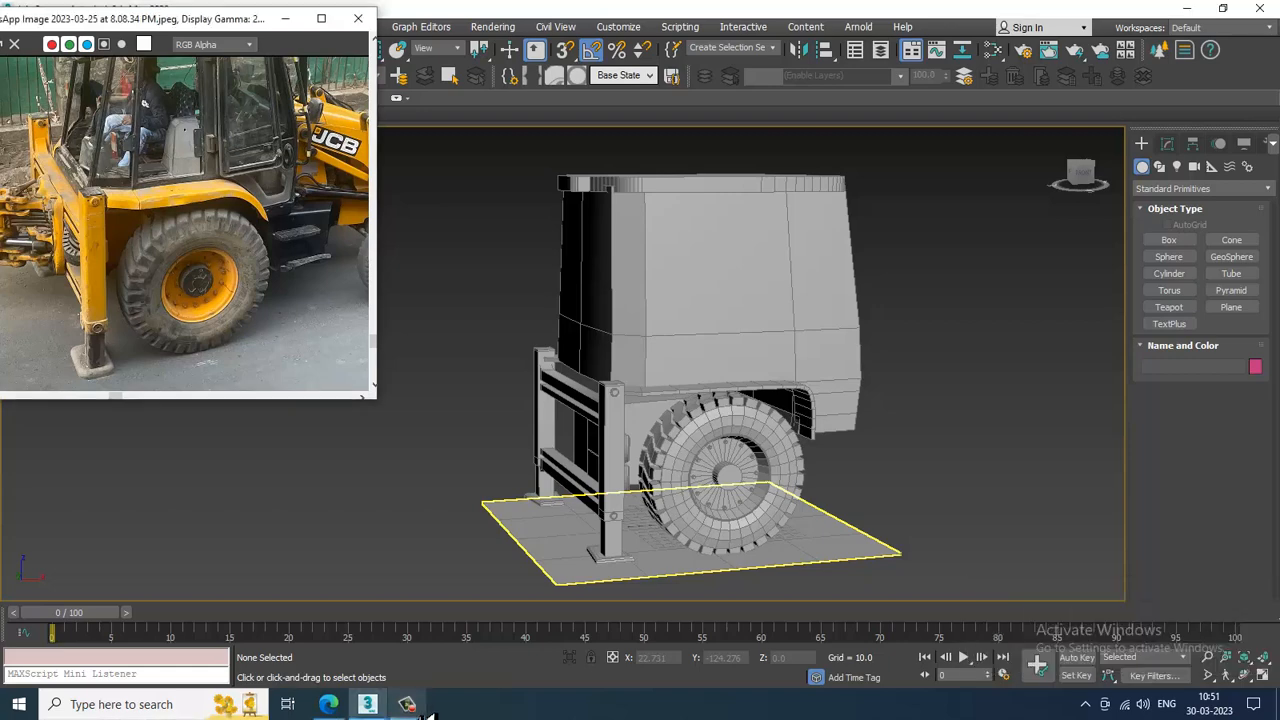
Step: Clear the object selection and enlarge the reference photo window to show more of the backhoe
left_click(926, 440)
middle_click_drag(857, 417, 802, 405, "alt")
middle_click_drag(208, 163, 208, 225)
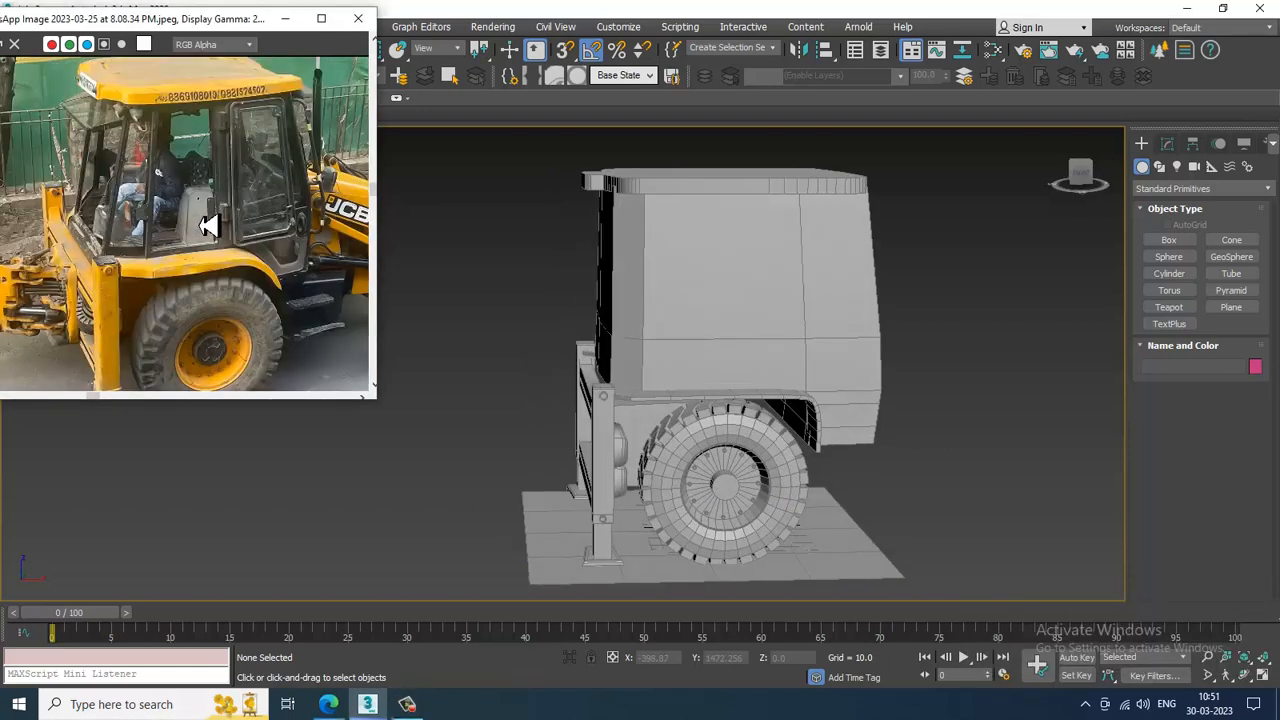
left_click_drag(214, 420, 220, 571)
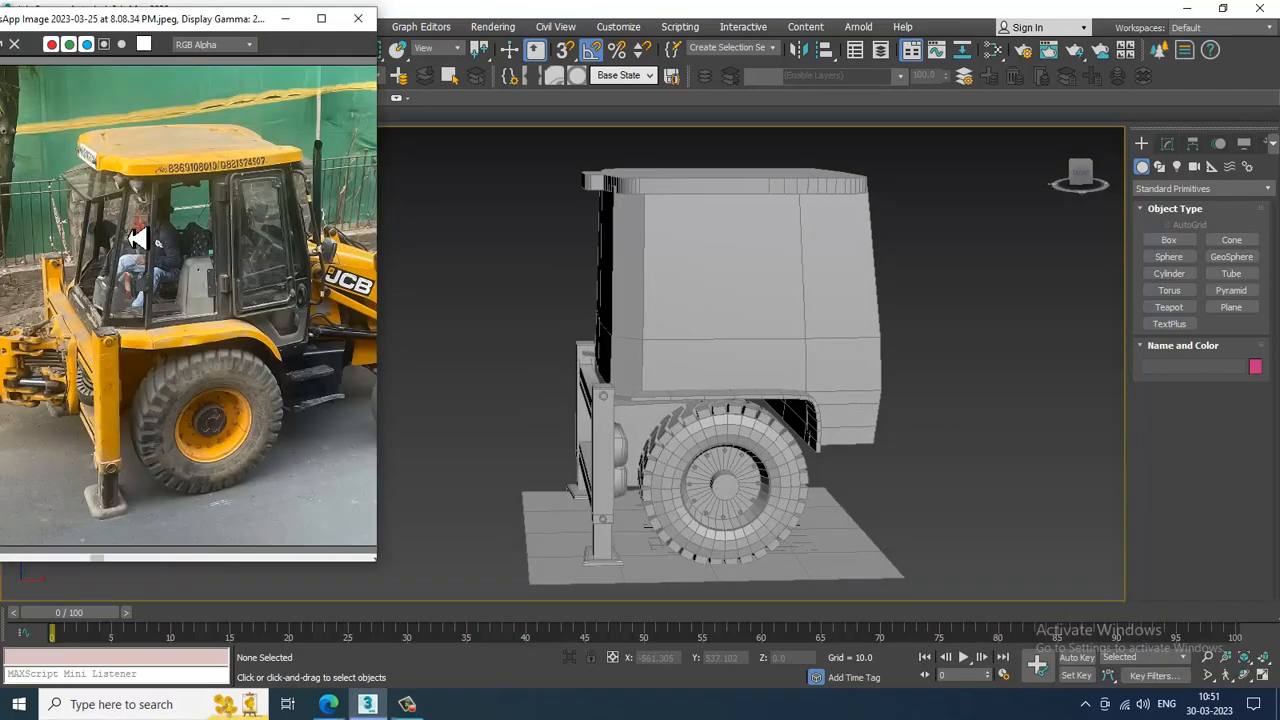
Step: In the Front view, shift the cab body's top rear vertices forward to about X -86.7 so the rear edge slopes
left_click(756, 277)
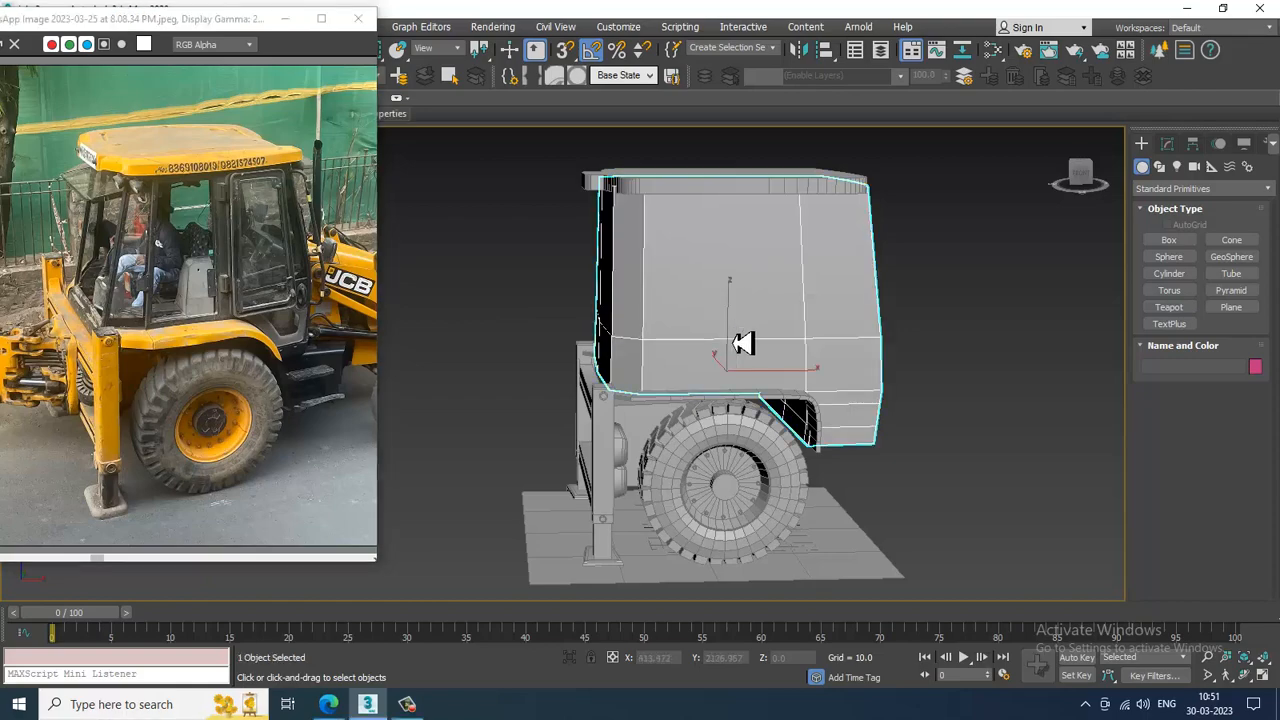
key("alt+w")
key("alt+w")
scroll(783, 226, "down", 5)
middle_click_drag(683, 140, 752, 292)
scroll(722, 289, "up", 5)
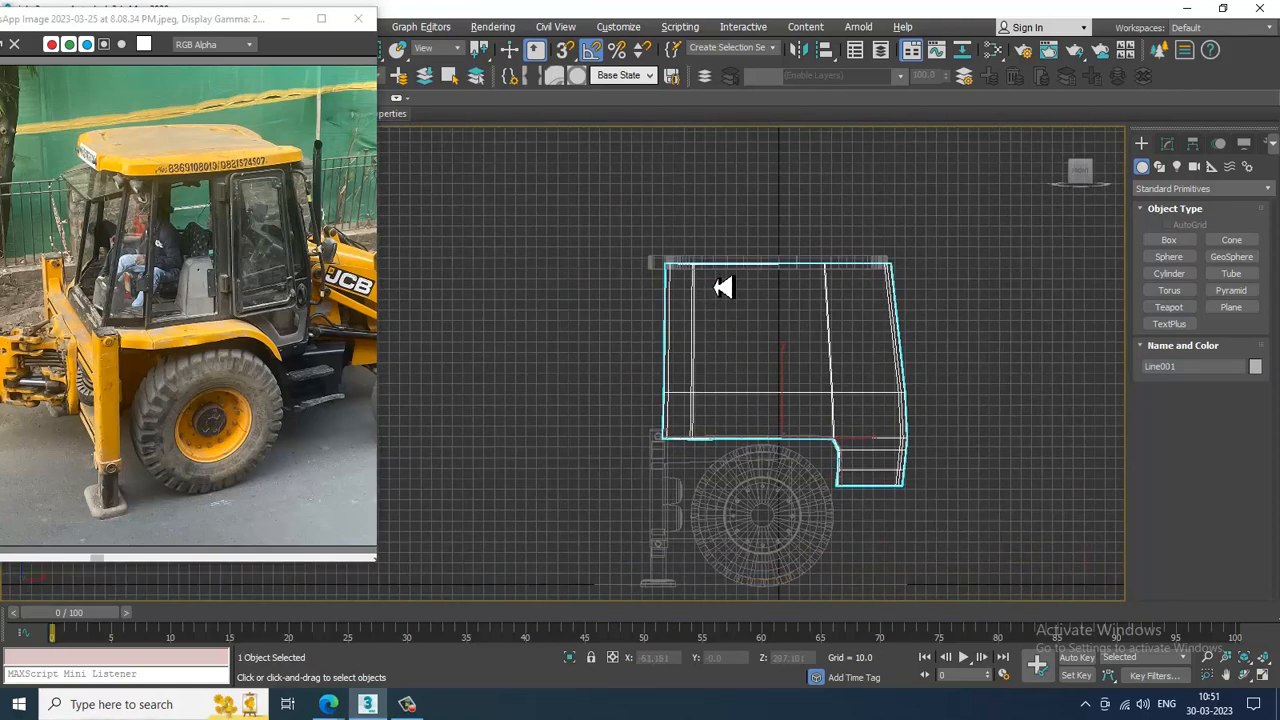
key("1")
scroll(718, 295, "up", 2)
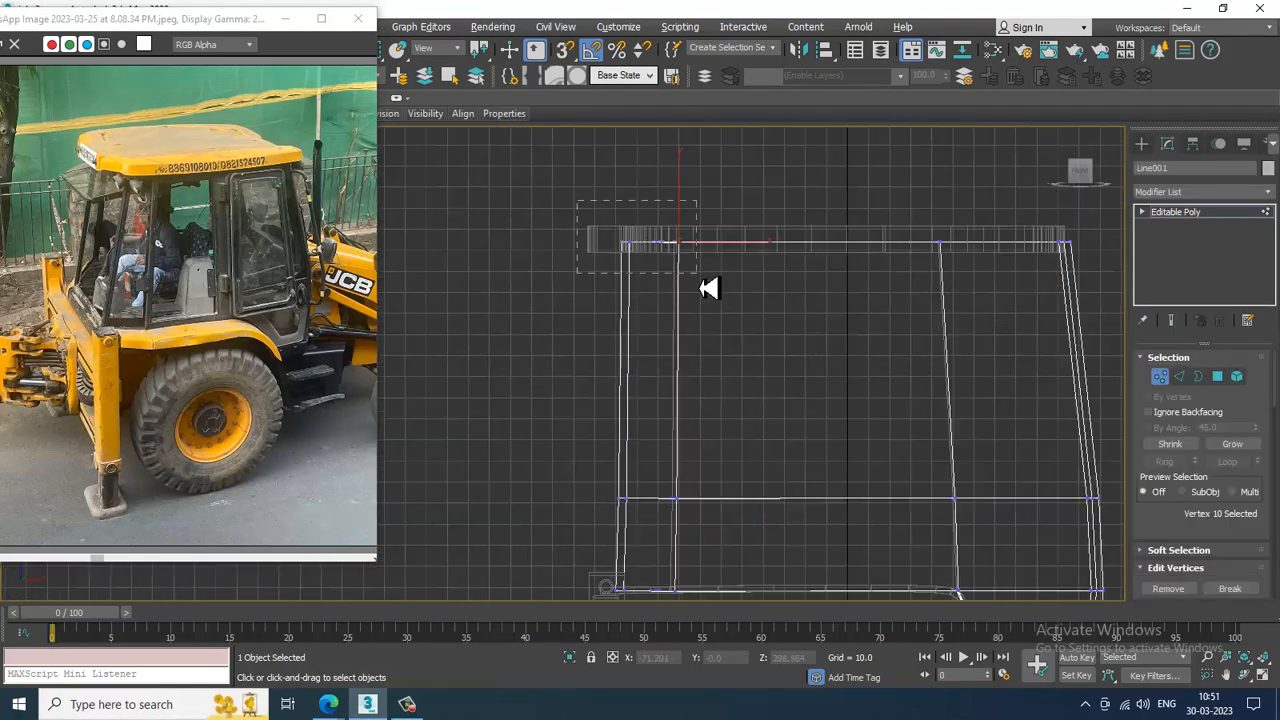
left_click_drag(708, 288, 727, 253)
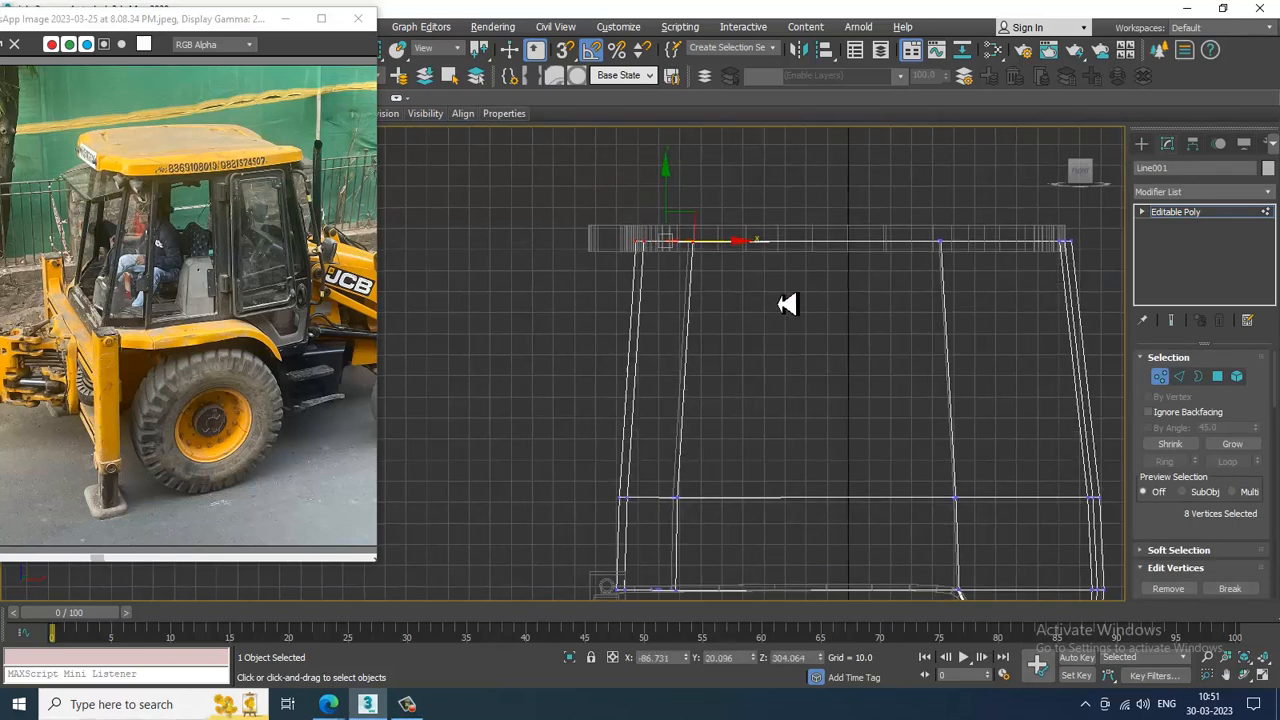
Step: Shift the cab's top rear vertices slightly further forward to about X -83.3 and finish vertex editing
middle_click_drag(788, 304, 779, 258)
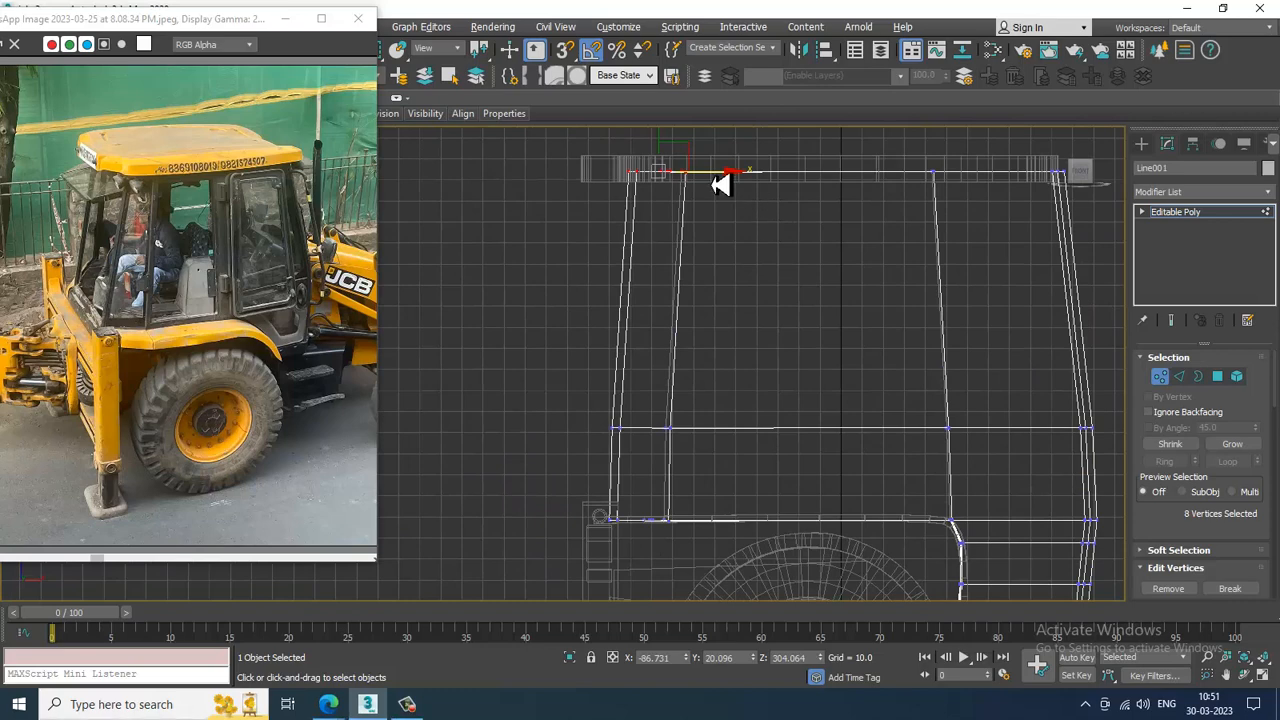
left_click_drag(721, 185, 728, 186)
scroll(744, 264, "down", 2)
middle_click_drag(760, 294, 777, 268)
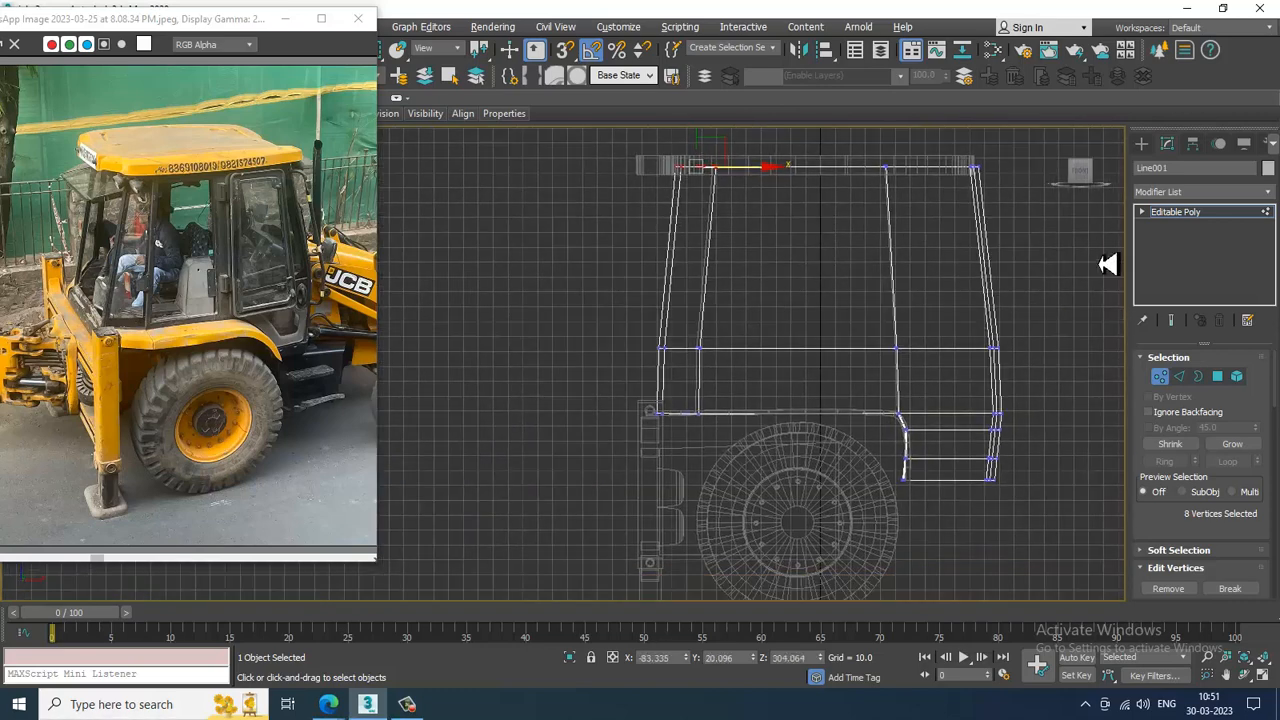
left_click(1190, 212)
middle_click_drag(684, 213, 690, 268)
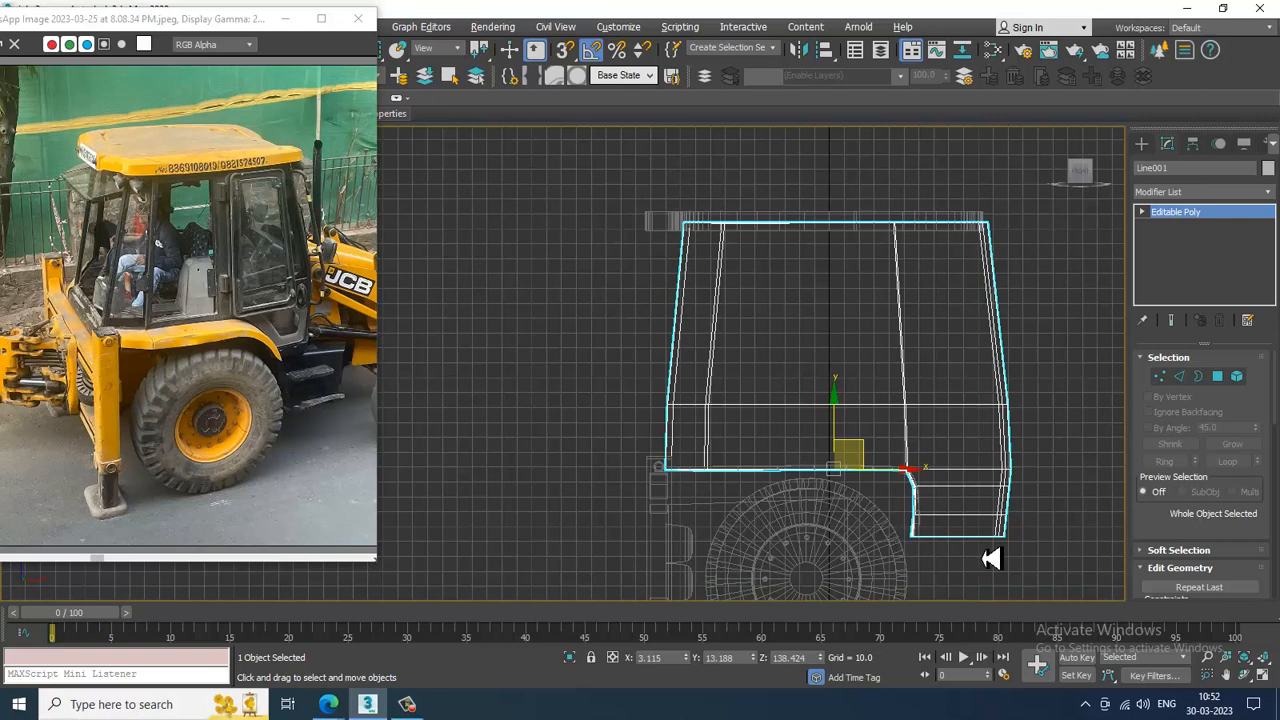
Step: Move the reference photo window and examine the backhoe's rear stabilizer frame and boom bracket up close
middle_click_drag(990, 558, 862, 401)
left_click_drag(119, 25, 190, 29)
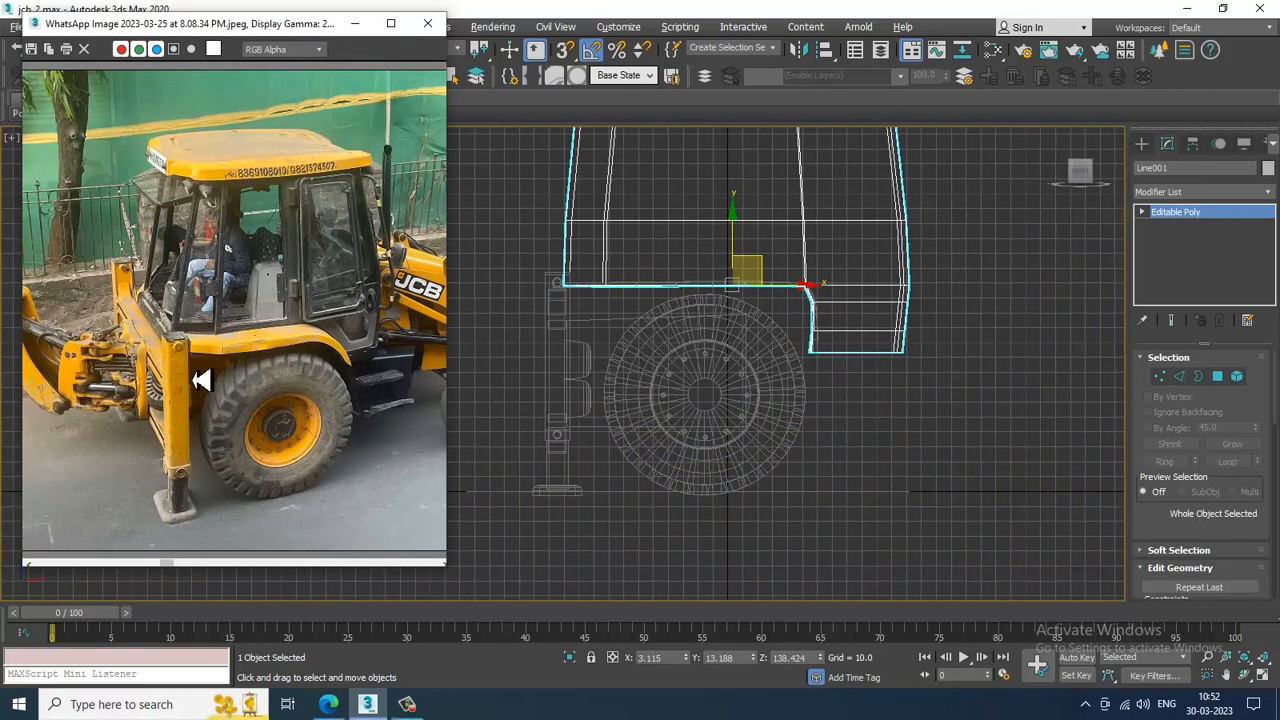
middle_click_drag(218, 350, 292, 338)
scroll(210, 362, "up", 2)
middle_click_drag(215, 408, 271, 320)
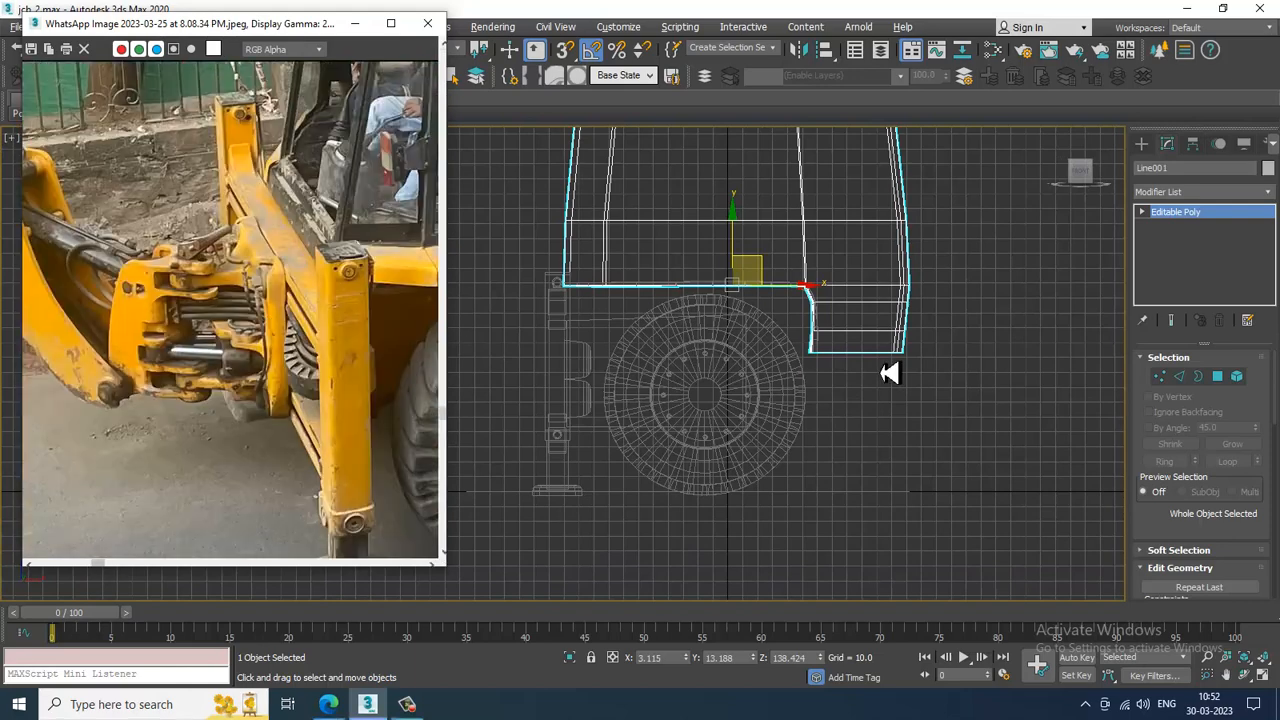
Step: In the Left view, draw a box about 76.5 long and 68.5 wide over the middle of the rear stabilizer frame
left_click(806, 392)
middle_click_drag(806, 392, 849, 380)
key("alt+w")
left_click(640, 430)
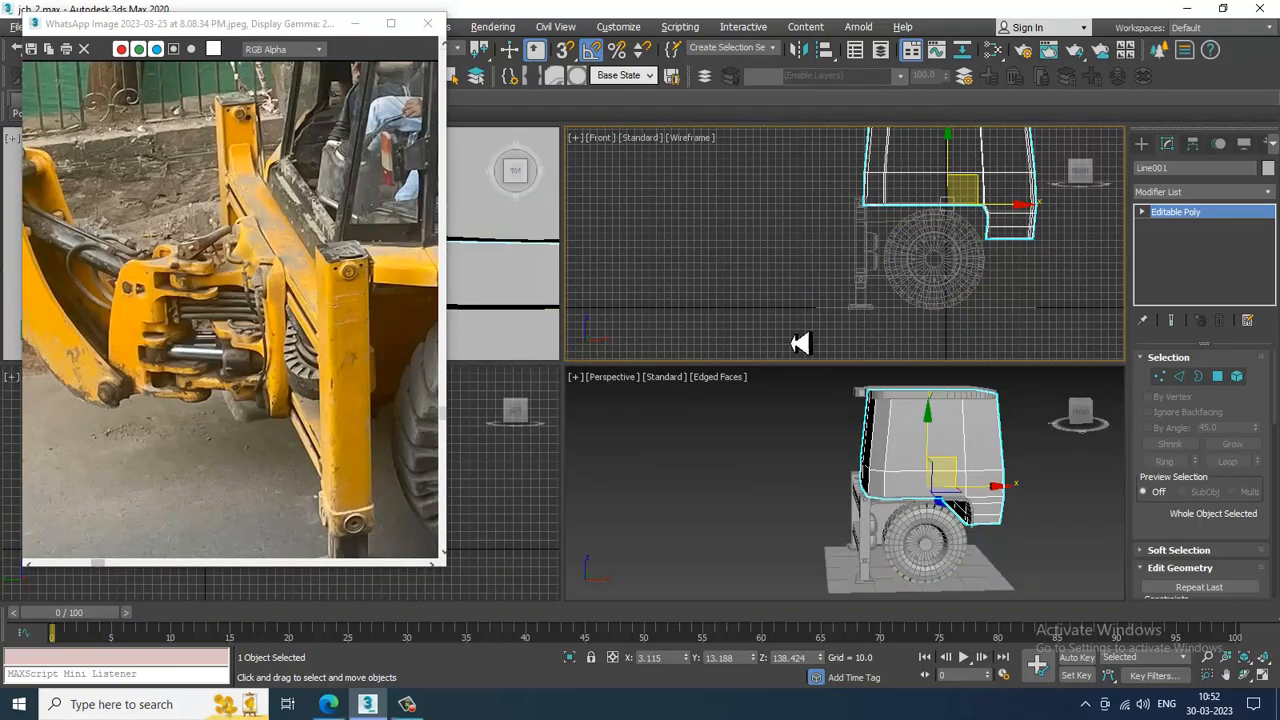
middle_click_drag(982, 270, 941, 291)
middle_click_drag(530, 484, 510, 481)
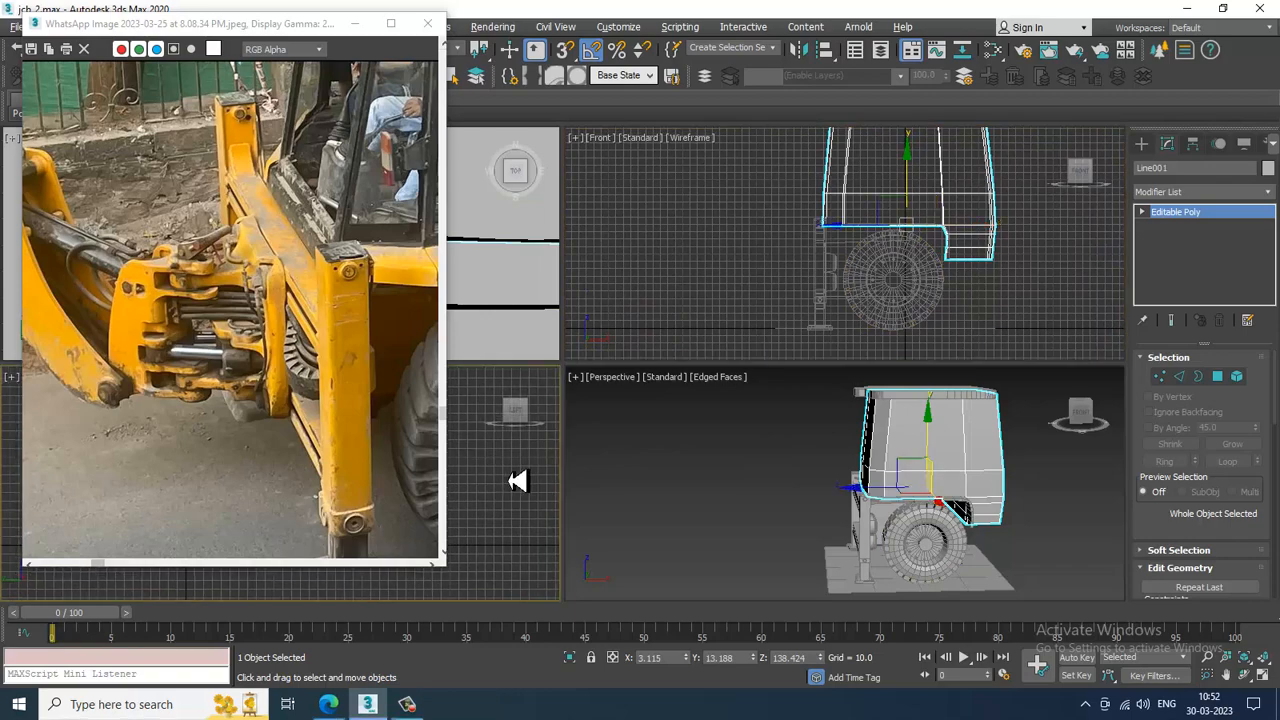
key("alt+w")
scroll(771, 351, "down", 5)
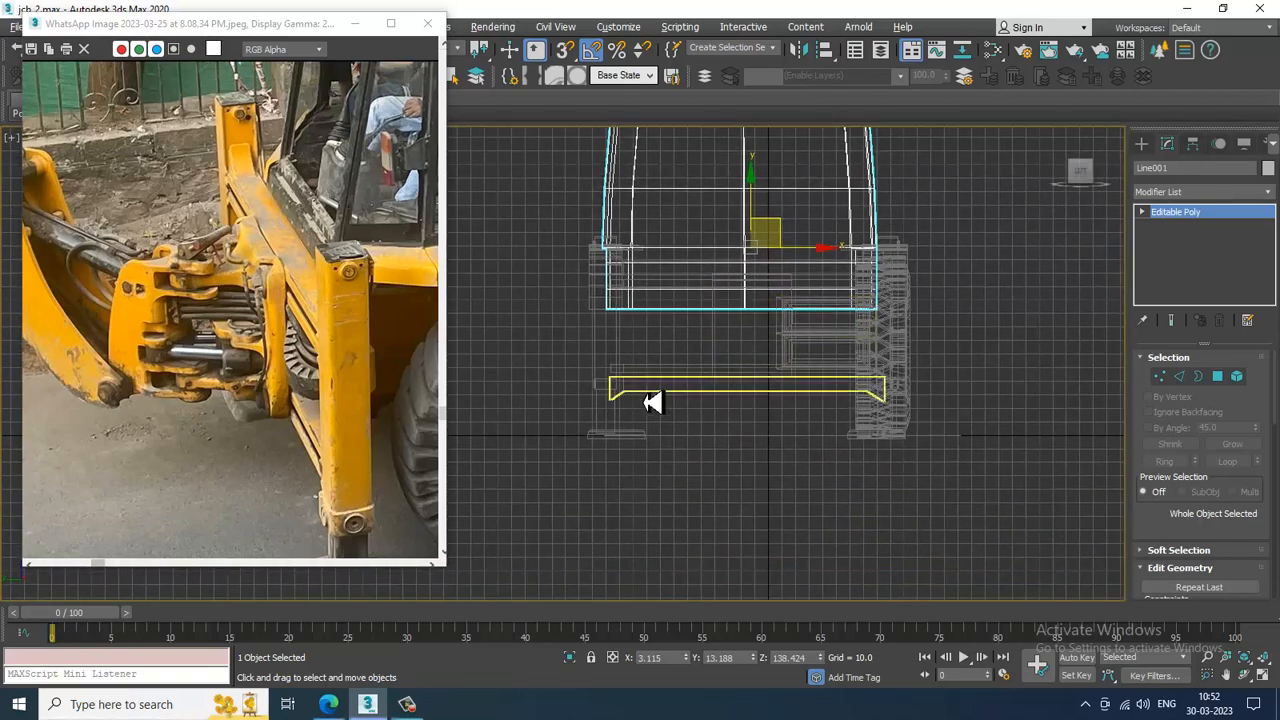
left_click(1142, 148)
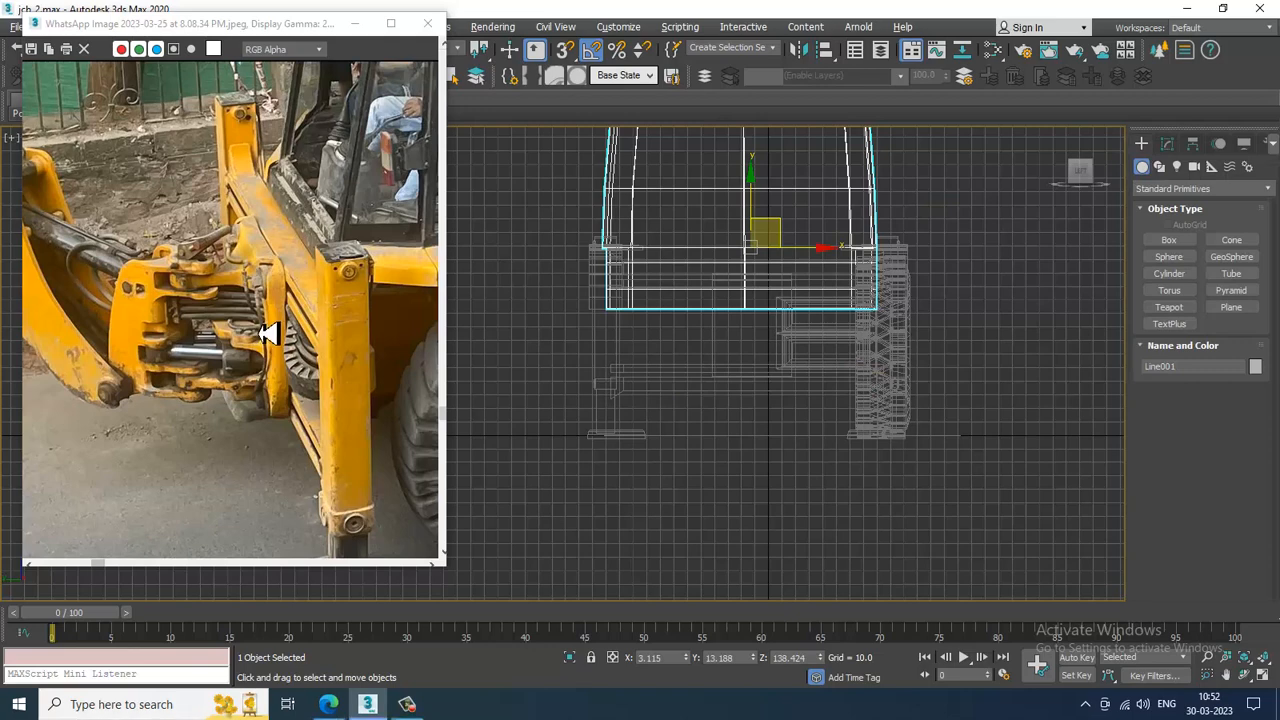
scroll(264, 368, "up", 2)
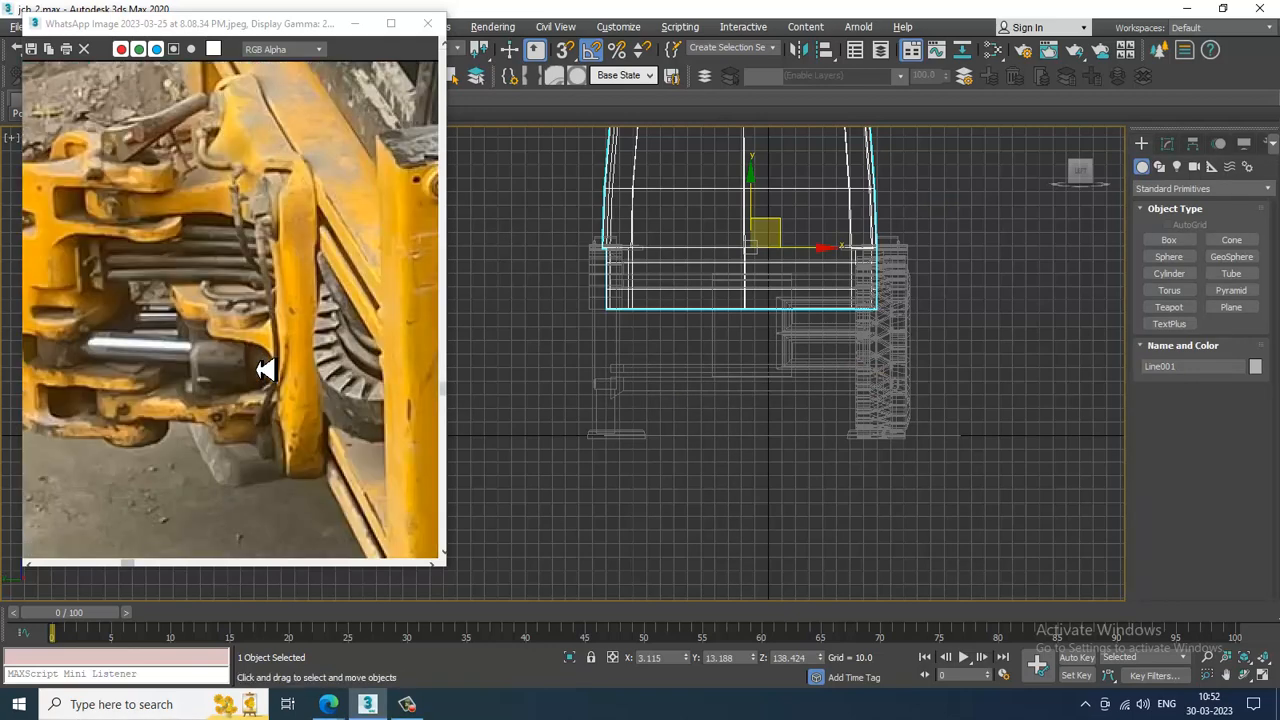
scroll(262, 344, "down", 2)
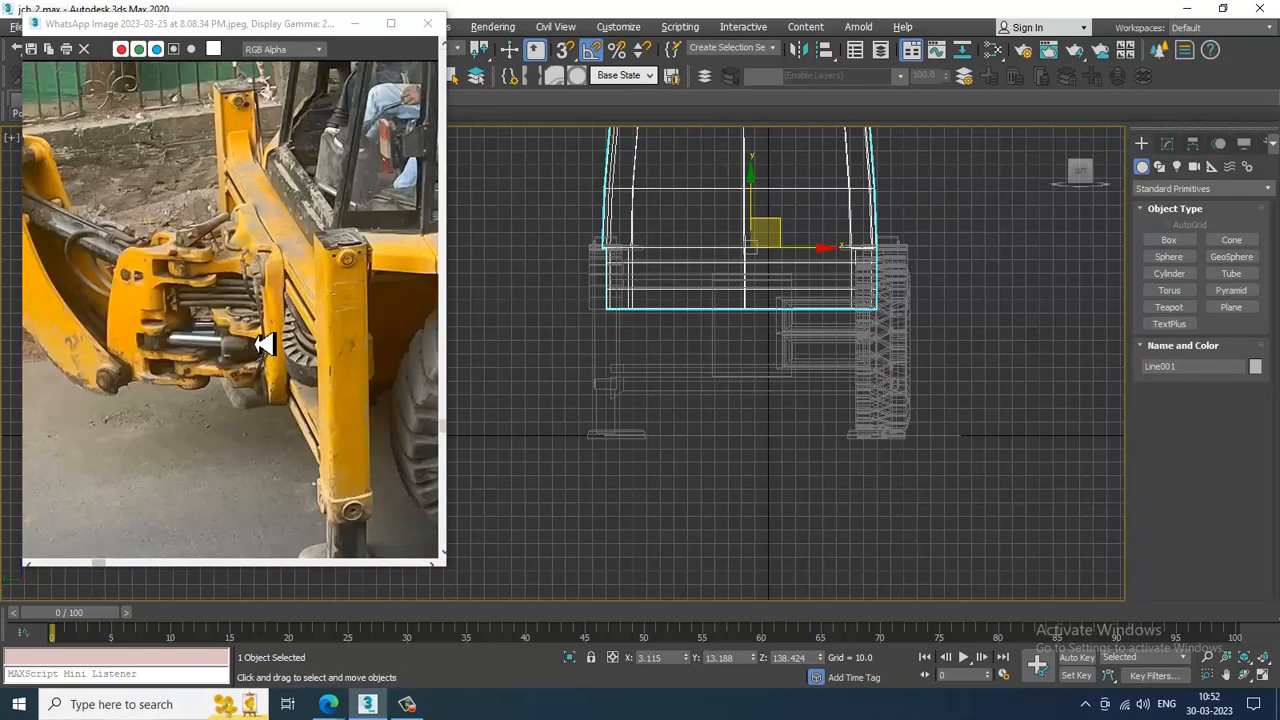
left_click(1169, 240)
scroll(657, 293, "up", 1)
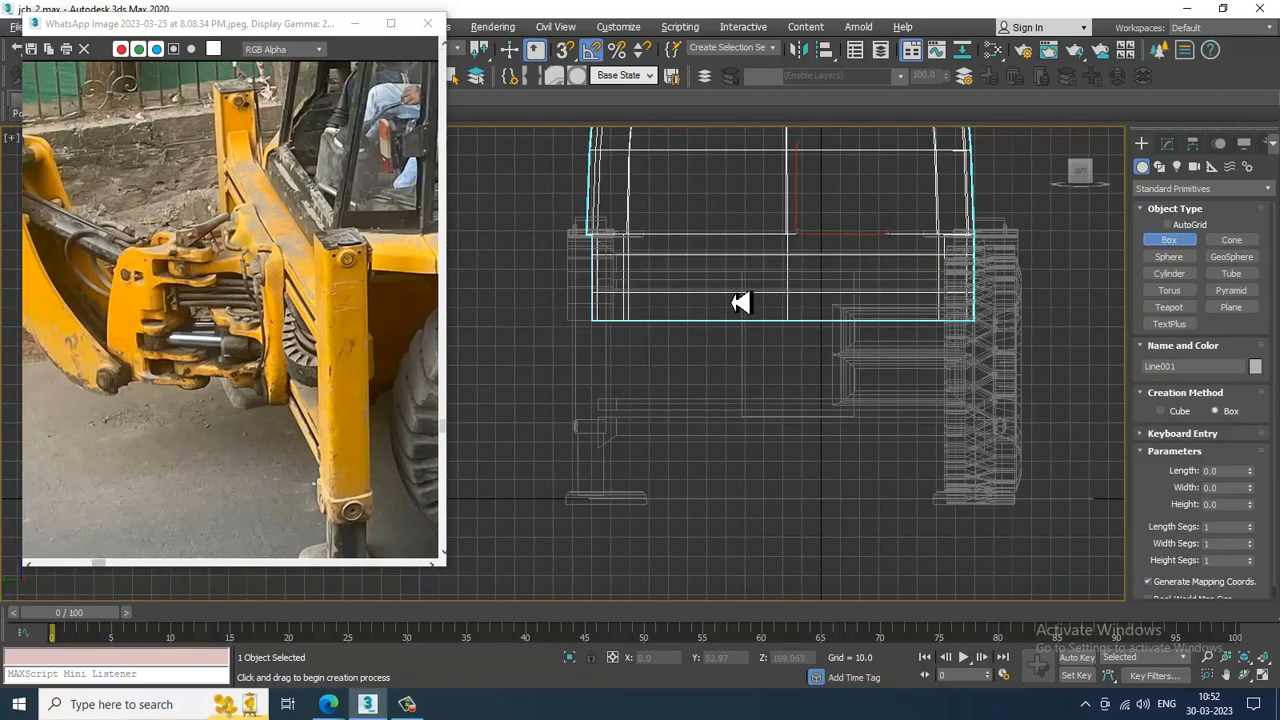
scroll(737, 300, "up", 1)
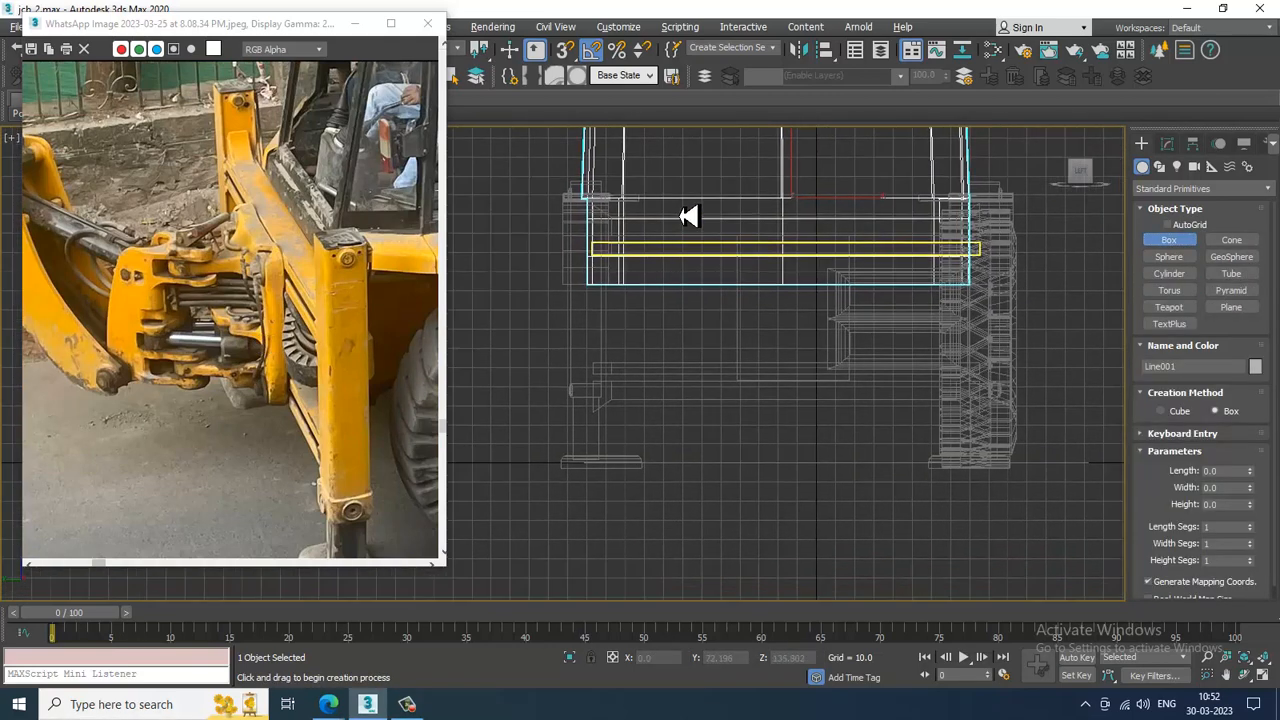
key("alt+w")
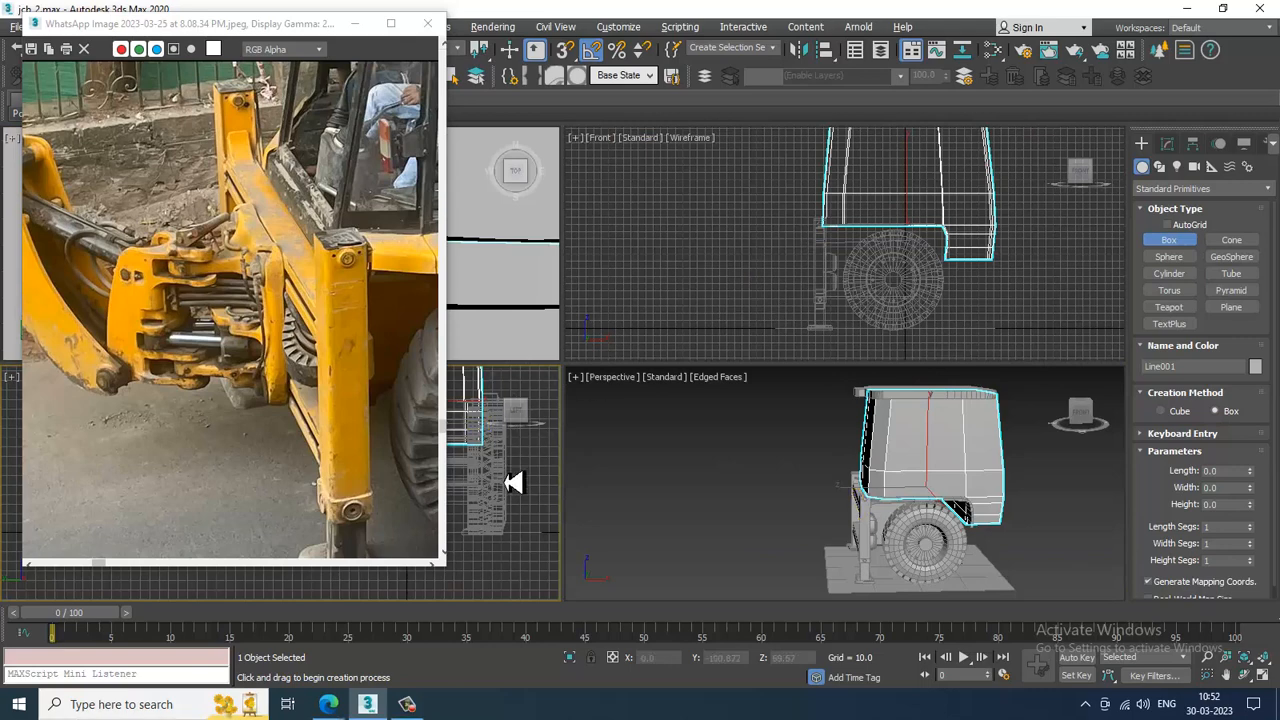
key("alt+w")
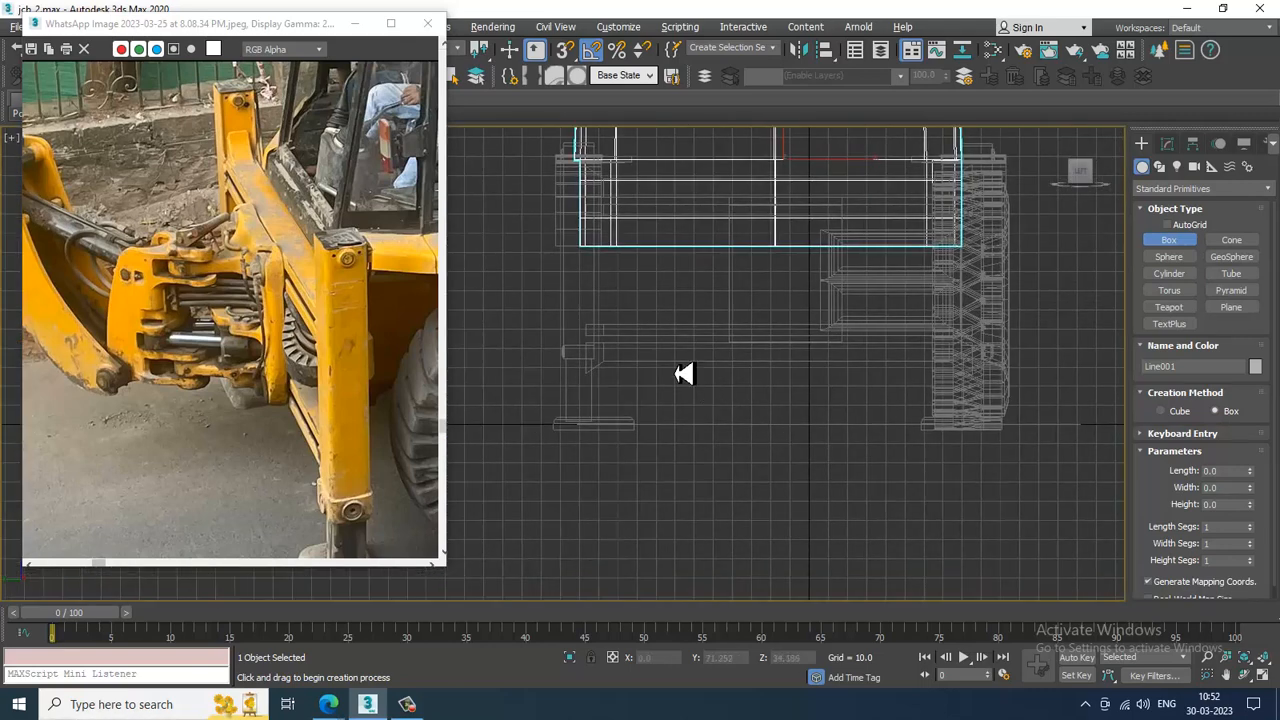
left_click_drag(679, 374, 811, 228)
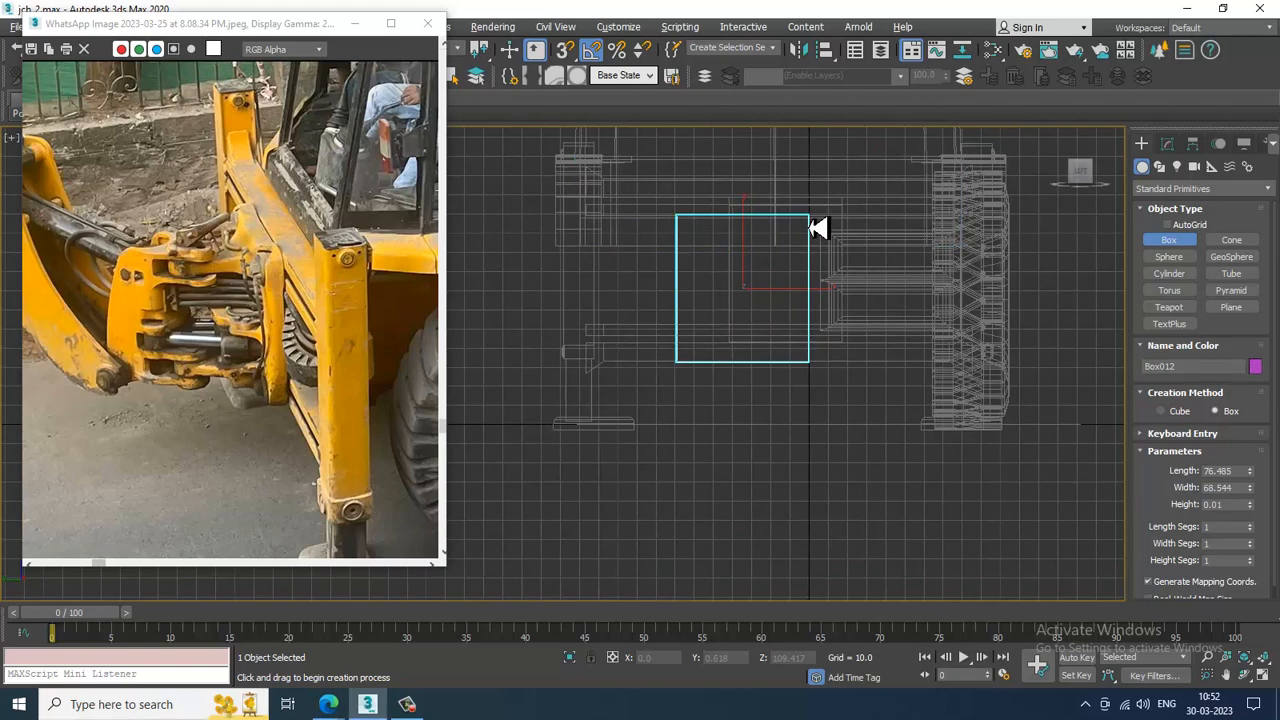
Step: Move the new box behind the rear stabilizer frame to about X -121.2 and raise it to about Z 90.5
key("alt+w")
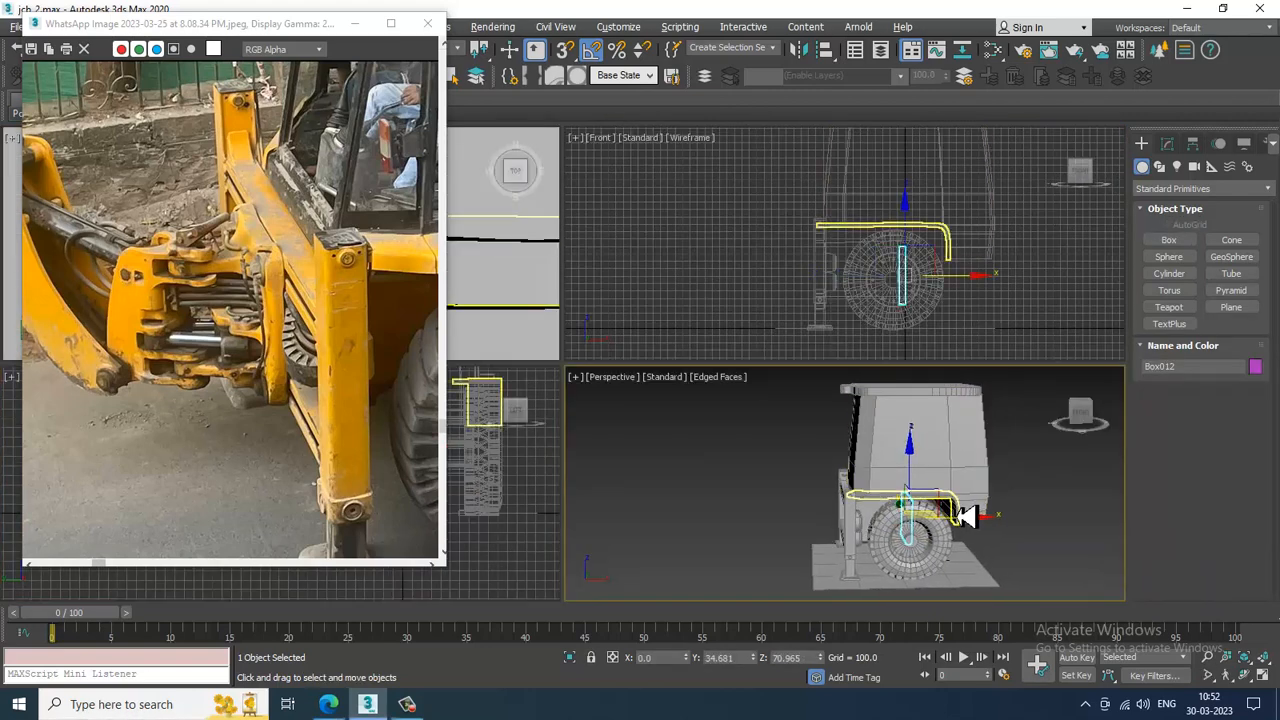
key("alt+w")
left_click_drag(793, 404, 676, 435)
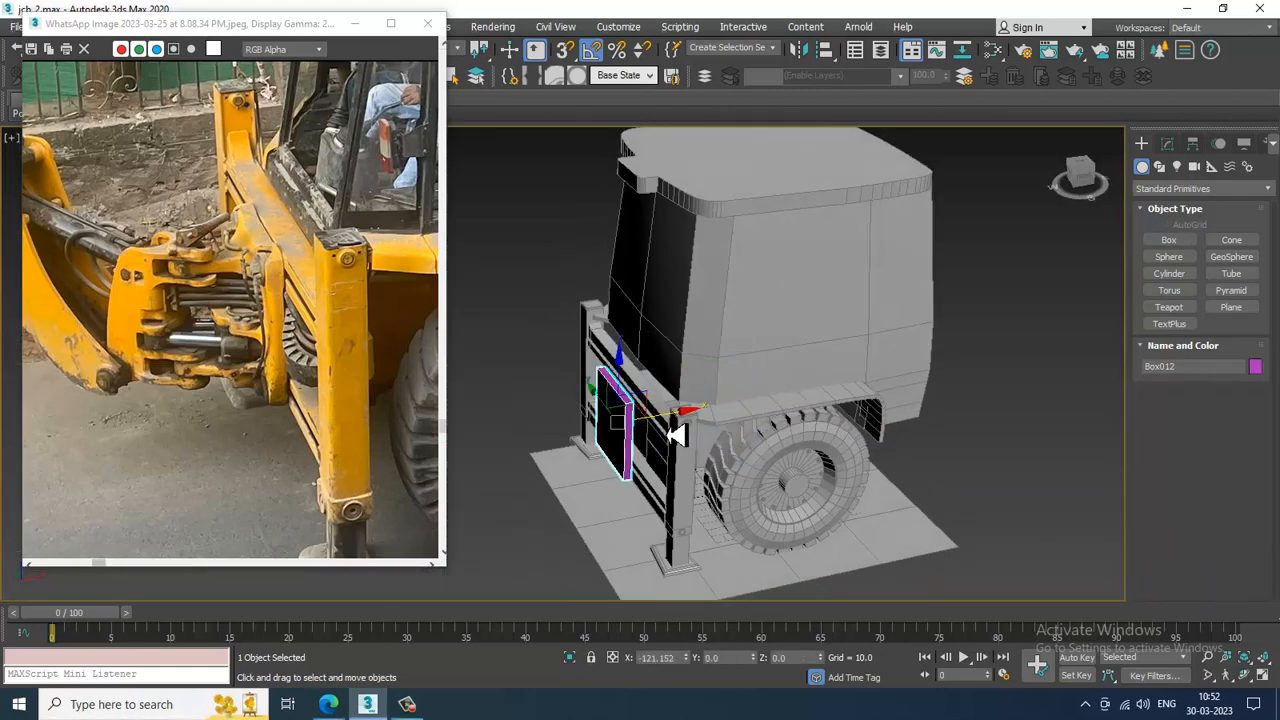
middle_click_drag(676, 435, 749, 380, "alt")
scroll(735, 380, "up", 5)
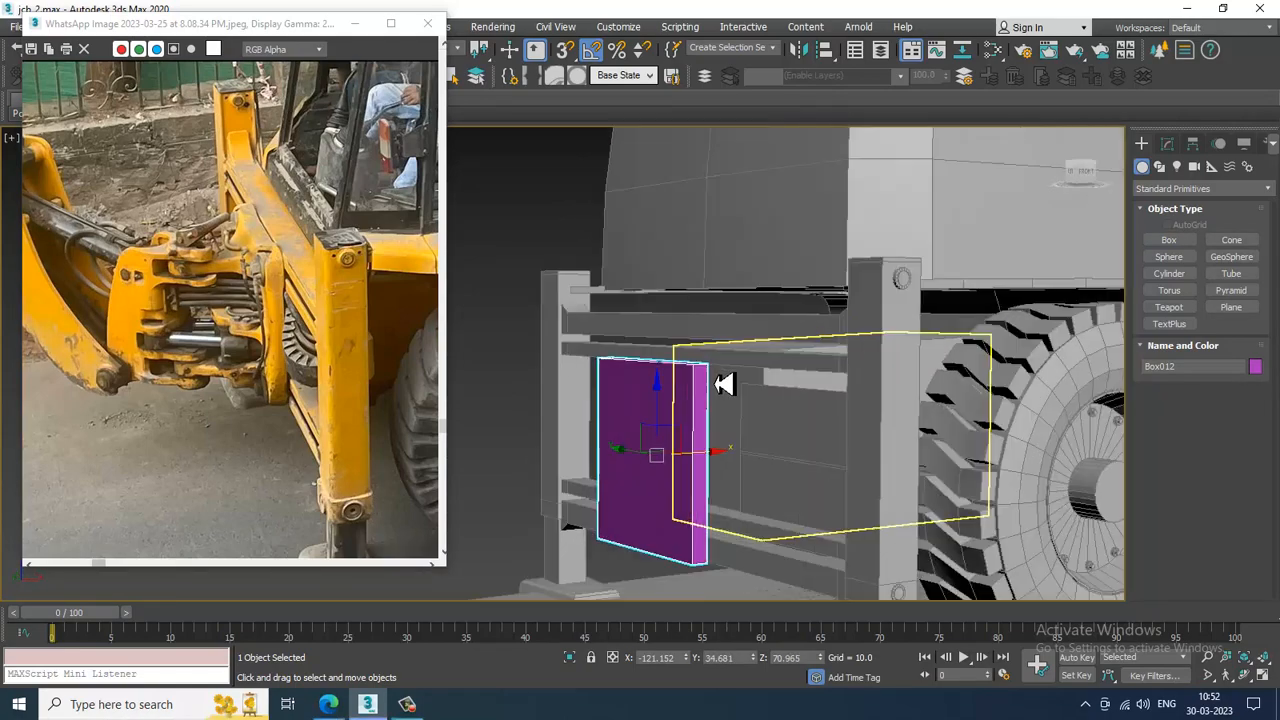
left_click_drag(662, 397, 657, 343)
middle_click_drag(657, 343, 891, 343, "alt")
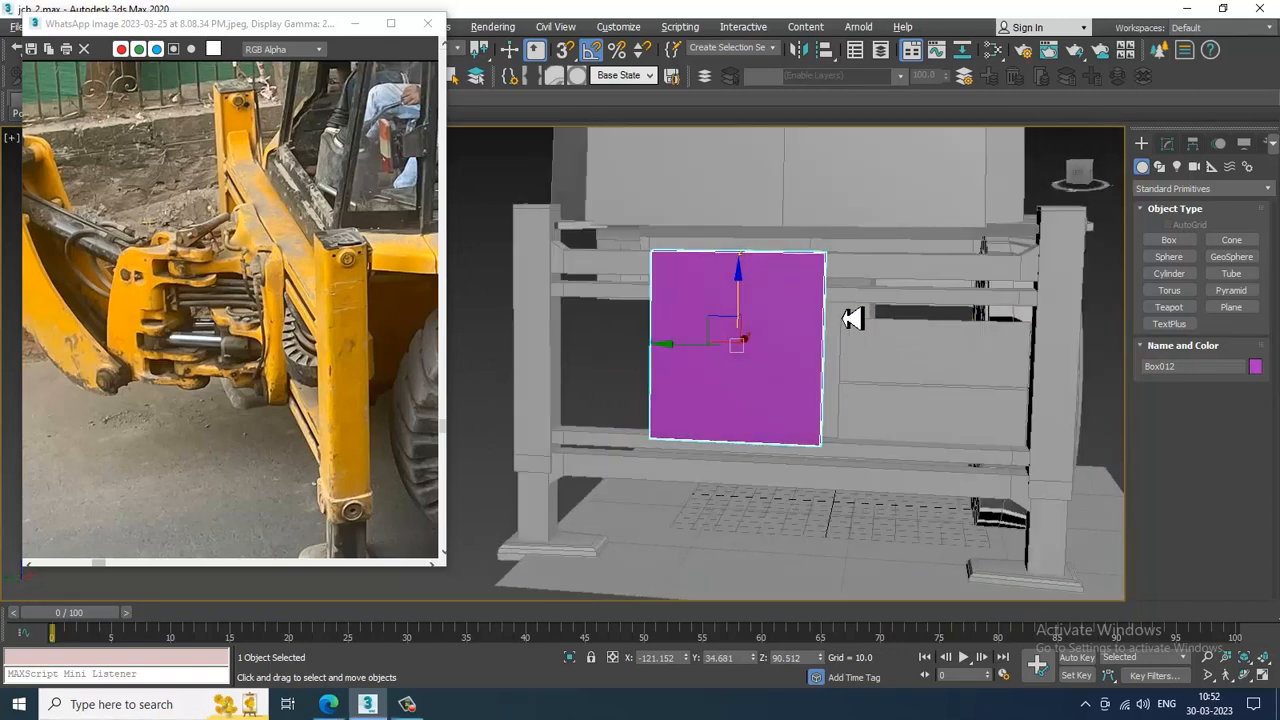
Step: Convert the box to Editable Poly and lower its four bottom vertices to about Z 33.7, below the frame's lower rails
right_click(784, 300)
mouse_move(857, 449)
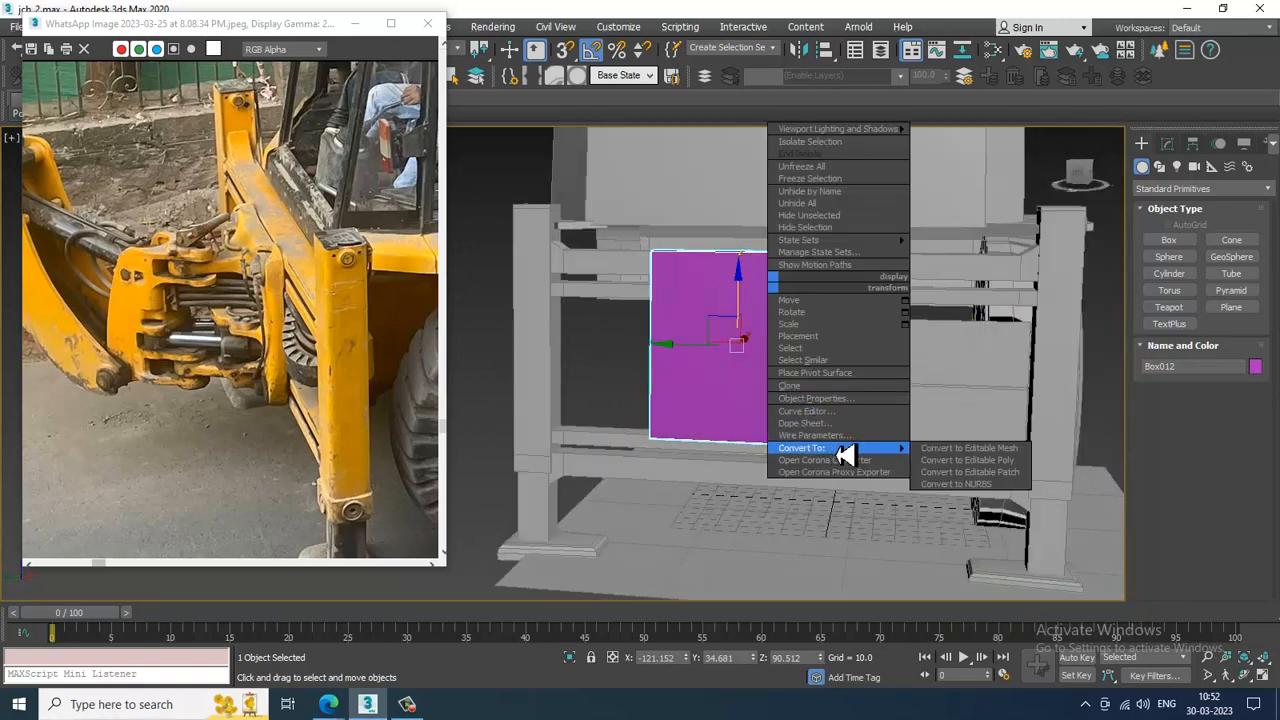
left_click(1030, 474)
key("1")
left_click_drag(594, 403, 815, 470)
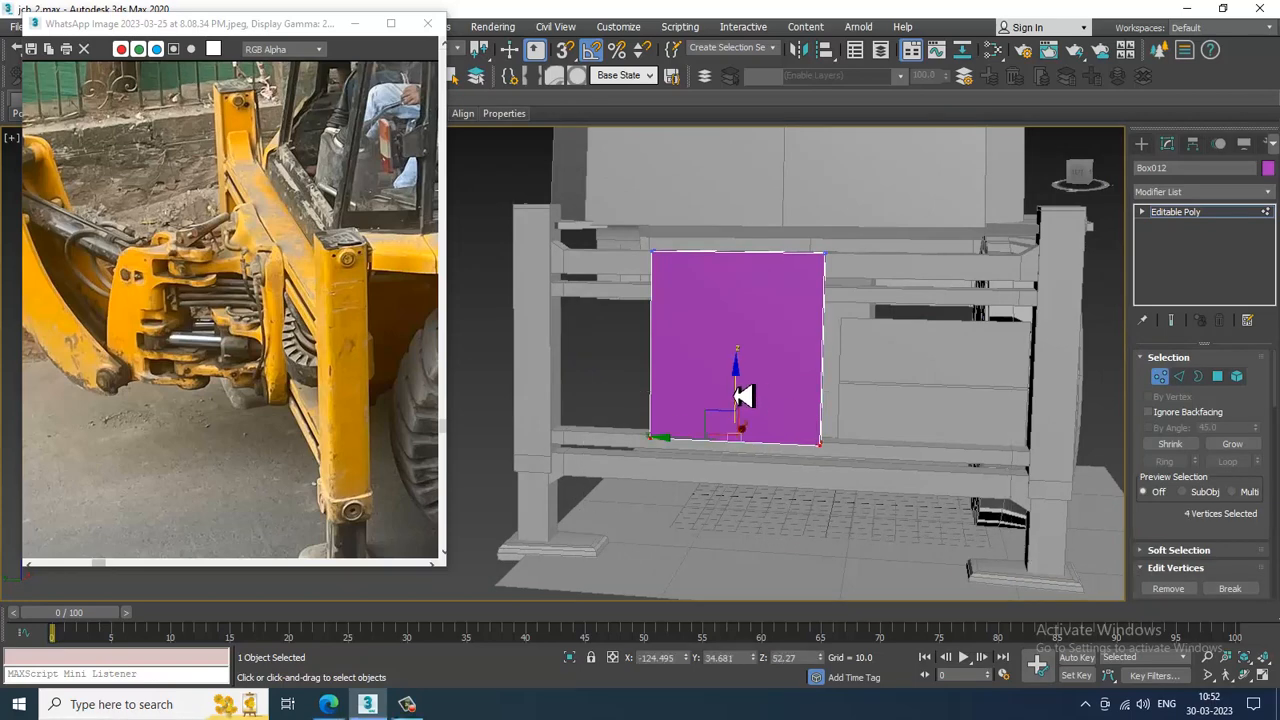
left_click_drag(743, 396, 772, 440)
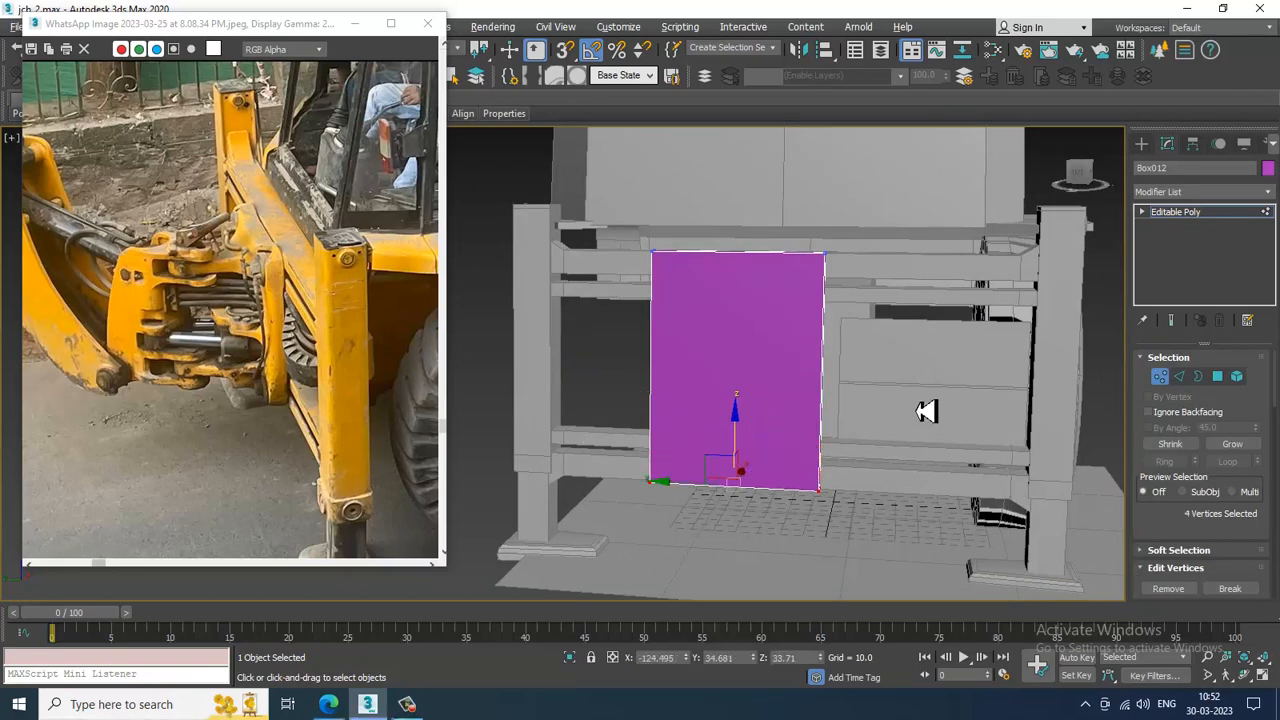
middle_click_drag(926, 411, 835, 399, "alt")
left_click(1224, 213)
Step: Nudge the plate about 1.4 along X toward the frame and lower its four top vertices to about Z 128.1
scroll(757, 357, "up", 5)
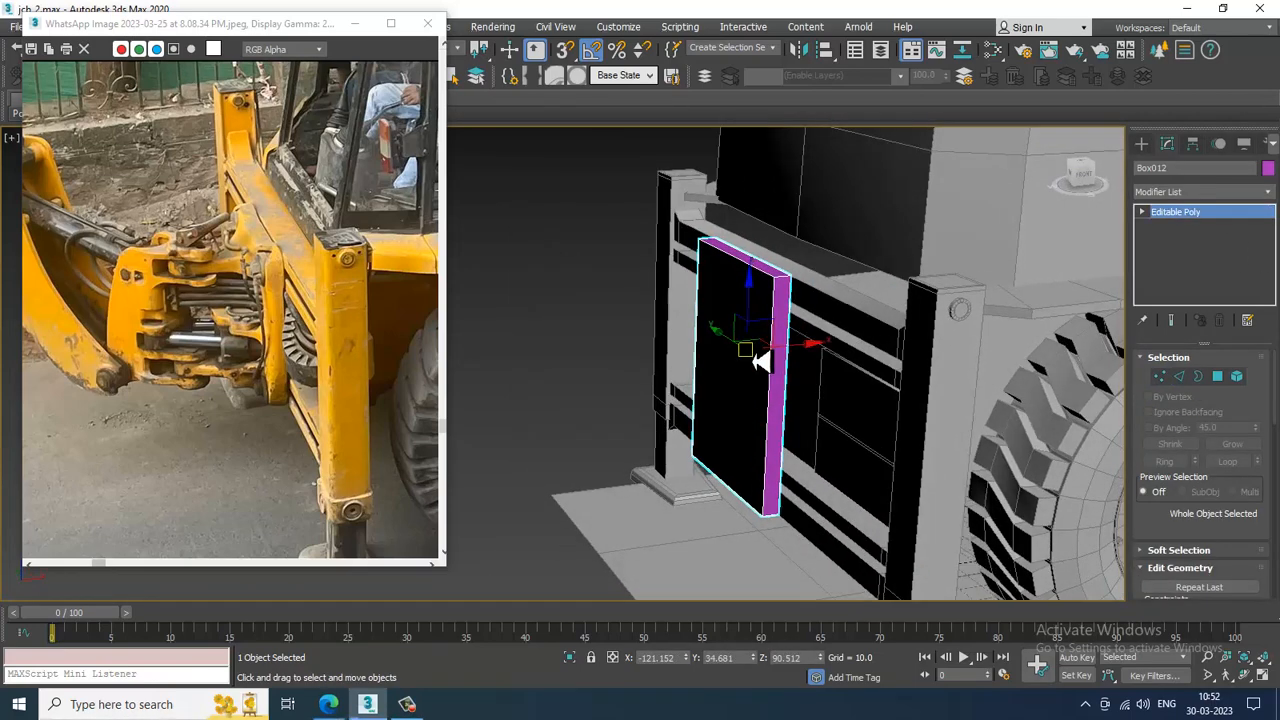
left_click_drag(816, 357, 820, 357)
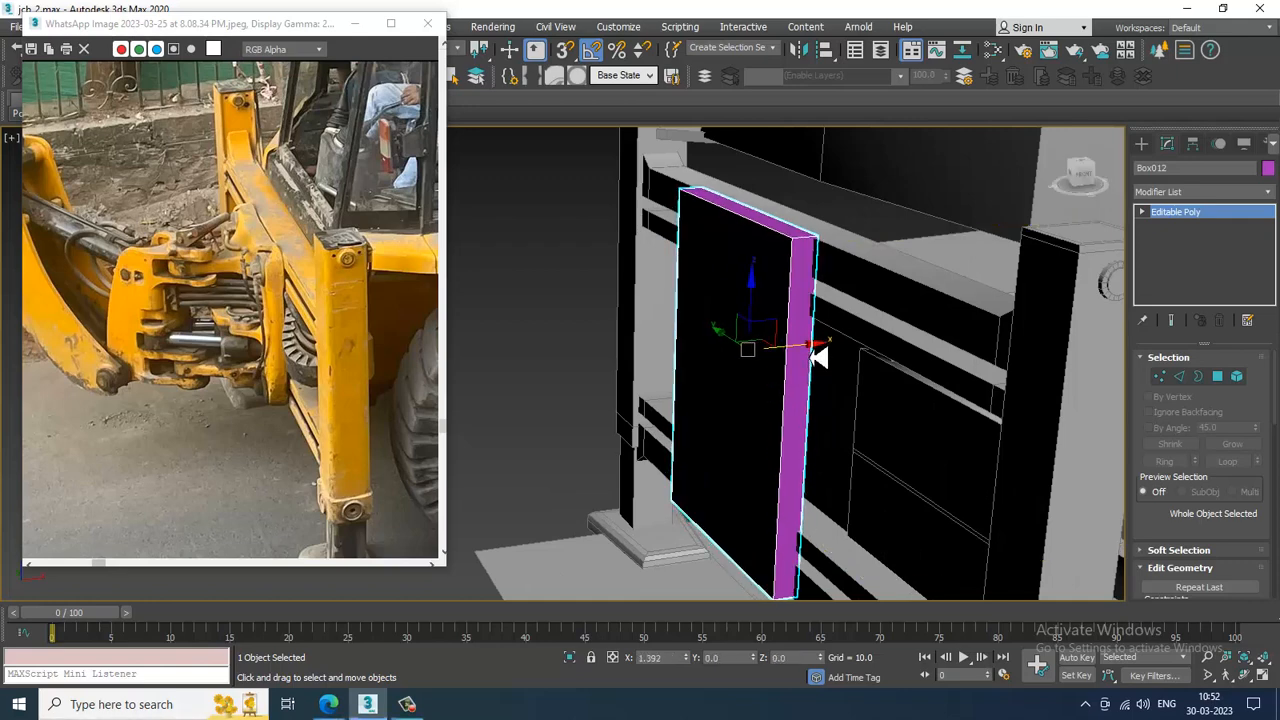
middle_click_drag(820, 357, 778, 337, "alt")
key("1")
left_click_drag(634, 156, 825, 271)
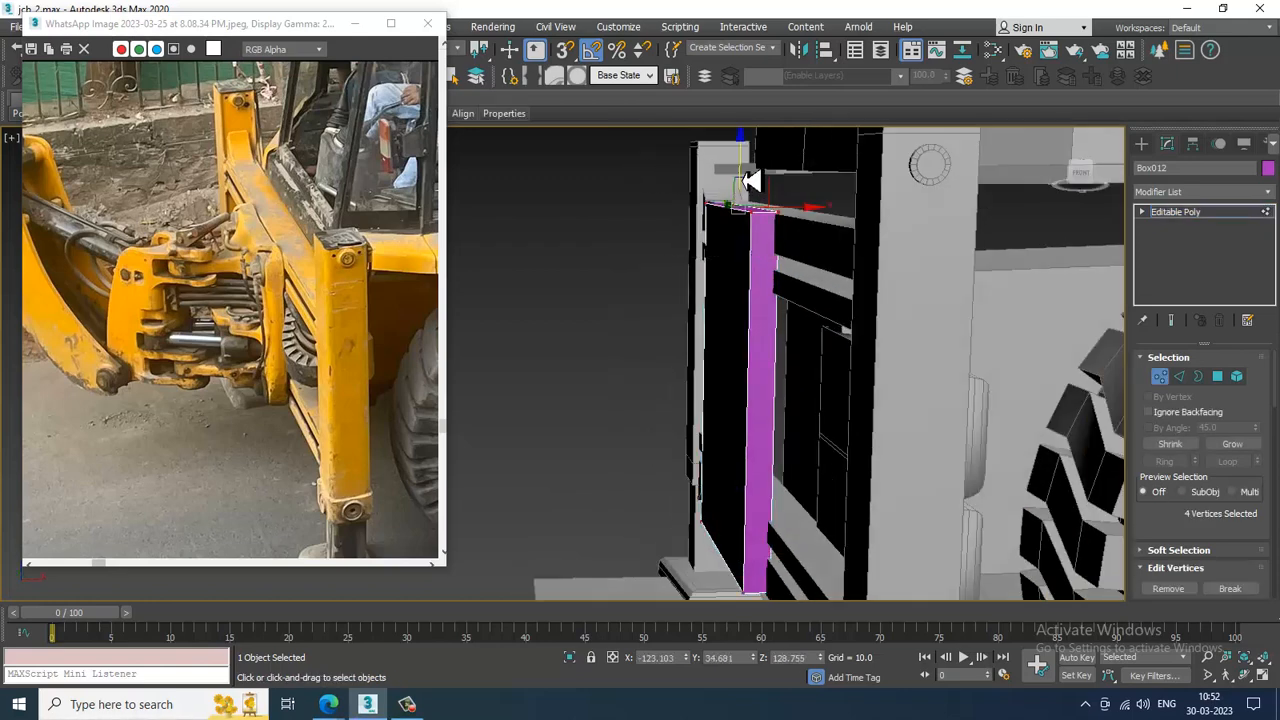
left_click_drag(751, 181, 757, 190)
Step: Thin the plate by moving its outer face inward to about X -125.5
middle_click_drag(757, 183, 777, 443, "alt")
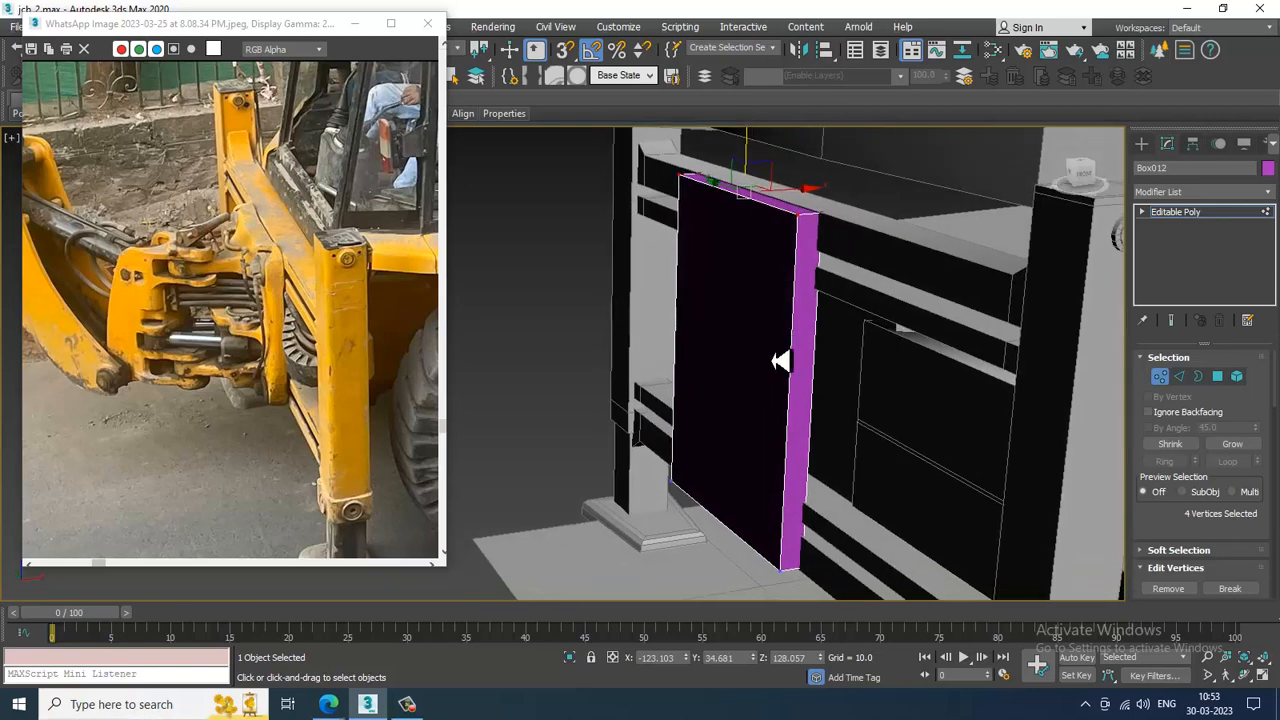
key("4")
left_click(777, 443)
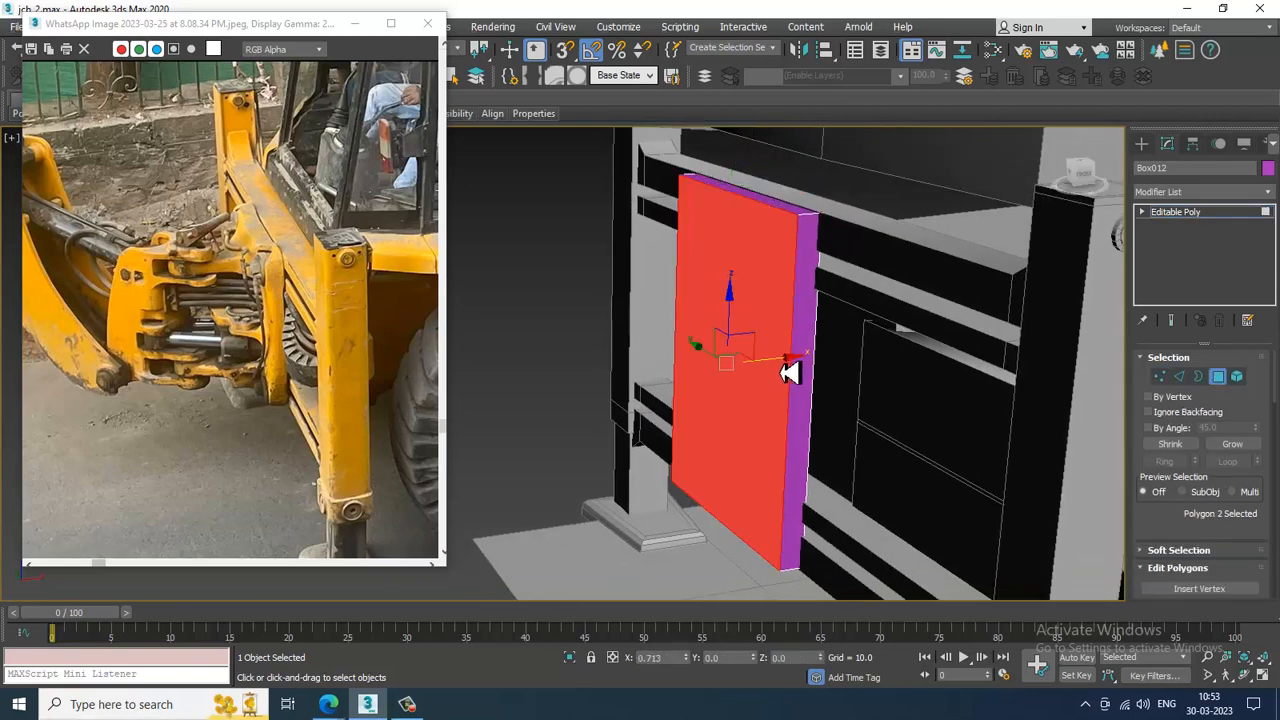
left_click_drag(786, 366, 790, 371)
middle_click_drag(790, 371, 835, 341, "alt")
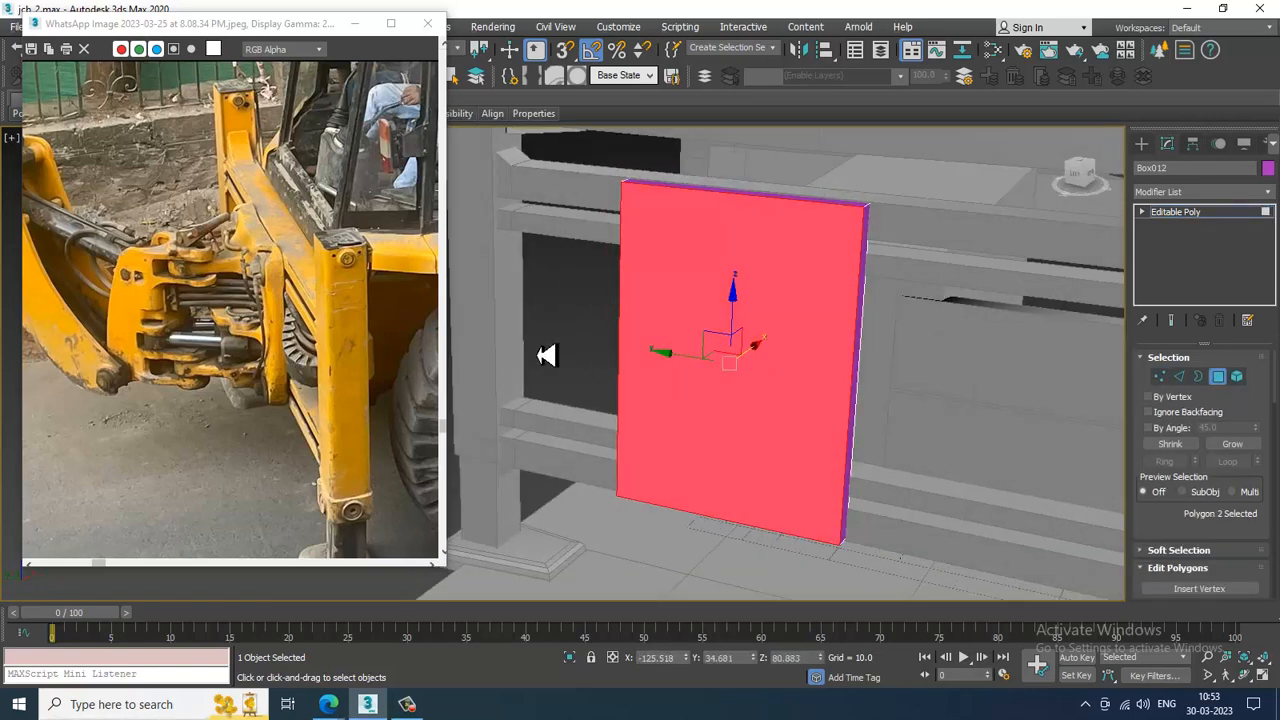
middle_click_drag(727, 369, 814, 326, "alt")
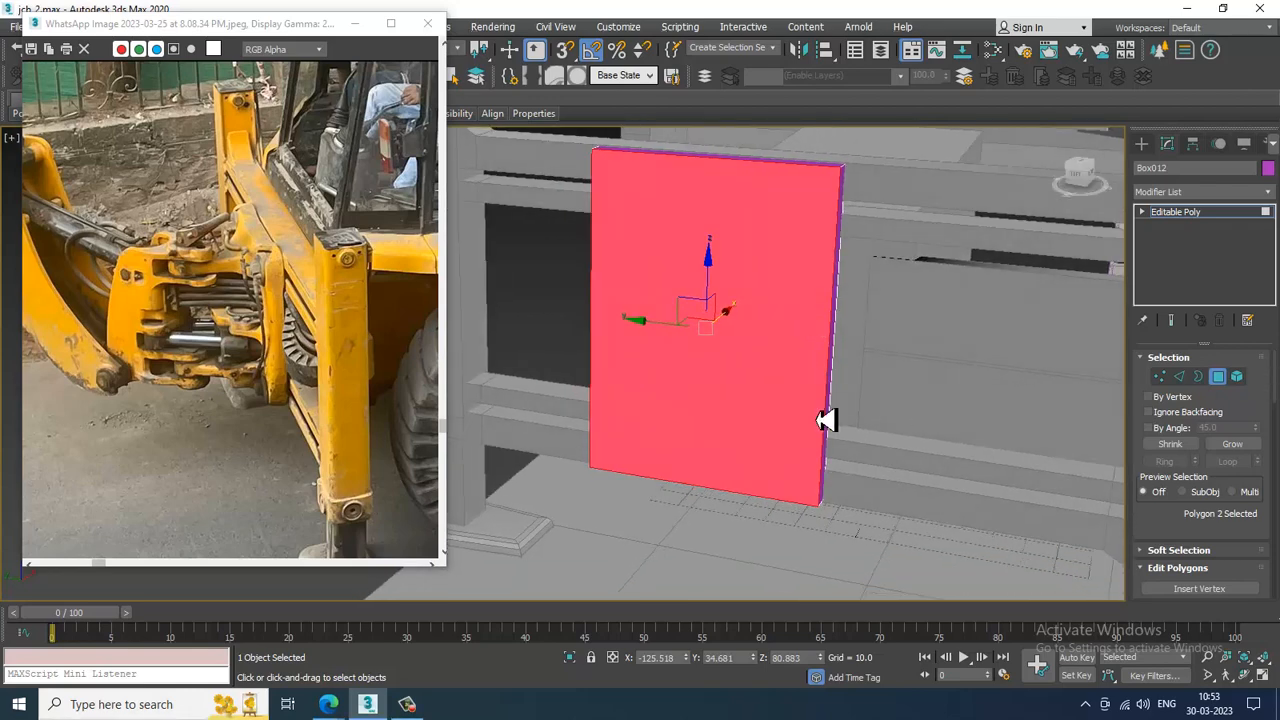
scroll(1250, 540, "down", 3)
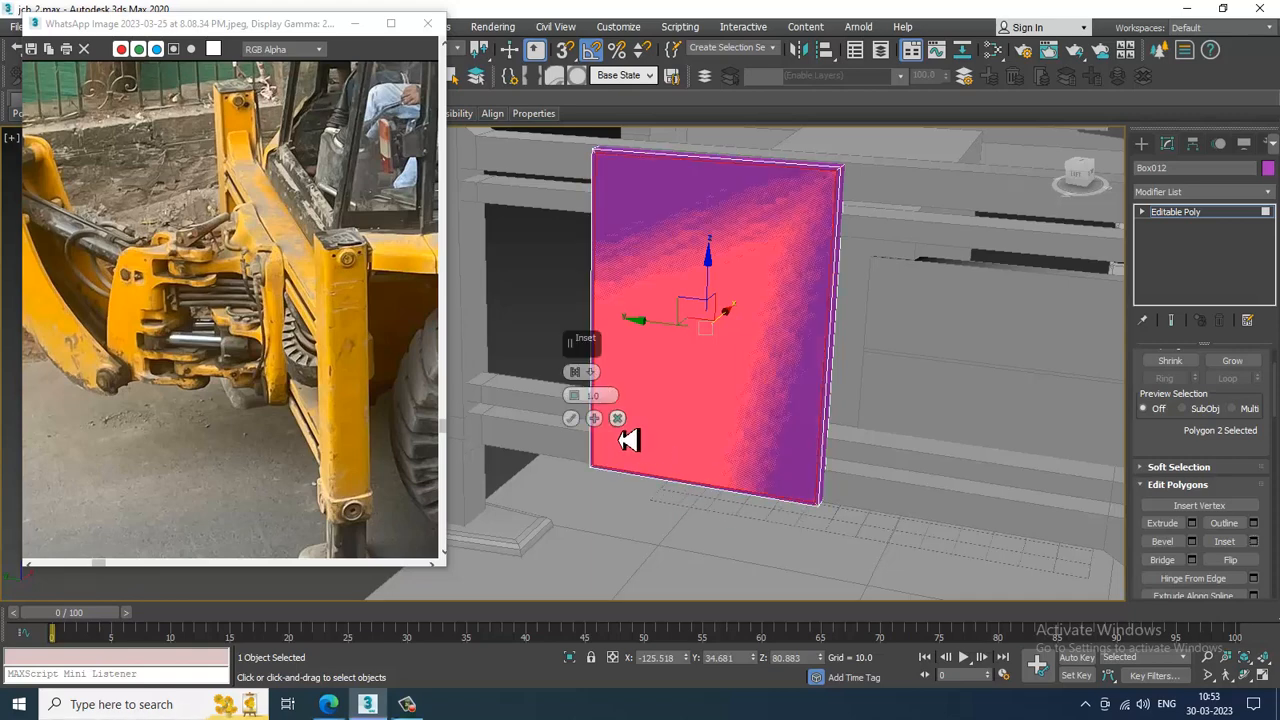
left_click(618, 421)
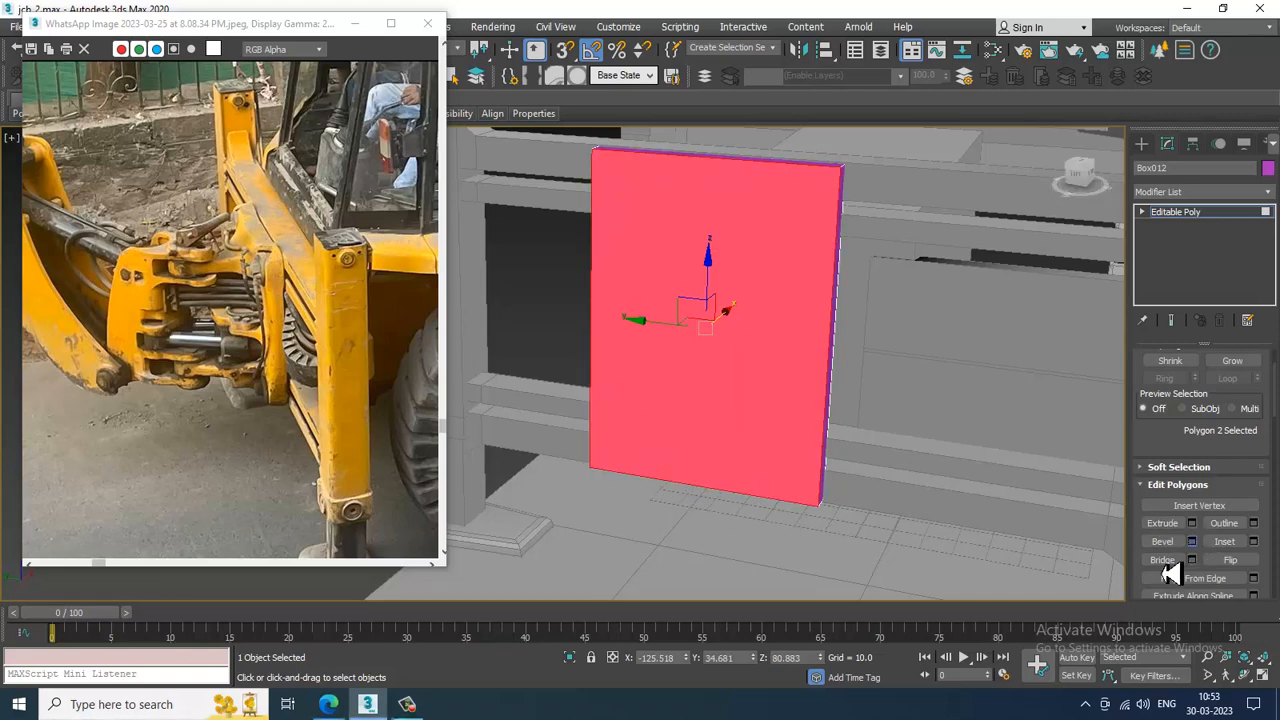
Step: Bevel the plate's outer face with height 8.111 and outline -2.771, then pull that face in to about X -130.5
left_click(1191, 541)
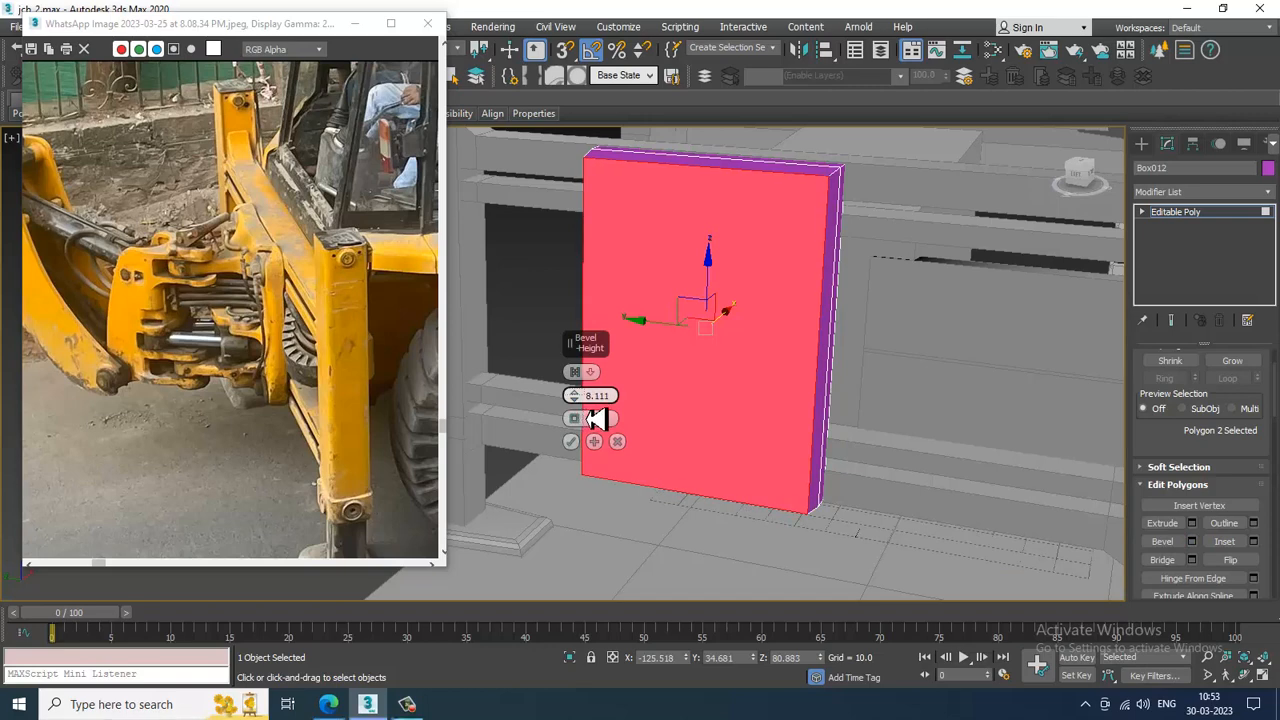
middle_click_drag(815, 340, 737, 366, "alt")
left_click_drag(577, 422, 599, 447)
middle_click_drag(599, 447, 651, 402, "alt")
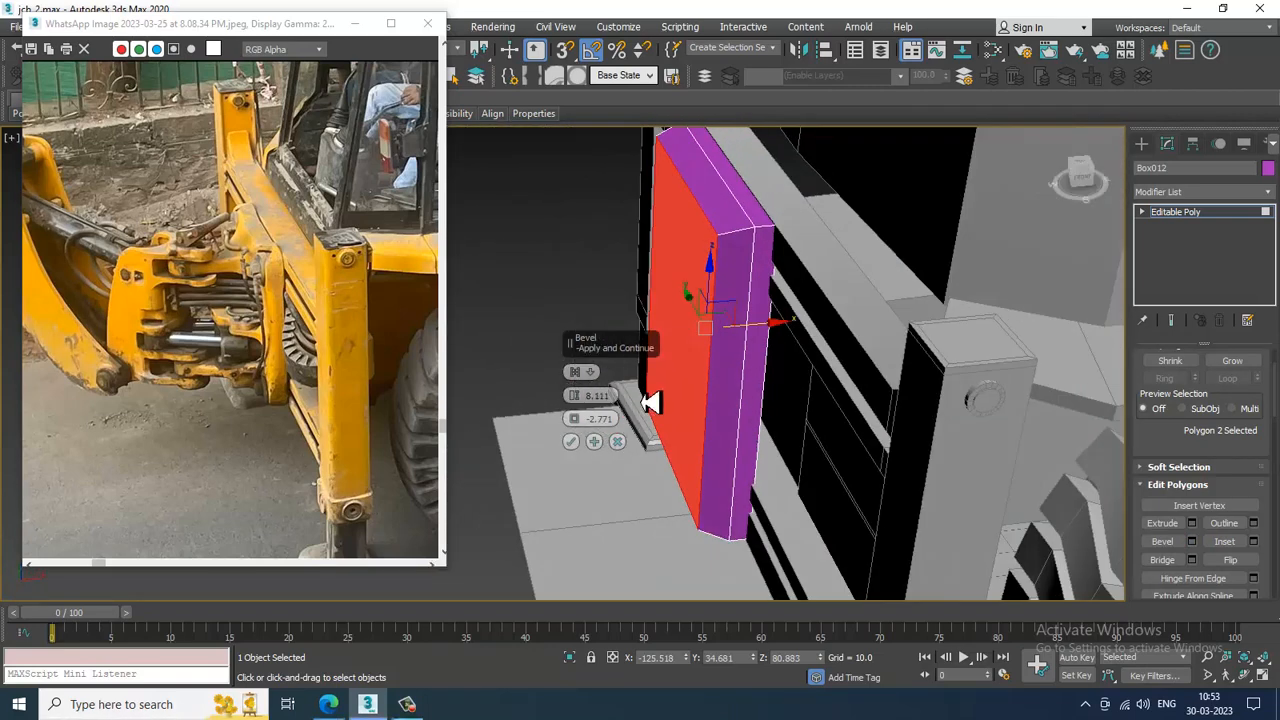
left_click(571, 443)
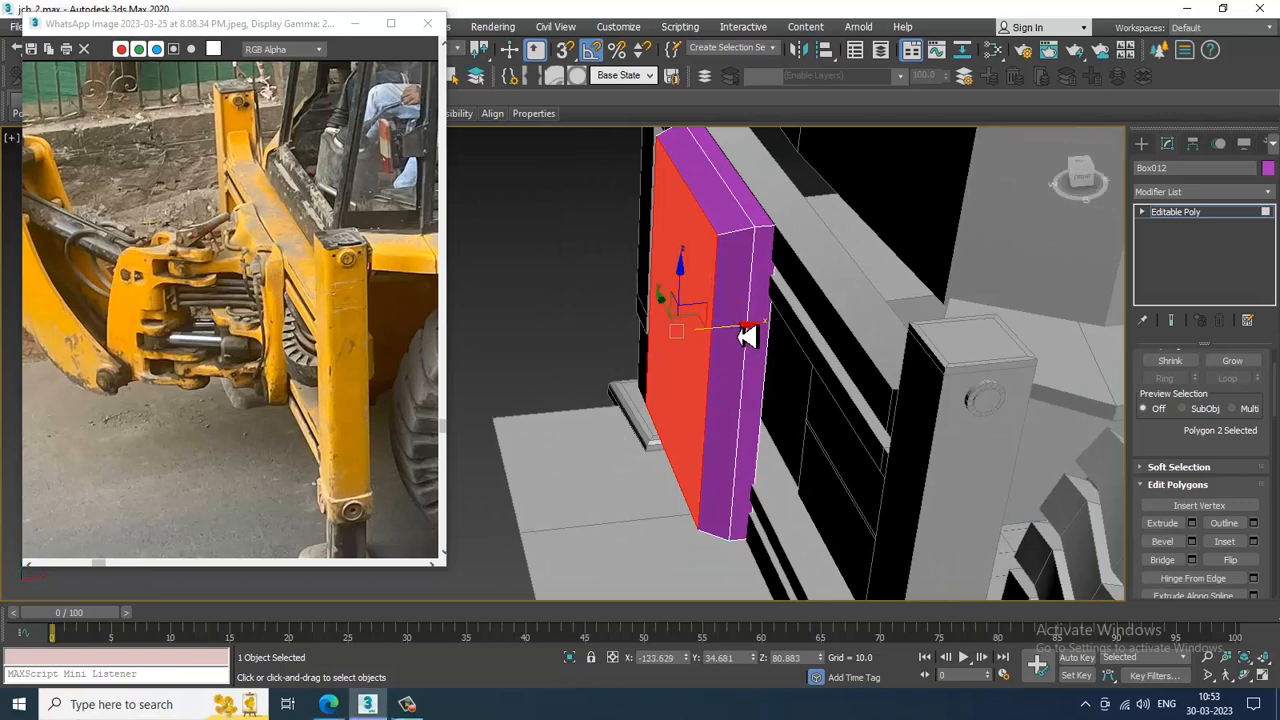
scroll(246, 272, "up", 2)
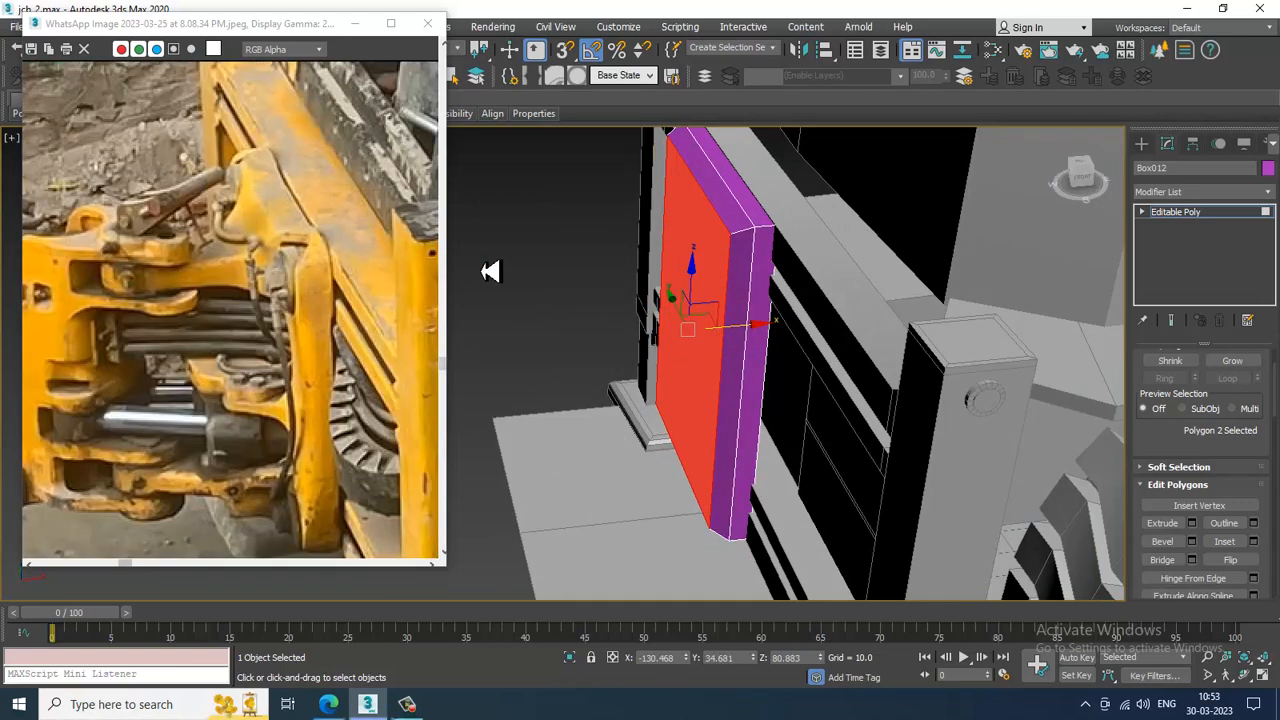
Step: Switch to the Top view and isolate the plate
key("alt+w")
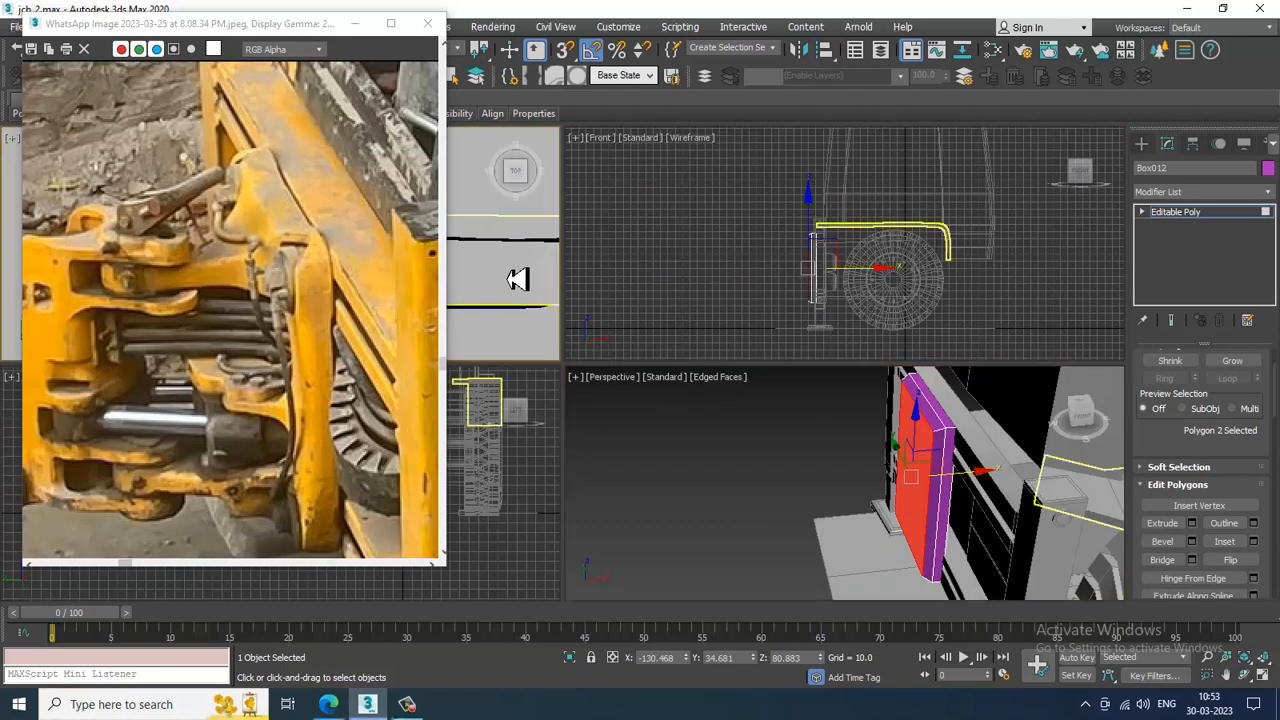
key("alt+w")
middle_click_drag(536, 272, 738, 283)
scroll(738, 283, "down", 2)
scroll(731, 290, "up", 2)
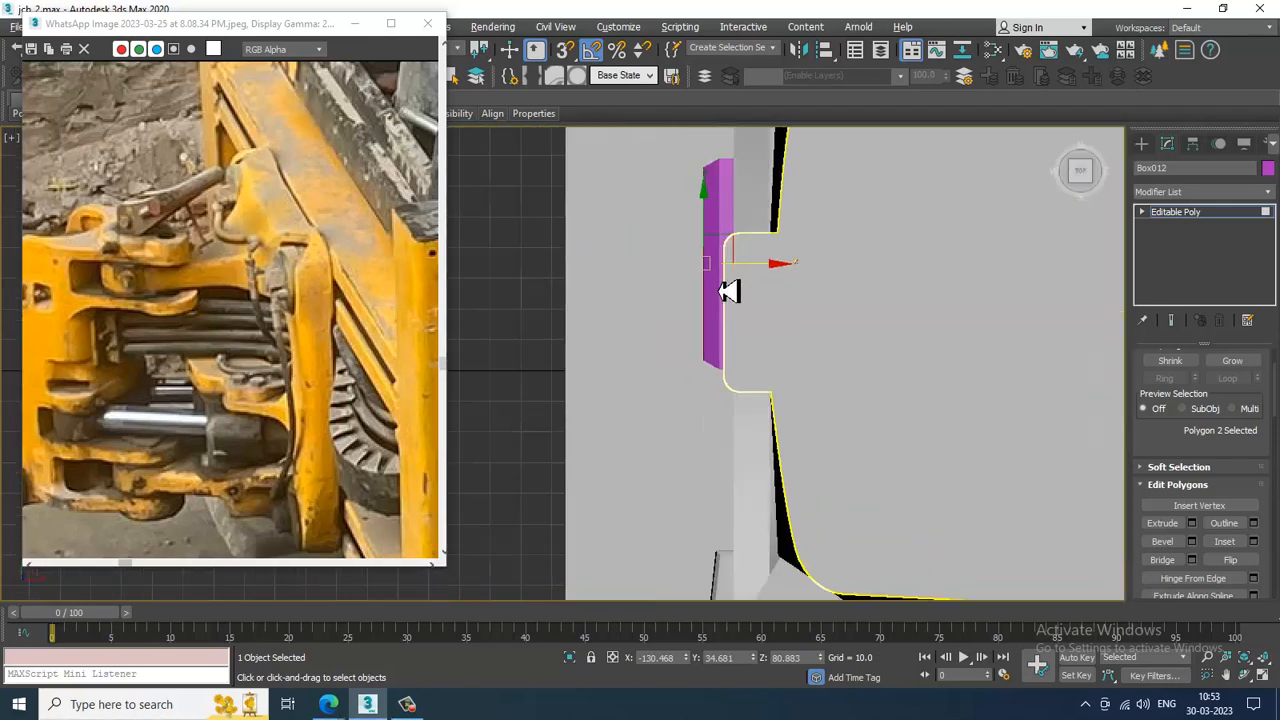
key("alt+q")
scroll(815, 270, "down", 1)
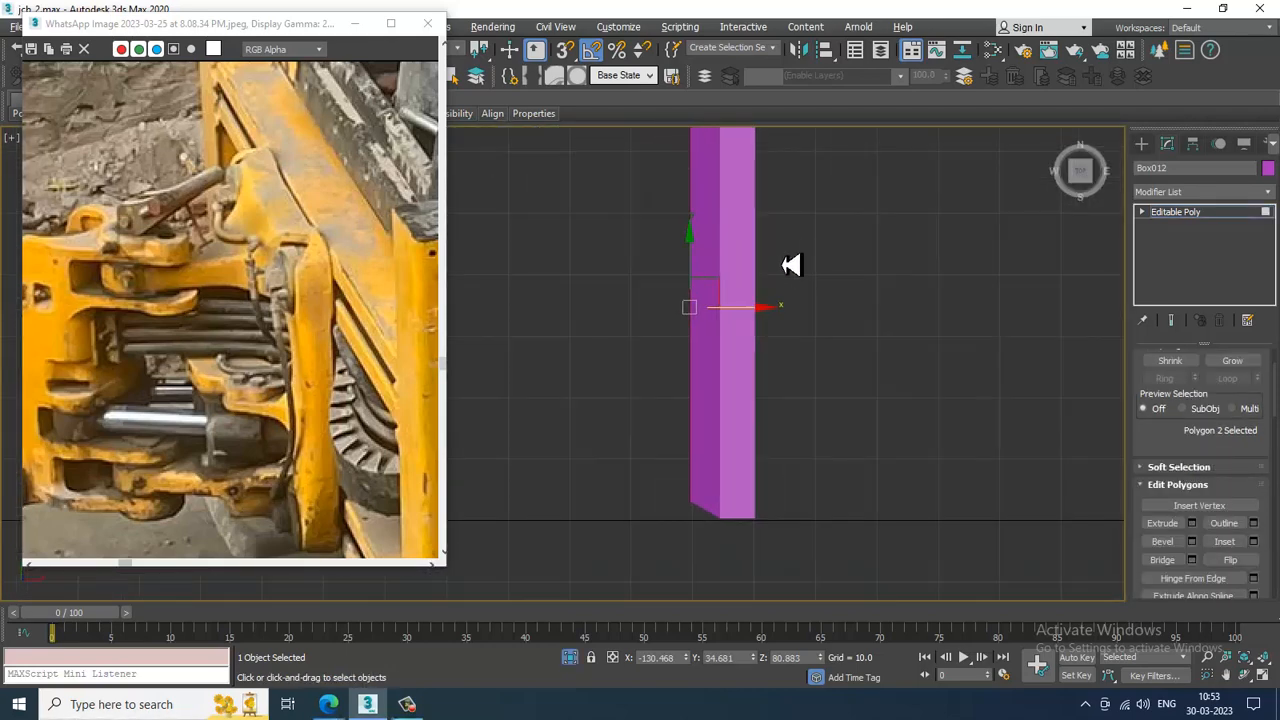
middle_click_drag(826, 257, 938, 240)
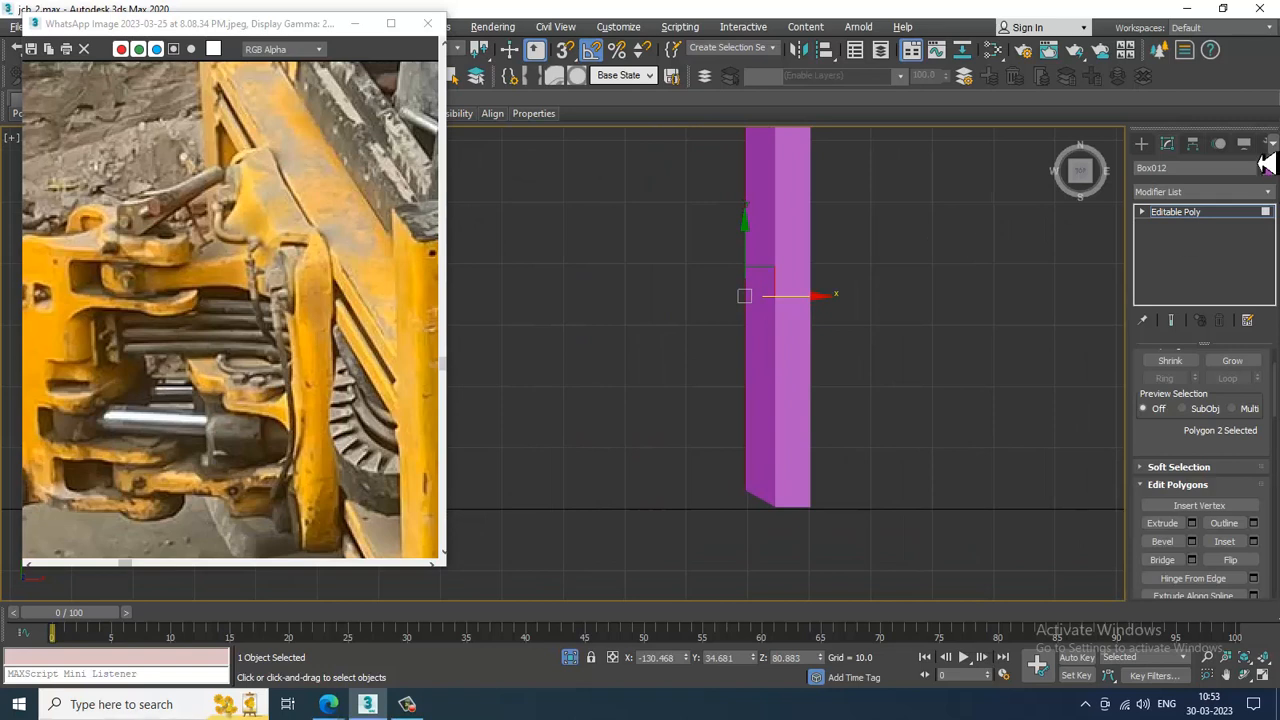
Step: Draw a small spline circle a short distance outside the plate's beveled face
left_click(1145, 146)
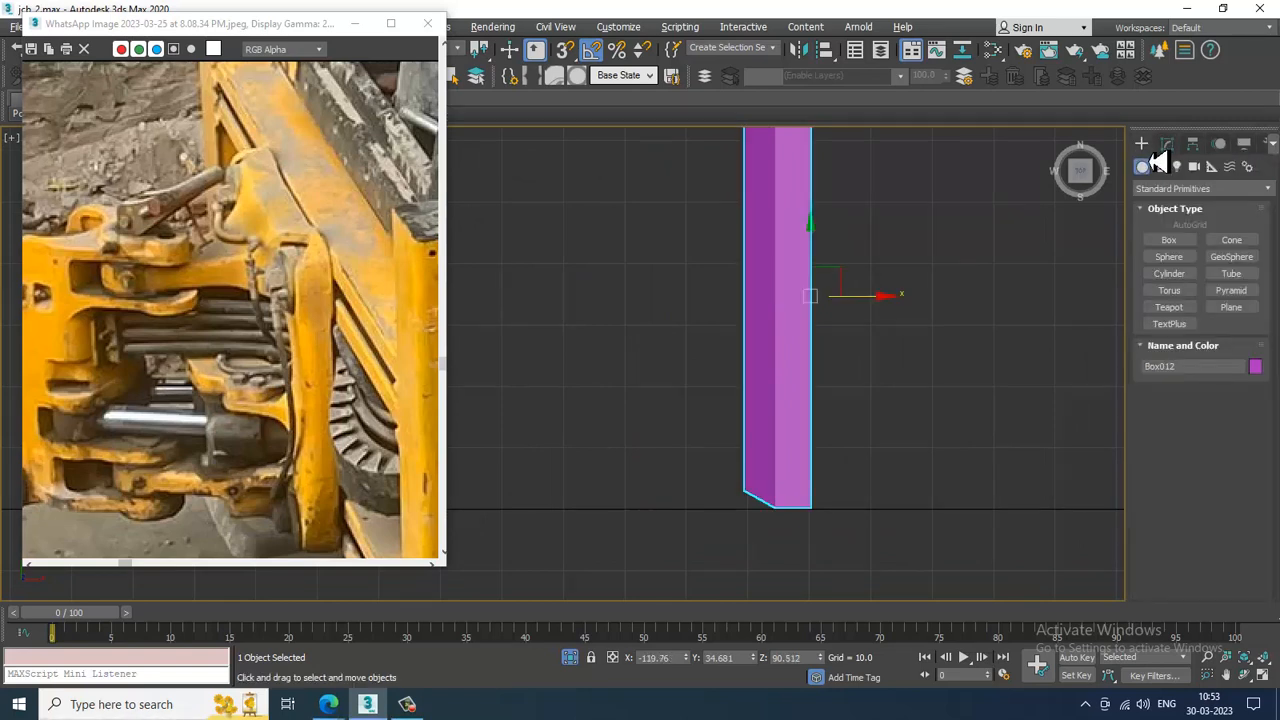
left_click(1159, 168)
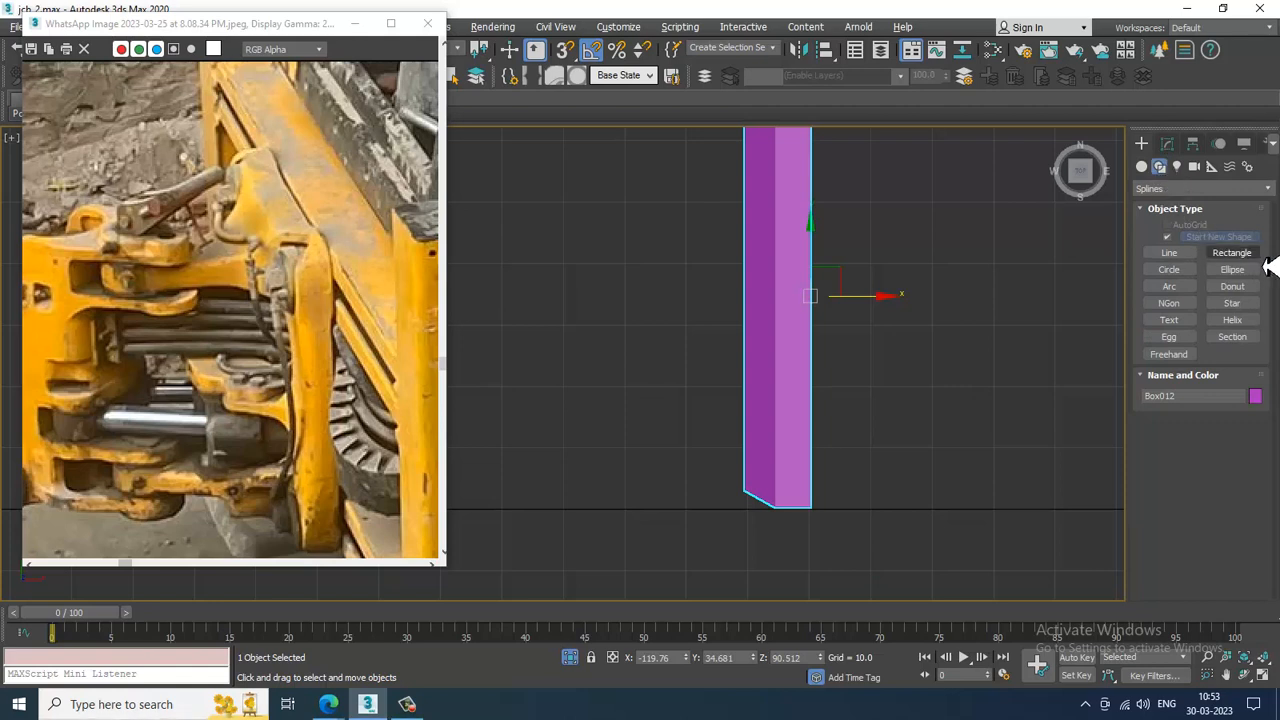
left_click(1169, 270)
left_click_drag(566, 247, 676, 262)
key("w")
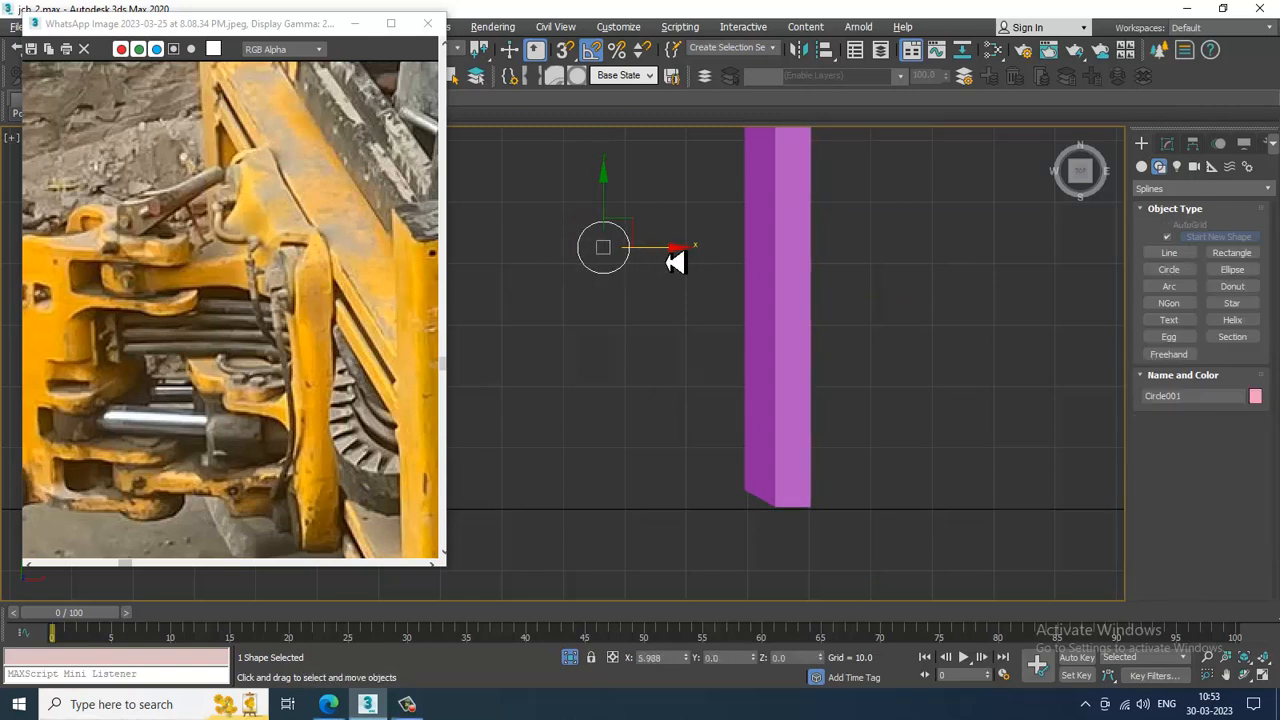
Step: Draw a narrow rectangle from the circle to the plate, centred at about X -141.3, Y 42.4, and convert it to Editable Spline
left_click(1236, 256)
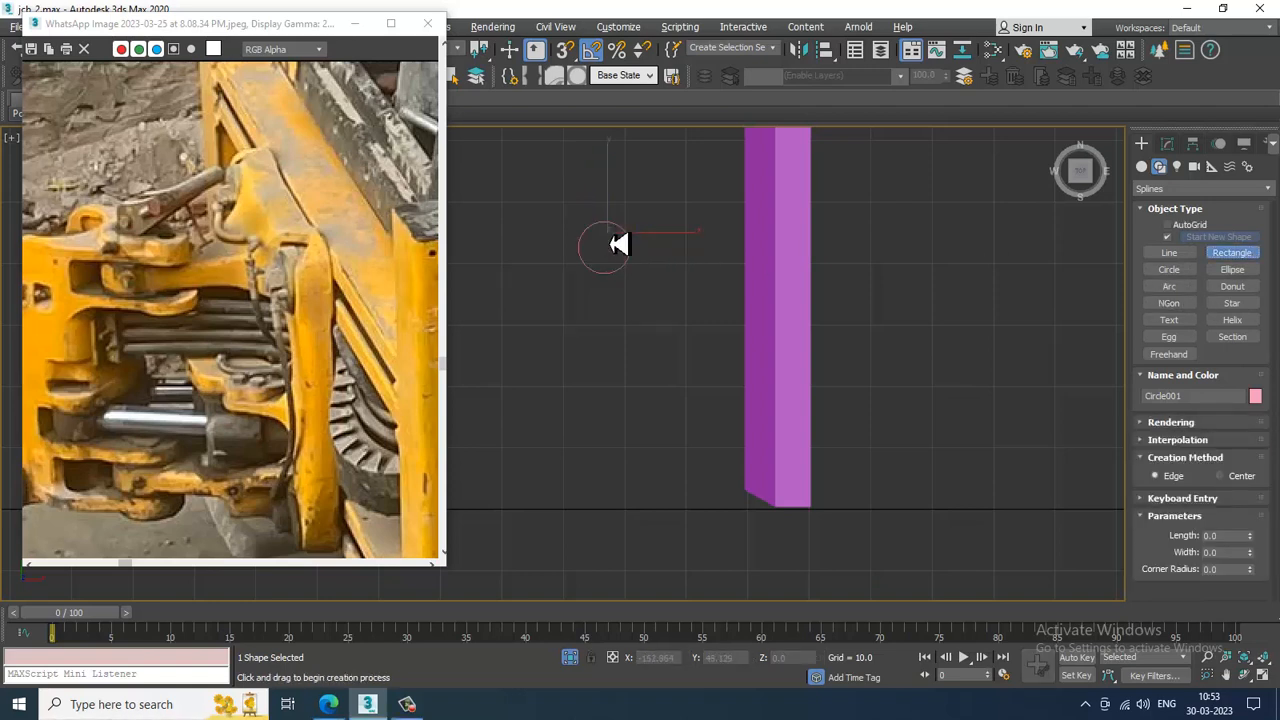
left_click_drag(614, 246, 757, 274)
right_click(714, 263)
right_click(714, 263)
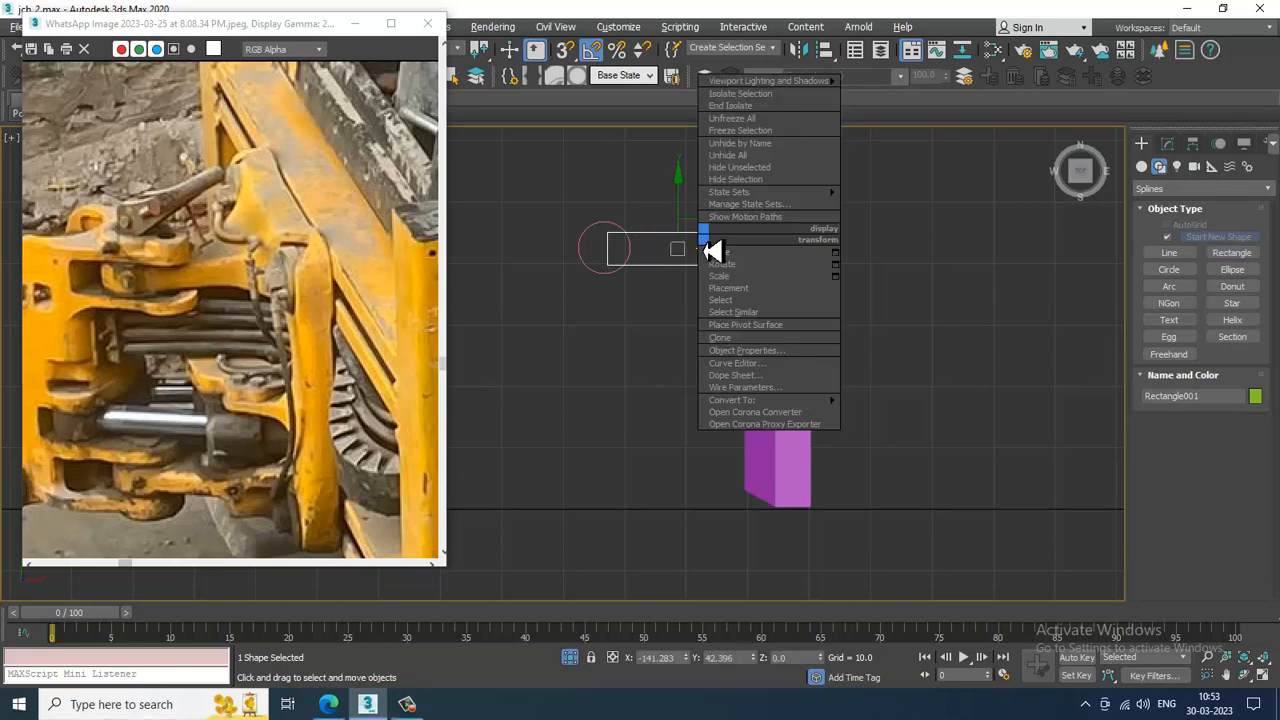
mouse_move(786, 400)
left_click(940, 402)
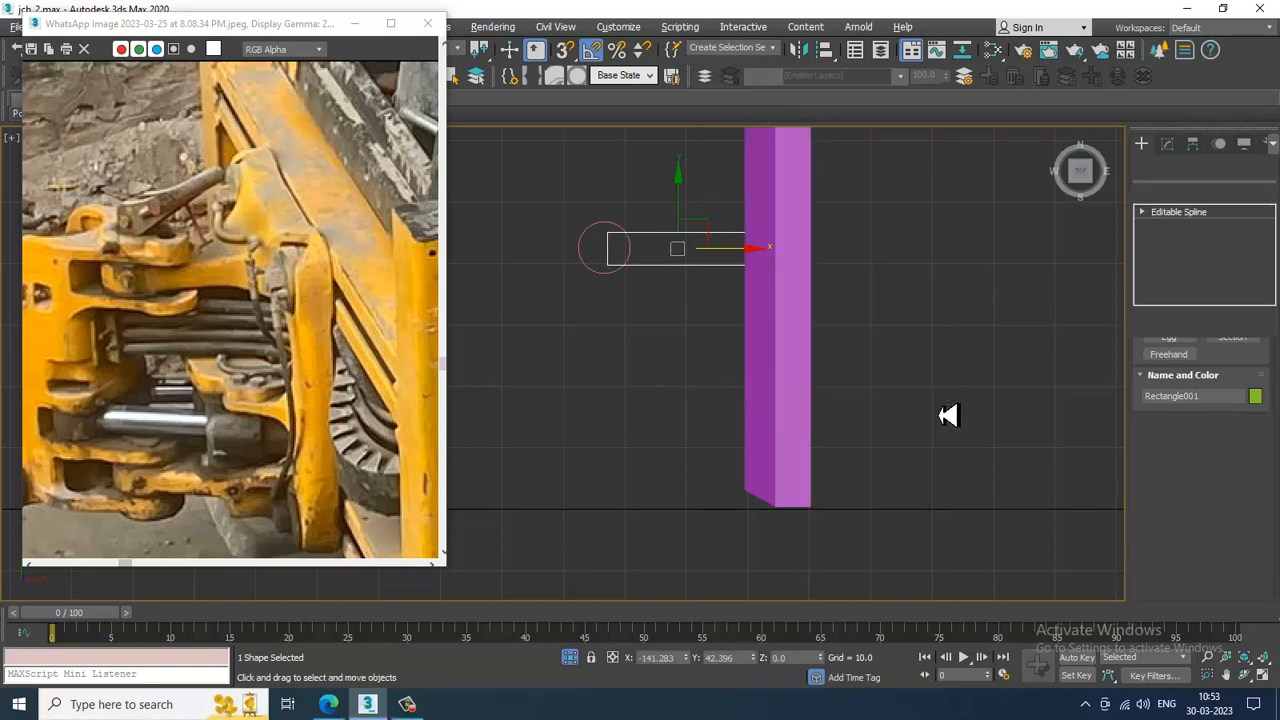
Step: Convert the rectangle's two plate-side vertices to Corner
left_click(748, 233)
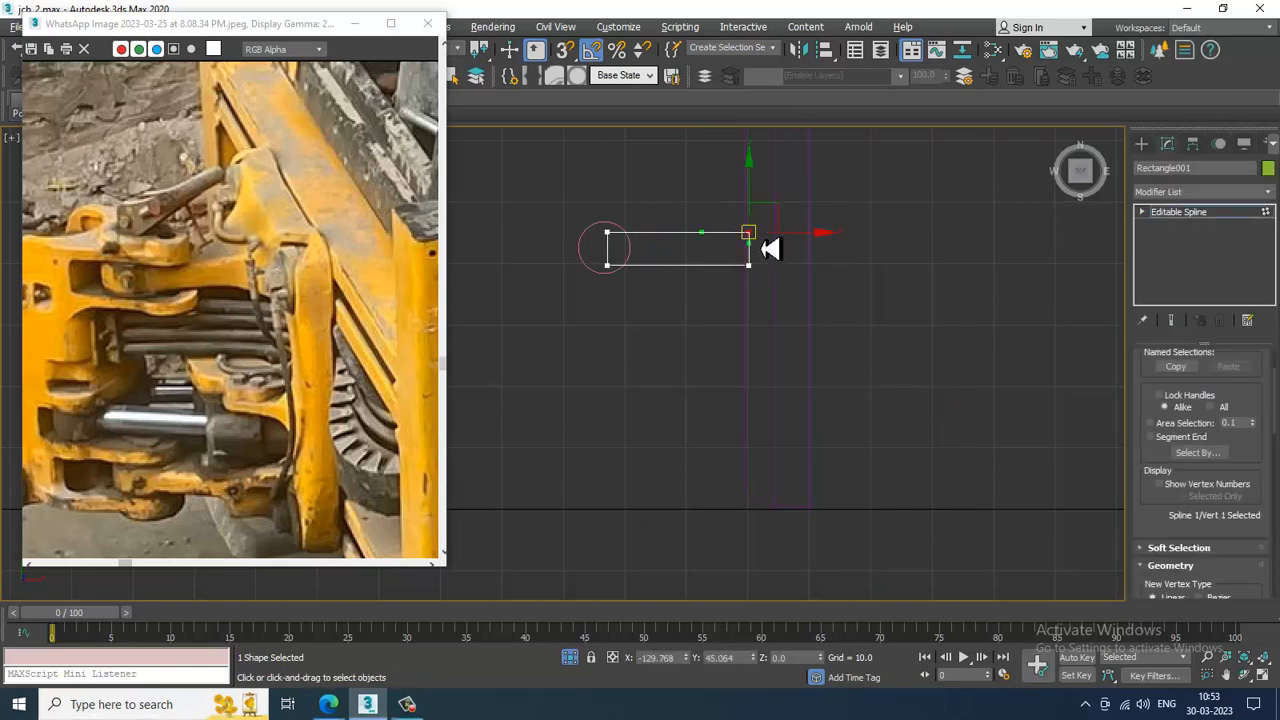
left_click_drag(821, 305, 820, 300)
right_click(745, 247)
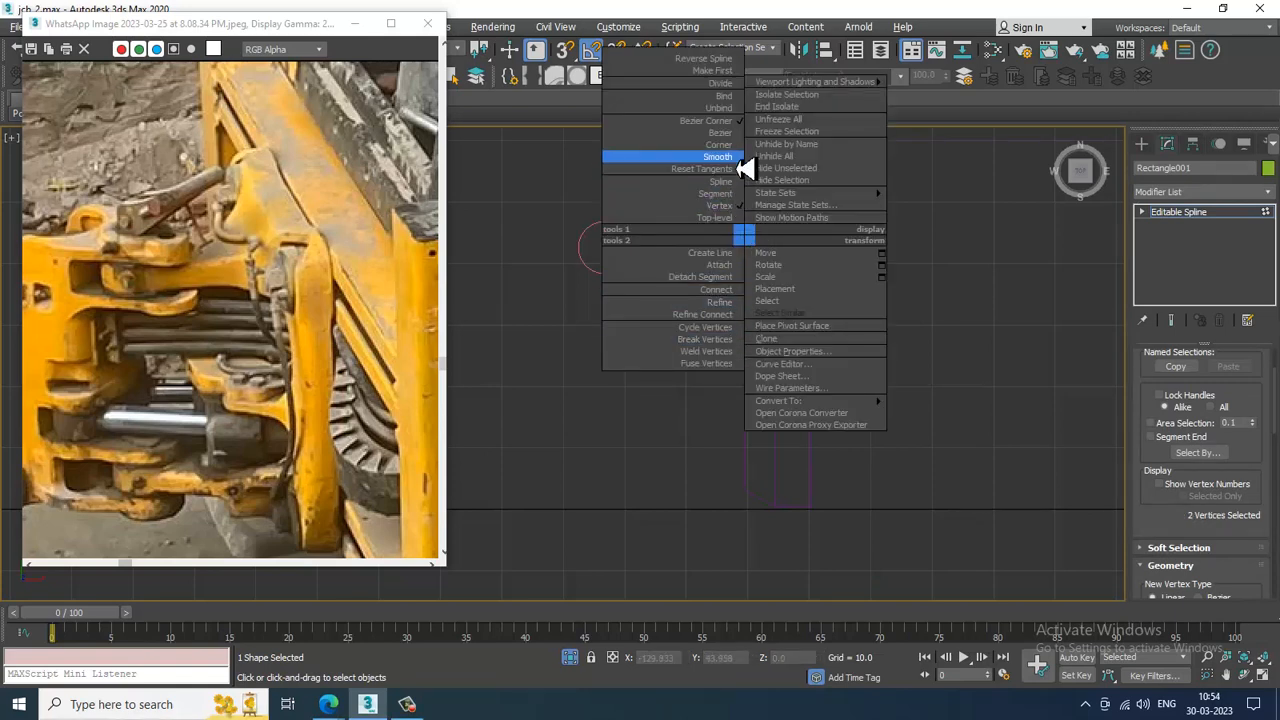
left_click(735, 162)
Step: Flare the rectangle's plate-side end by moving its upper vertex outward and its lower vertex down to about Y 33.3
left_click(748, 233)
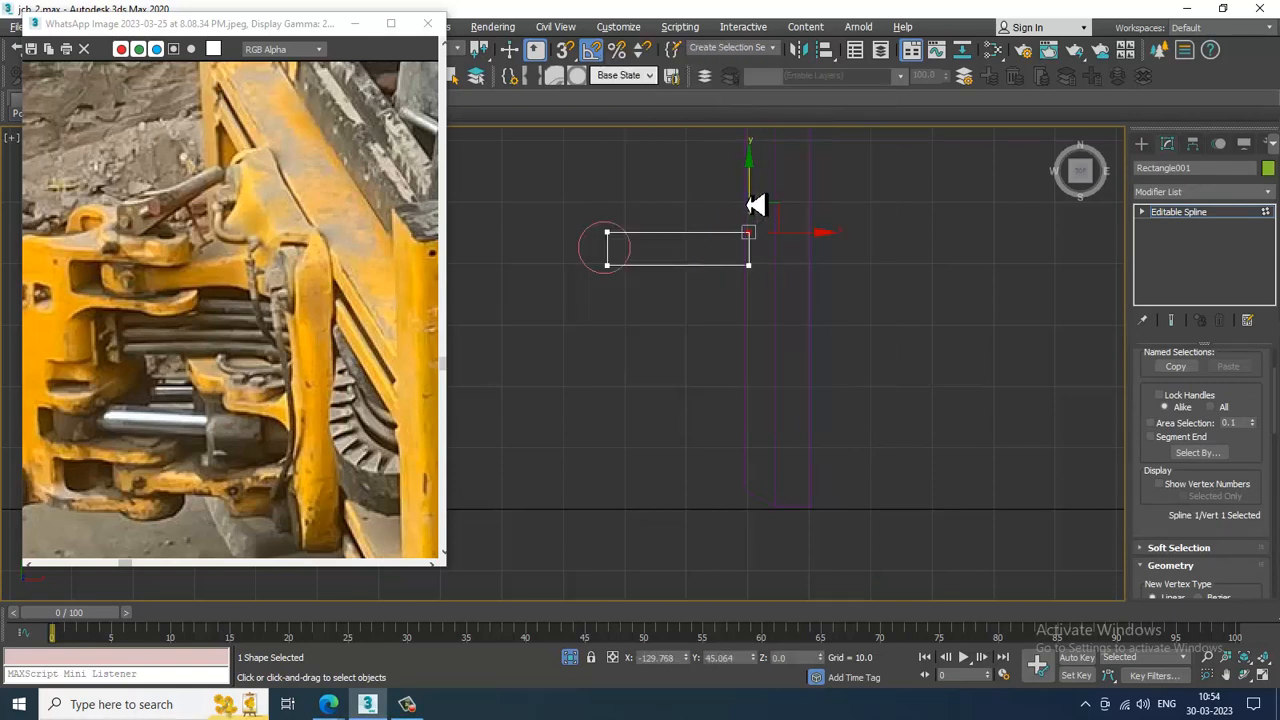
left_click_drag(756, 204, 759, 182)
key("ctrl+z")
left_click_drag(645, 129, 640, 128)
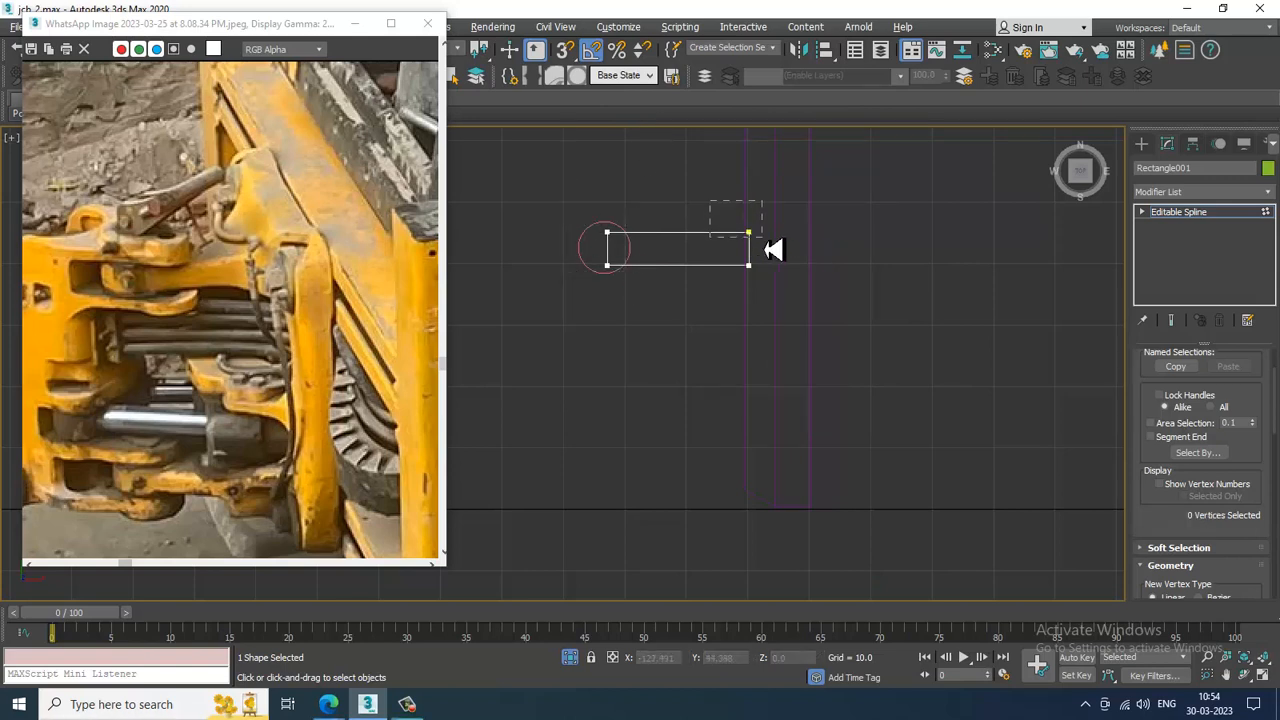
left_click_drag(773, 250, 762, 237)
left_click_drag(750, 207, 760, 190)
left_click(750, 263)
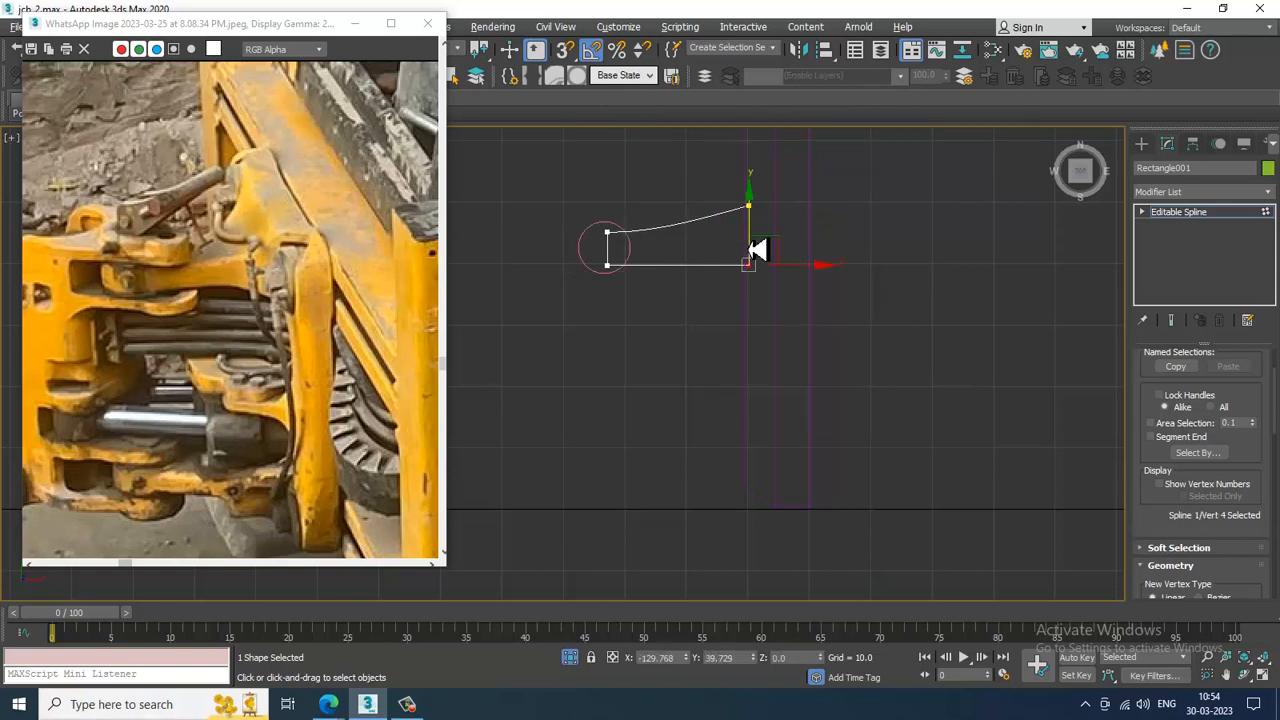
left_click_drag(757, 251, 770, 286)
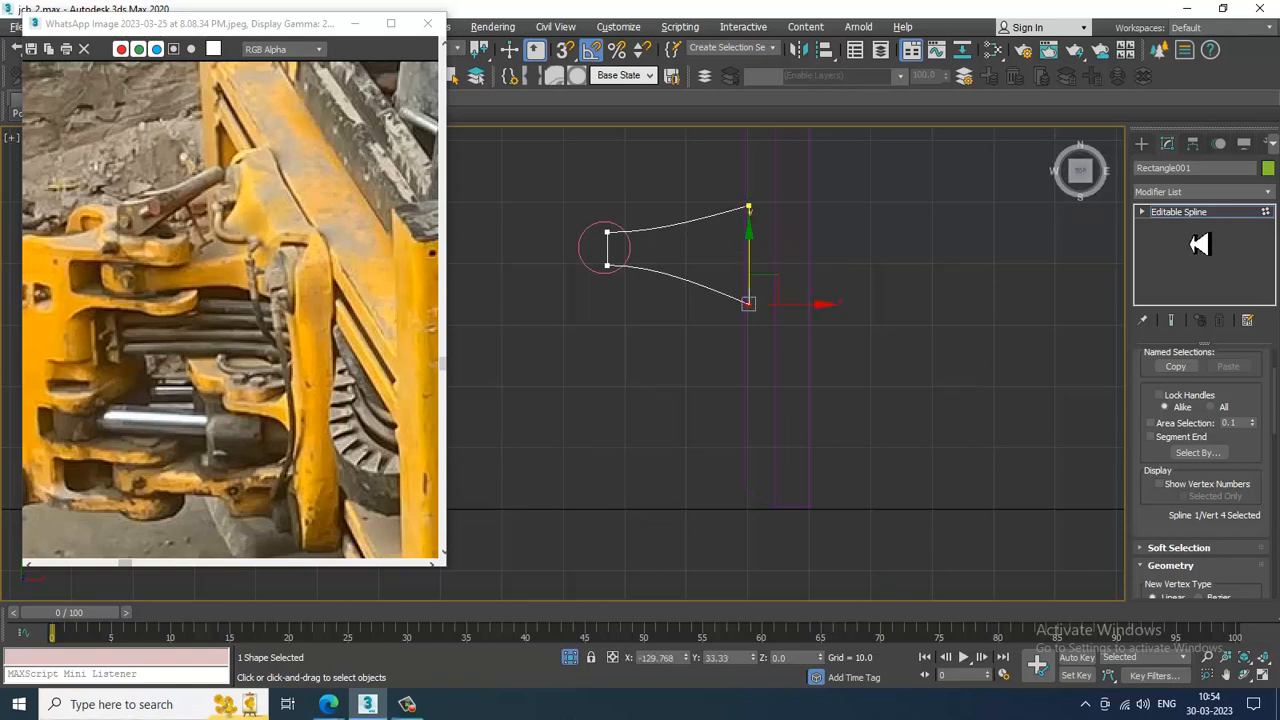
Step: Attach the circle to the flared spline shape
left_click(1218, 213)
left_click_drag(1165, 528, 1180, 343)
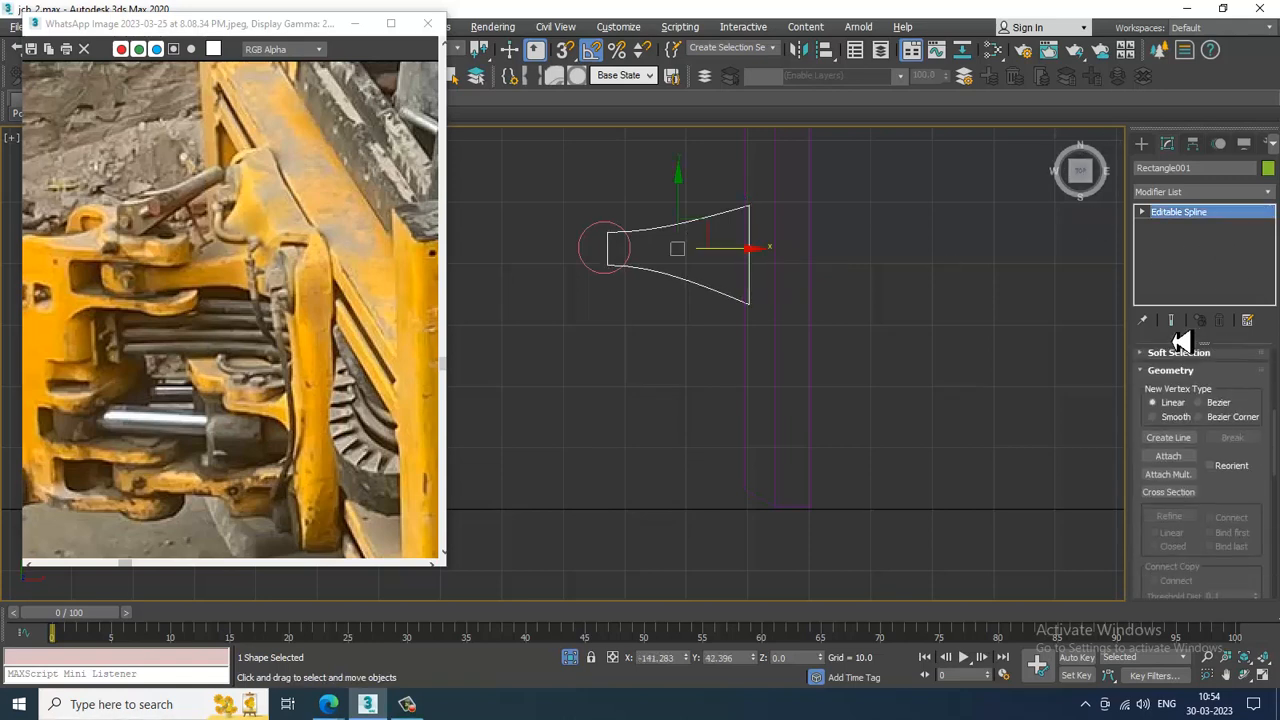
left_click(1172, 457)
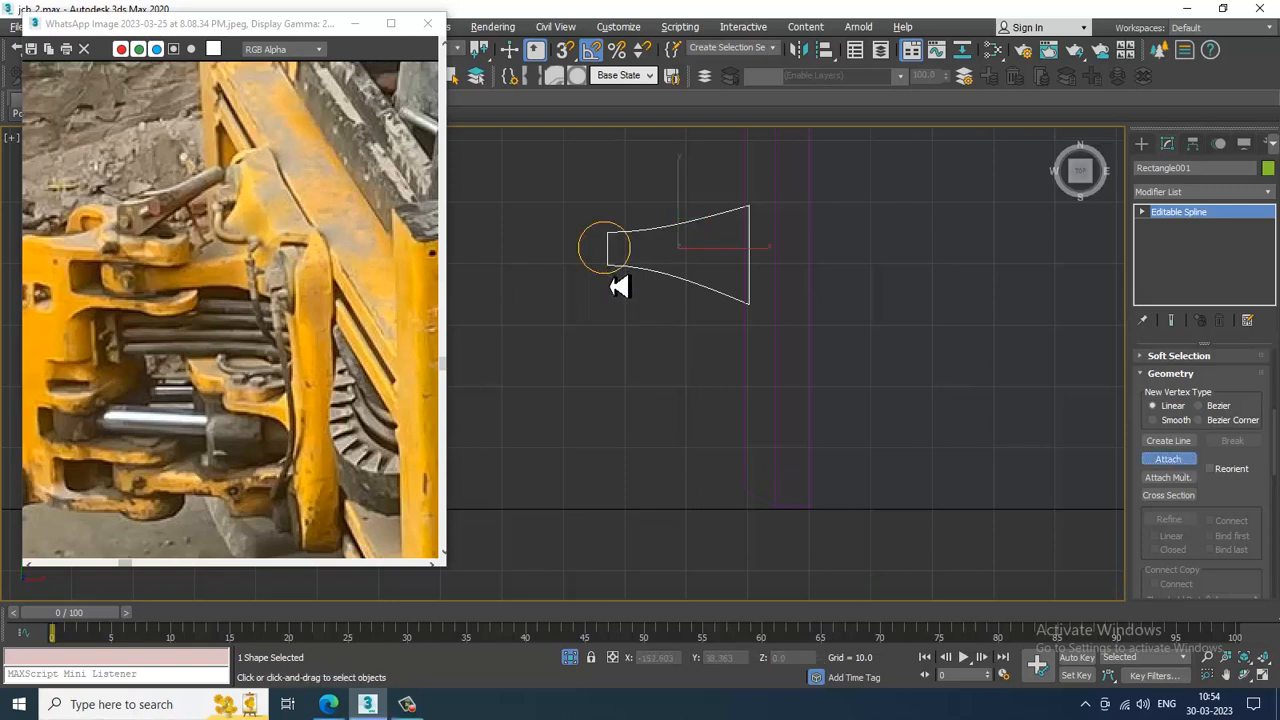
left_click(618, 287)
Step: Merge the flared spline and the circle into one bracket outline with a Boolean union
key("3")
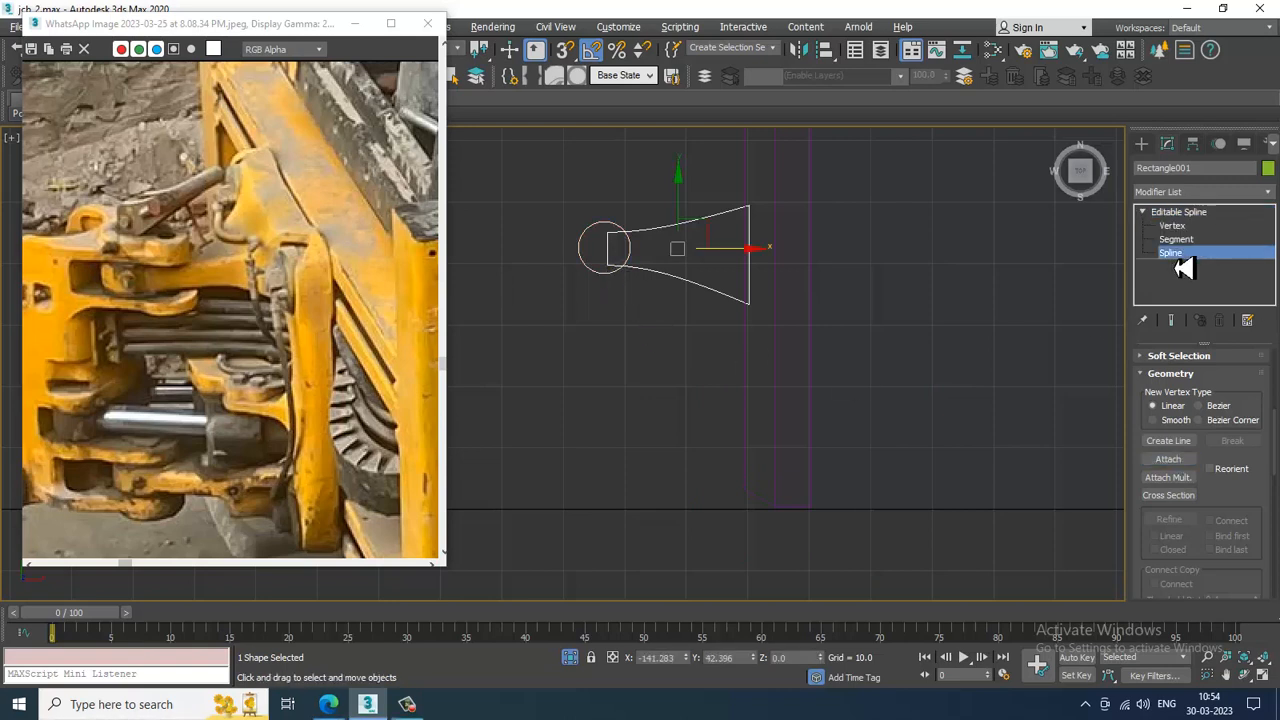
left_click(685, 290)
left_click_drag(1249, 529, 1237, 209)
left_click(1165, 515)
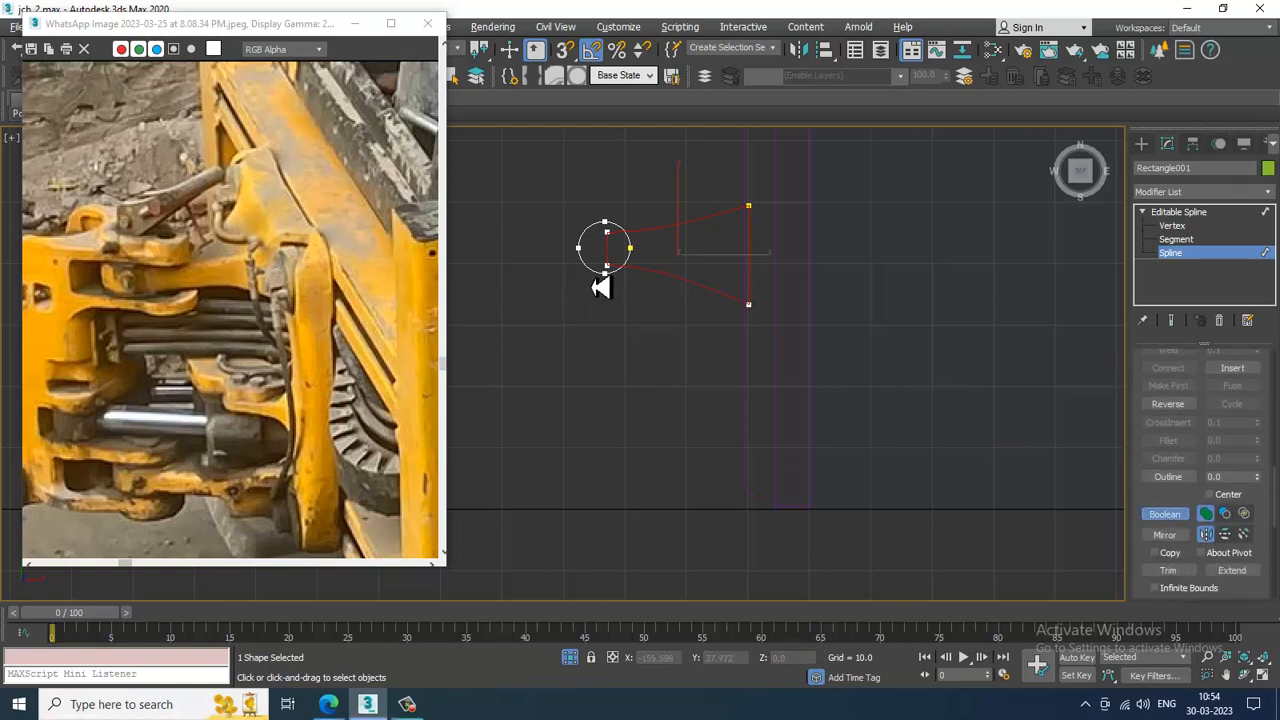
left_click(1205, 212)
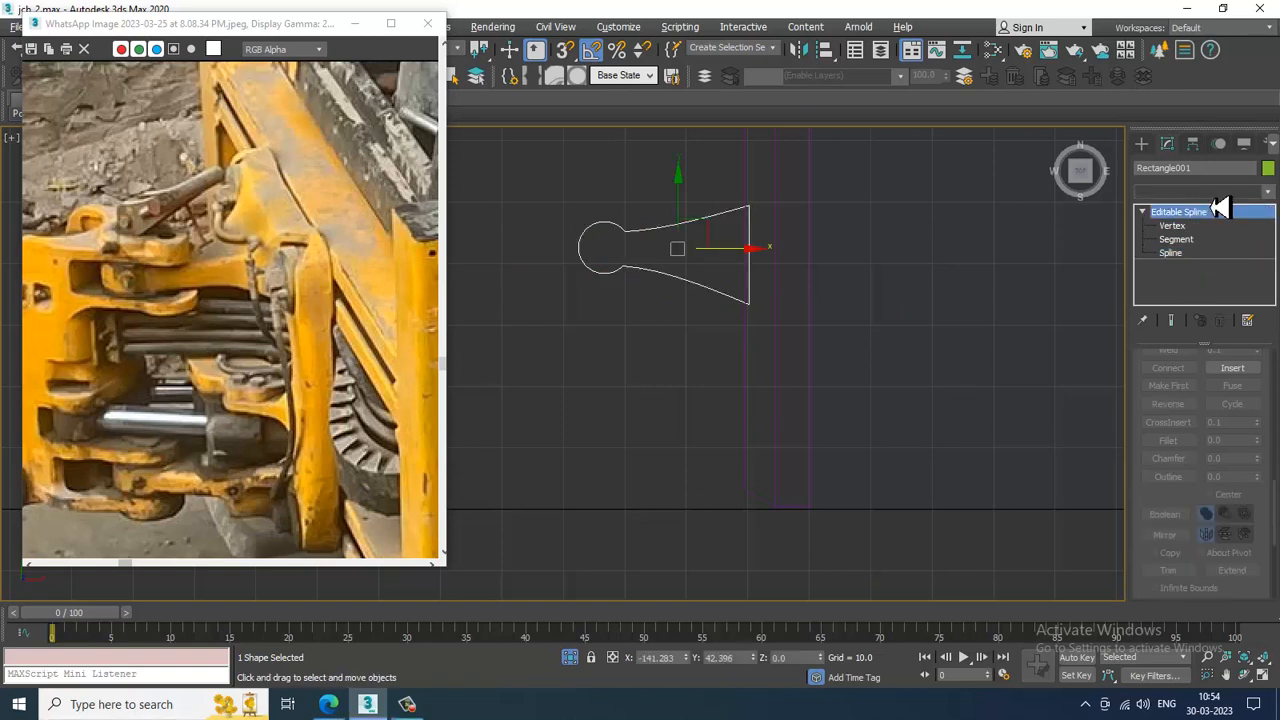
Step: Apply an Extrude modifier to the bracket outline with an amount of 5.5 and show it in the perspective view
left_click(1205, 191)
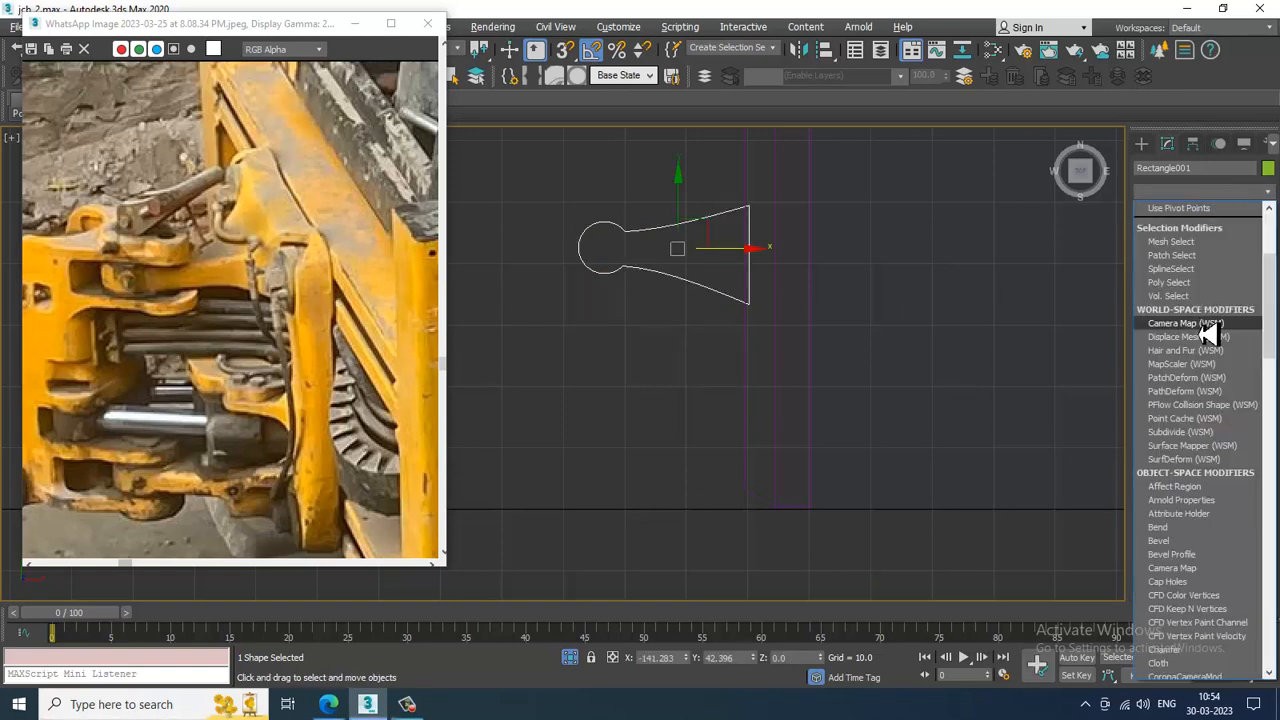
key("e")
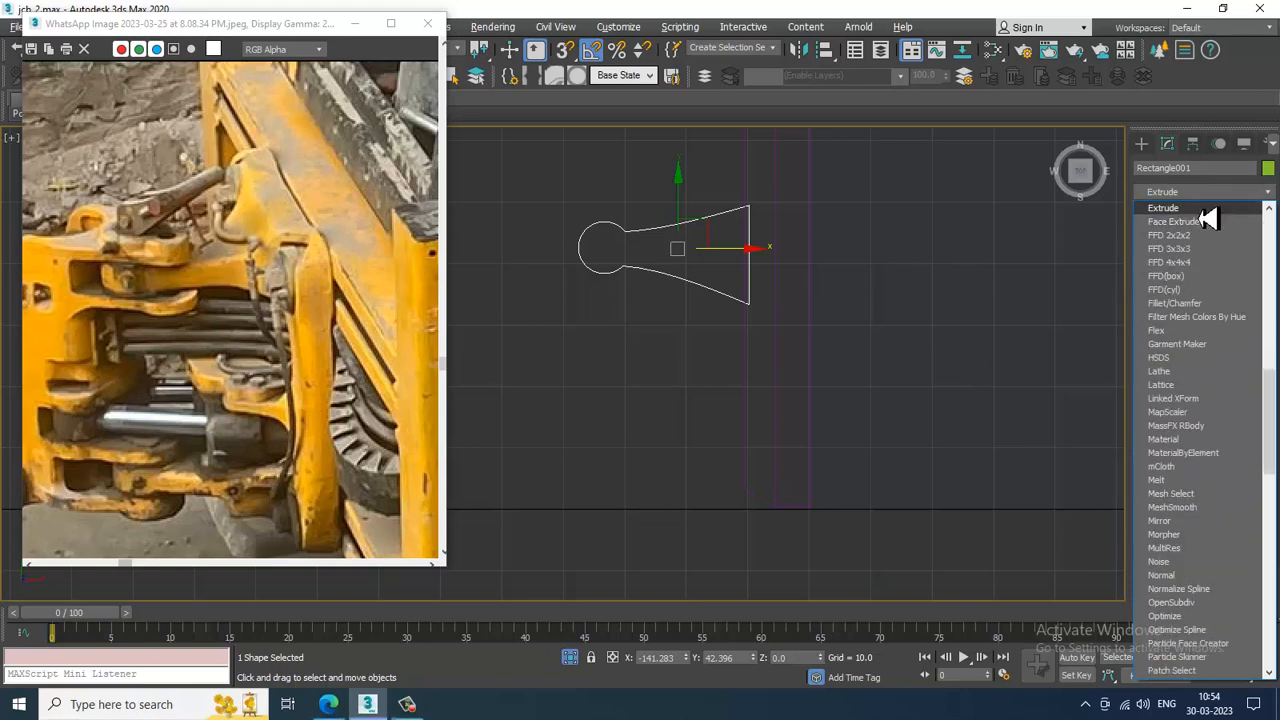
left_click(1203, 211)
key("alt+w")
key("alt+w")
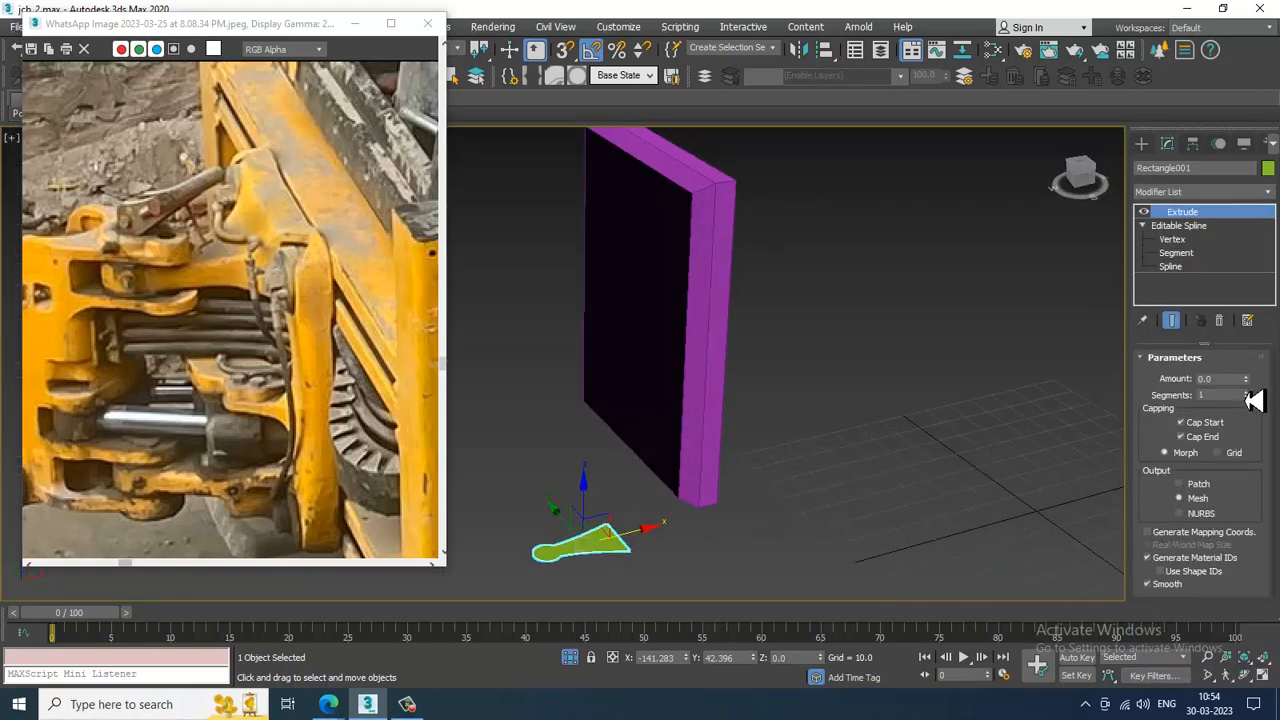
left_click_drag(1258, 383, 1260, 371)
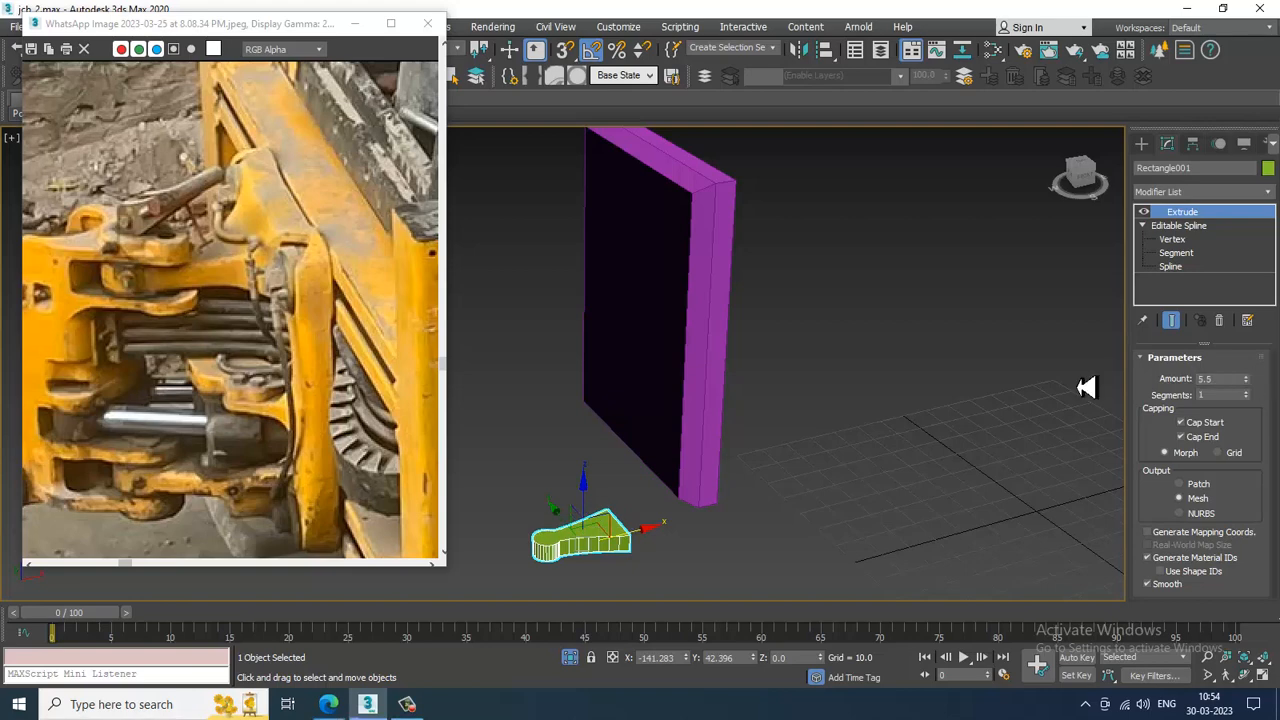
Step: Raise the extruded bracket to about Z 116.9 near the plate's upper edge and end the isolation
left_click_drag(597, 498, 634, 143)
middle_click_drag(634, 143, 813, 313, "alt")
scroll(867, 336, "down", 3)
right_click(949, 251)
left_click(994, 134)
scroll(931, 316, "up", 5)
middle_click_drag(684, 287, 668, 289, "alt")
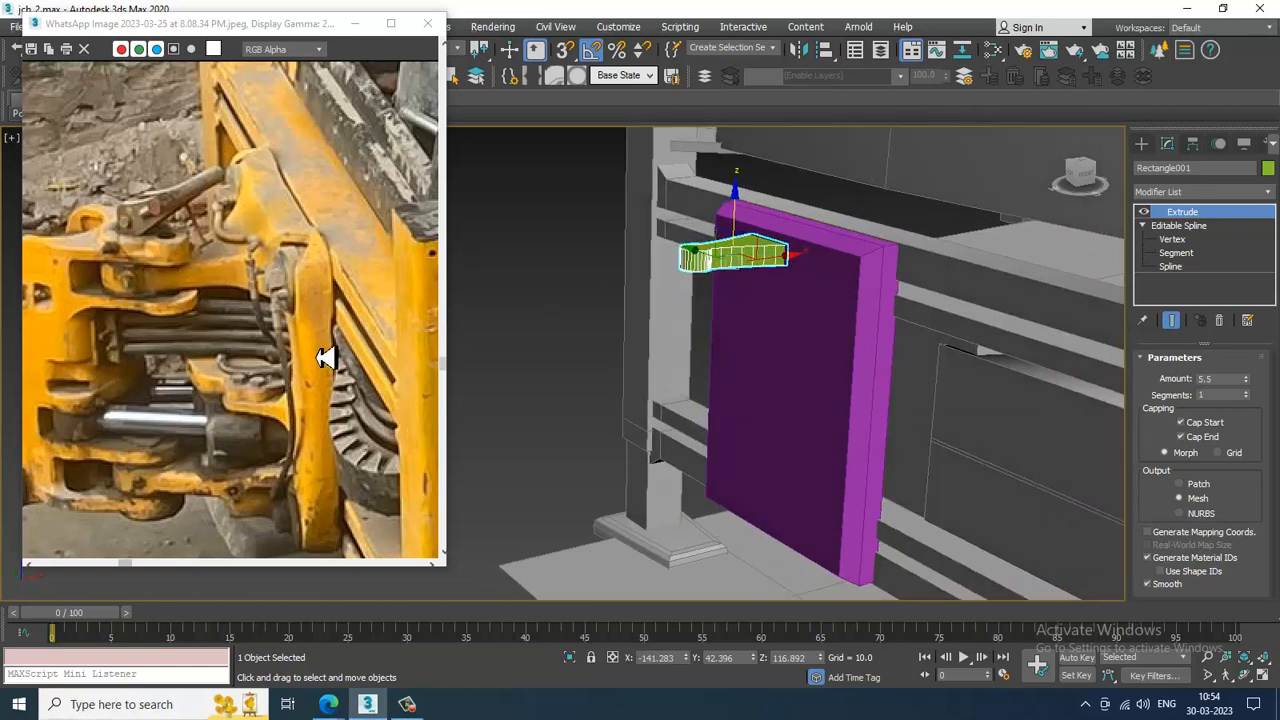
Step: Compare the bracket with the reference photo's boom hinge and lower it slightly to about Z 116.4
middle_click_drag(228, 387, 268, 301)
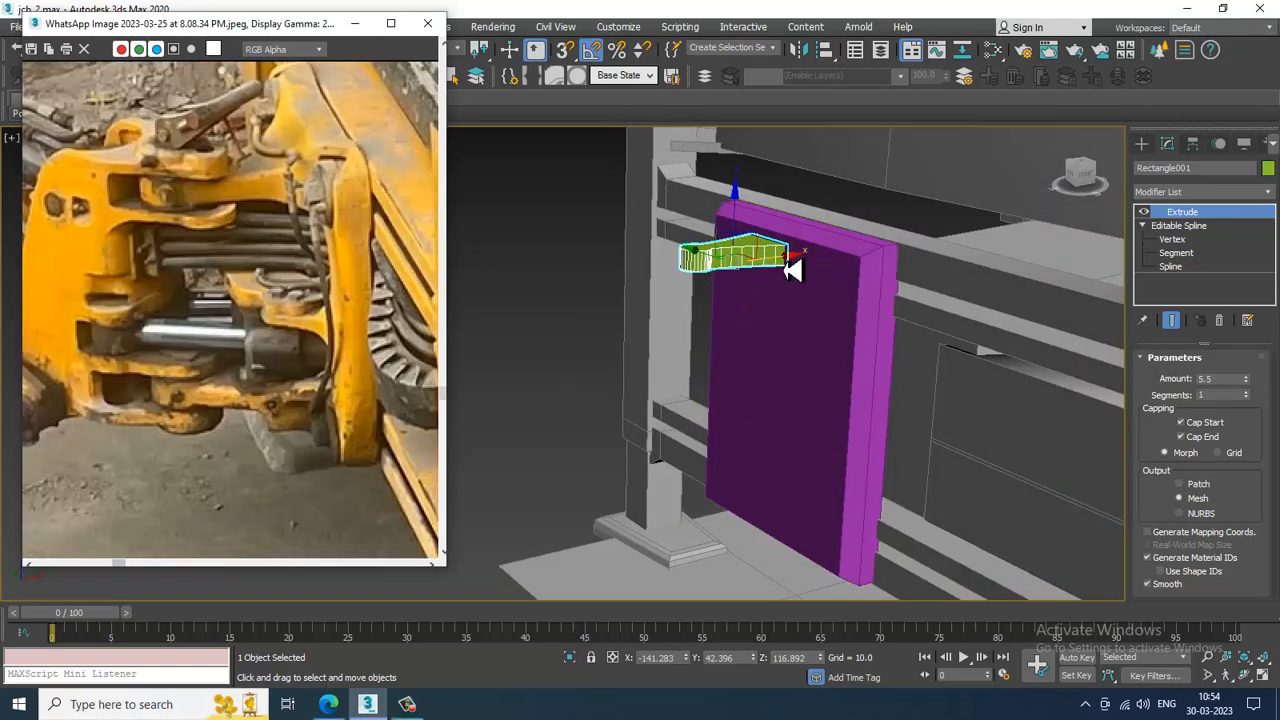
middle_click_drag(793, 270, 760, 271, "alt")
scroll(781, 289, "up", 2)
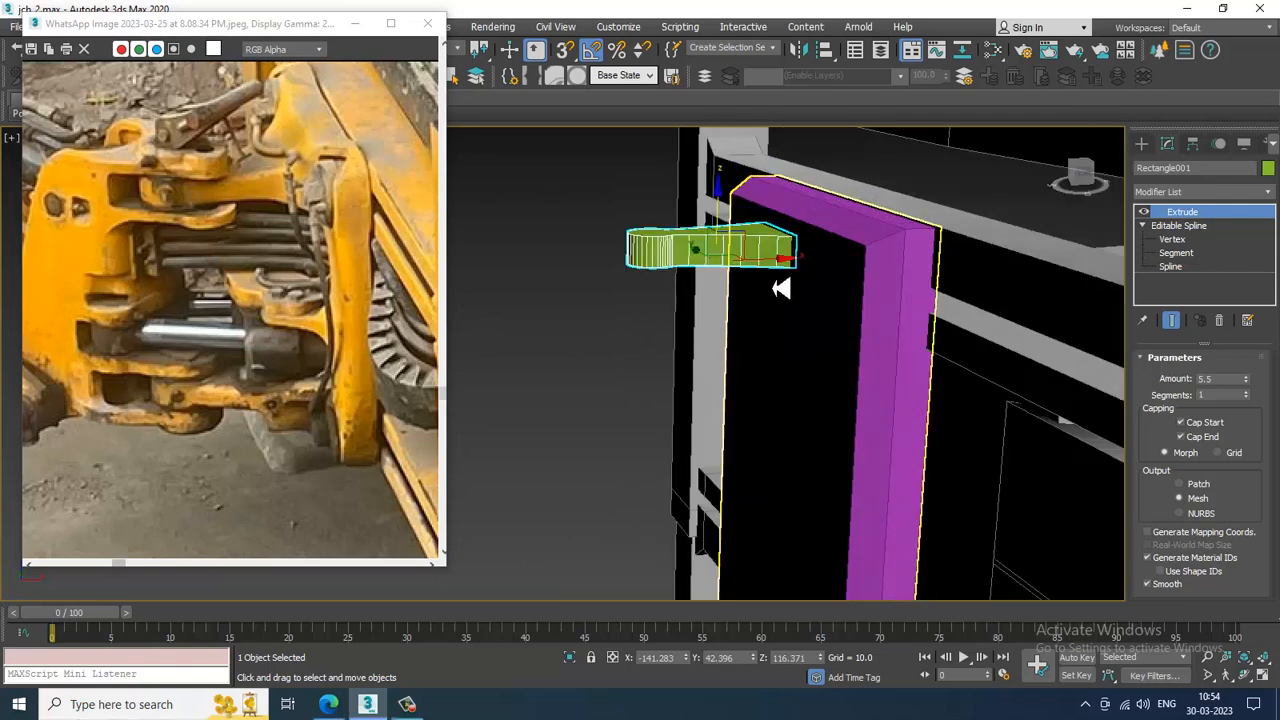
Step: Convert the extruded bracket to an Editable Poly
scroll(781, 289, "up", 4)
right_click(755, 238)
mouse_move(800, 393)
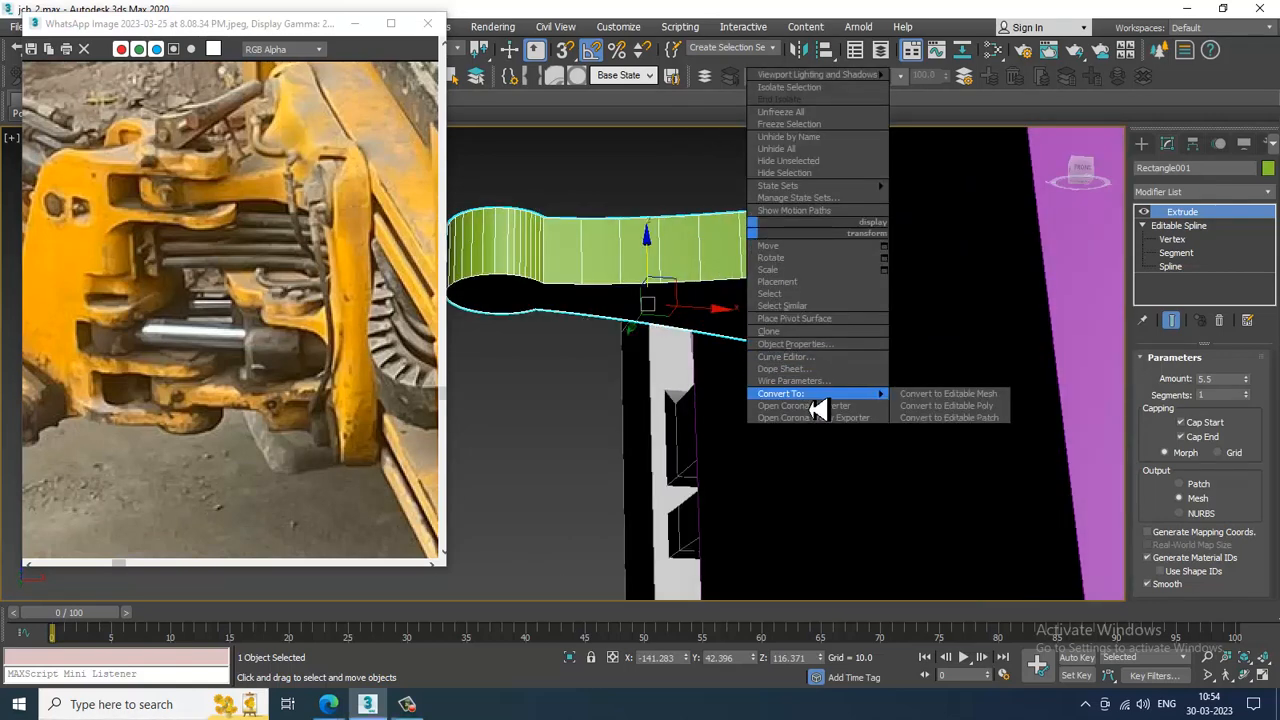
left_click(990, 405)
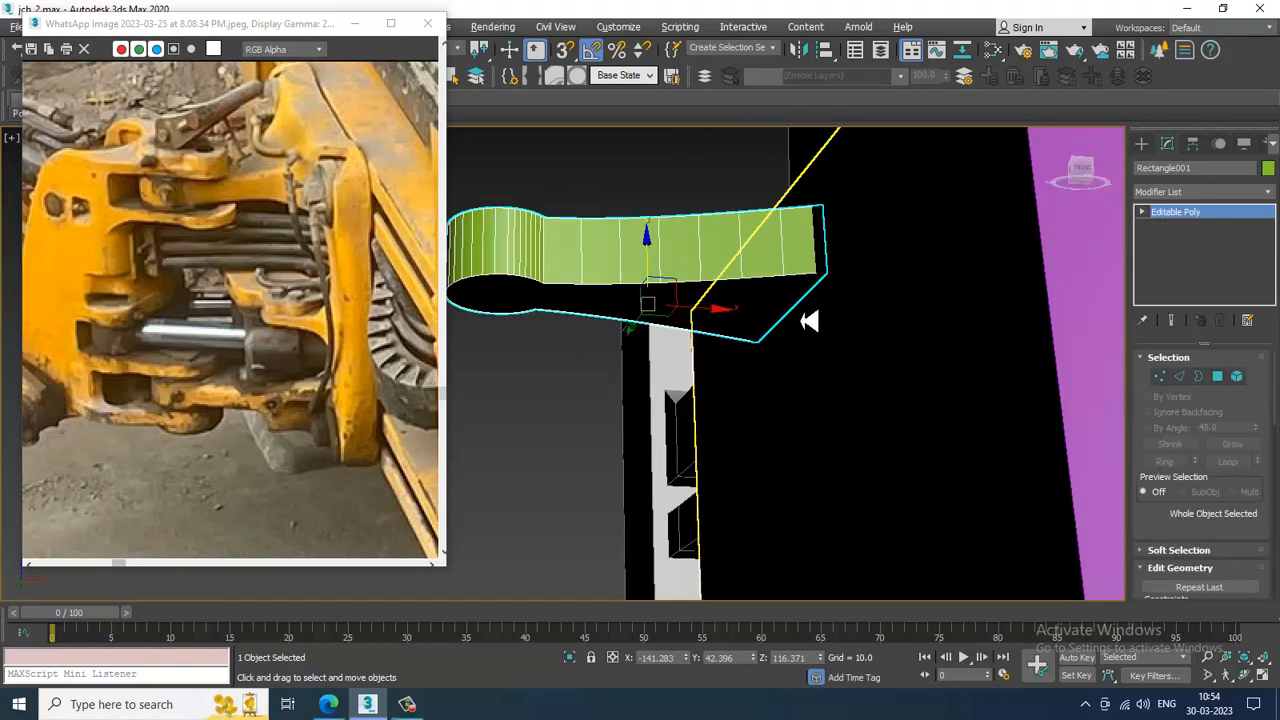
middle_click_drag(808, 323, 810, 271, "alt")
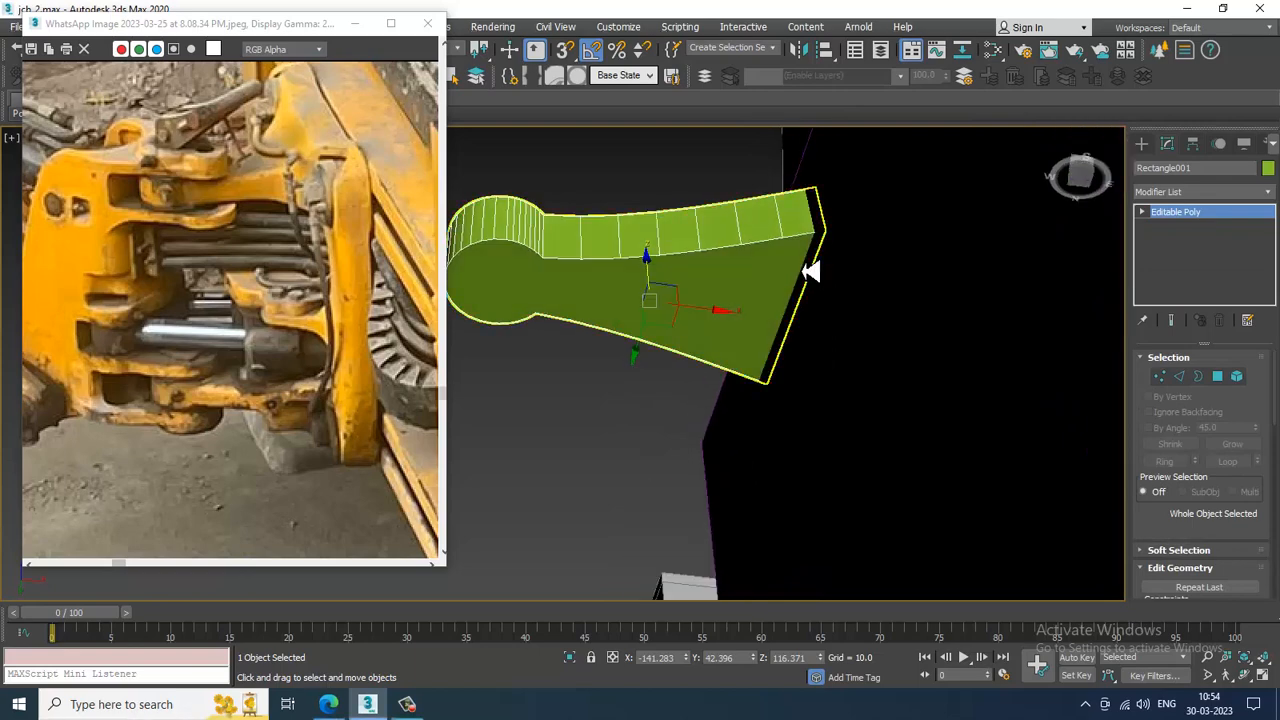
Step: Cut an edge across the bracket's underside near its flared end, using the wireframe display, and return to shaded display
key("F3")
right_click(737, 267)
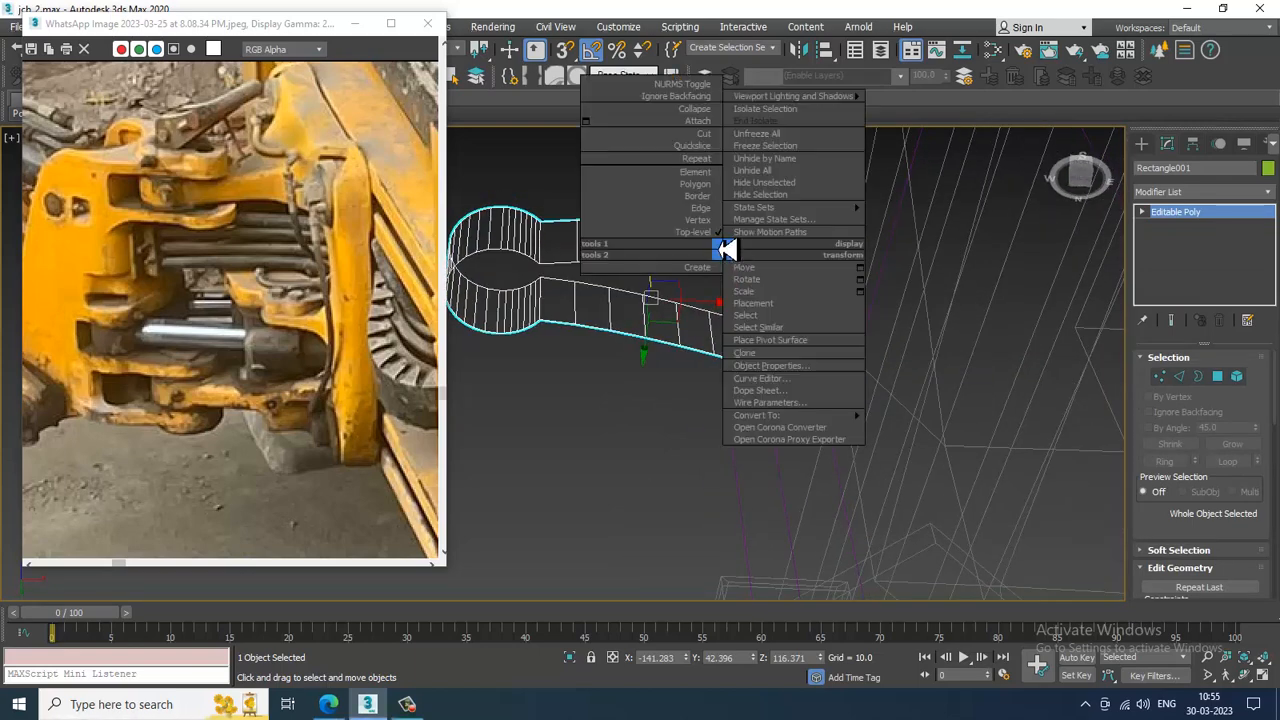
left_click(714, 149)
middle_click_drag(843, 258, 760, 255, "alt")
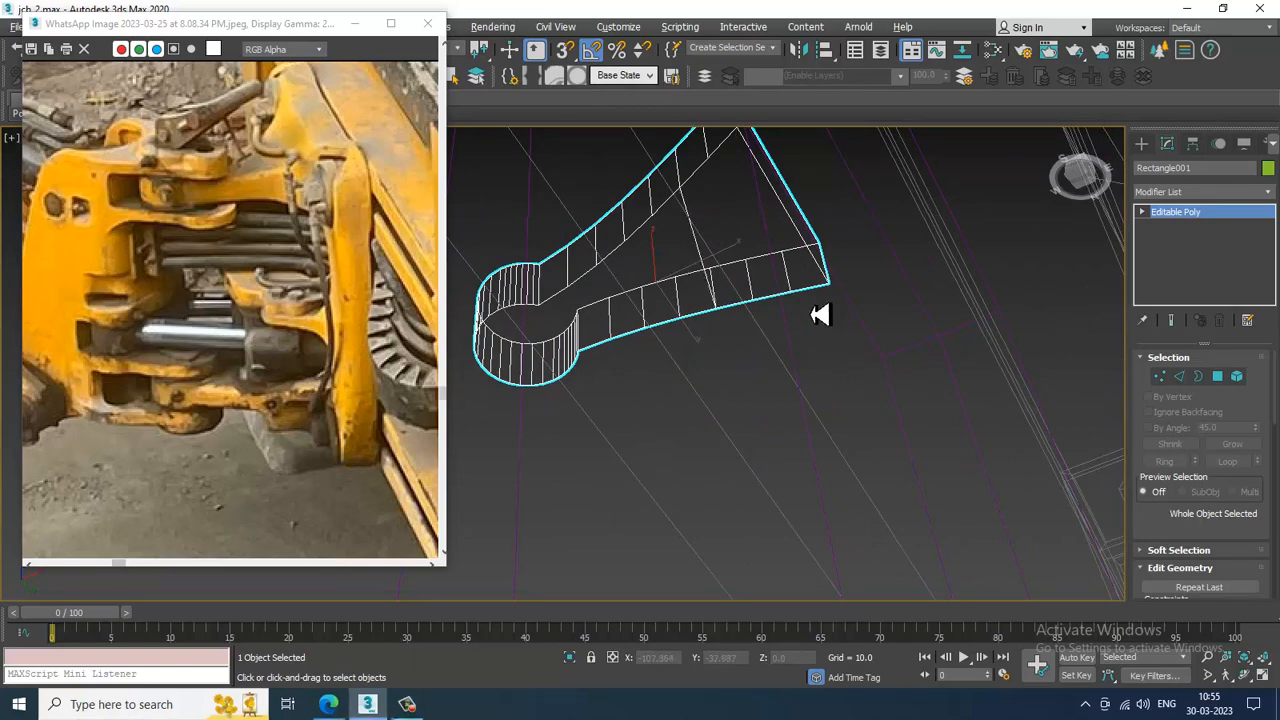
middle_click_drag(818, 315, 845, 293, "alt")
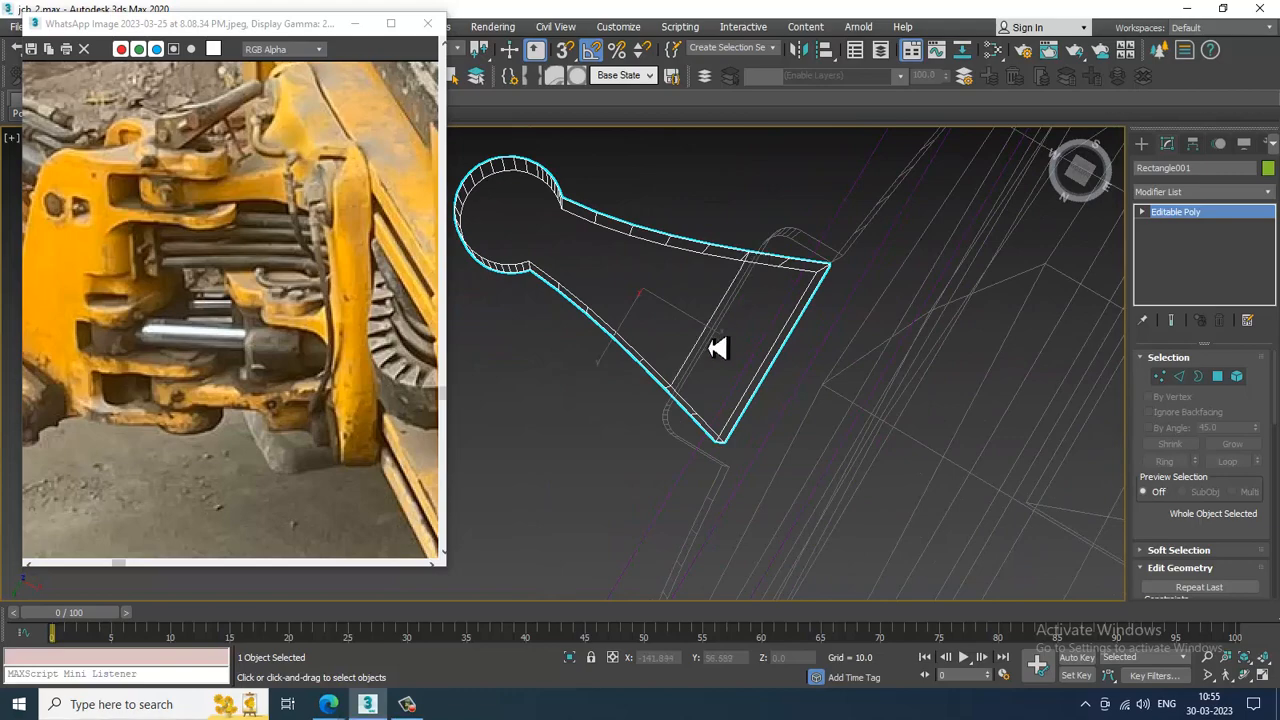
middle_click_drag(918, 341, 843, 434, "alt")
key("w")
key("F3")
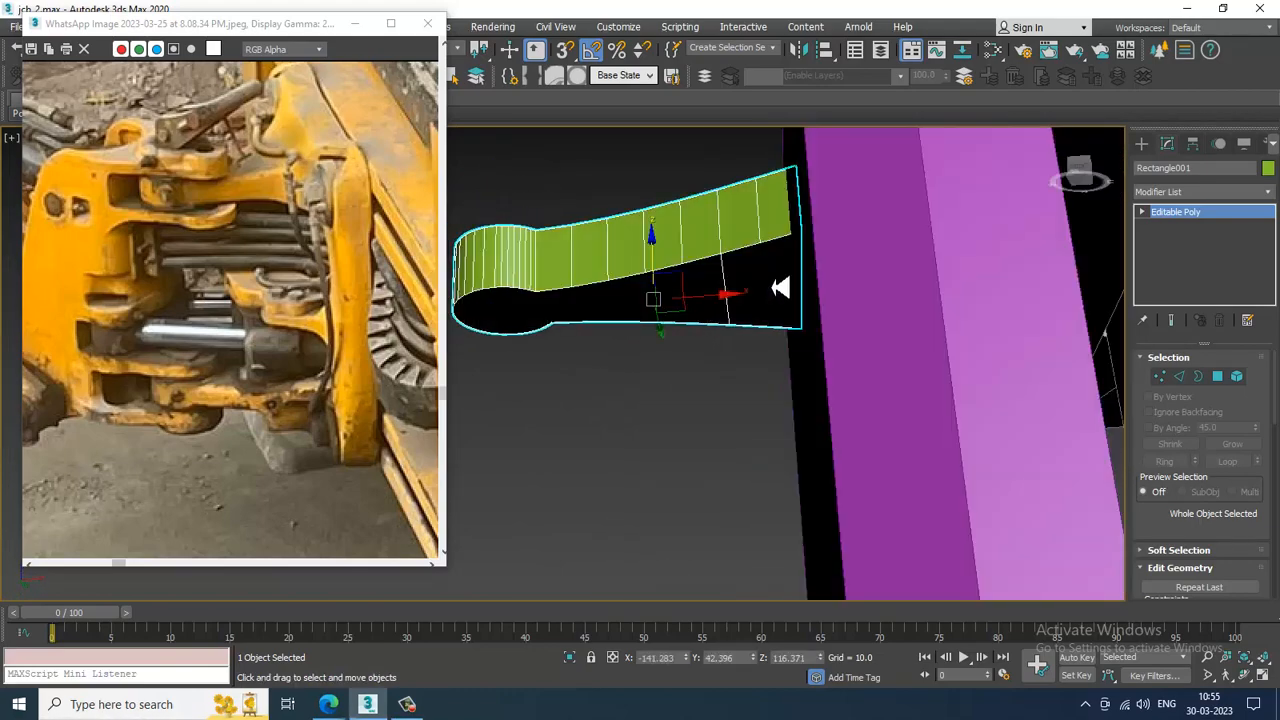
Step: Extrude the underside polygon at the bracket's flared end downward into a short foot and leave polygon editing
key("4")
left_click(763, 289)
middle_click_drag(763, 289, 861, 374, "alt")
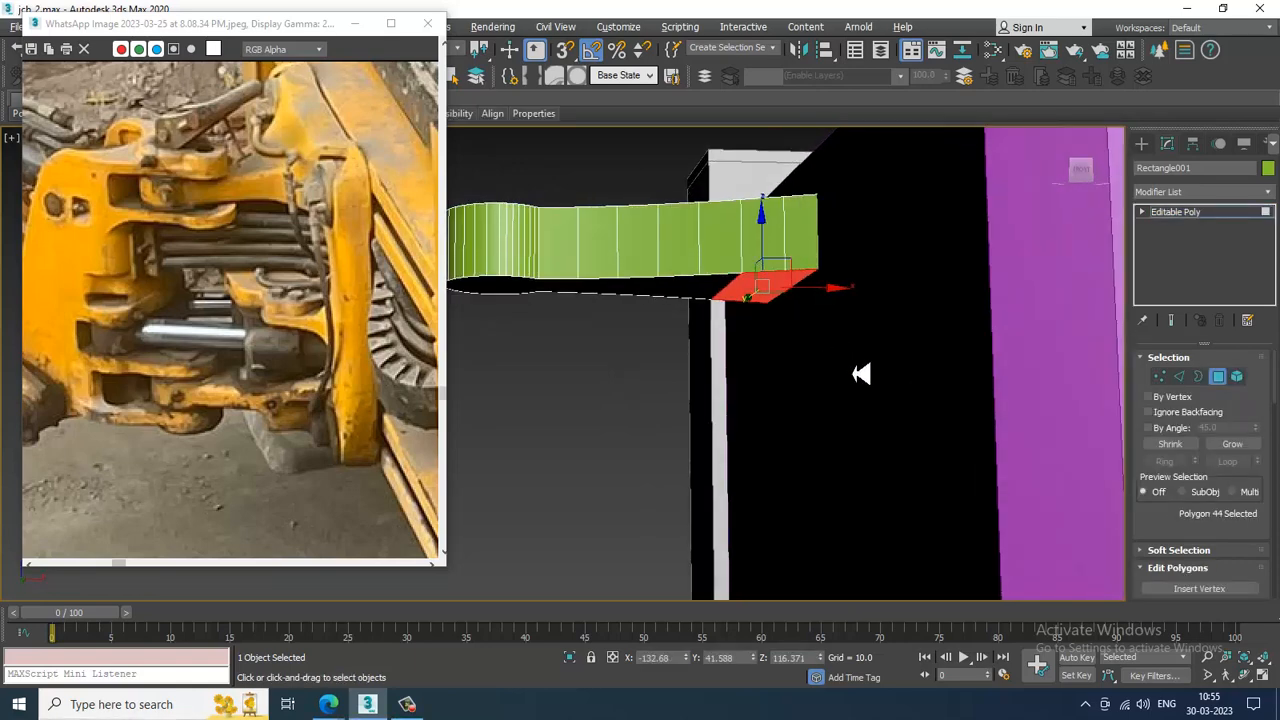
left_click_drag(1165, 528, 1170, 386)
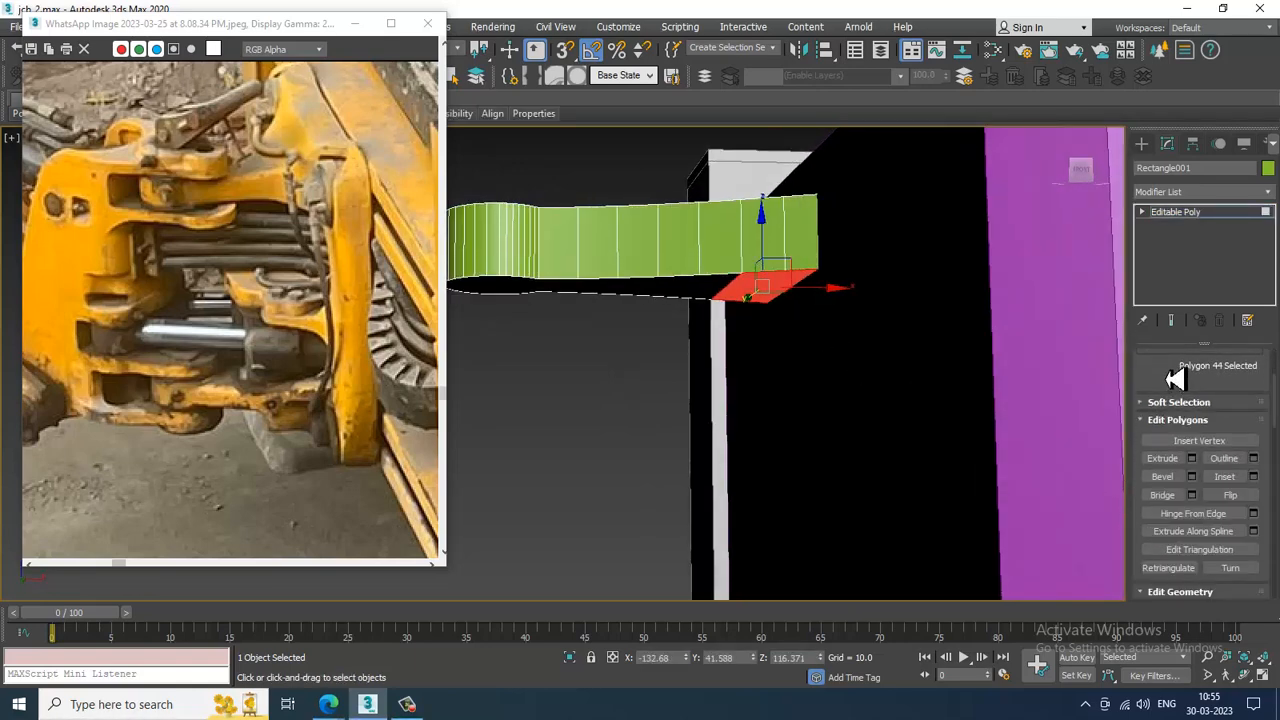
left_click(1191, 466)
left_click_drag(573, 395, 610, 452)
left_click(571, 419)
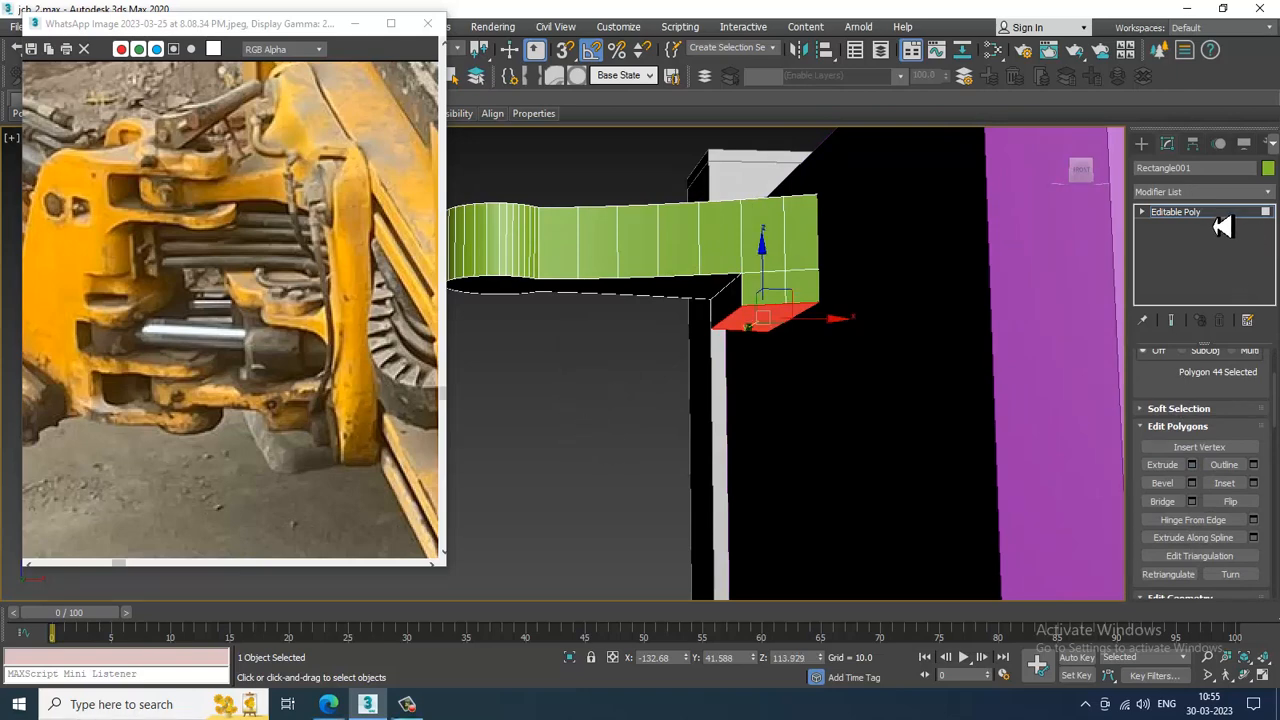
left_click(1211, 214)
Step: Copy the bracket straight down to about Z 48.7, near the purple plate's lower edge
scroll(884, 328, "down", 4)
mouse_move(884, 328)
middle_mouse_down("alt")
mouse_move(832, 254)
mouse_move(853, 294)
mouse_move(806, 262)
middle_mouse_up("alt")
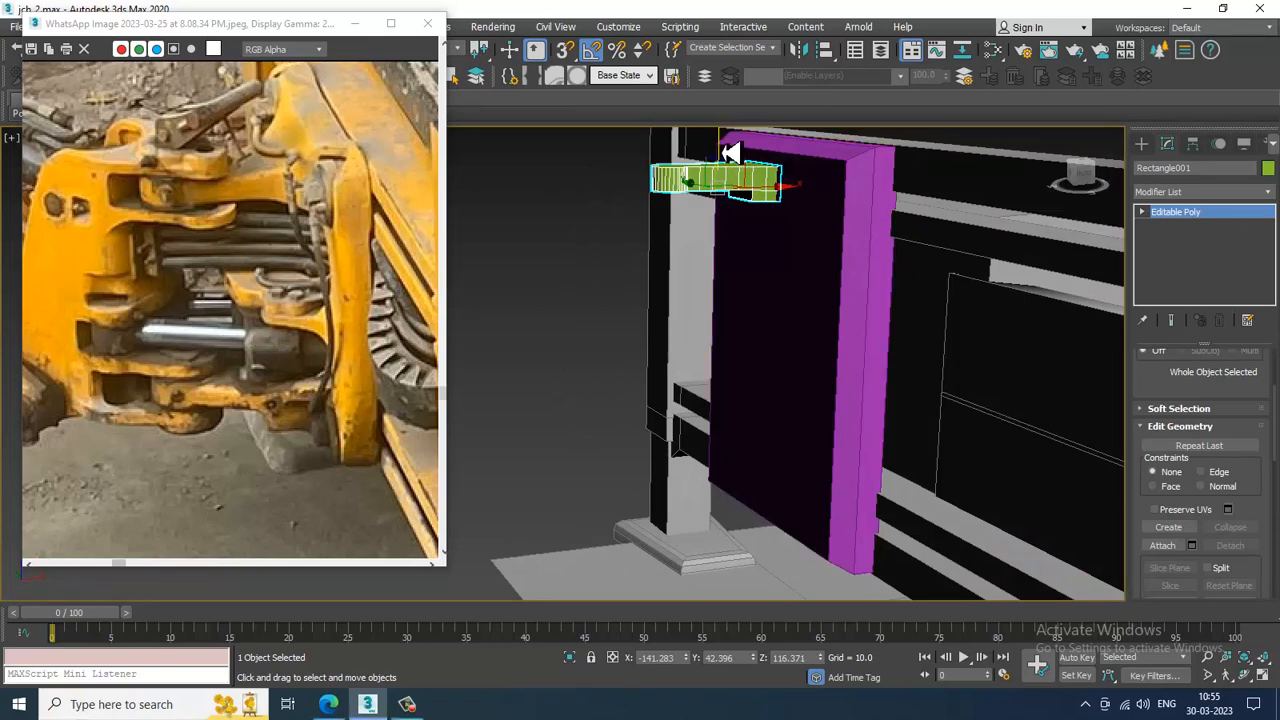
left_click_drag(733, 152, 766, 428, "shift")
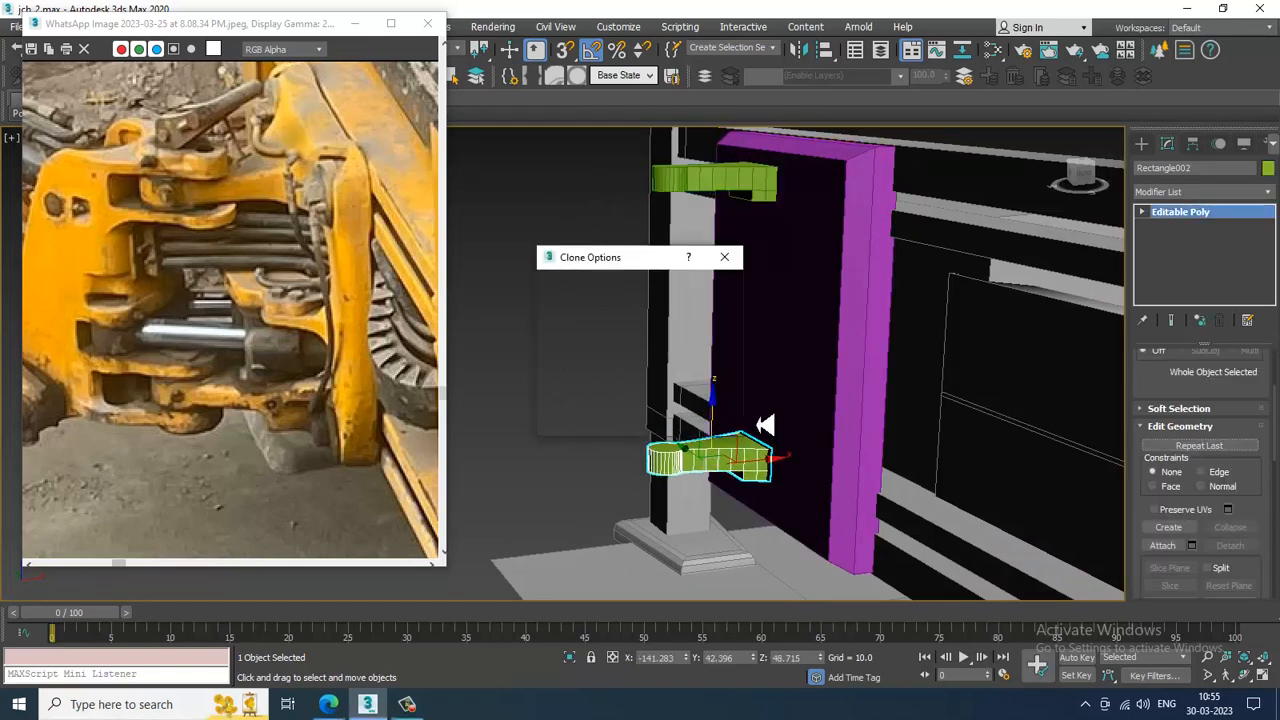
left_click(662, 422)
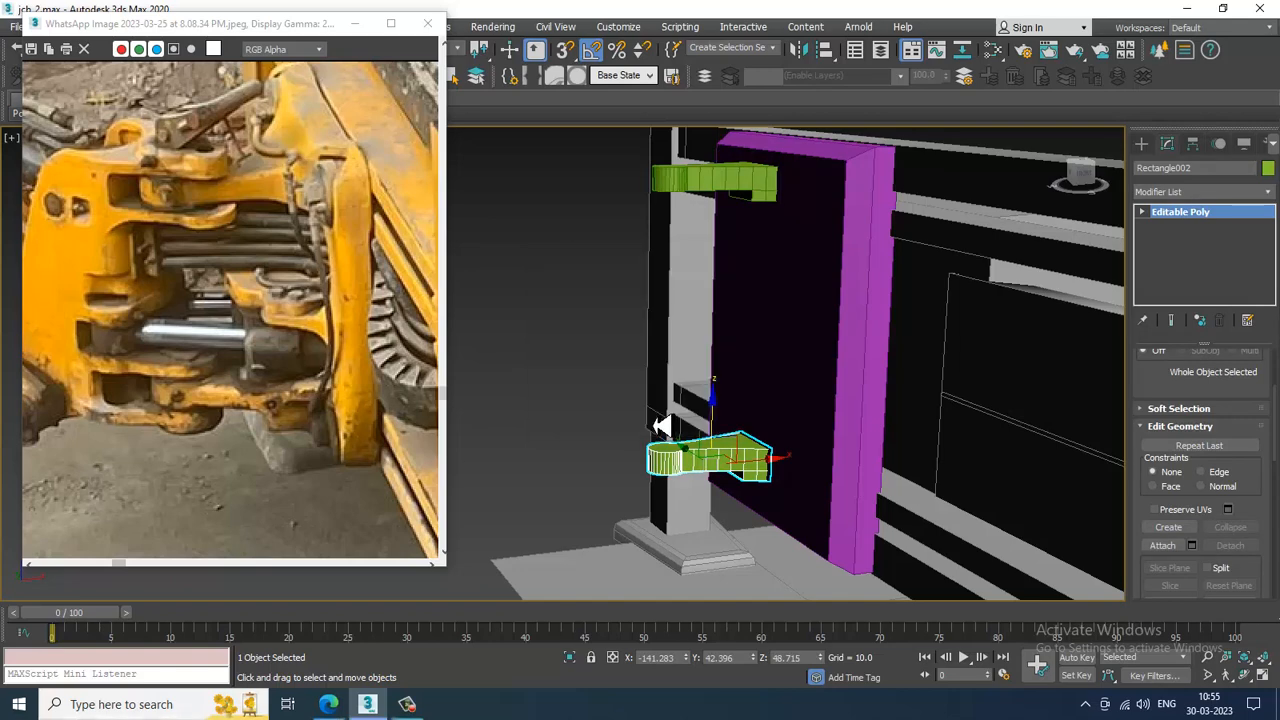
left_click(407, 705)
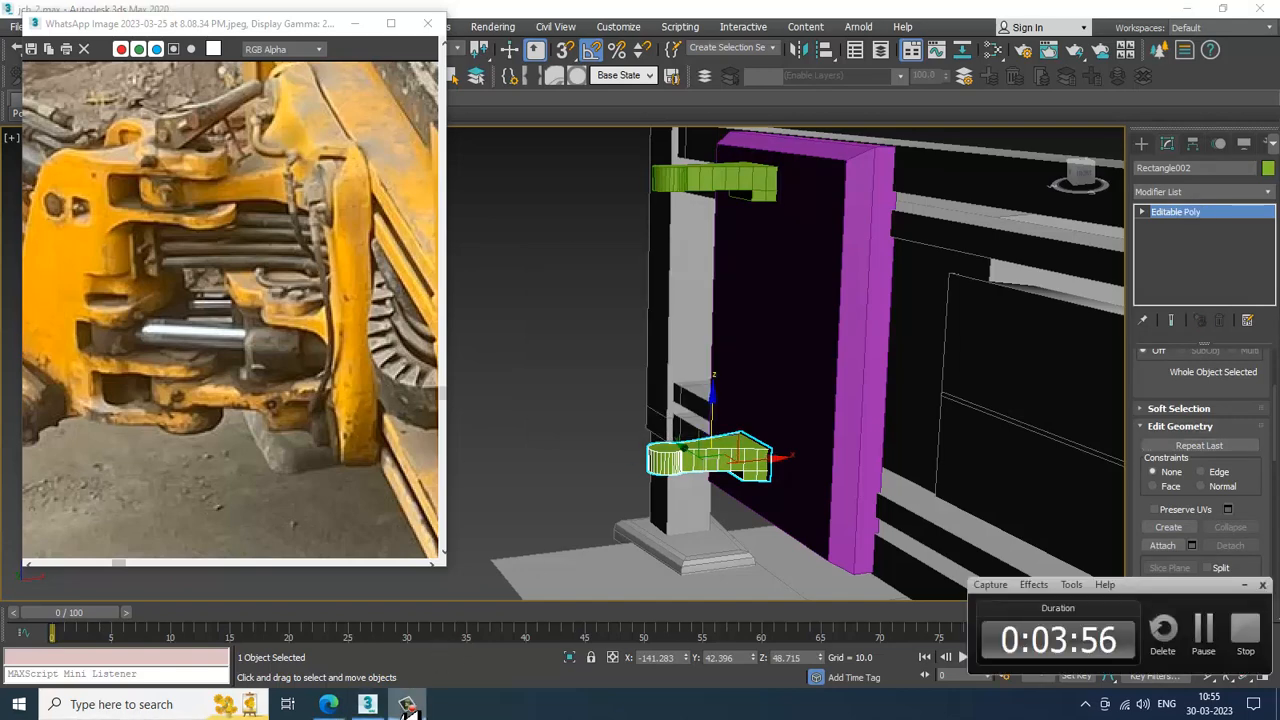
left_click(1206, 628)
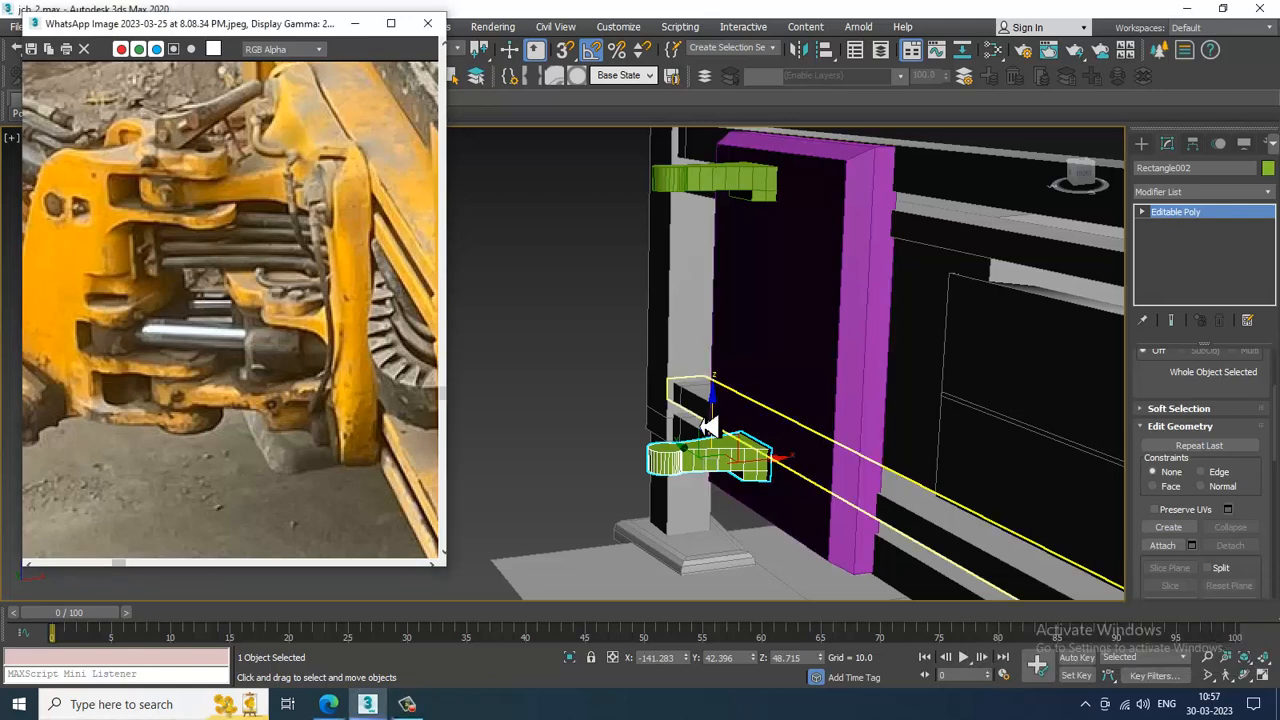
middle_click_drag(801, 413, 799, 407, "alt")
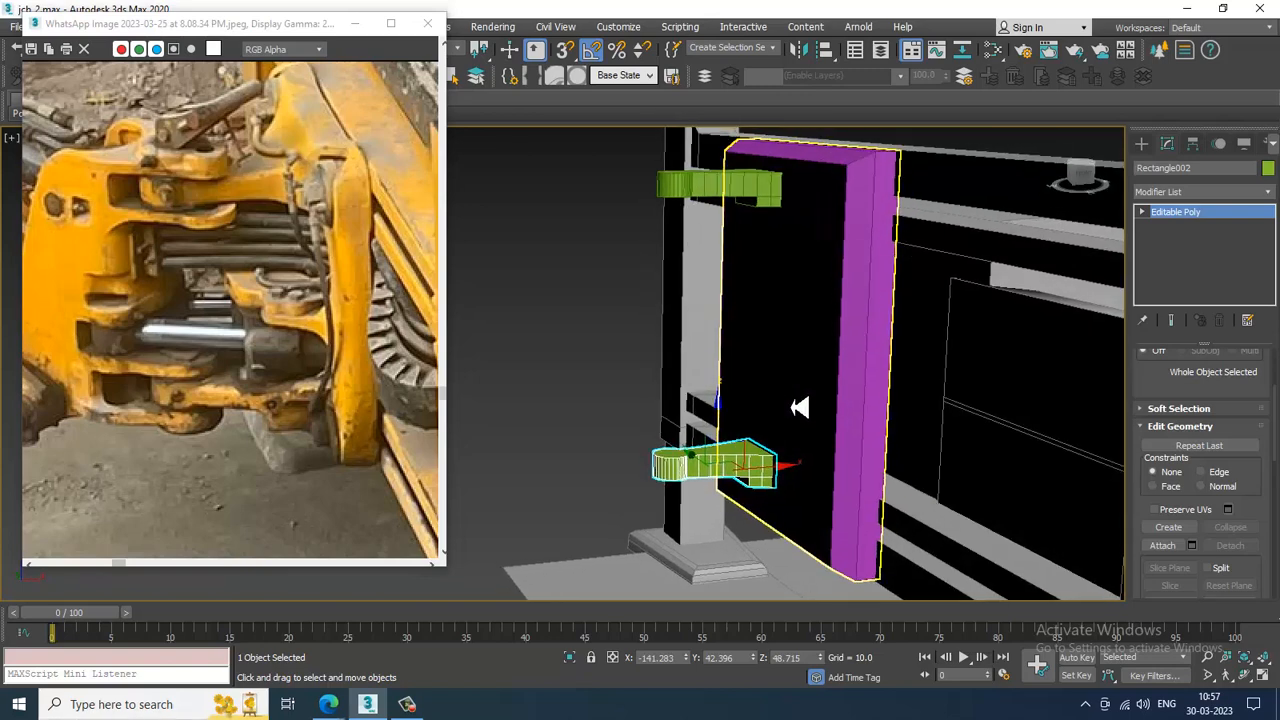
mouse_move(722, 306)
middle_mouse_down("alt")
mouse_move(703, 297)
mouse_move(720, 300)
middle_mouse_up("alt")
scroll(720, 300, "down", 5)
scroll(730, 302, "up", 2)
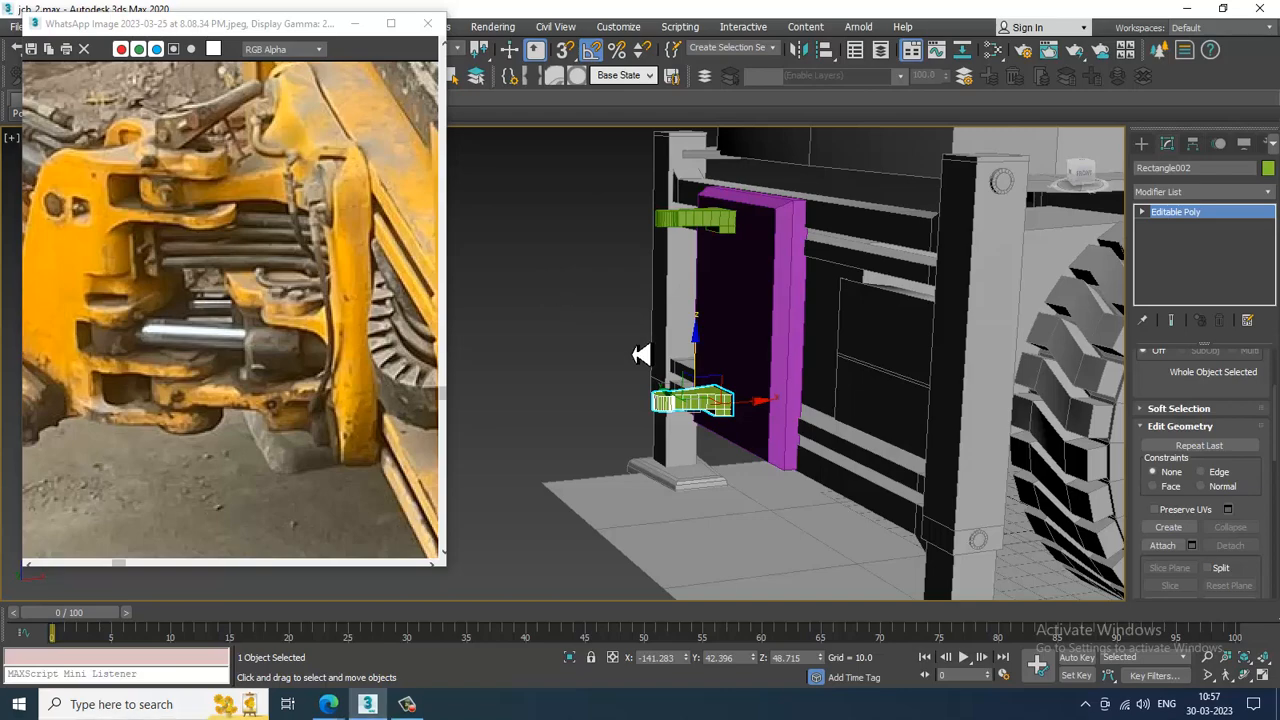
Step: Create a cylinder about 7.2 in radius and 6.5 high with AutoGrid on the purple plate's face, near the upper corner beside the bracket
middle_click_drag(670, 336, 771, 257, "alt")
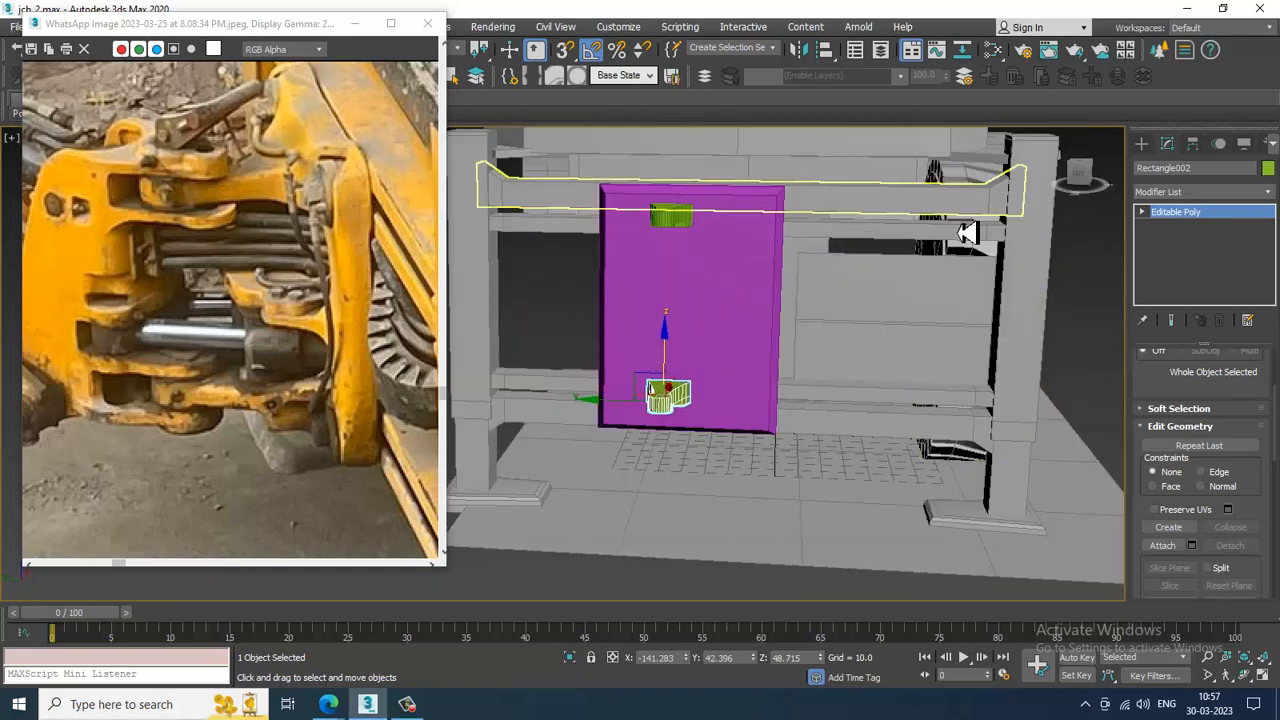
left_click(1145, 147)
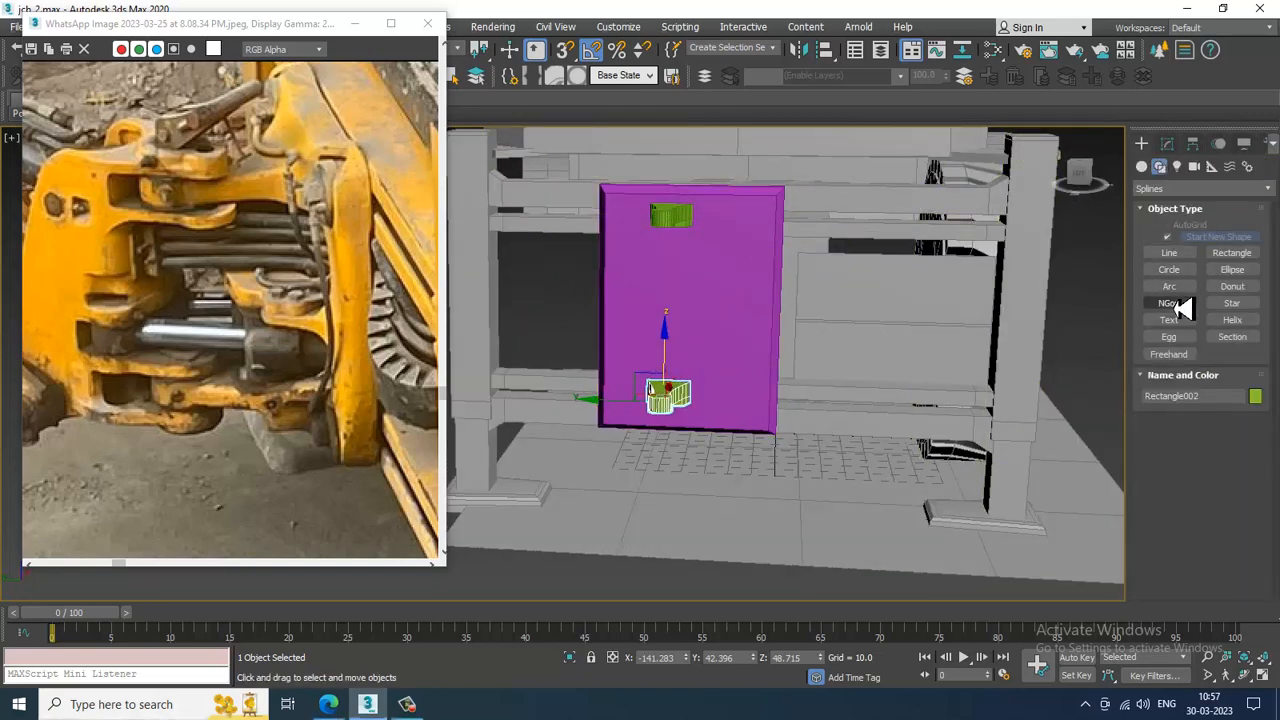
left_click(1141, 166)
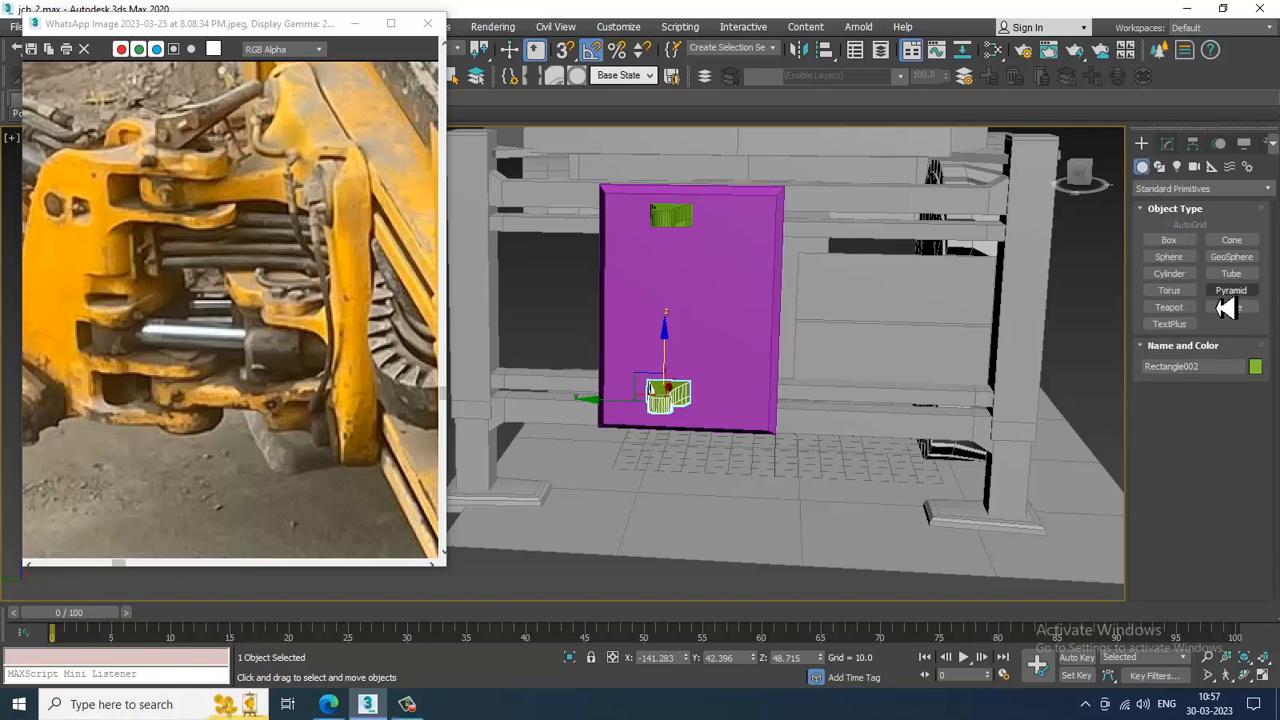
left_click(1169, 273)
scroll(727, 249, "up", 3)
middle_click_drag(818, 256, 847, 289)
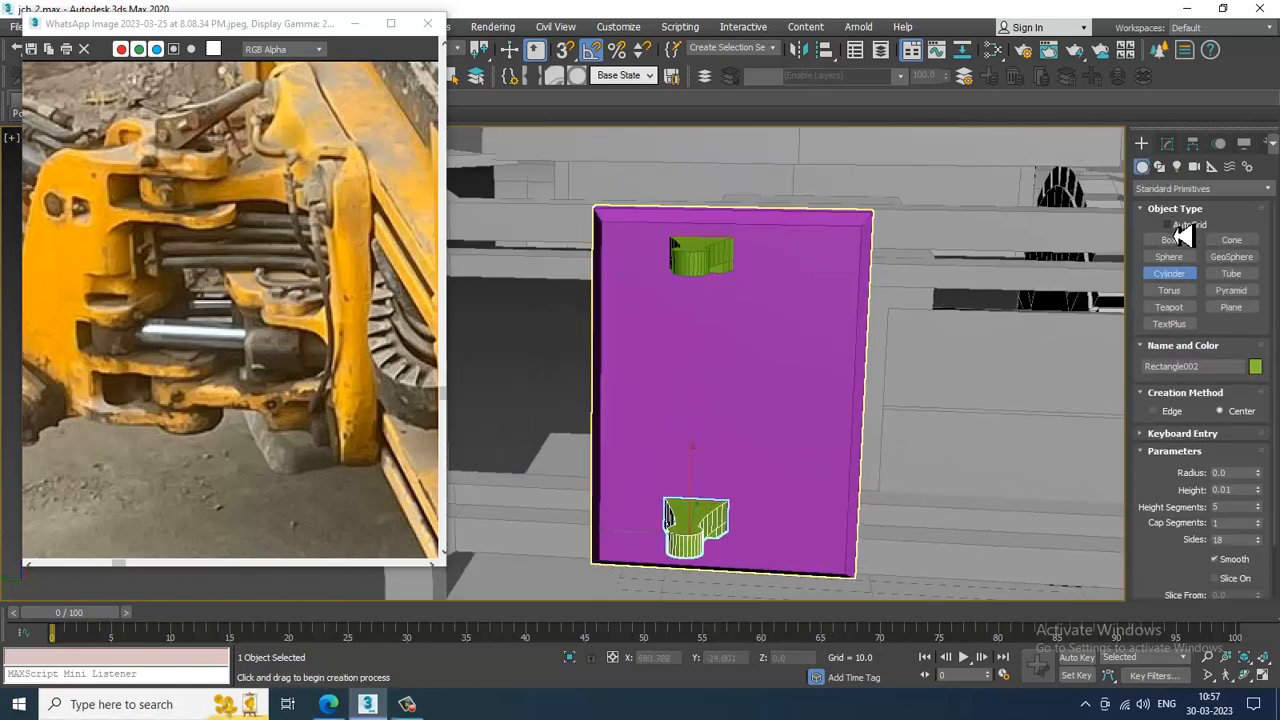
left_click(1168, 226)
left_click_drag(826, 268, 846, 286)
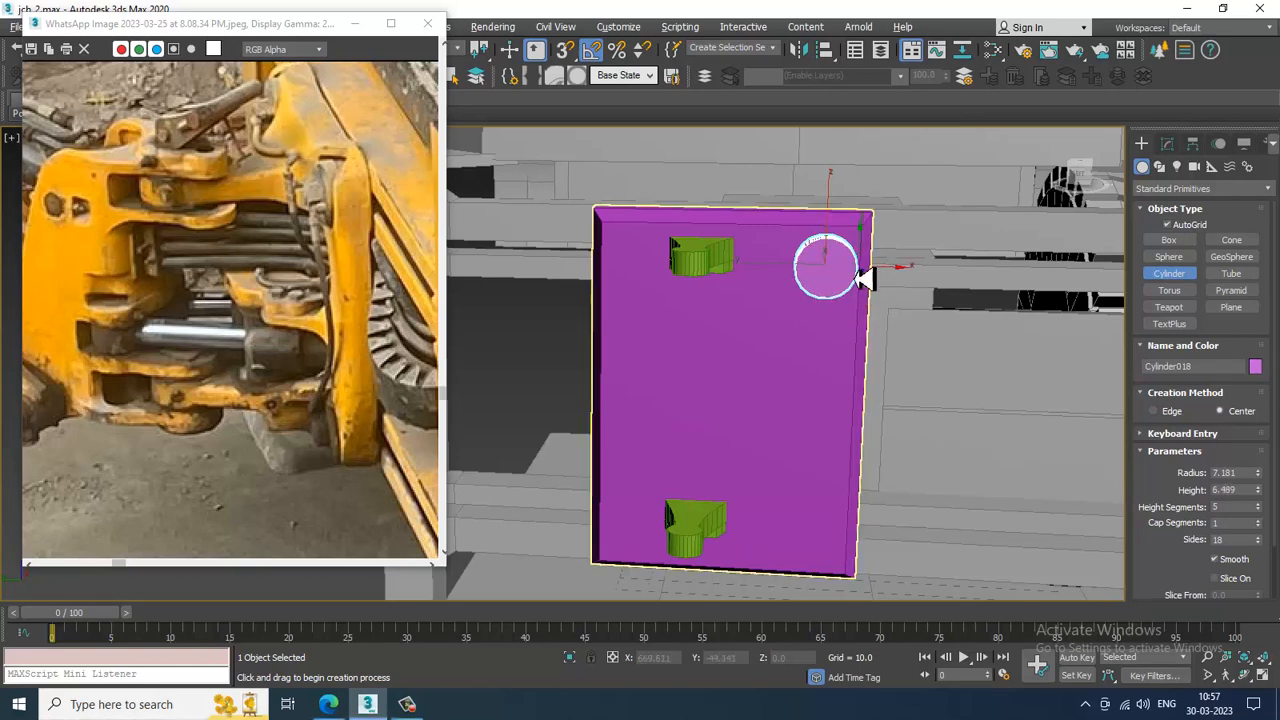
Step: Move the cylinder along X to about X -128.2, partly into the plate
middle_click_drag(866, 277, 794, 286, "alt")
key("w")
left_click_drag(943, 275, 956, 279)
middle_click_drag(889, 271, 947, 281, "alt")
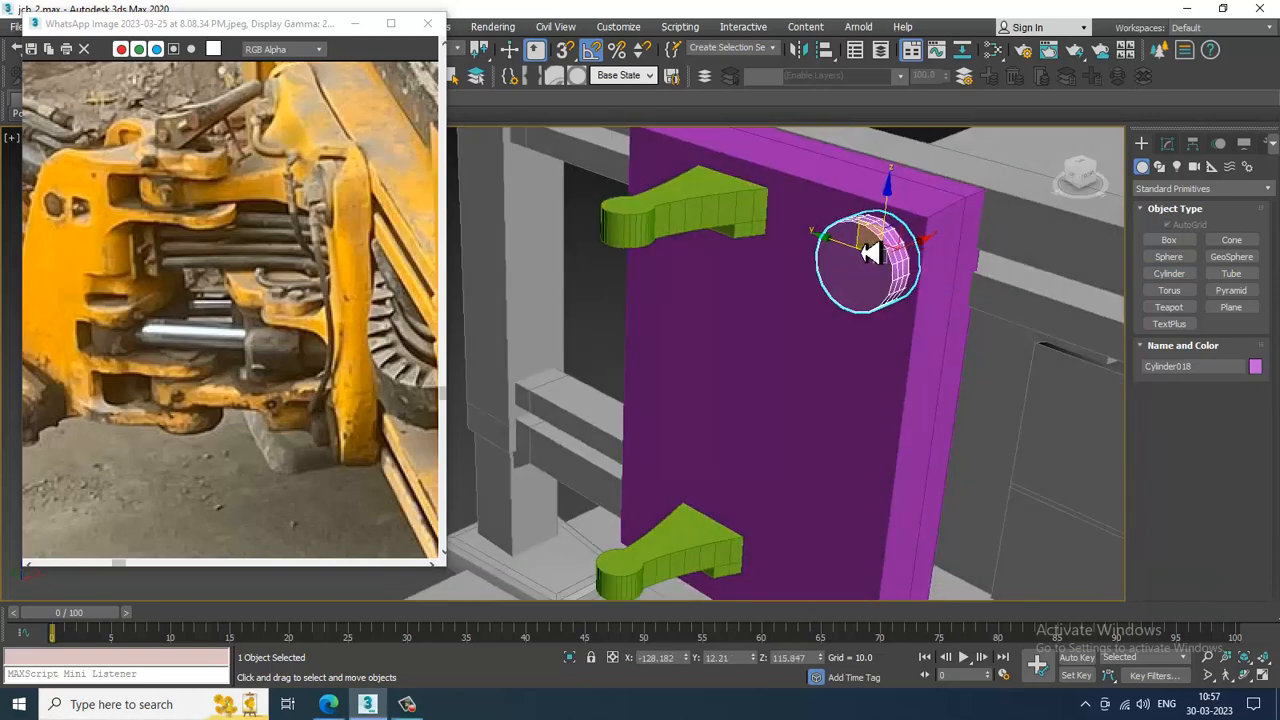
Step: Convert the cylinder on the plate to an Editable Poly
scroll(877, 248, "up", 3)
right_click(868, 226)
mouse_move(955, 395)
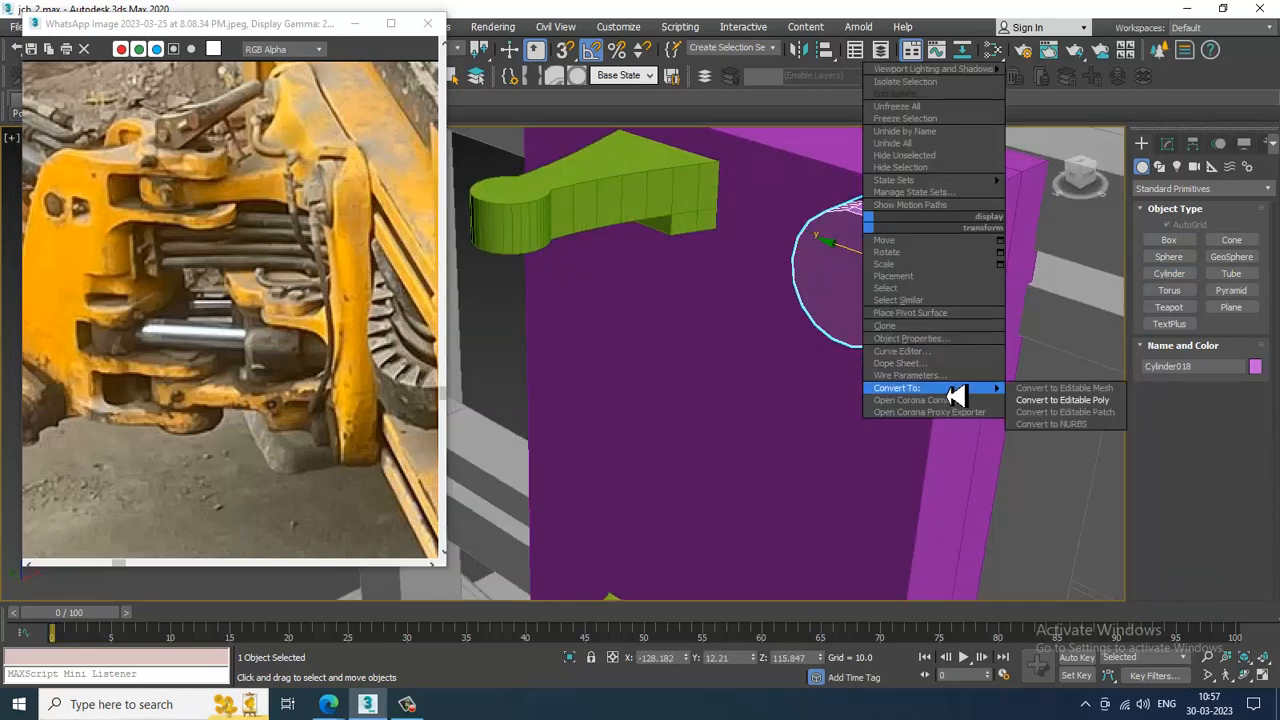
left_click(1075, 400)
middle_click_drag(1003, 303, 752, 280, "alt")
key("4")
left_click(808, 286)
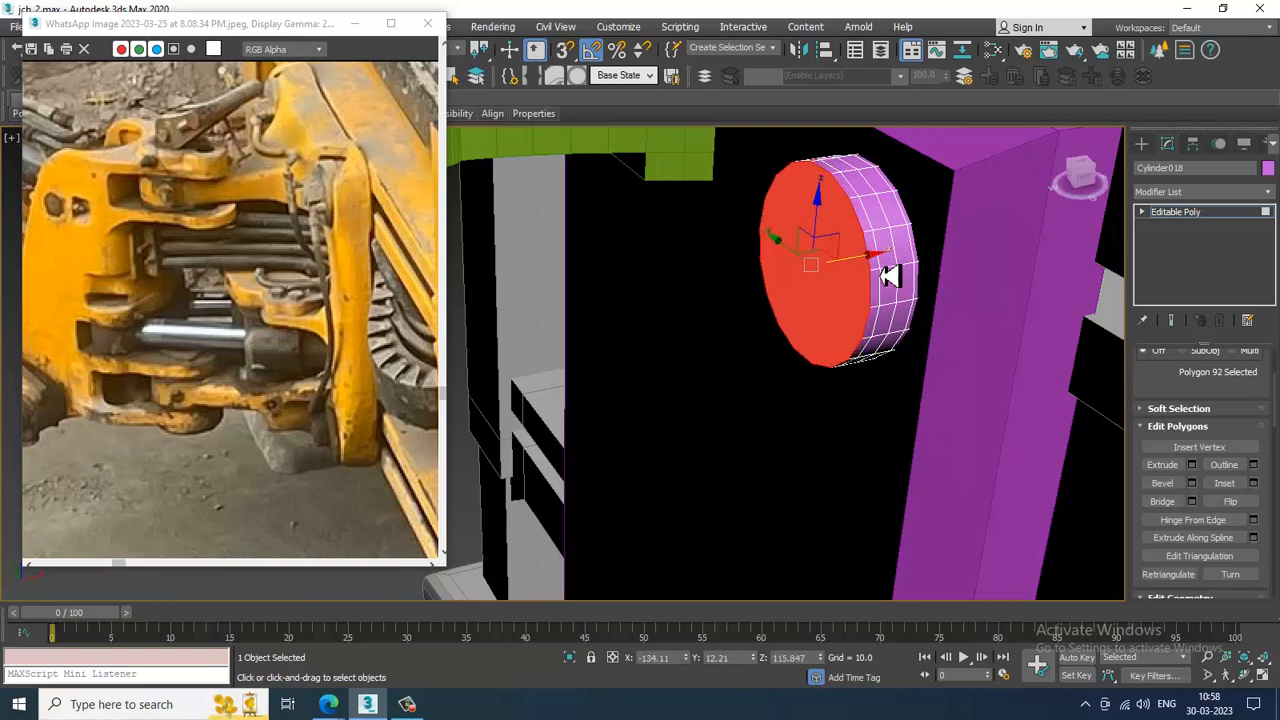
middle_click_drag(889, 274, 803, 177, "alt")
right_click(786, 211)
left_click(774, 74)
scroll(745, 254, "up", 2)
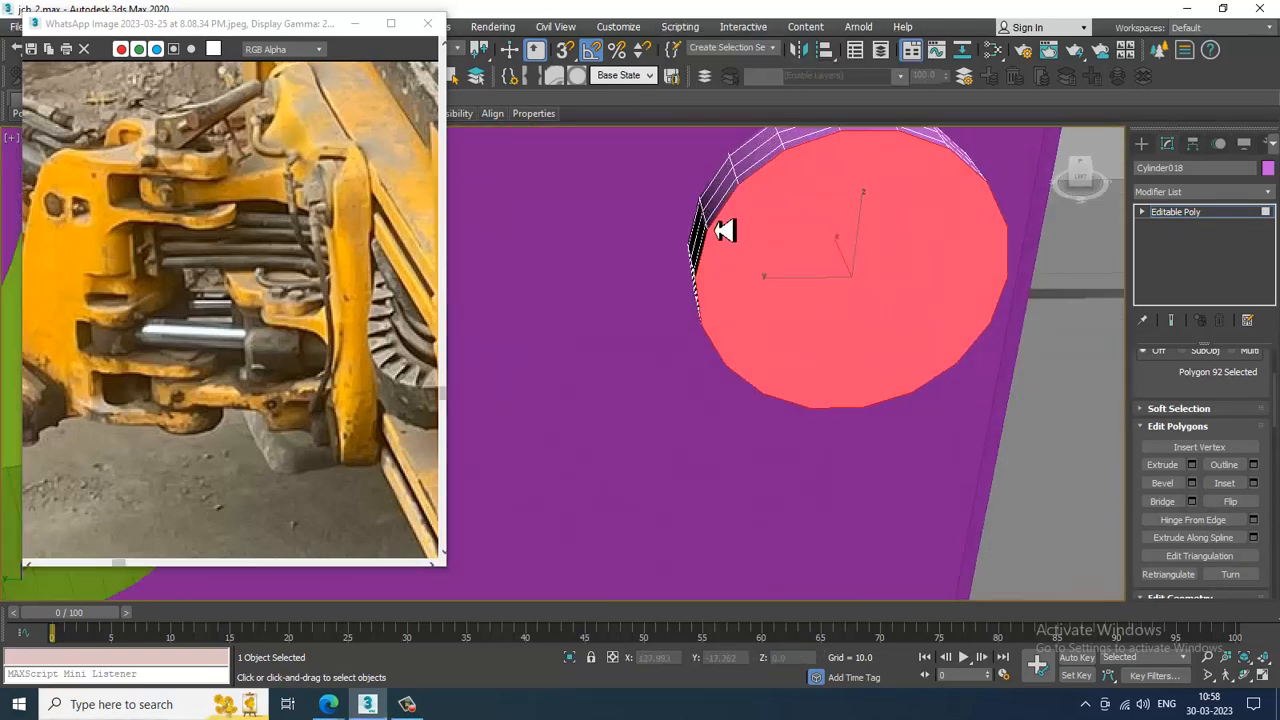
key("w")
middle_click_drag(828, 309, 840, 232, "alt")
left_click(1230, 212)
Step: Cut two parallel diagonal edges between rim vertices across the cylinder's front cap, leaving a wide strip between them
right_click(745, 210)
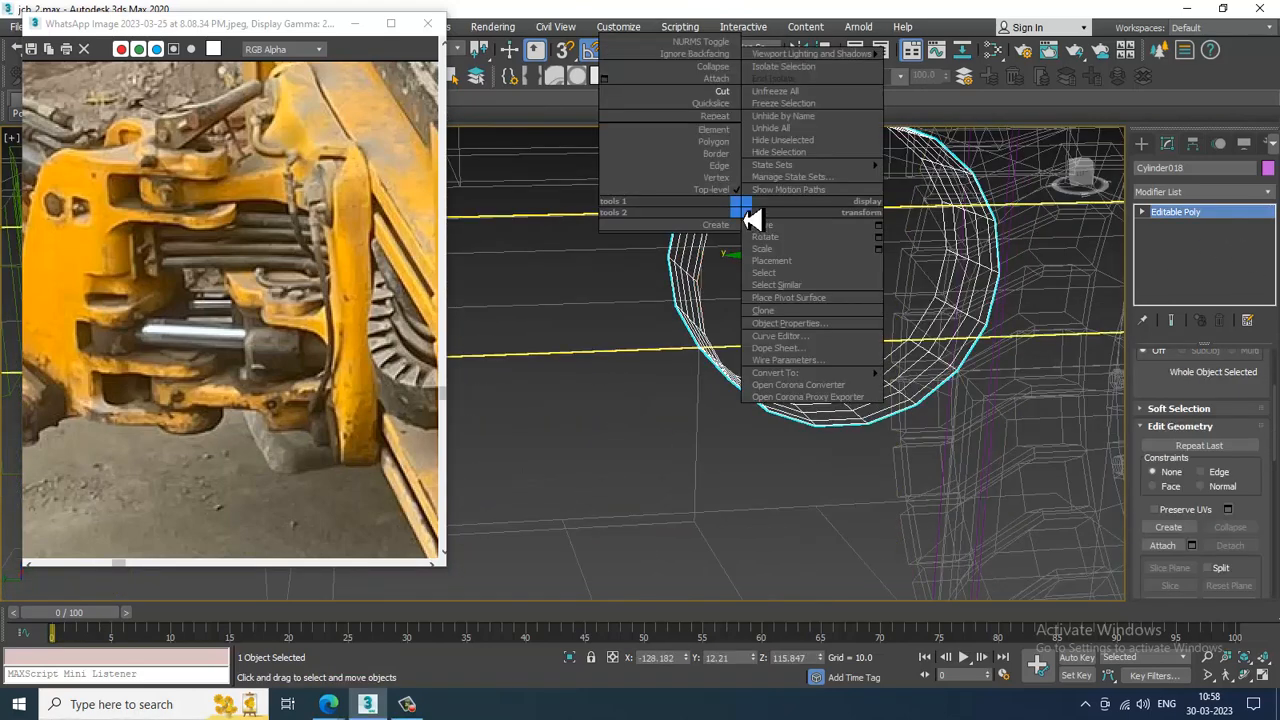
left_click(743, 106)
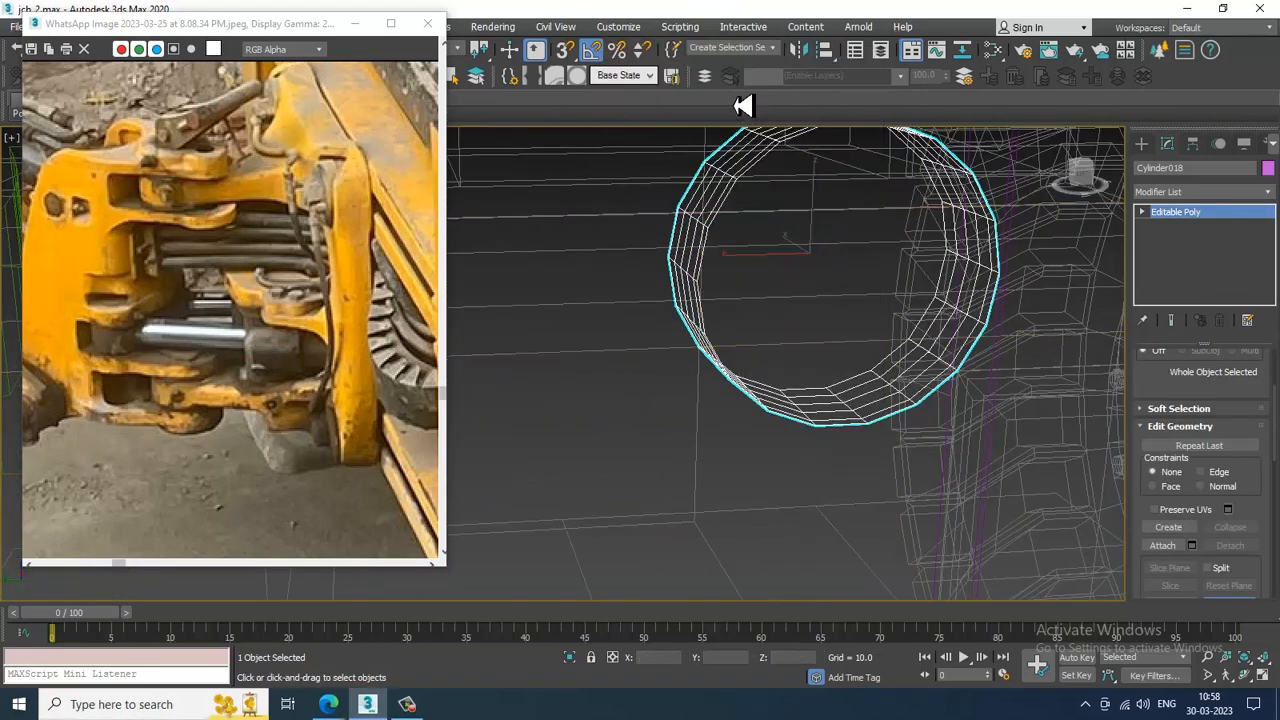
left_click(710, 238)
middle_click_drag(830, 196, 766, 176, "alt")
left_click(752, 163)
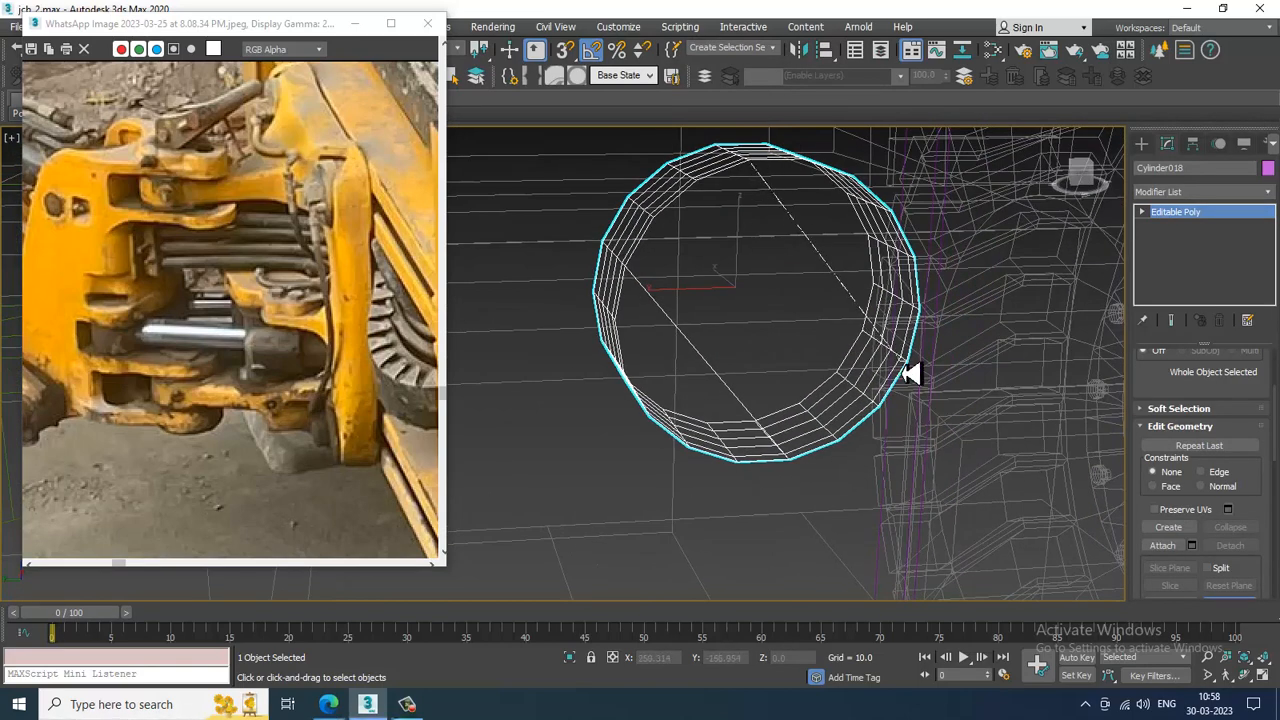
key("w")
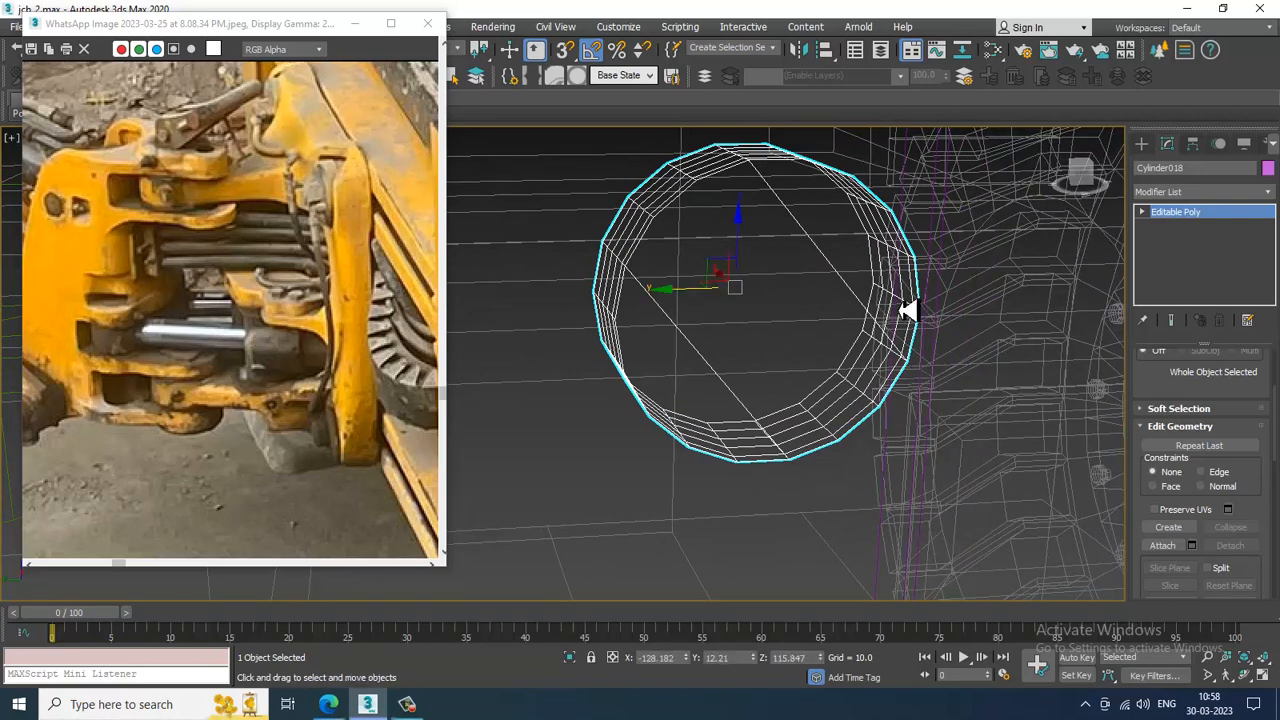
Step: Return to shaded display and extrude the middle strip of the cylinder's cap outward by 3.741
key("F3")
middle_click_drag(847, 313, 980, 343, "alt")
key("4")
left_click(786, 321)
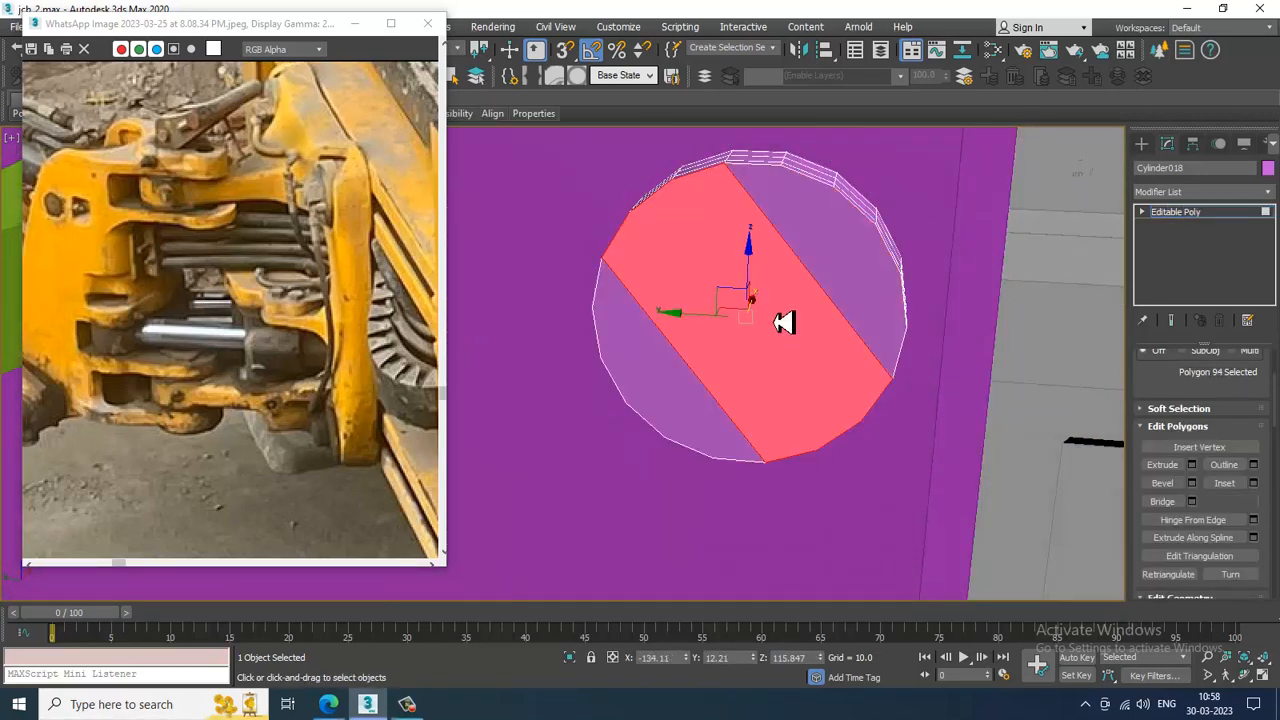
middle_click_drag(786, 321, 1090, 454, "alt")
left_click(1192, 466)
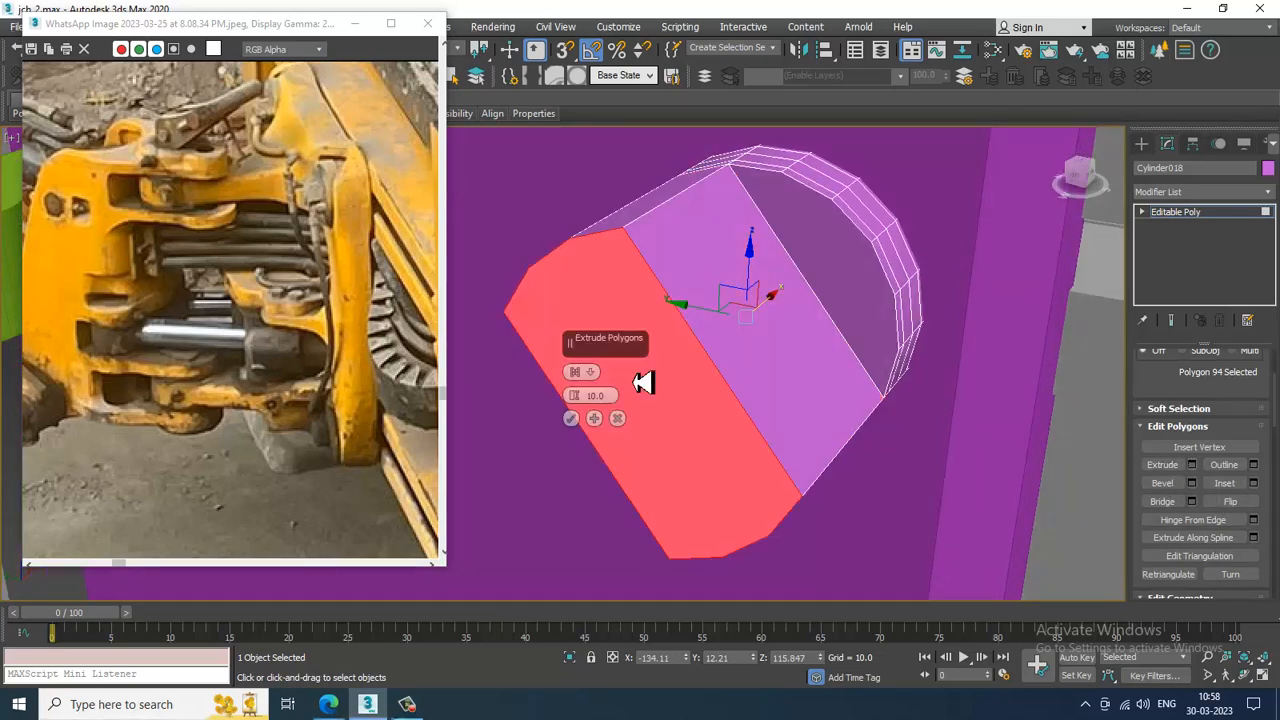
left_click_drag(574, 405, 600, 449)
mouse_move(691, 427)
middle_mouse_down("alt")
mouse_move(746, 403)
mouse_move(698, 427)
middle_mouse_up("alt")
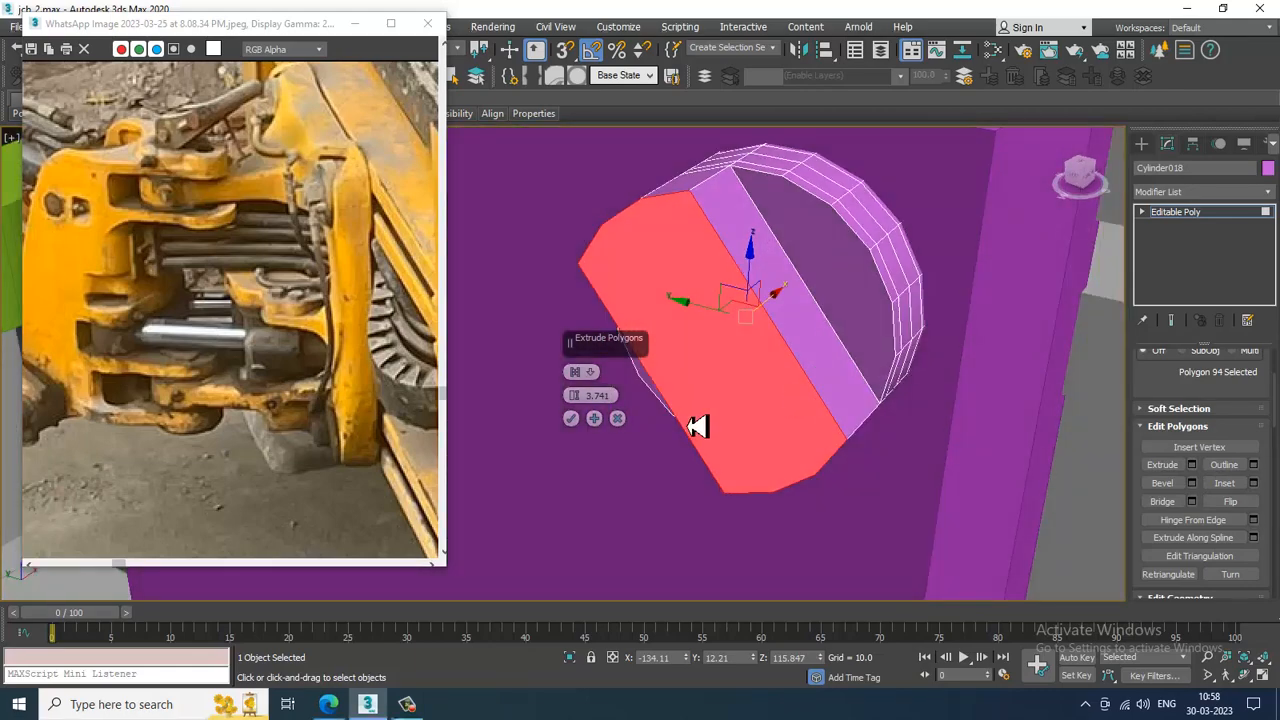
left_click(571, 418)
Step: Confirm the strip's extrusion and cut an edge across the cylinder's cap and raised strip, perpendicular to the strip
middle_click_drag(640, 303, 777, 313, "alt")
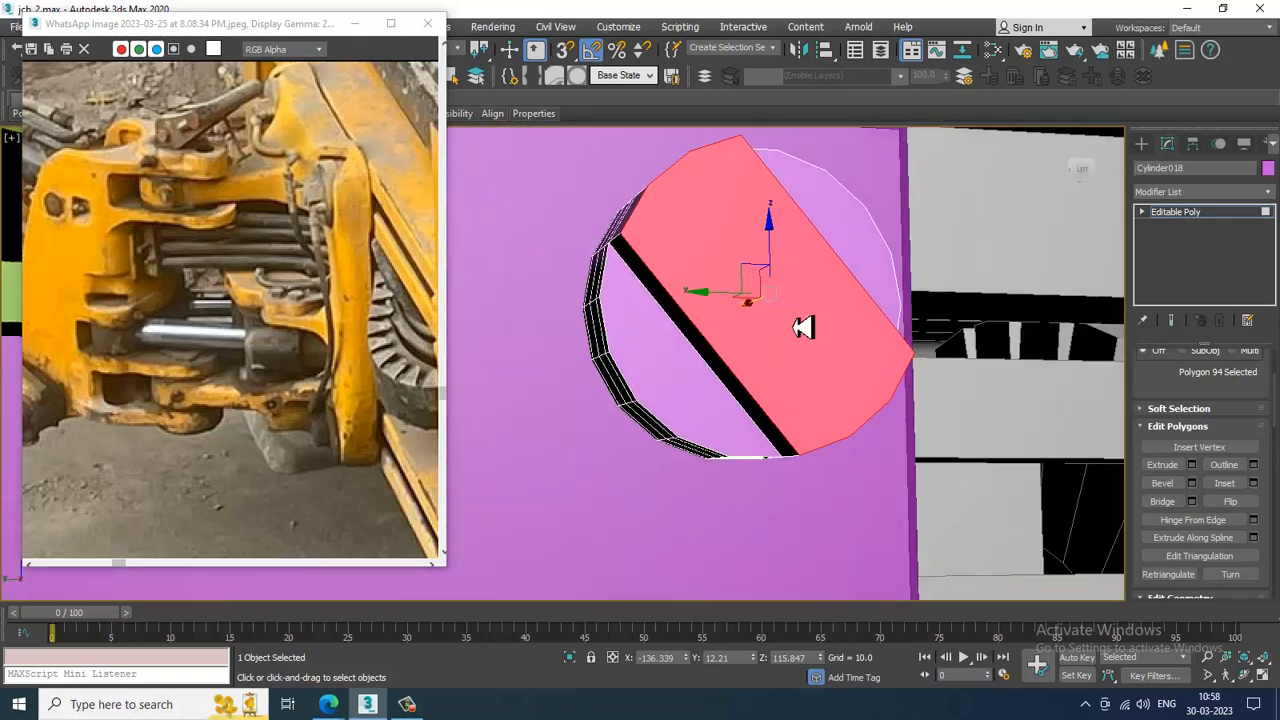
right_click(803, 328)
left_click(766, 180)
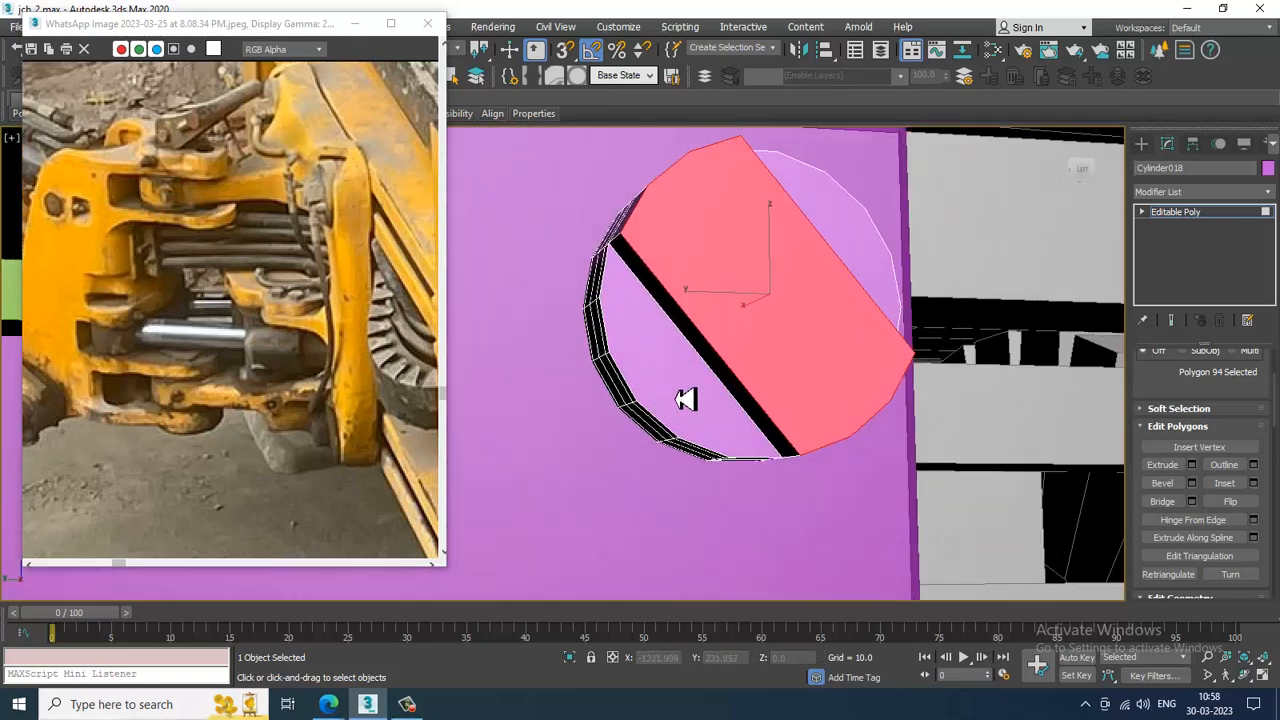
middle_click_drag(686, 399, 680, 441, "alt")
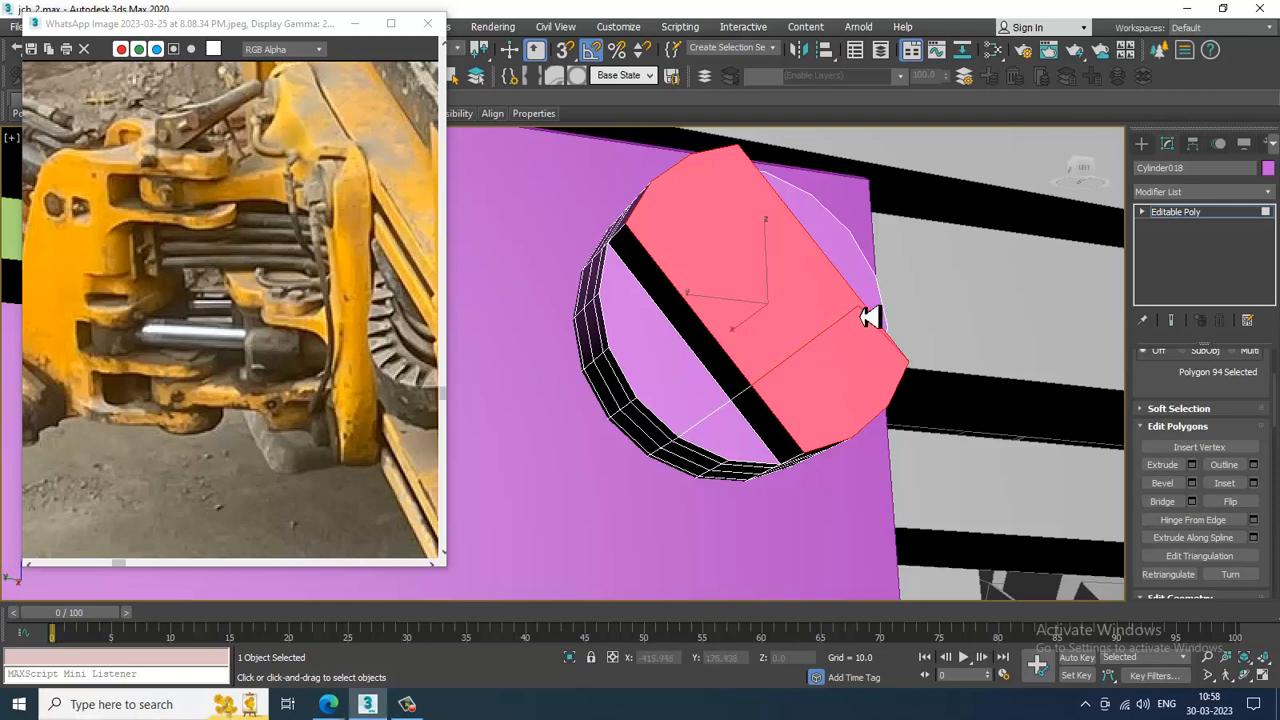
middle_click_drag(997, 360, 809, 363, "alt")
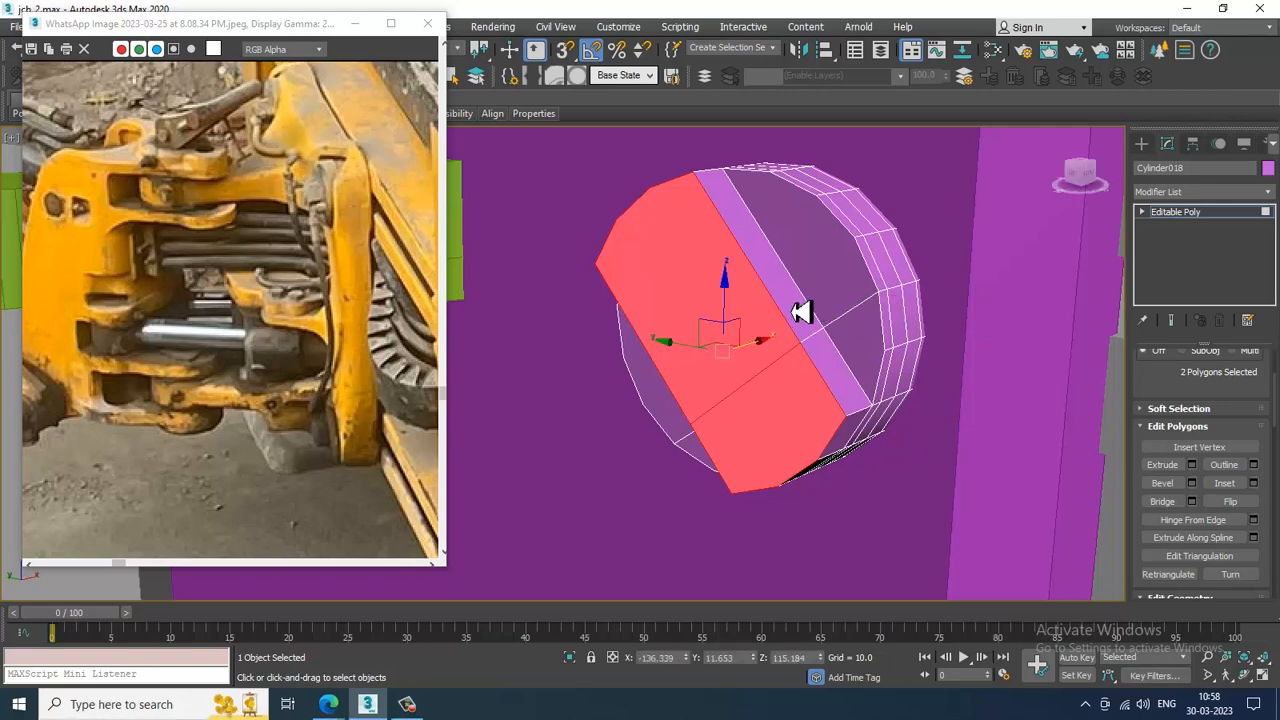
Step: Select the four vertices at the upper end of the raised strip and move them inward so that end slopes
middle_click_drag(806, 309, 762, 277, "alt")
key("1")
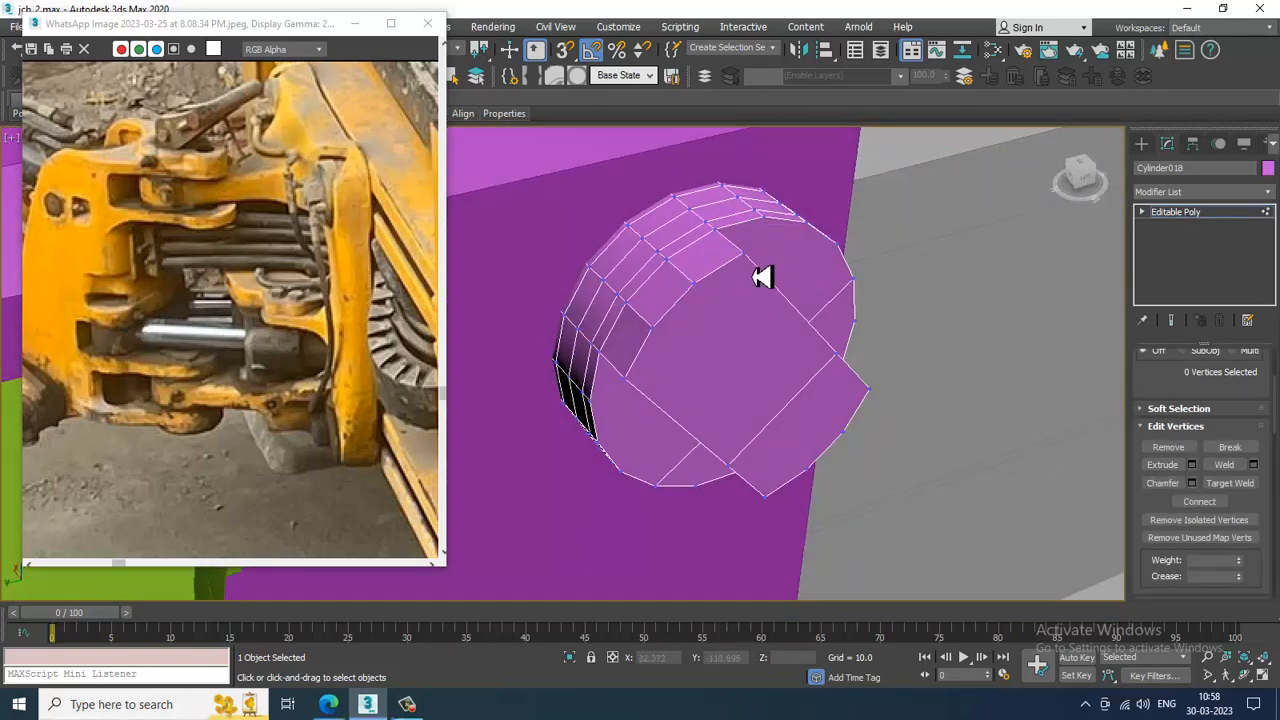
left_click(744, 256)
left_click(696, 286, "shift")
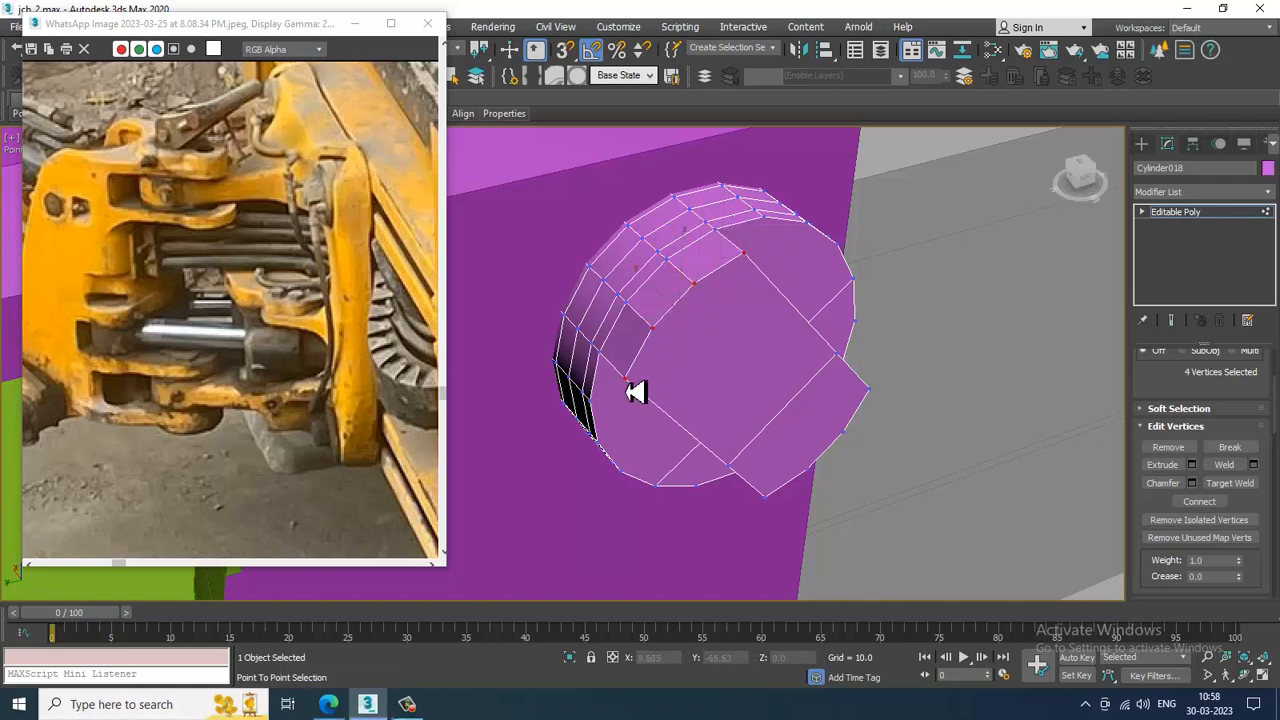
left_click(632, 388)
middle_click_drag(636, 392, 738, 340, "alt")
left_click(698, 287, "ctrl")
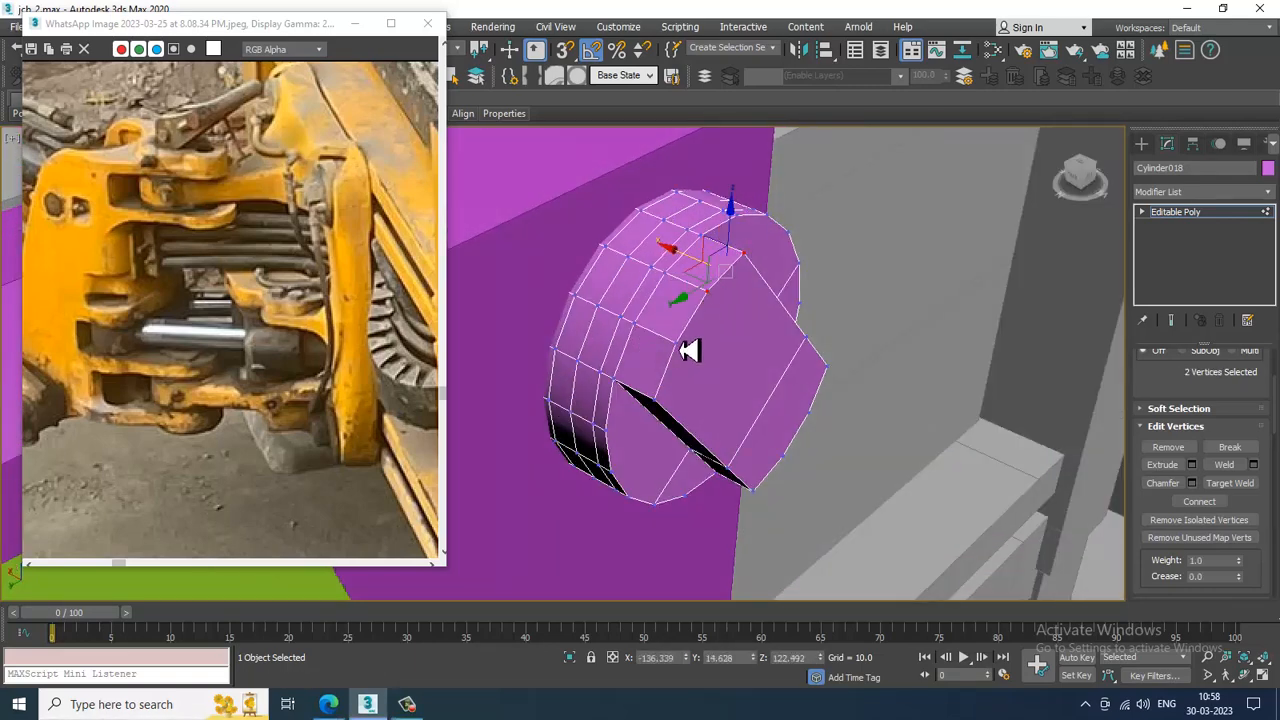
left_click(690, 350, "ctrl")
left_click(658, 413, "ctrl")
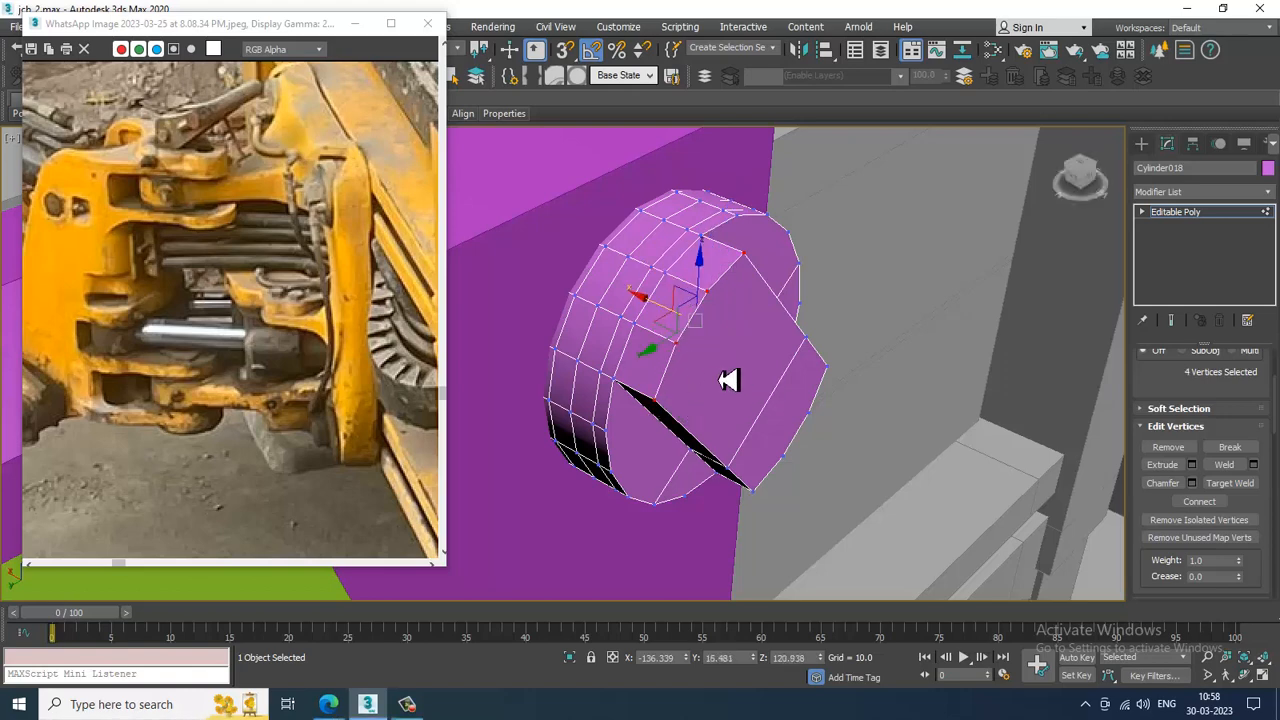
middle_click_drag(675, 320, 1166, 243, "alt")
left_click(1223, 215)
Step: Copy the round fitting straight down to Z about 46.07, beside the lower hinge bracket on the plate
scroll(952, 292, "down", 7)
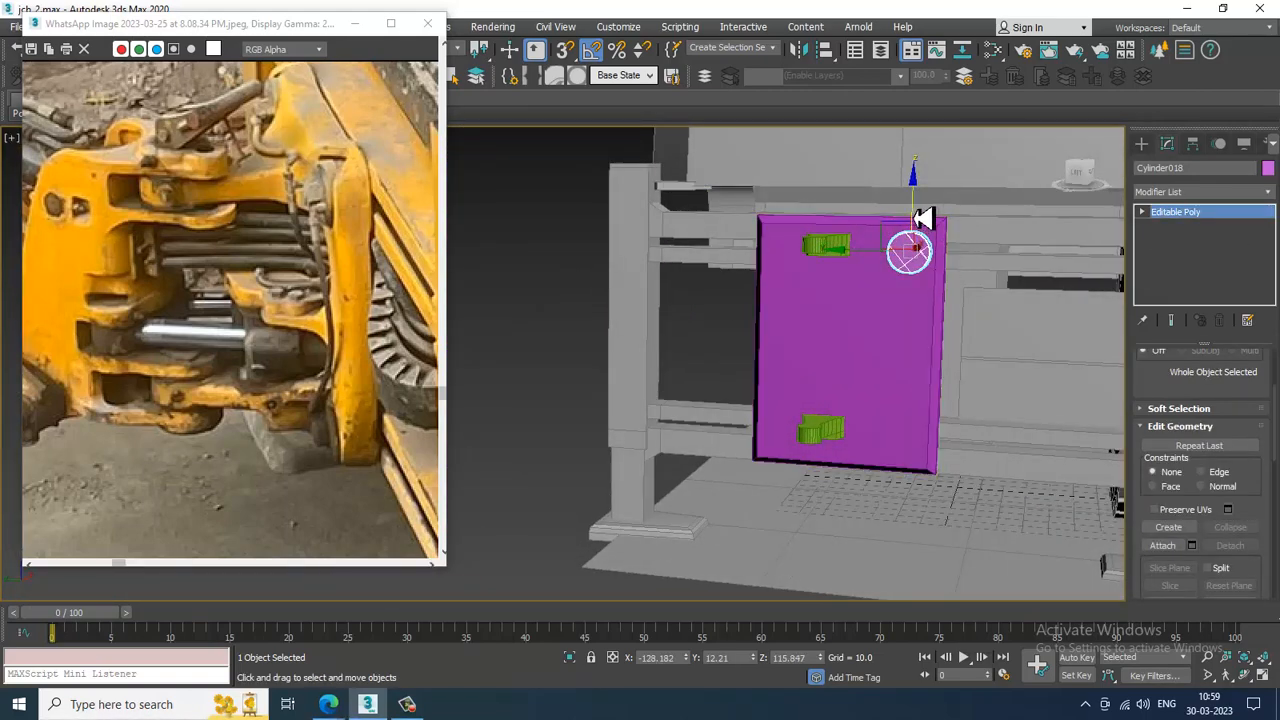
left_click_drag(923, 216, 932, 408, "shift")
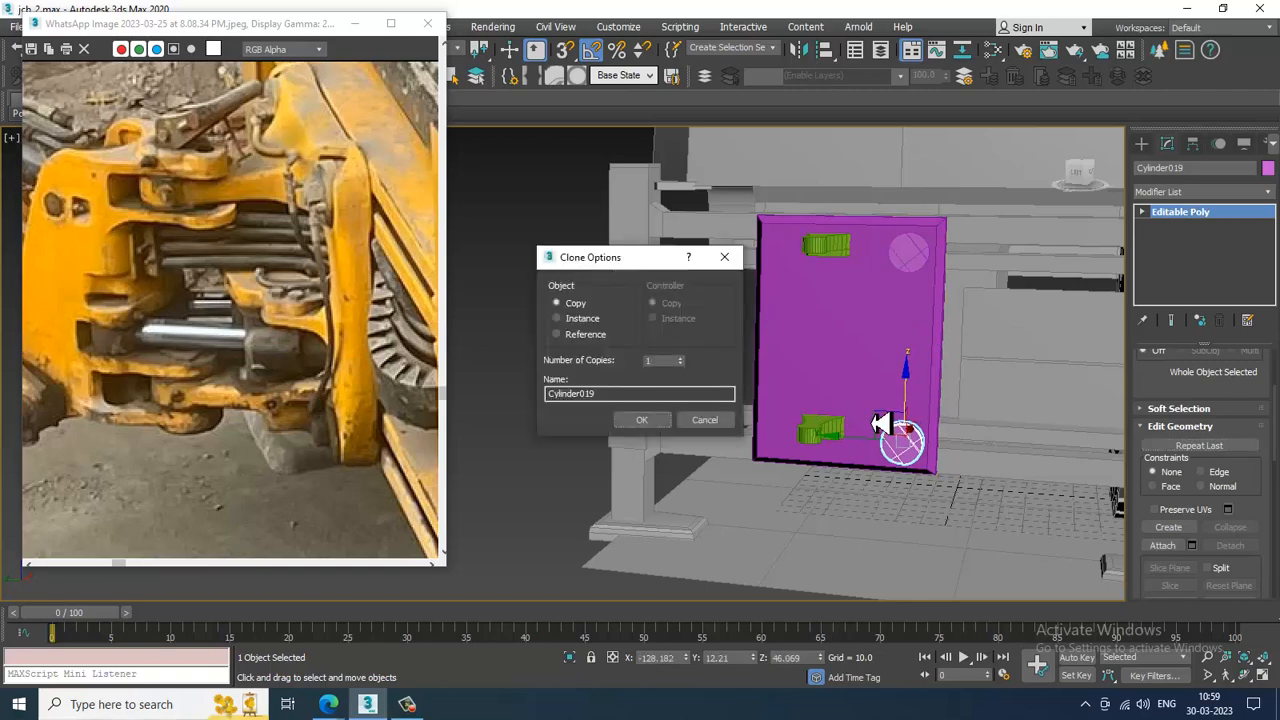
left_click(648, 421)
Step: Draw a line spline in the Front view from the upper round fitting to the lower one, with a bowed middle and short end segments
key("alt+w")
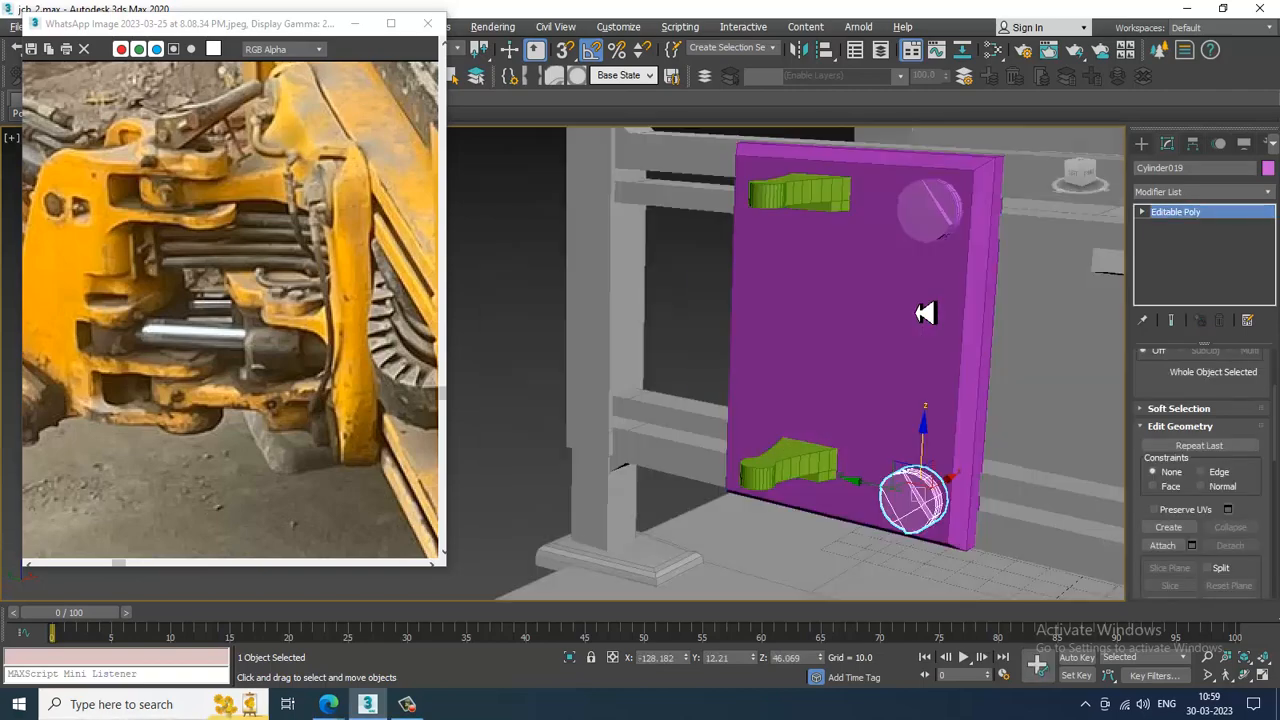
middle_click_drag(891, 284, 950, 260)
key("alt+w")
scroll(950, 260, "up", 4)
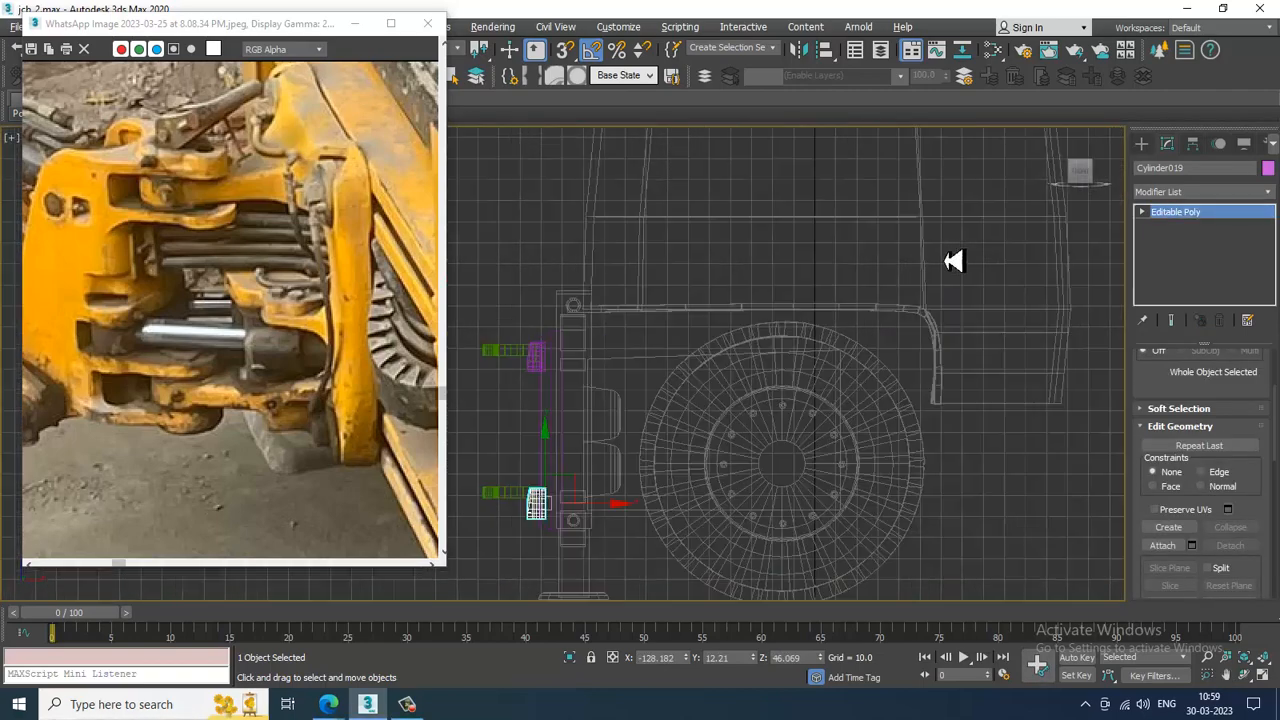
middle_click_drag(585, 340, 740, 311)
scroll(790, 303, "up", 2)
scroll(830, 303, "up", 3)
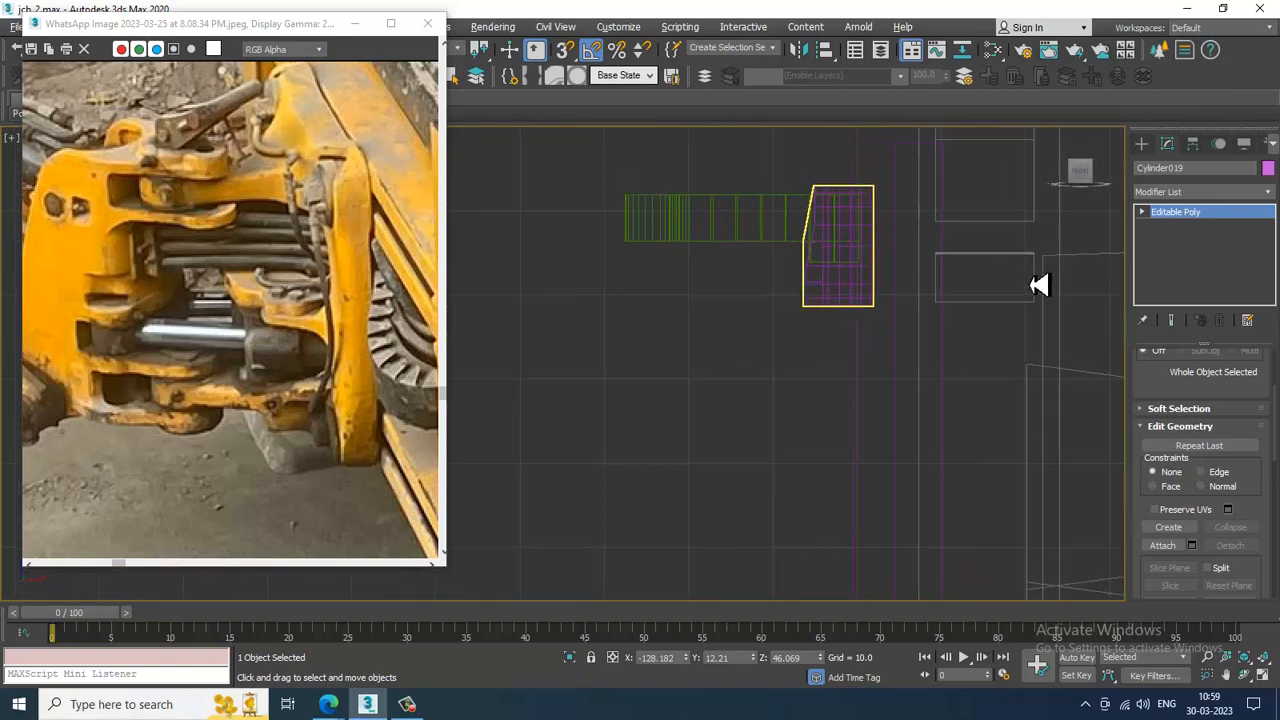
left_click(1145, 144)
left_click(1159, 166)
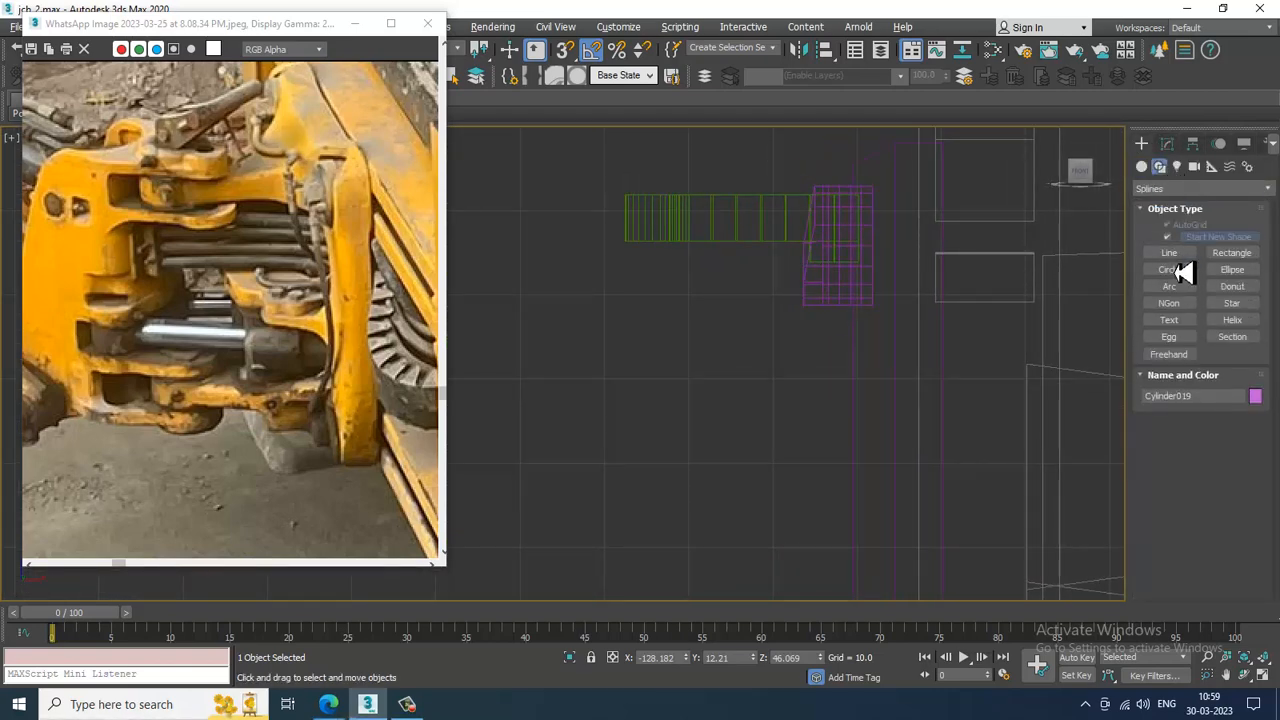
left_click(1169, 253)
scroll(830, 285, "up", 3)
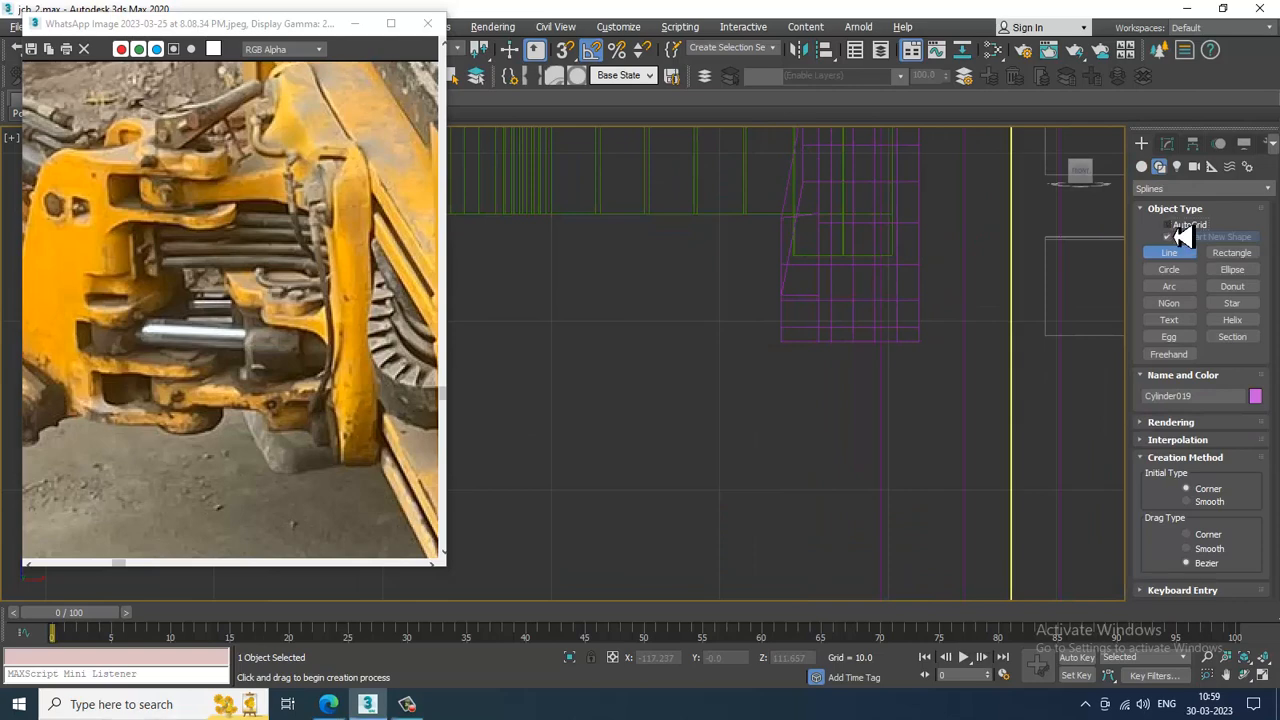
left_click(788, 268)
left_click(760, 268)
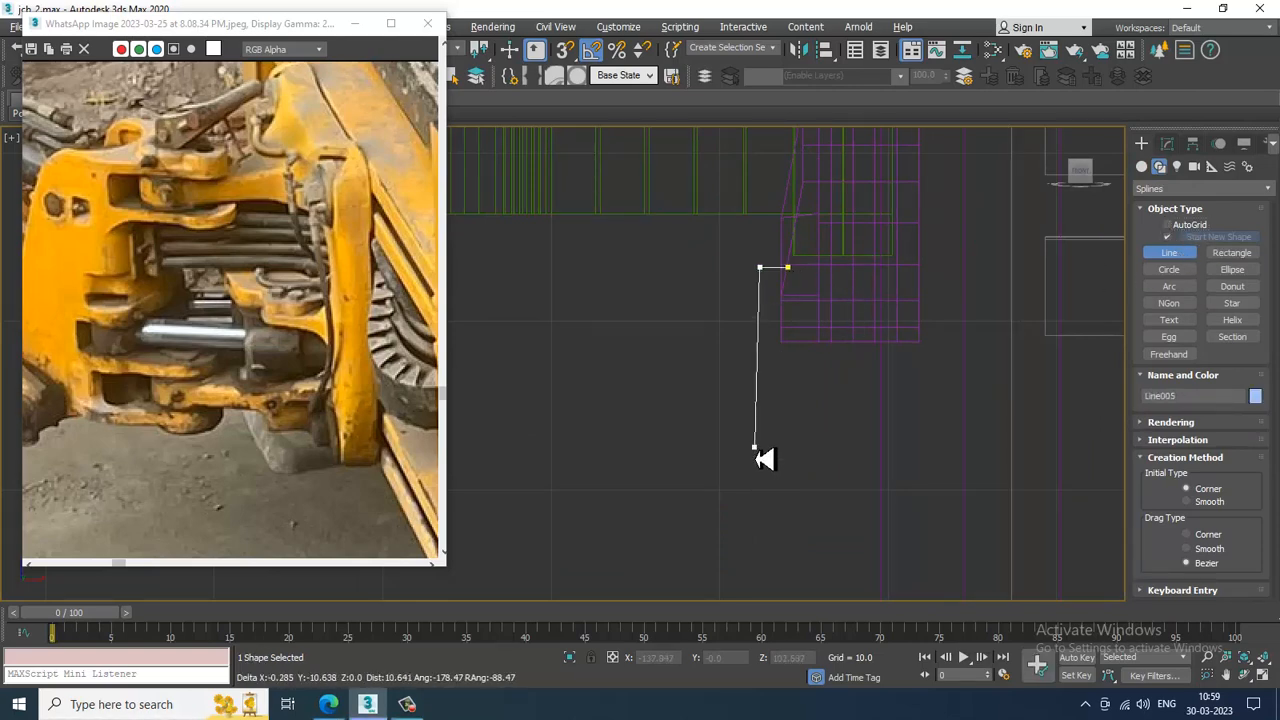
scroll(809, 291, "down", 5)
left_click(811, 386)
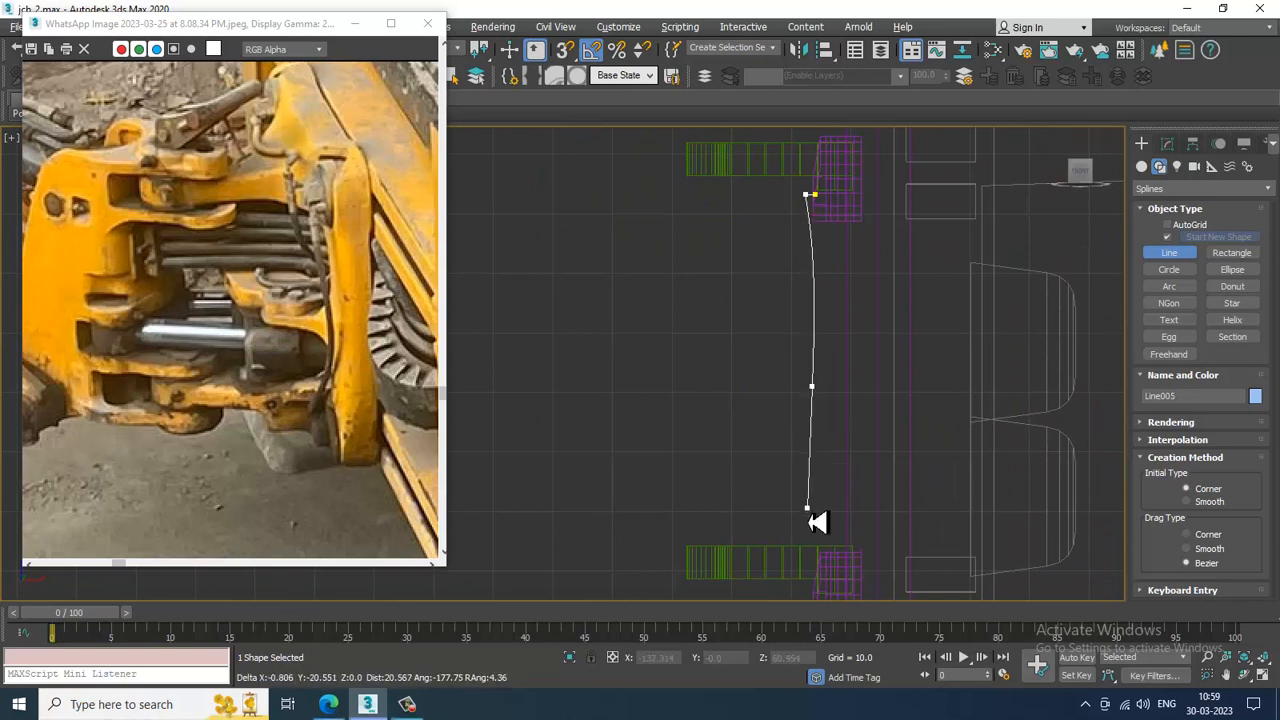
middle_click_drag(824, 536, 836, 435)
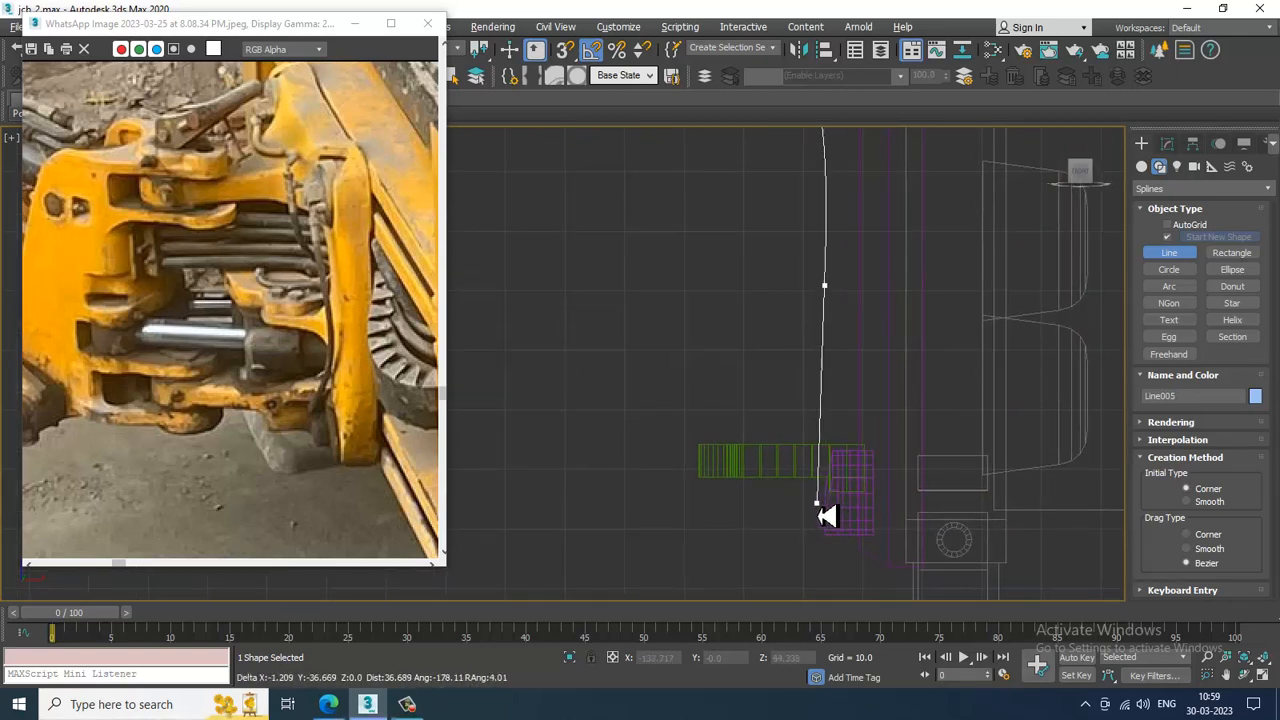
left_click(830, 508)
right_click(834, 514)
right_click(839, 518)
Step: Rotate the upper round fitting by 60 degrees about its axis so its strip slants the opposite way
key("alt+w")
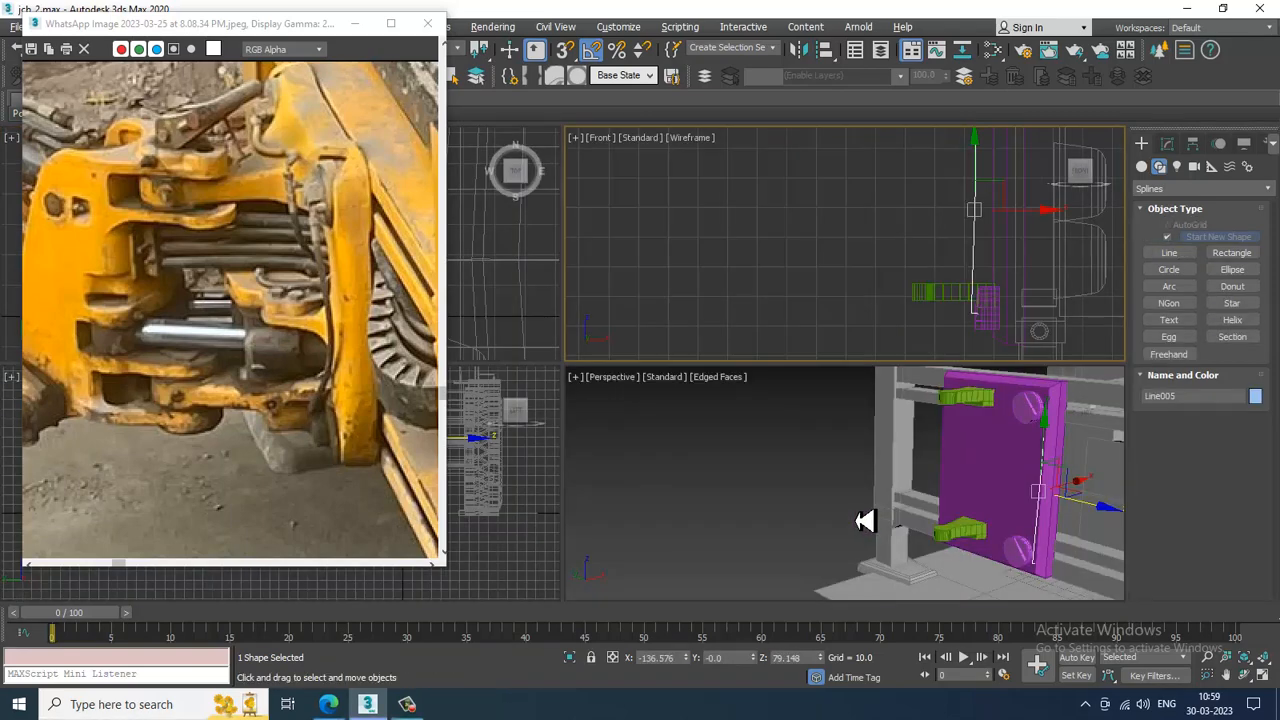
middle_click_drag(906, 487, 906, 474, "alt")
key("alt+w")
scroll(943, 400, "up", 4)
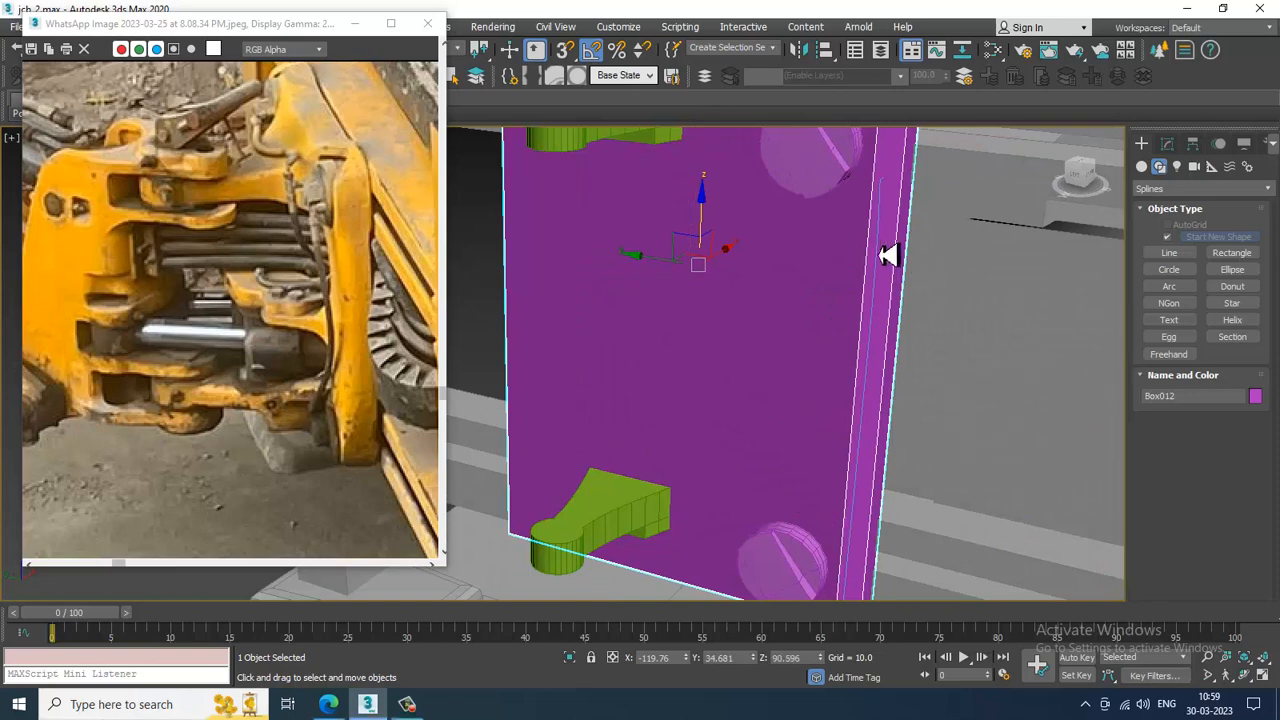
left_click(849, 177)
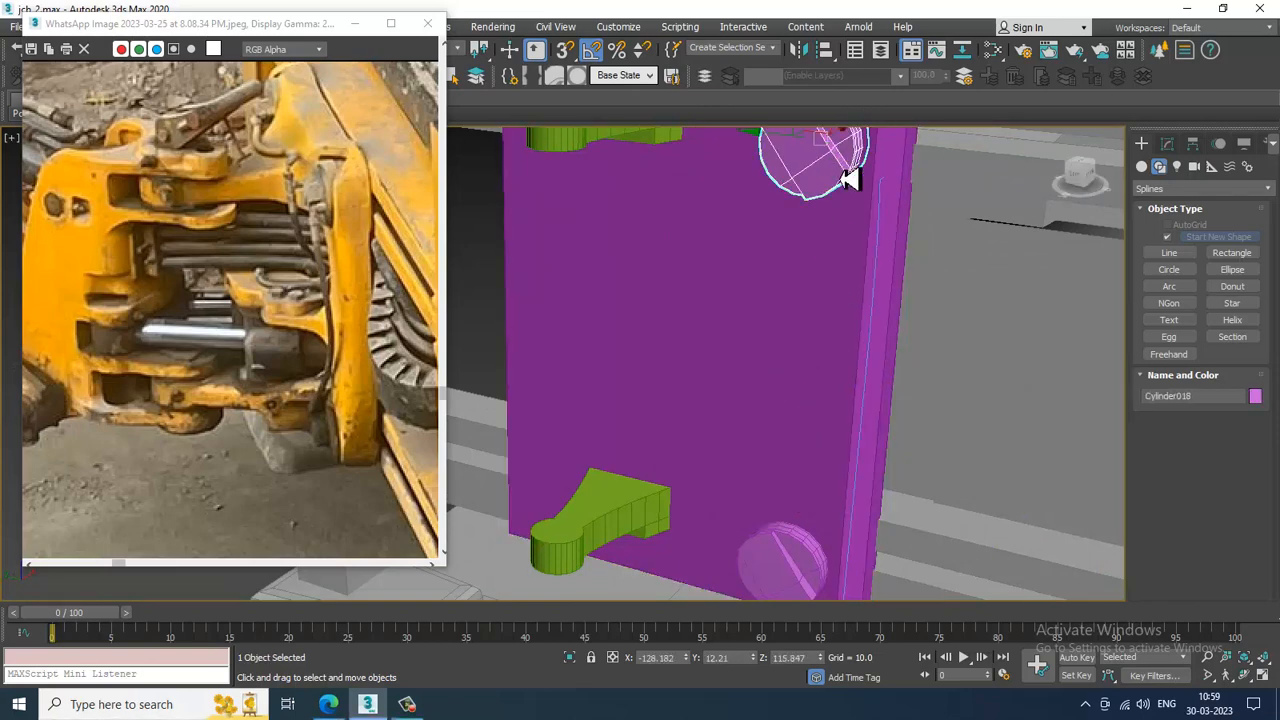
key("e")
scroll(848, 192, "down", 3)
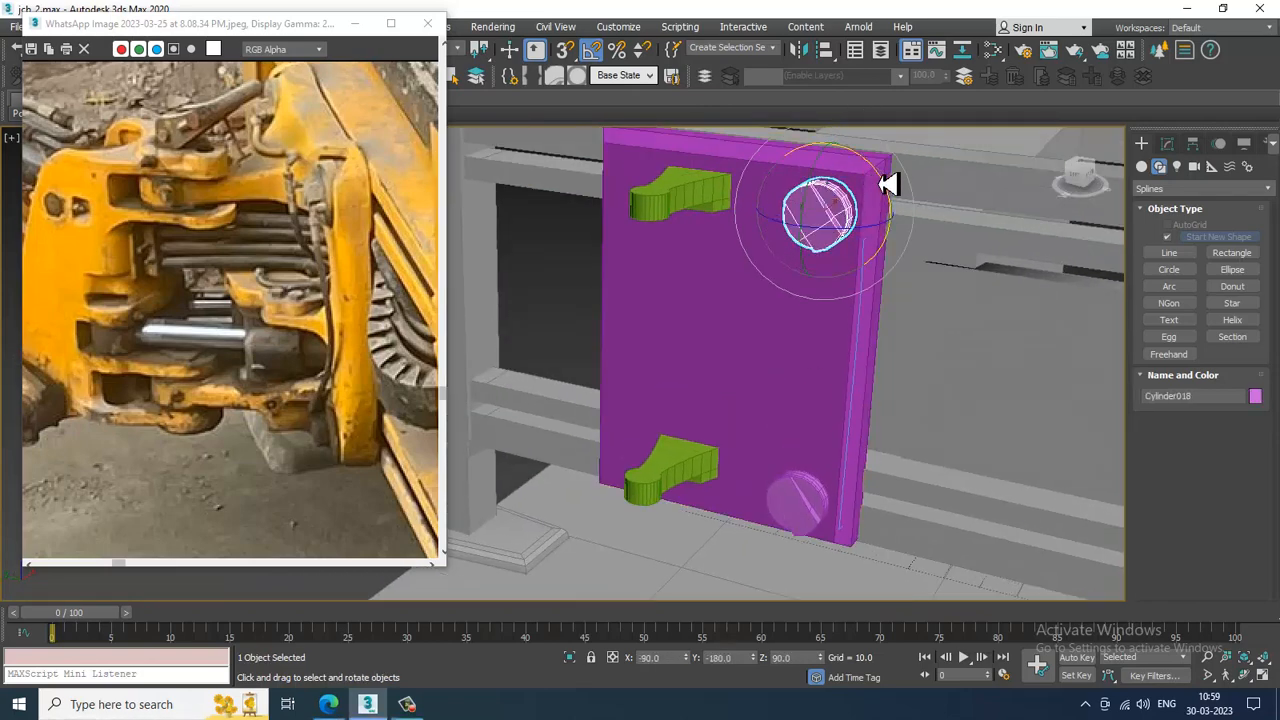
left_click_drag(887, 187, 897, 194)
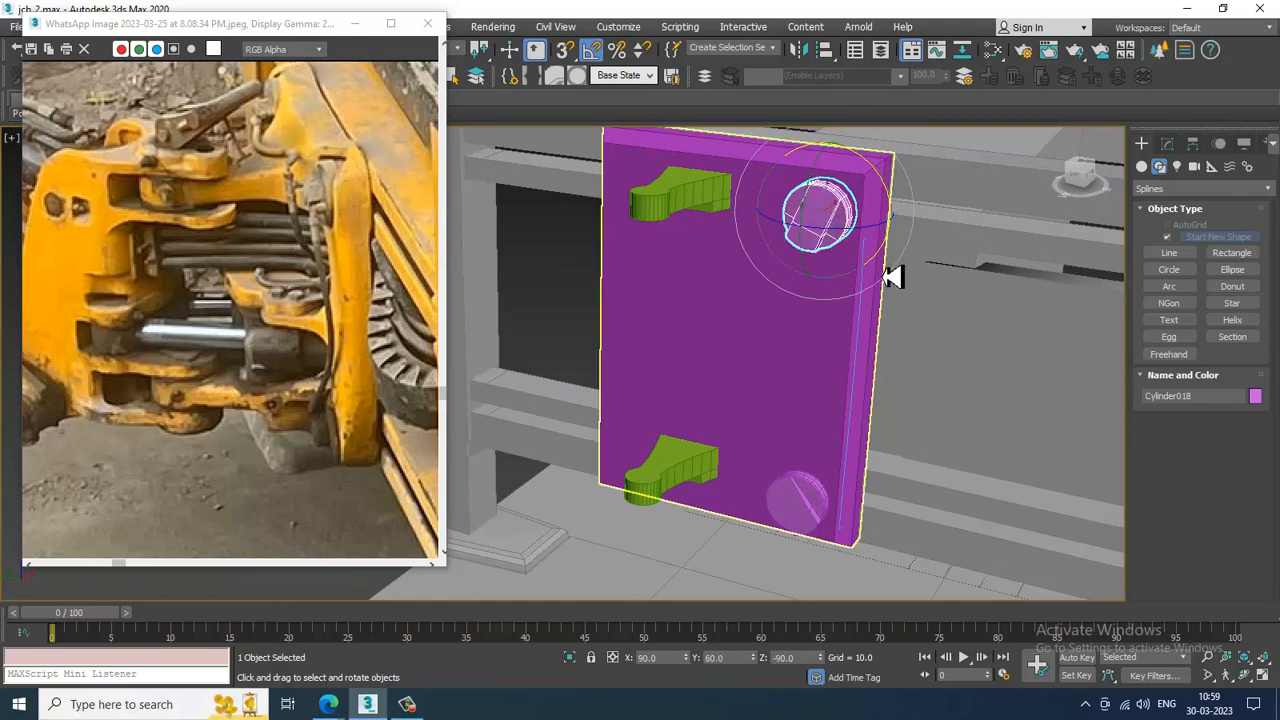
Step: Move the line along Y to 7.0, in front of the round fittings
key("w")
left_click(830, 391)
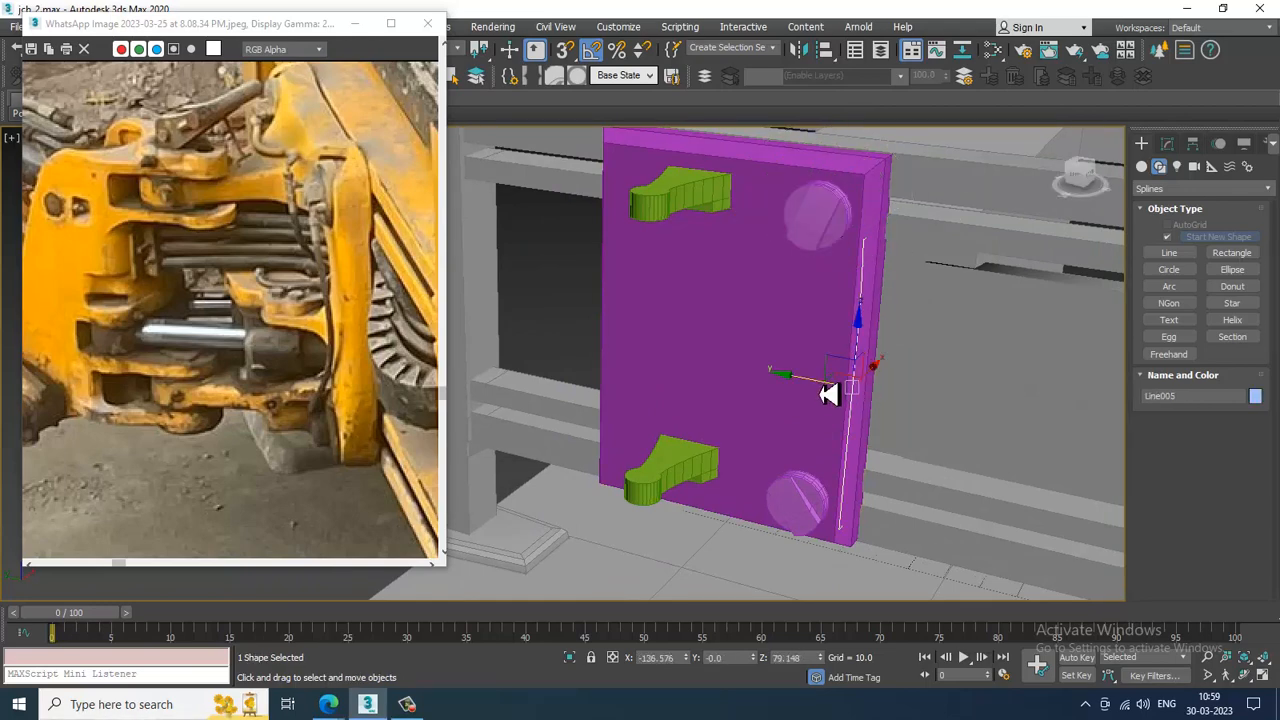
left_click_drag(802, 384, 795, 381)
Step: Move the line's upper end vertex along X to about -132.83, into the upper round fitting
middle_click_drag(795, 381, 808, 303, "alt")
scroll(825, 268, "up", 5)
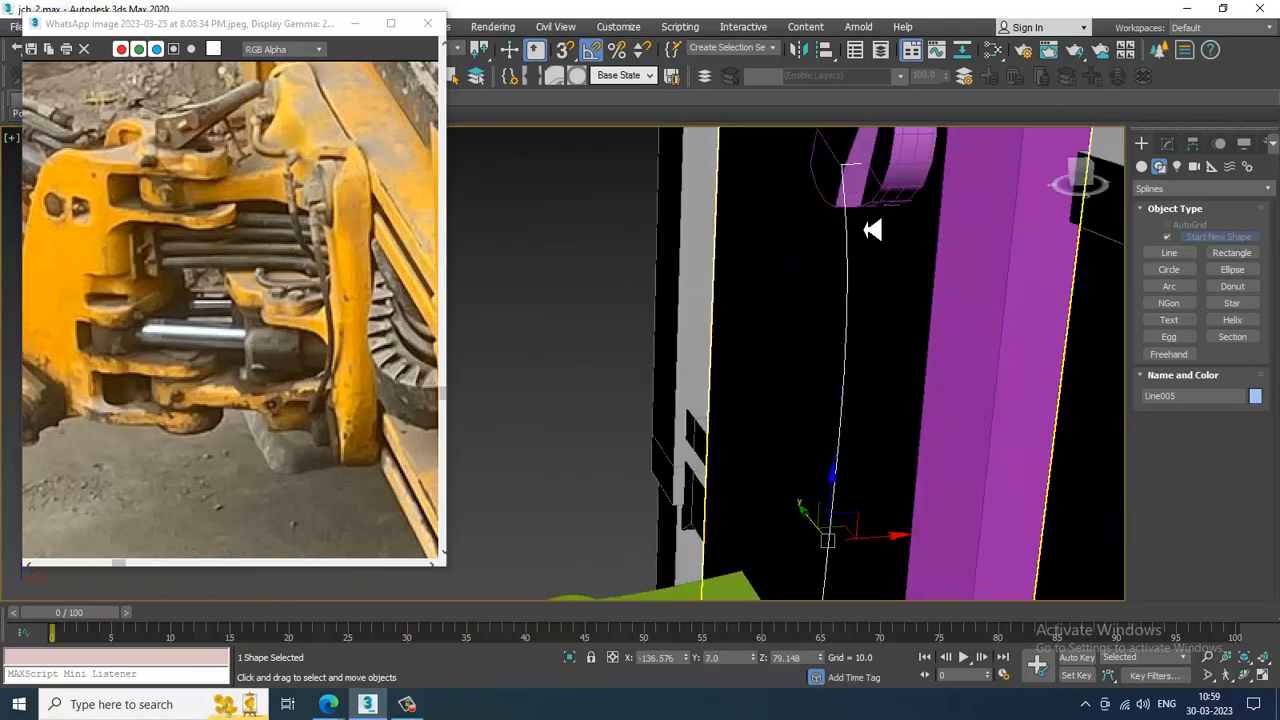
middle_click_drag(874, 231, 820, 267)
key("1")
left_click(799, 263)
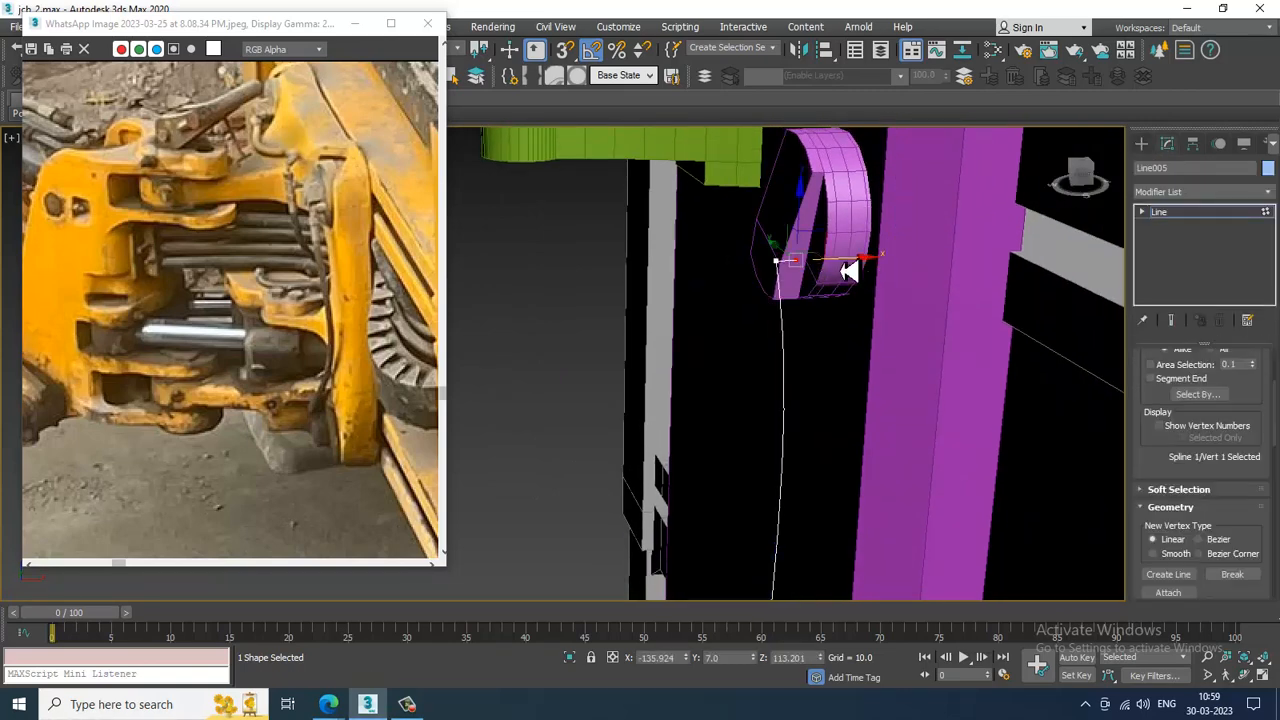
Step: Enable the line's rendering in the viewport as a radial tube with a thickness of 1.26
scroll(1153, 447, "up", 3)
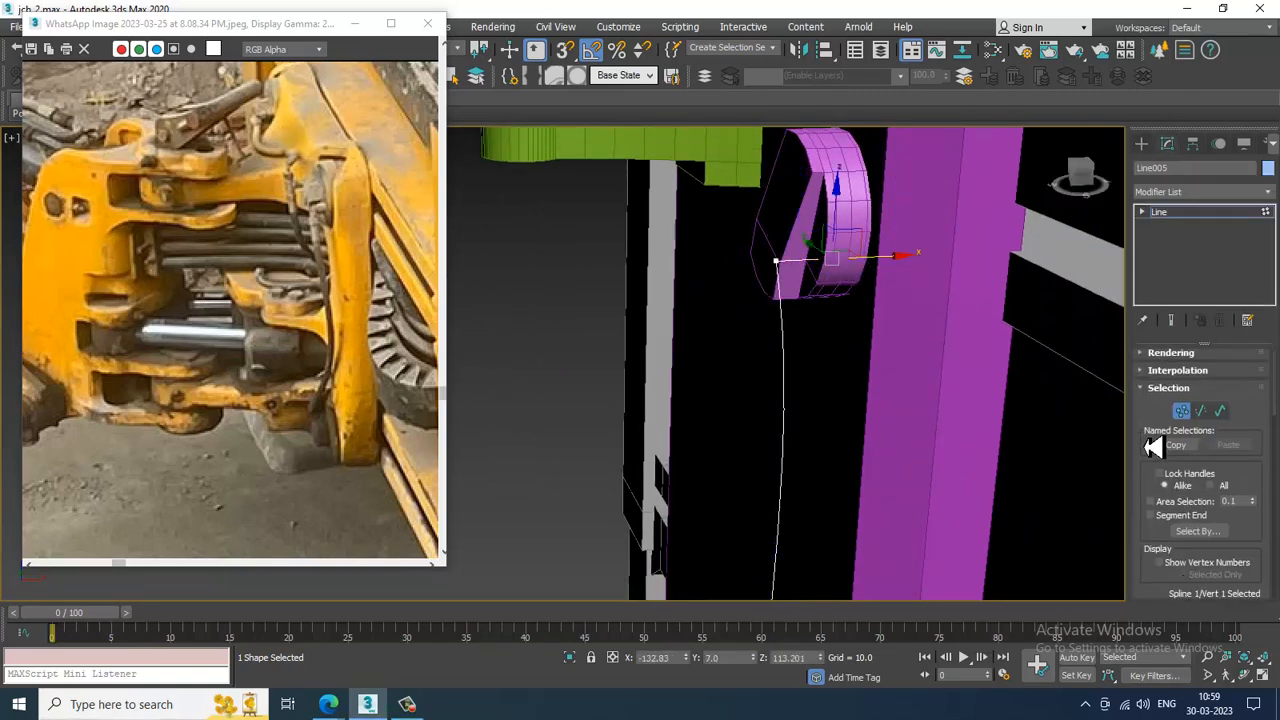
left_click(1152, 354)
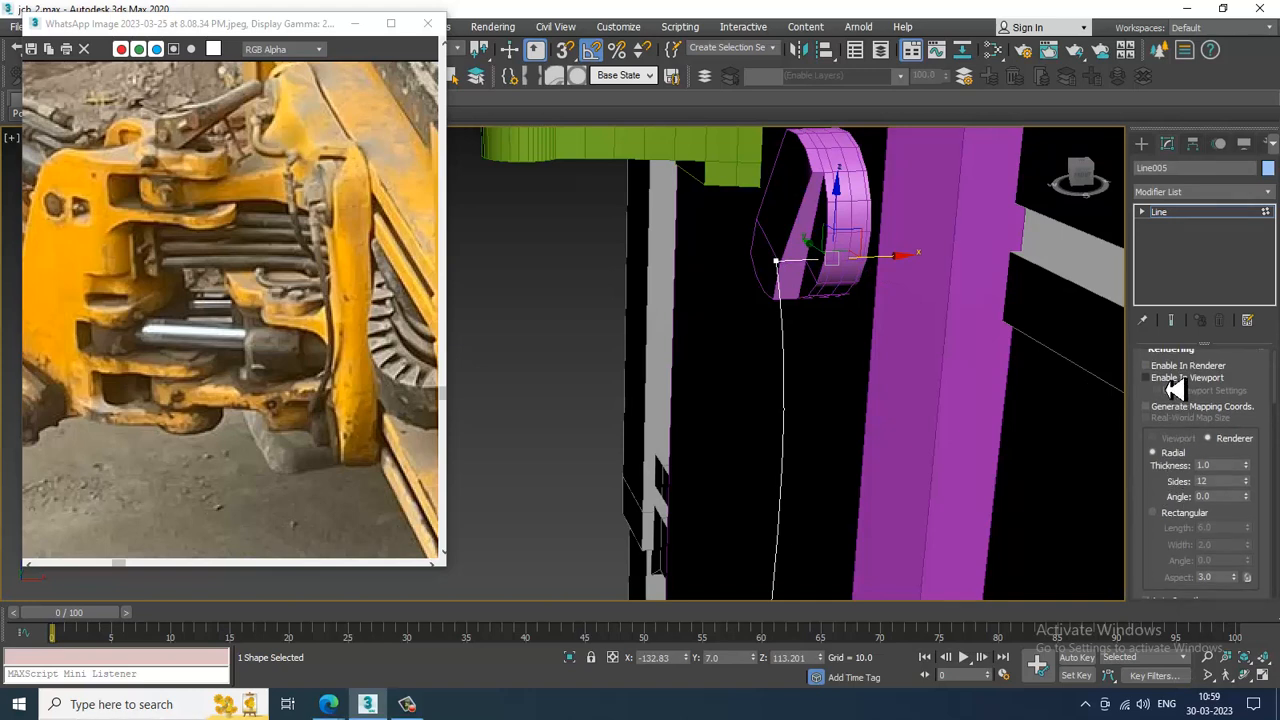
left_click(1170, 380)
mouse_move(1255, 470)
left_mouse_down()
mouse_move(1251, 431)
mouse_move(1265, 450)
left_mouse_up()
Step: Move the tube's middle vertex along Y to about 3.74 to bow it toward the plate's edge
middle_click_drag(965, 470, 868, 338, "alt")
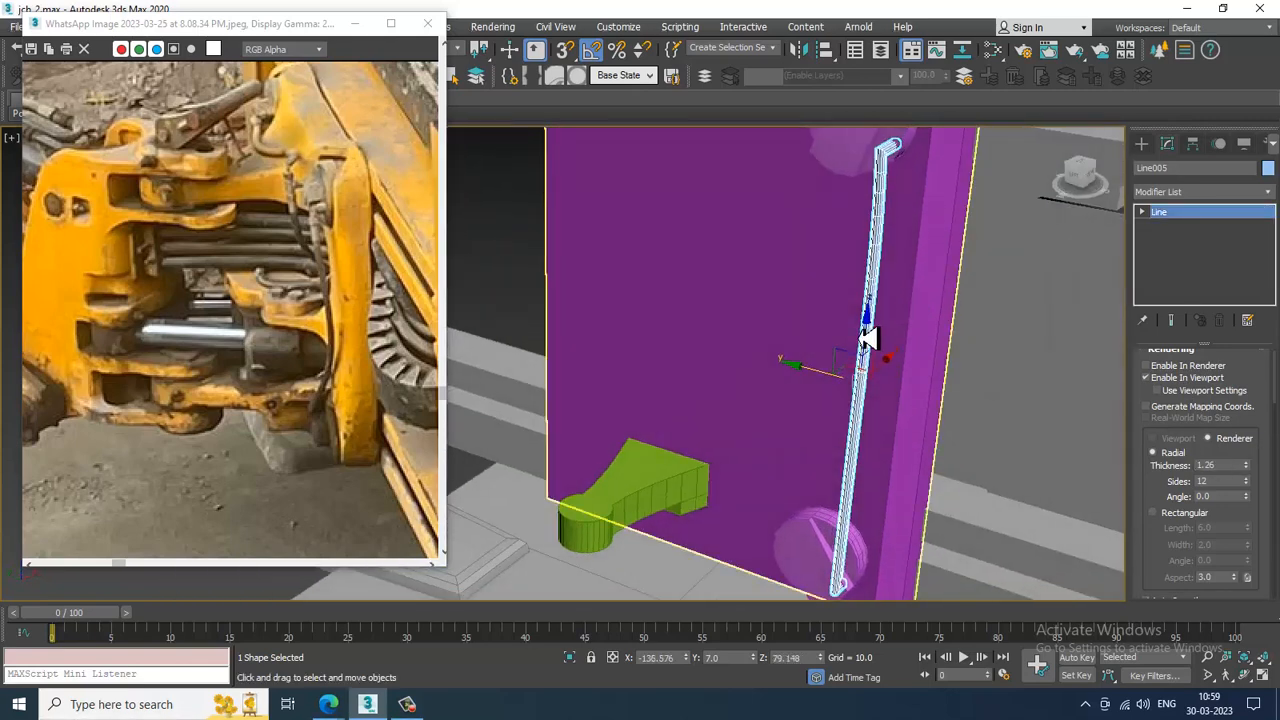
left_click(1160, 225)
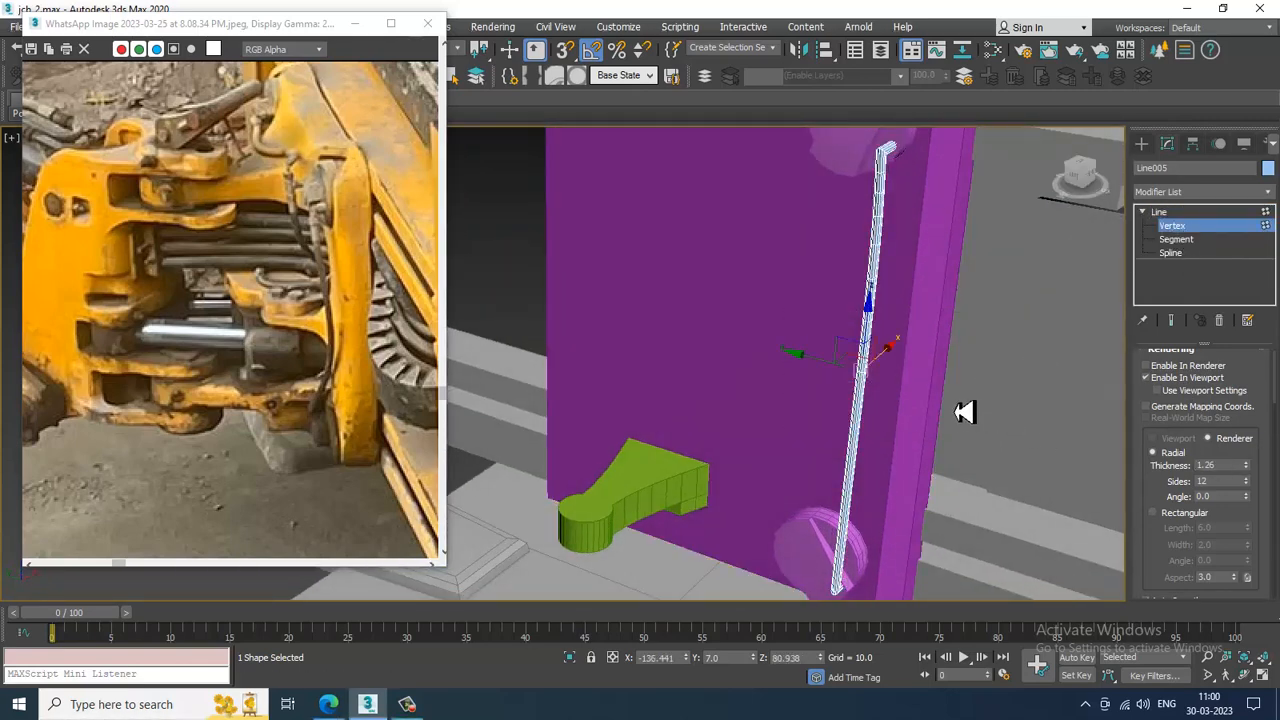
mouse_move(845, 375)
left_mouse_down()
mouse_move(886, 386)
mouse_move(866, 371)
left_mouse_up()
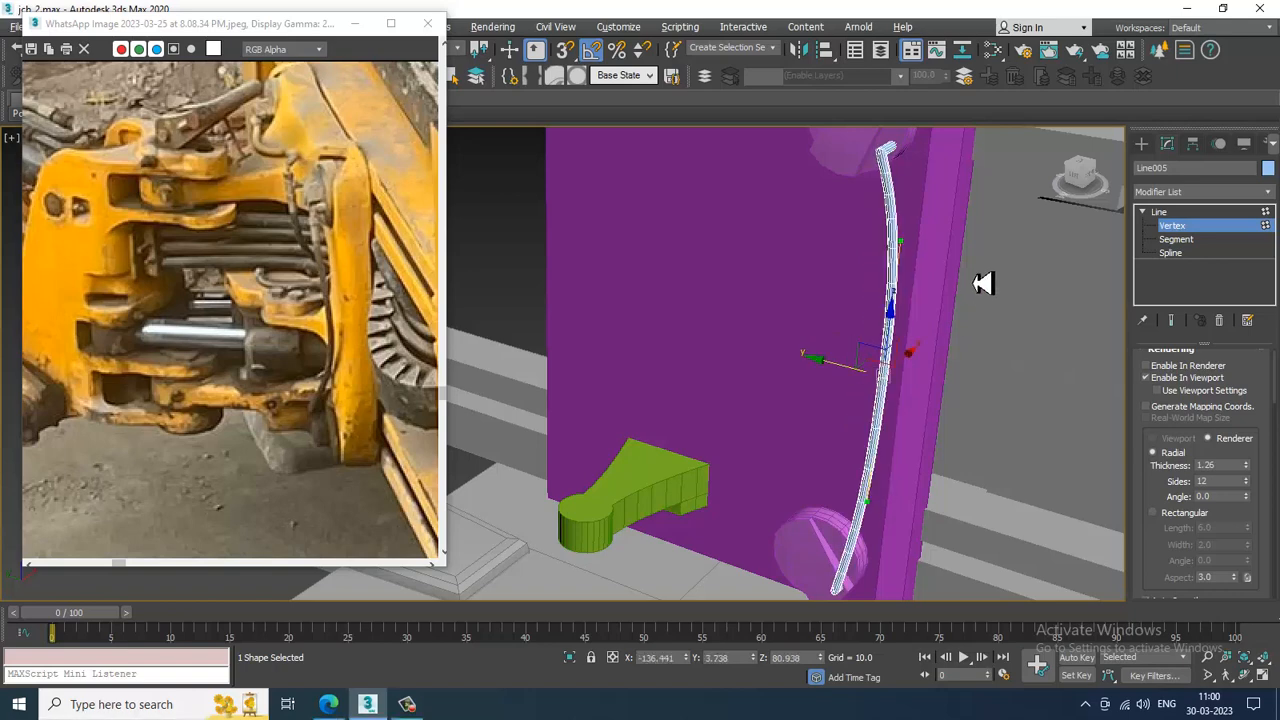
Step: Move the vertices at the tube's lower end upward and inward along X to seat them in the lower round fitting
middle_click_drag(980, 283, 930, 250, "alt")
left_click(834, 432)
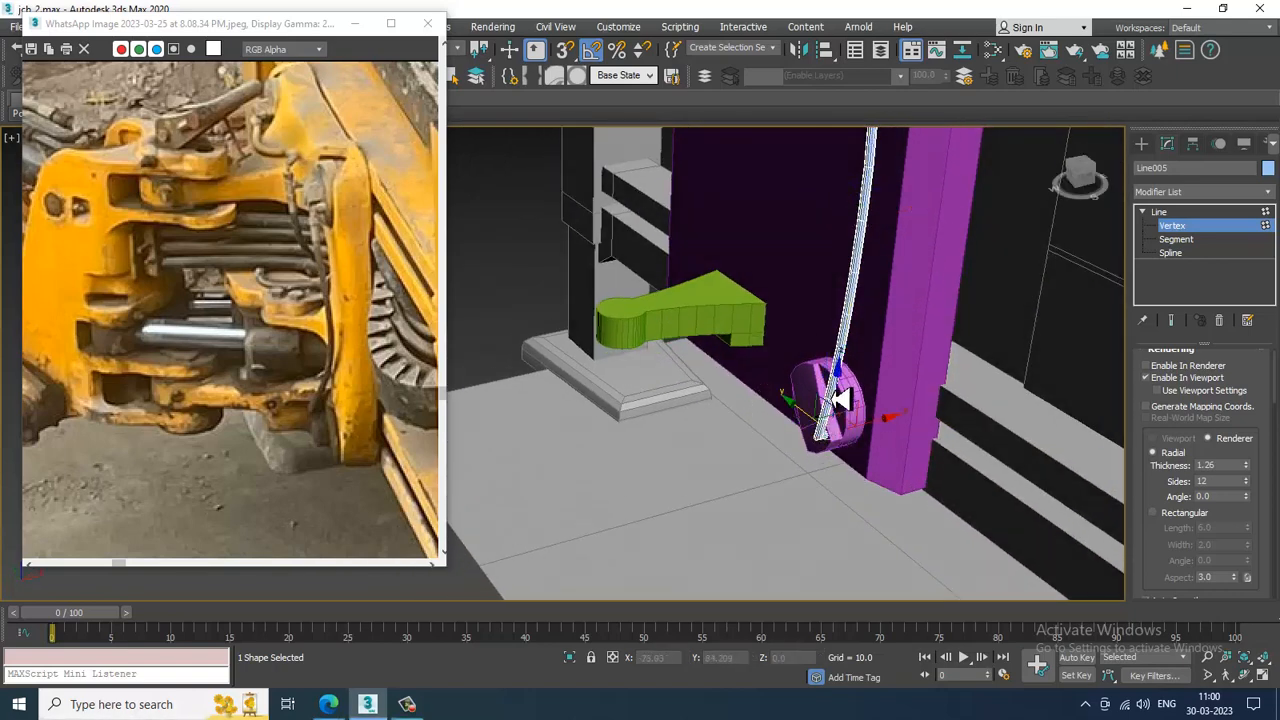
left_click_drag(847, 387, 851, 368)
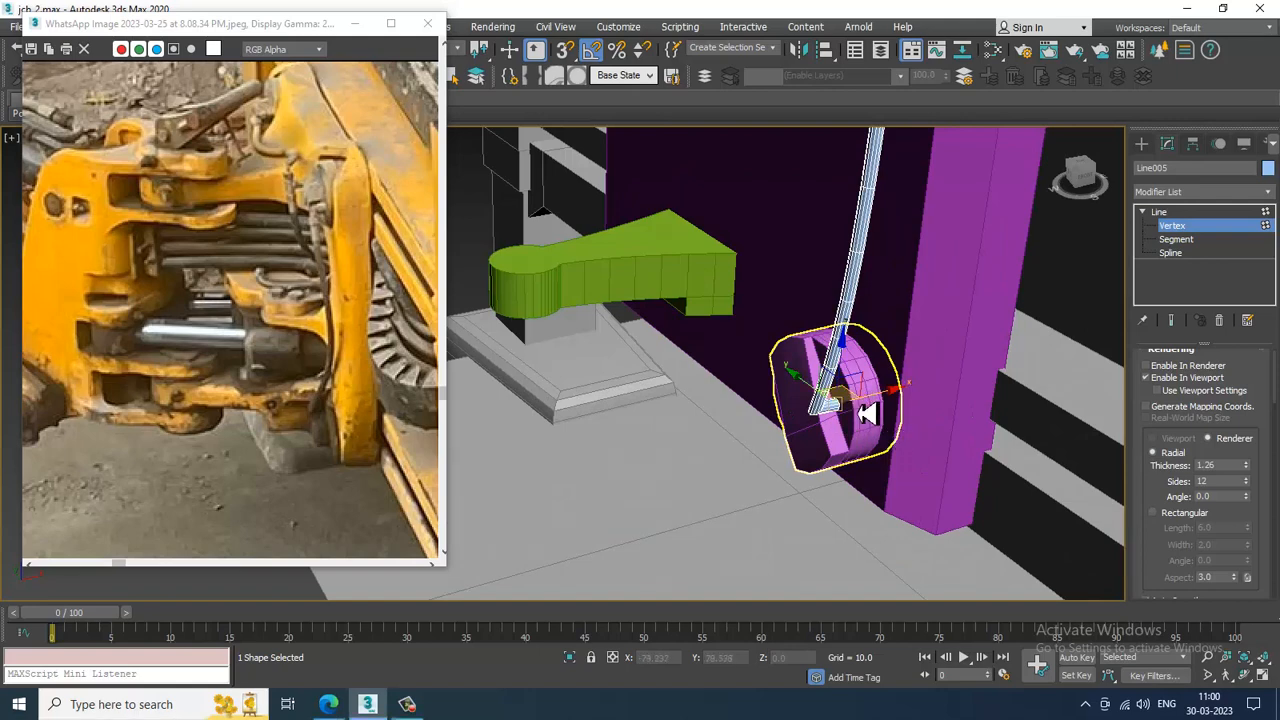
left_click_drag(882, 403, 897, 402)
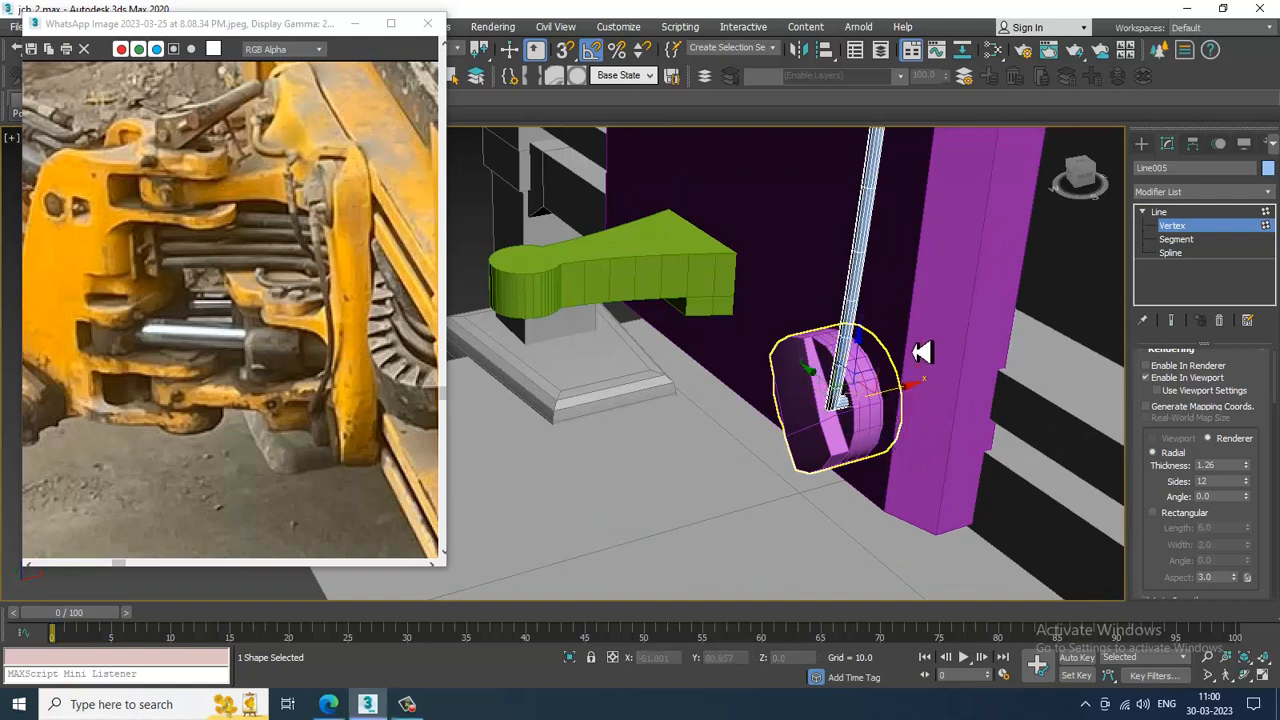
middle_click_drag(925, 285, 888, 391)
middle_click_drag(864, 240, 833, 451)
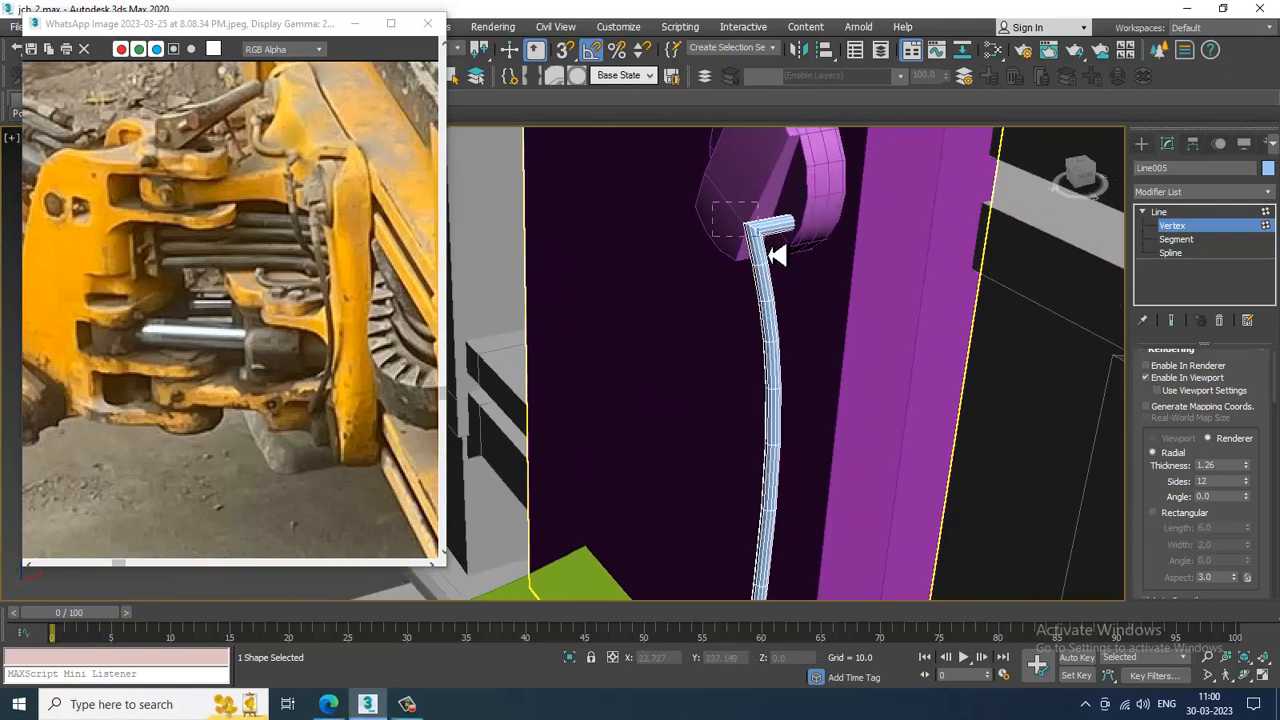
Step: Fillet the hose line's corner vertices at the upper and lower round fittings to round the hose bends
left_click_drag(772, 250, 774, 252)
scroll(1160, 568, "down", 5)
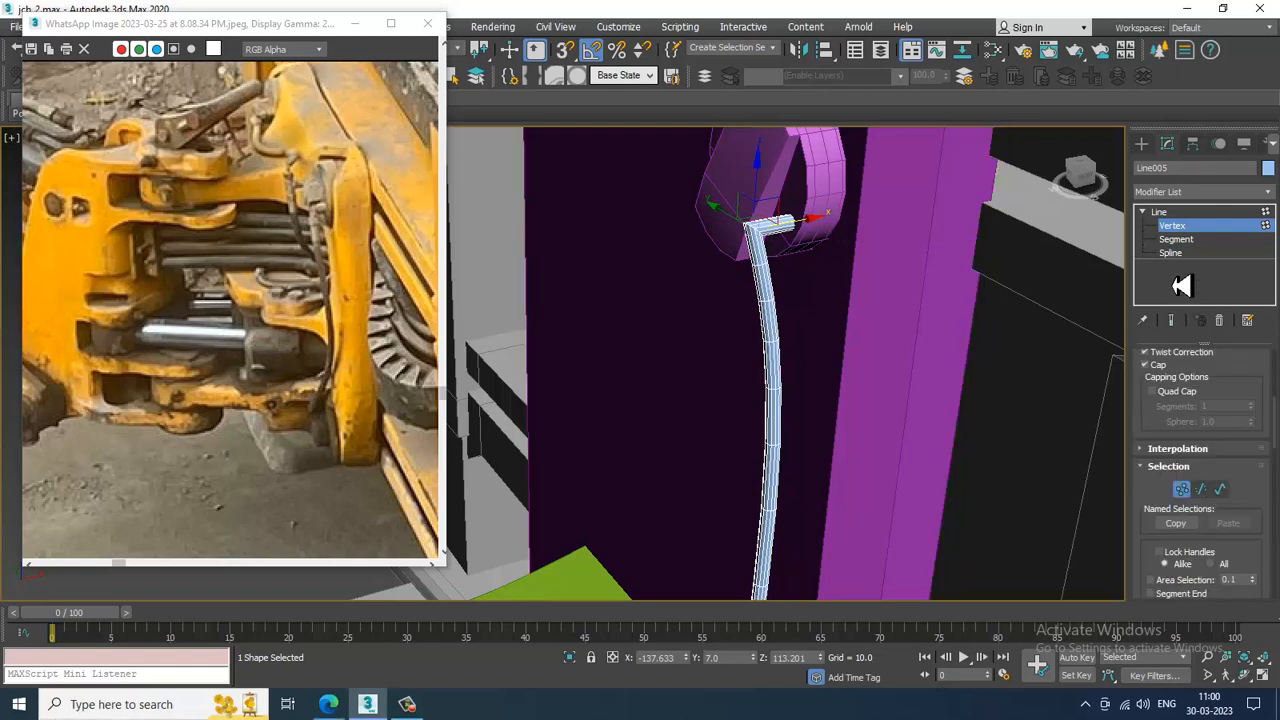
scroll(1213, 485, "down", 4)
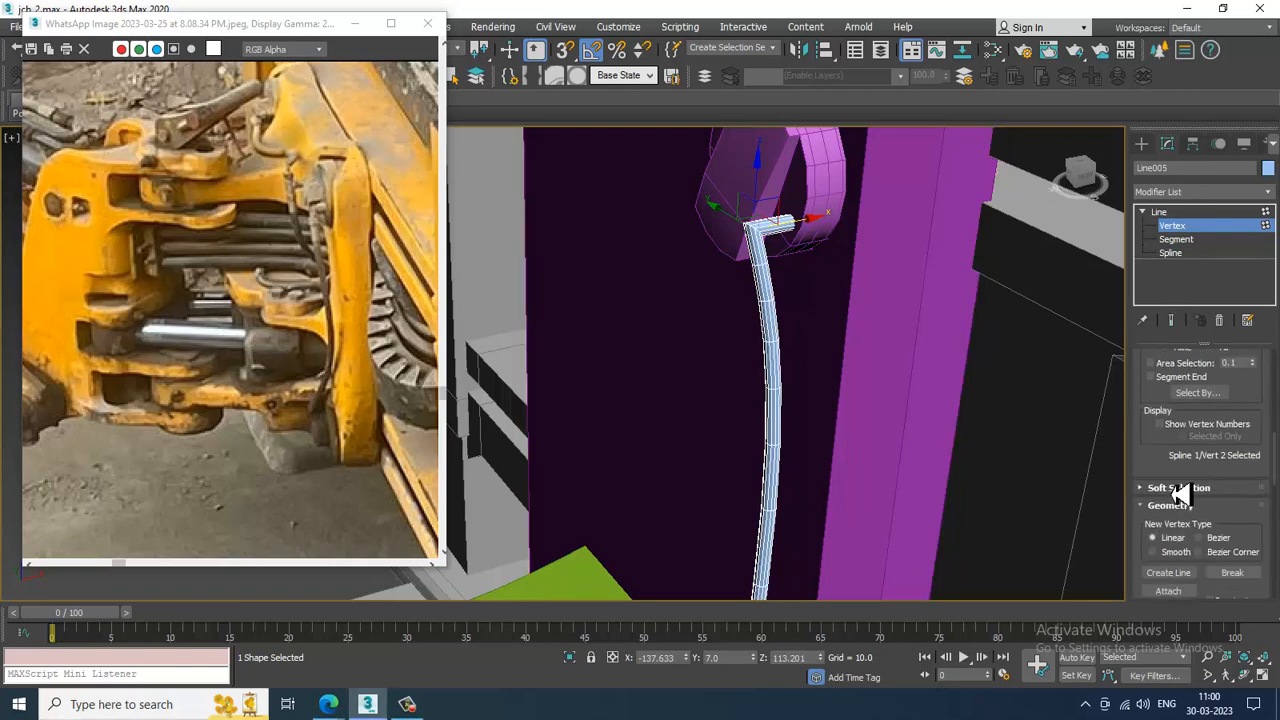
scroll(1180, 495, "down", 3)
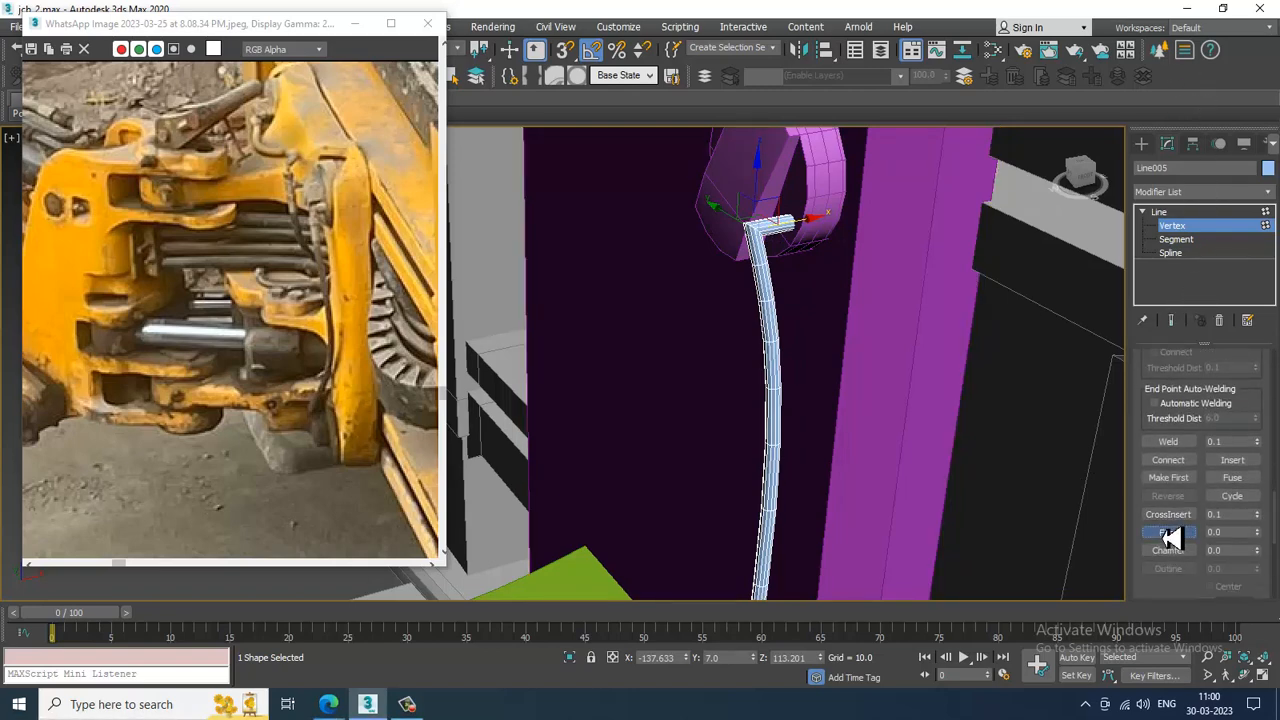
left_click(1163, 537)
middle_click_drag(864, 282, 872, 378)
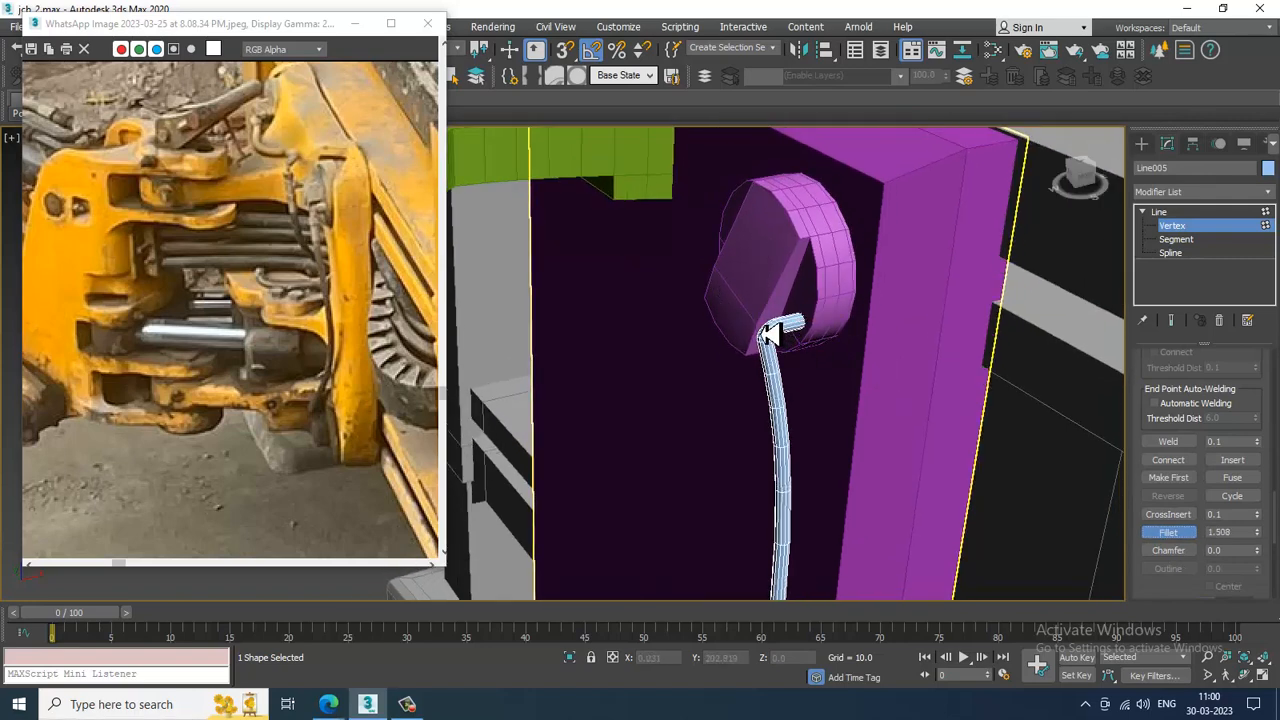
middle_click_drag(768, 335, 838, 441, "alt")
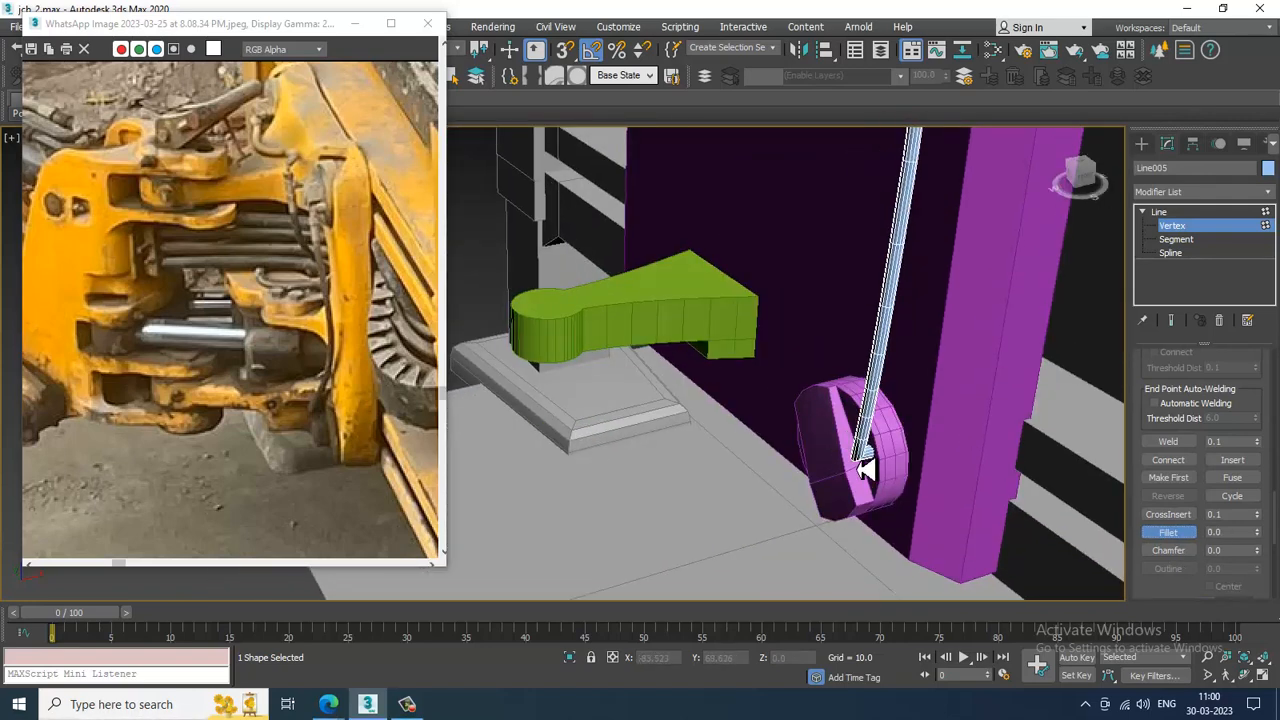
scroll(994, 374, "down", 3)
middle_click_drag(1012, 282, 959, 403)
right_click(1006, 388)
Step: Shift the hose's upper end vertices along Y toward the centre of the upper round fitting and finish vertex editing
scroll(1008, 391, "down", 5)
scroll(971, 365, "up", 4)
scroll(903, 343, "up", 3)
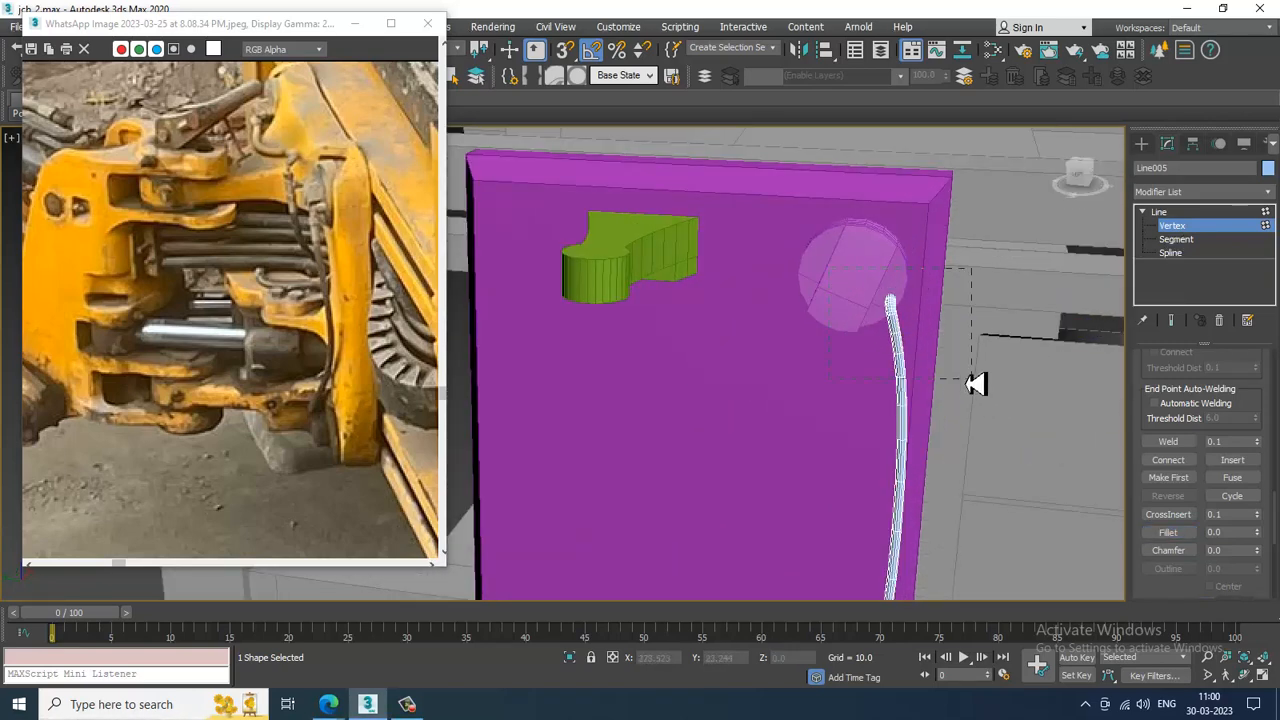
left_click_drag(976, 384, 975, 383)
left_click_drag(858, 323, 849, 323)
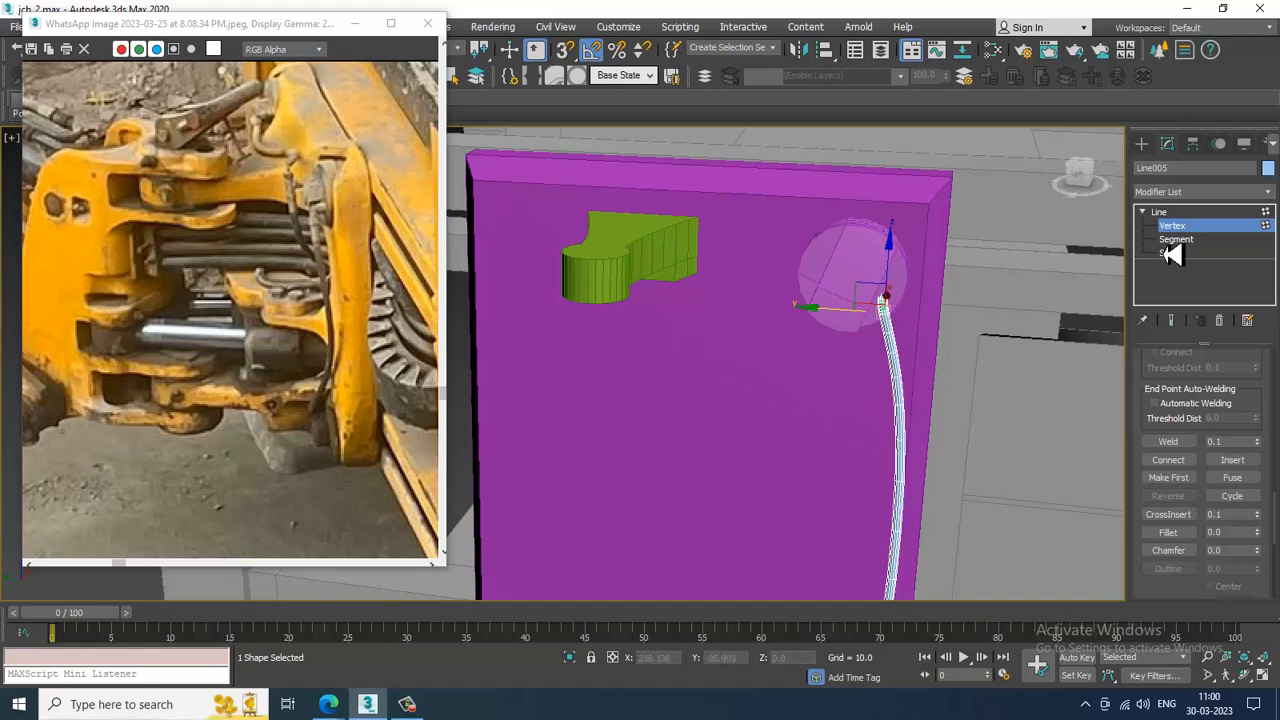
left_click(1172, 212)
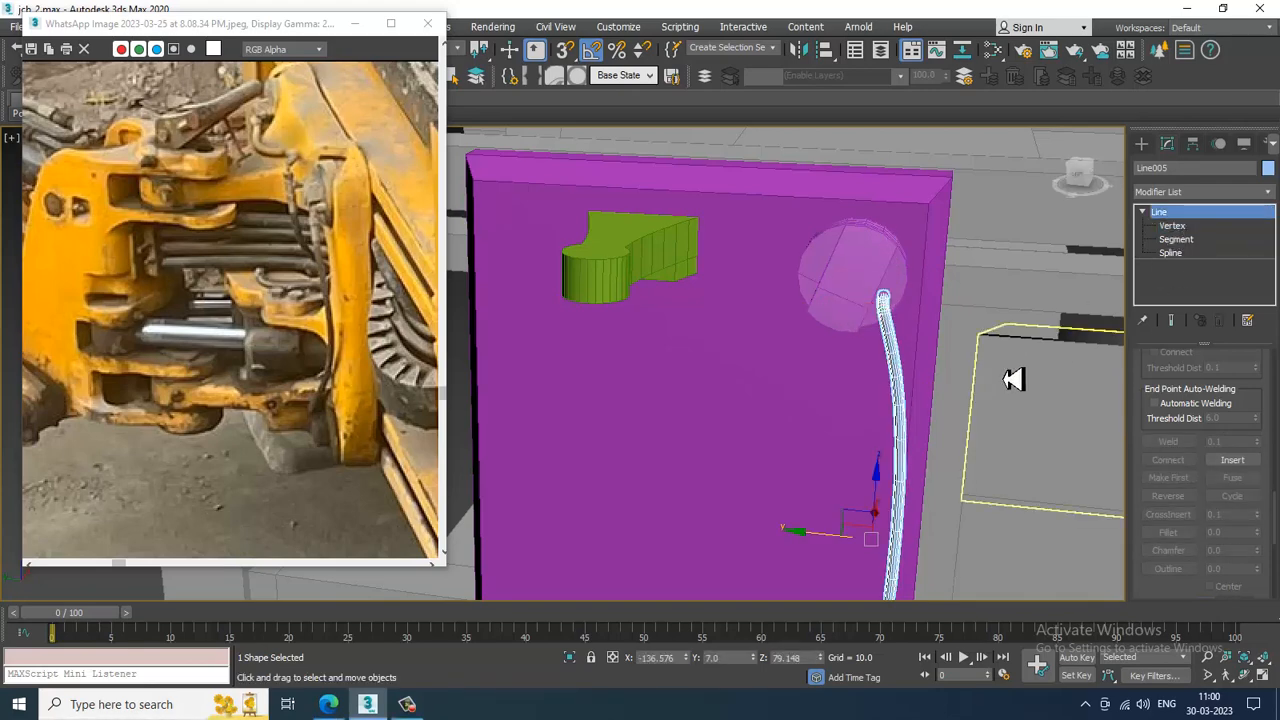
Step: Clone the upper round fitting as a copy along Y to about 58.6, at the plate's opposite upper corner
middle_click_drag(1025, 314, 971, 287, "alt")
scroll(965, 296, "down", 3)
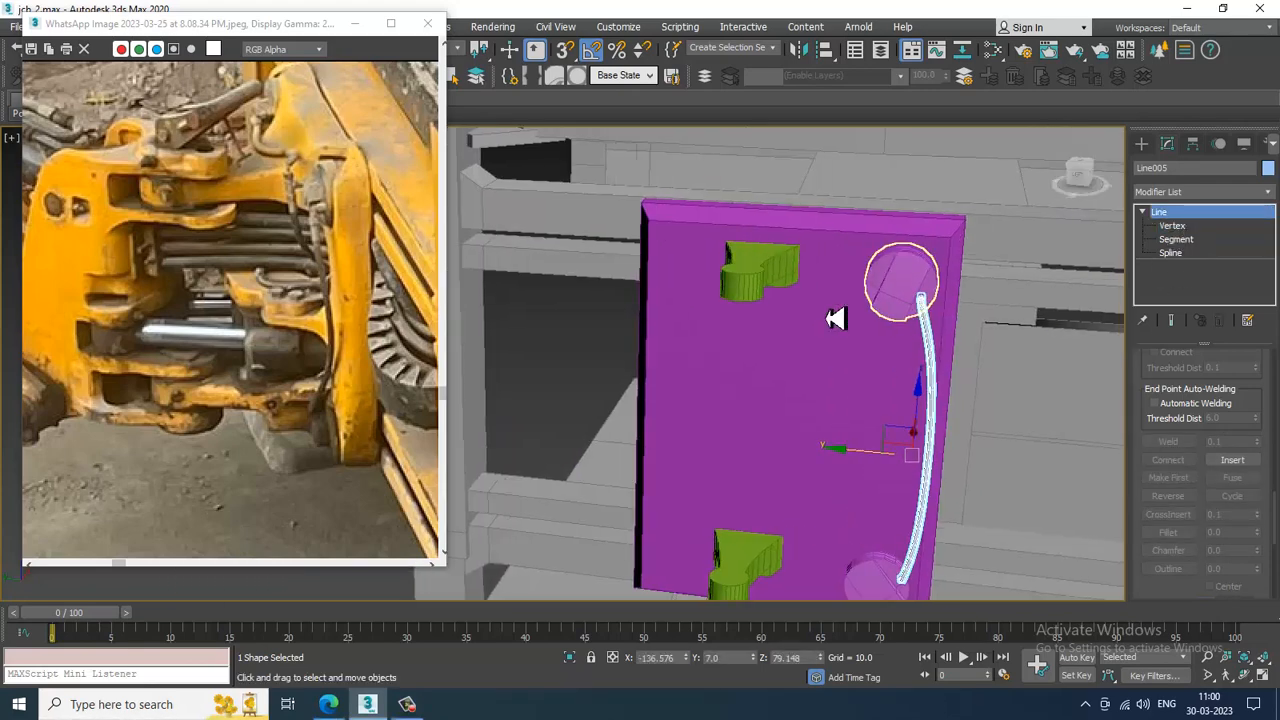
middle_click_drag(246, 156, 292, 238)
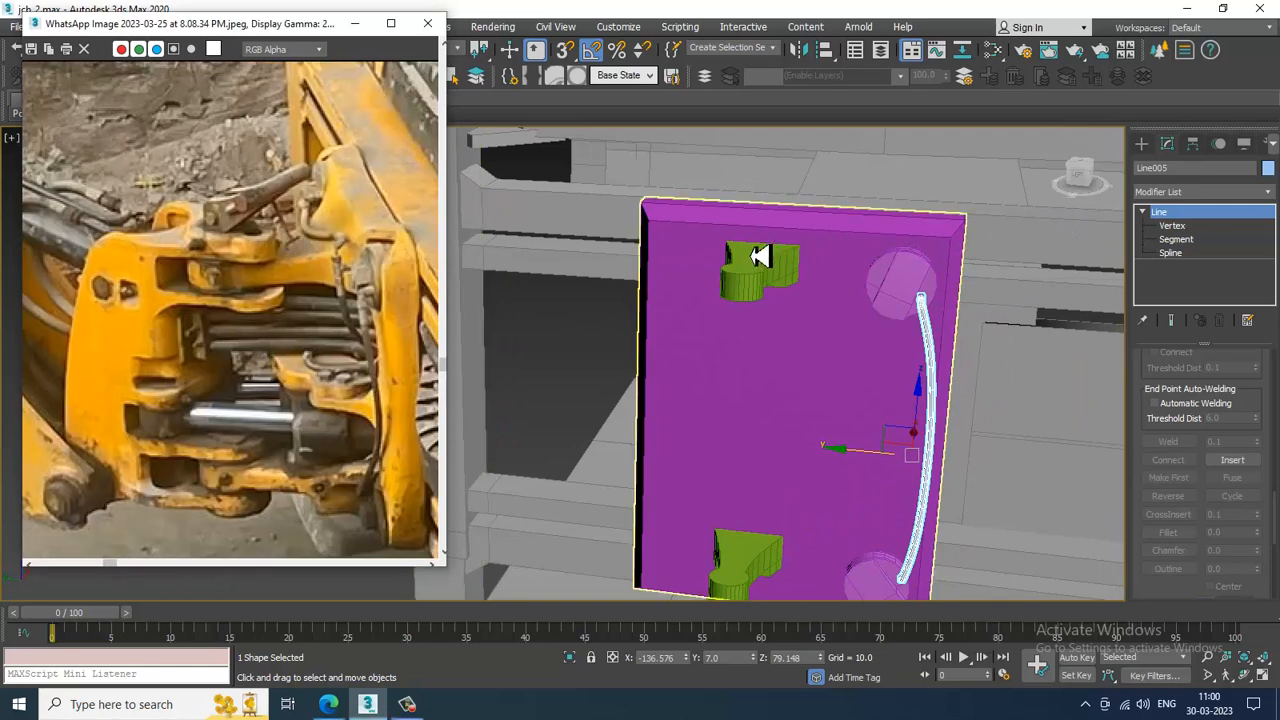
scroll(845, 293, "down", 3)
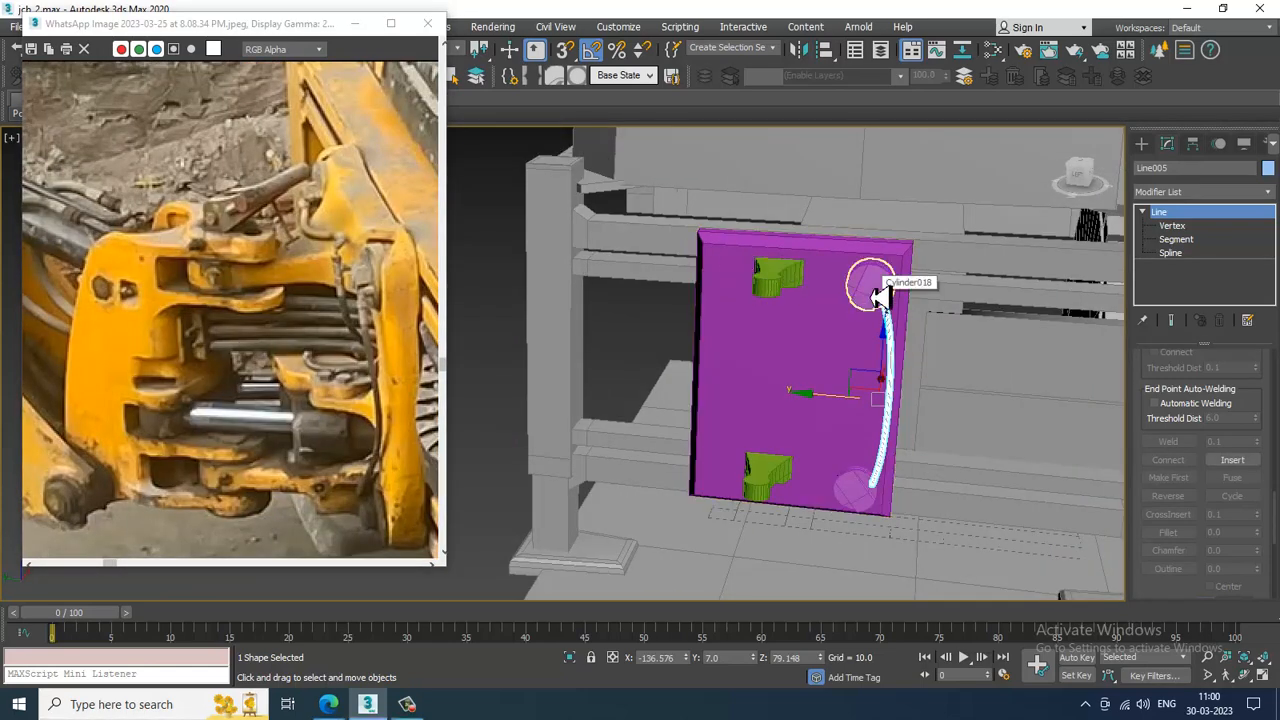
left_click(878, 297)
middle_click_drag(886, 297, 846, 306, "alt")
scroll(840, 300, "up", 2)
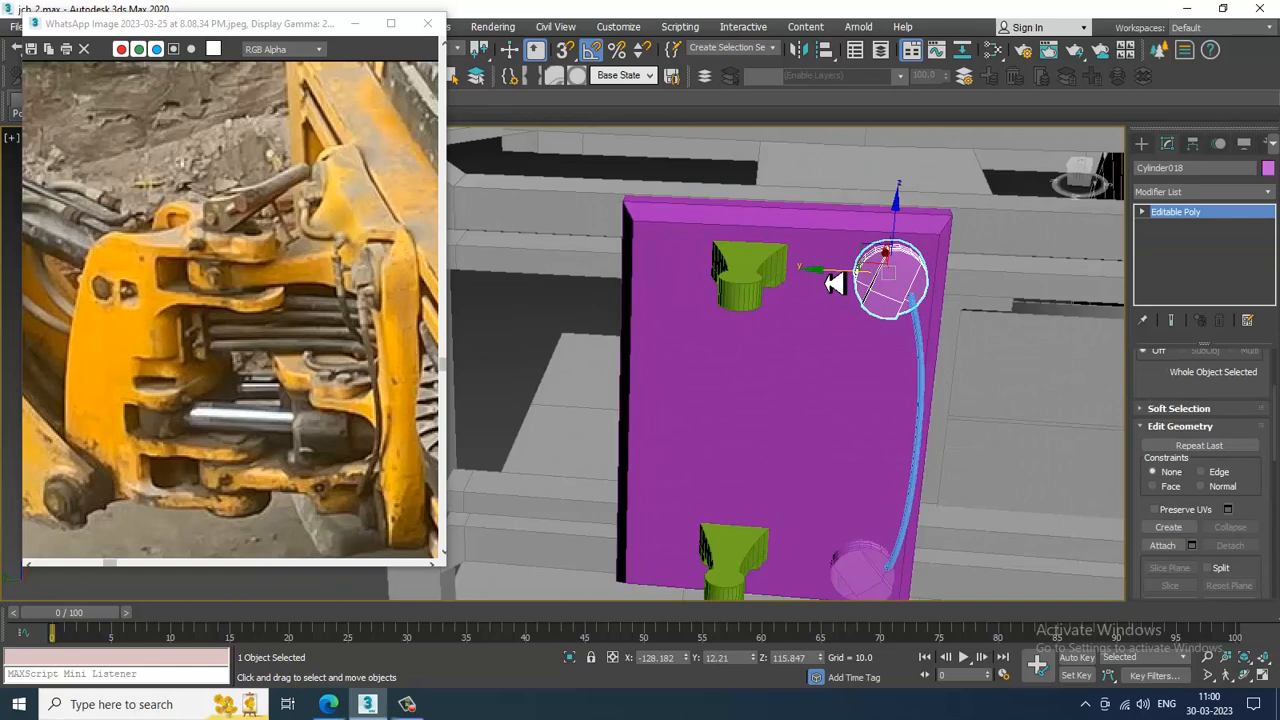
mouse_move(834, 283)
left_mouse_down("shift")
mouse_move(617, 277)
mouse_move(697, 274)
mouse_move(704, 297)
left_mouse_up("shift")
left_click(664, 421)
Step: Scale the copied round fitting down uniformly and rotate it in the plane of the plate
key("r")
key("e")
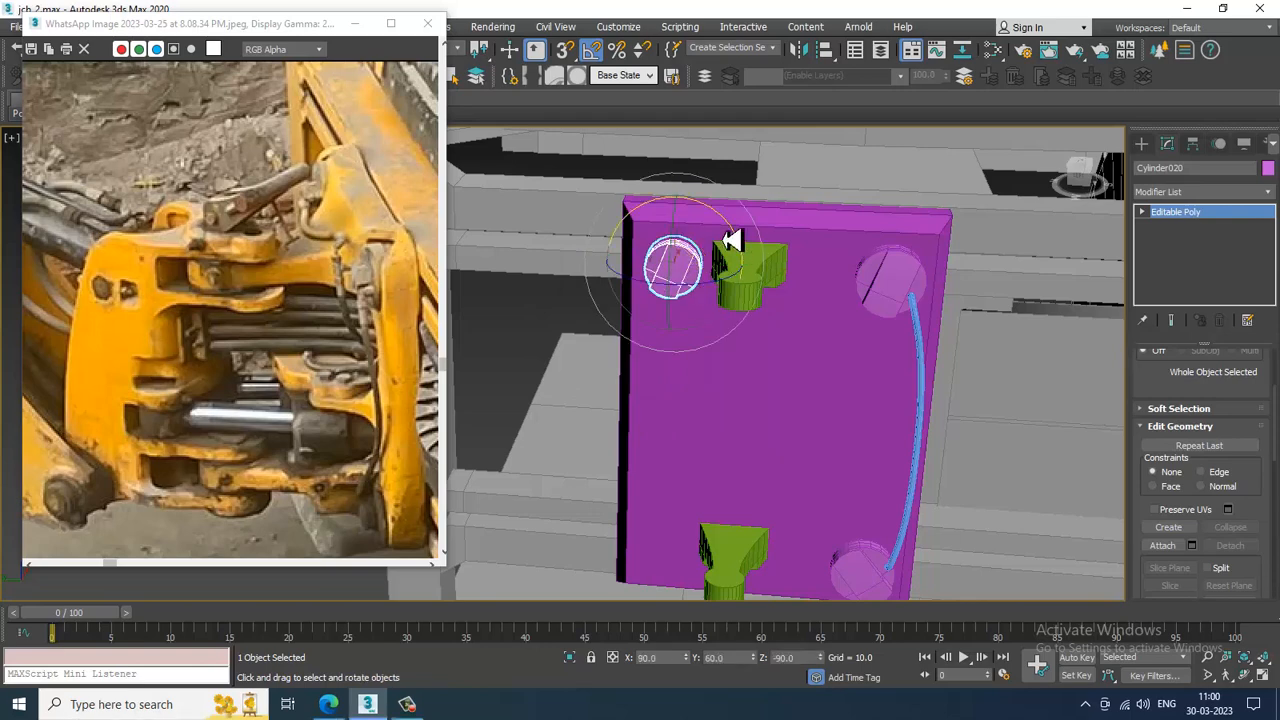
left_click_drag(734, 243, 690, 200)
key("w")
Step: Clone the upper green hinge bracket as a copy down along Z to about 80.14, between the two existing brackets
middle_click_drag(697, 200, 703, 271, "alt")
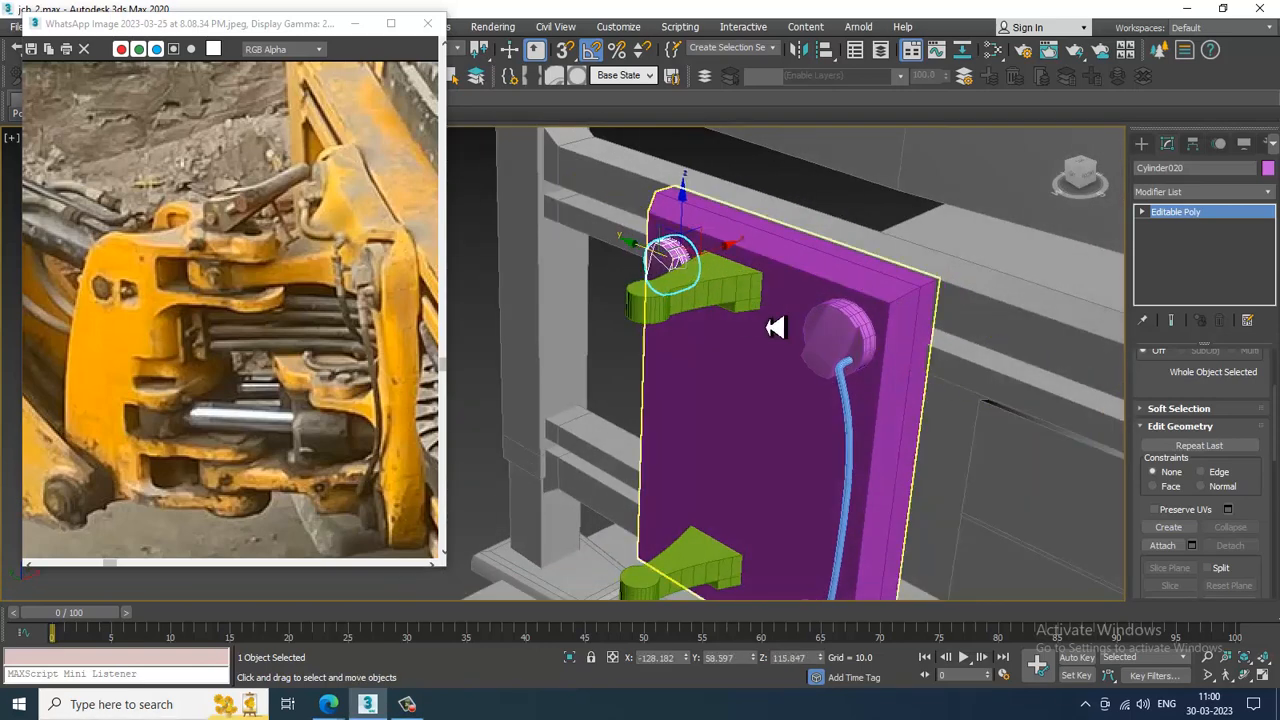
middle_click_drag(771, 329, 820, 330, "alt")
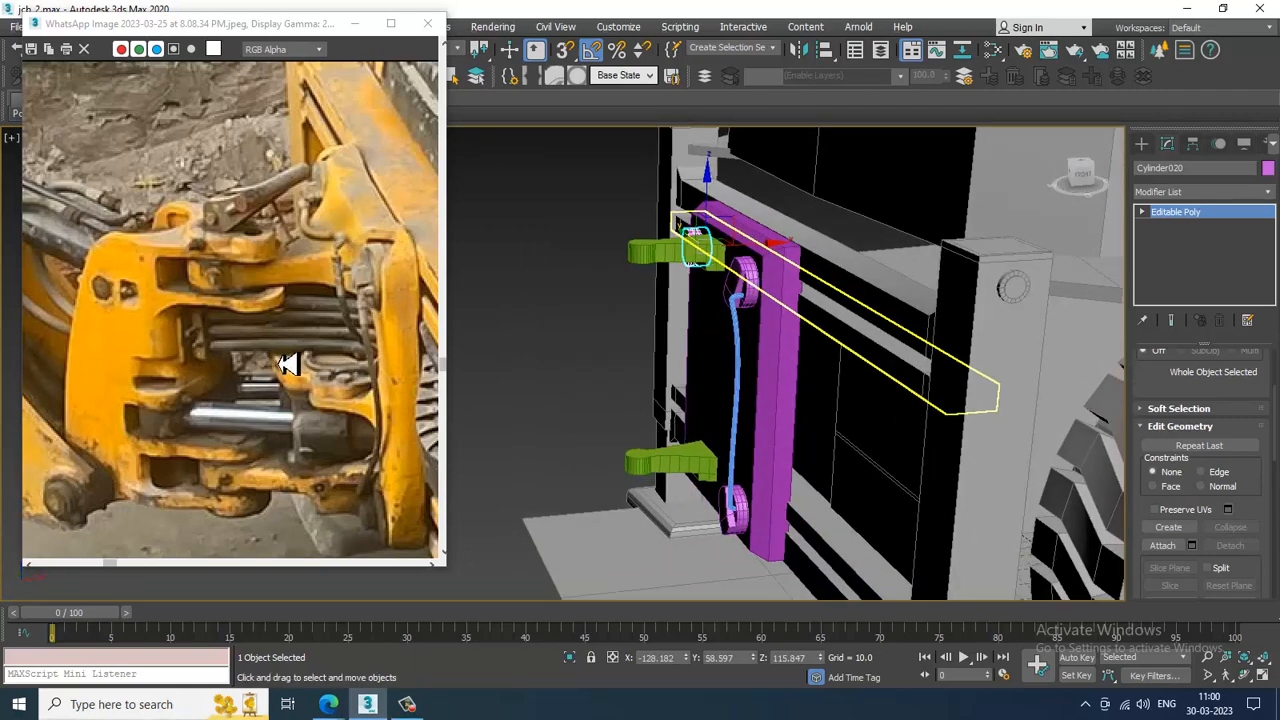
middle_click_drag(615, 370, 727, 318, "alt")
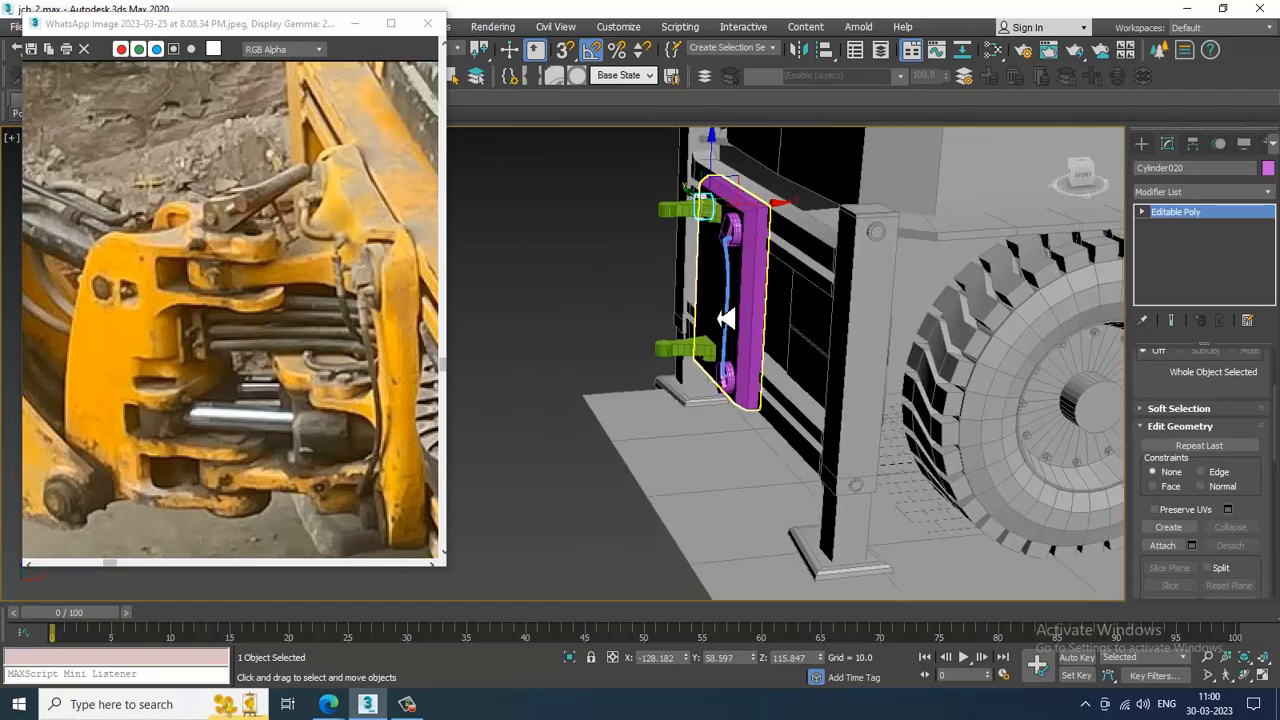
middle_click_drag(709, 431, 800, 332, "alt")
scroll(795, 320, "up", 3)
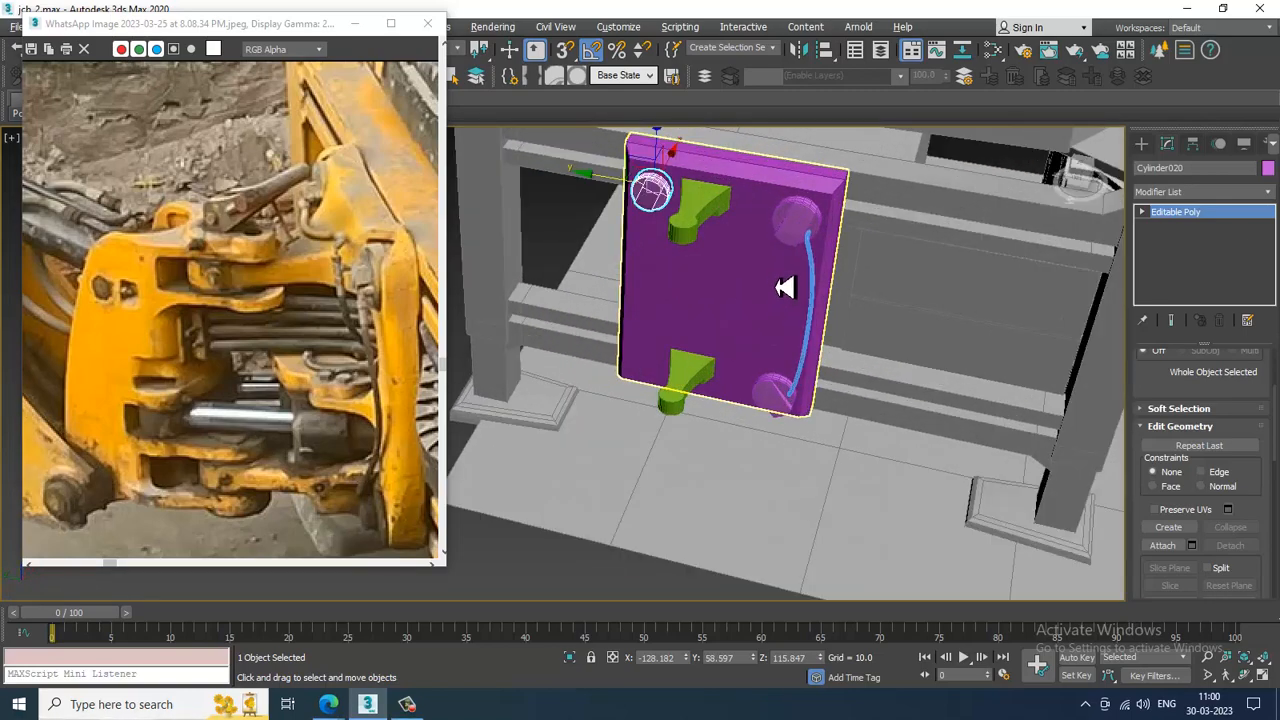
middle_click_drag(785, 287, 794, 306, "alt")
left_click(703, 202)
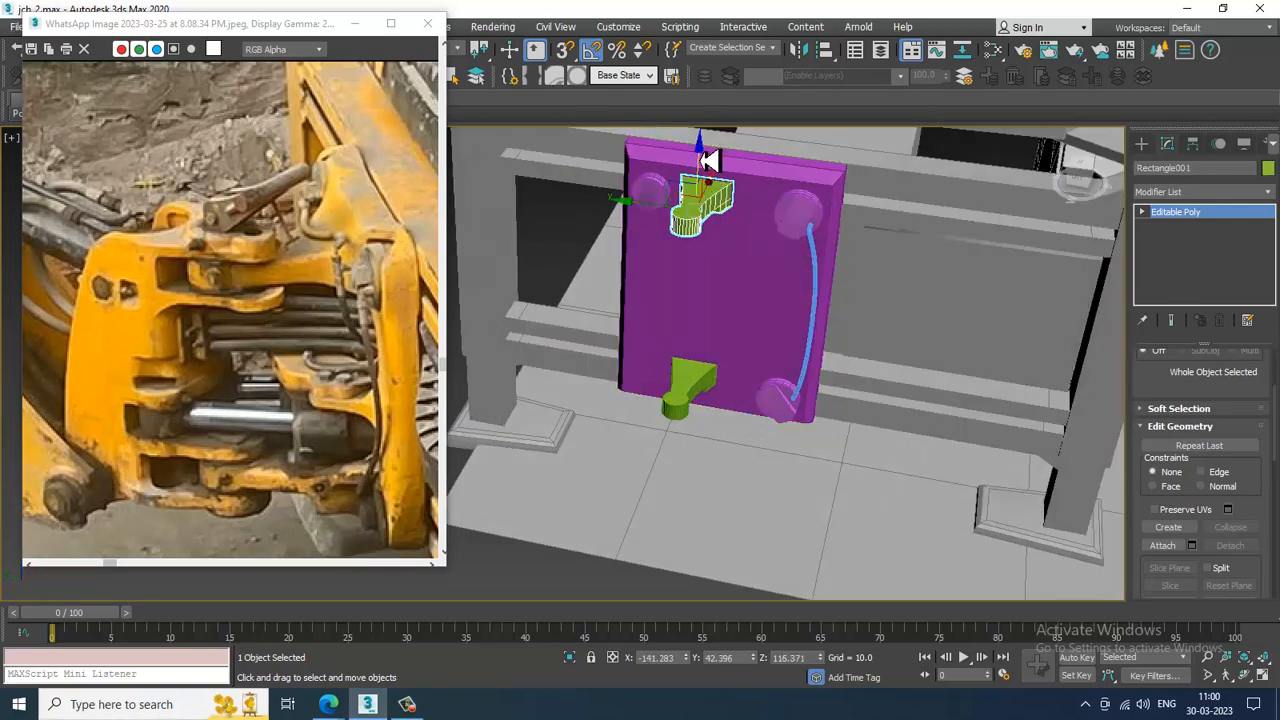
left_click_drag(722, 263, 714, 251, "shift")
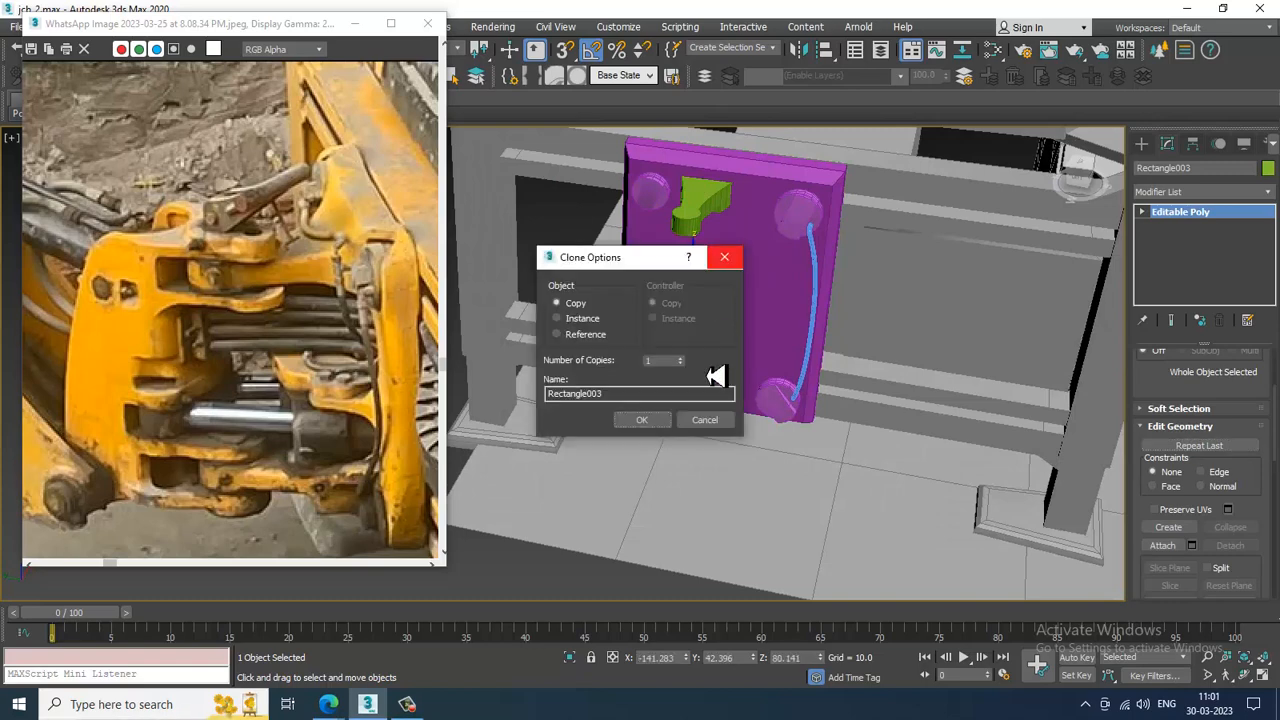
left_click(638, 420)
Step: Scale the copied hinge bracket down to about 43.73 percent and move it along X to about -133.04 toward the plate
key("r")
left_click_drag(694, 323, 760, 423)
key("w")
middle_click_drag(782, 350, 706, 343, "alt")
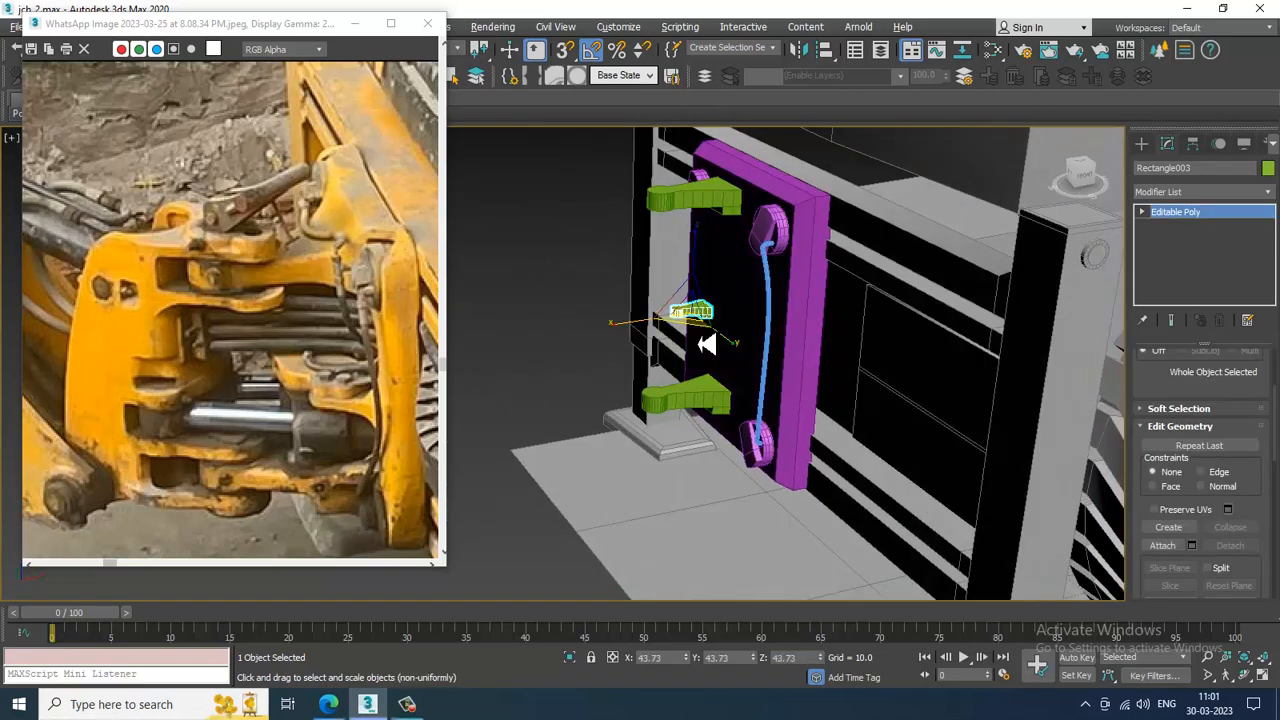
scroll(704, 338, "up", 3)
left_click_drag(723, 306, 768, 303)
Step: Move the small bracket along Y to about 20.46, scale it up uniformly, and adjust its X position to about -135.26
middle_click_drag(768, 303, 658, 297, "alt")
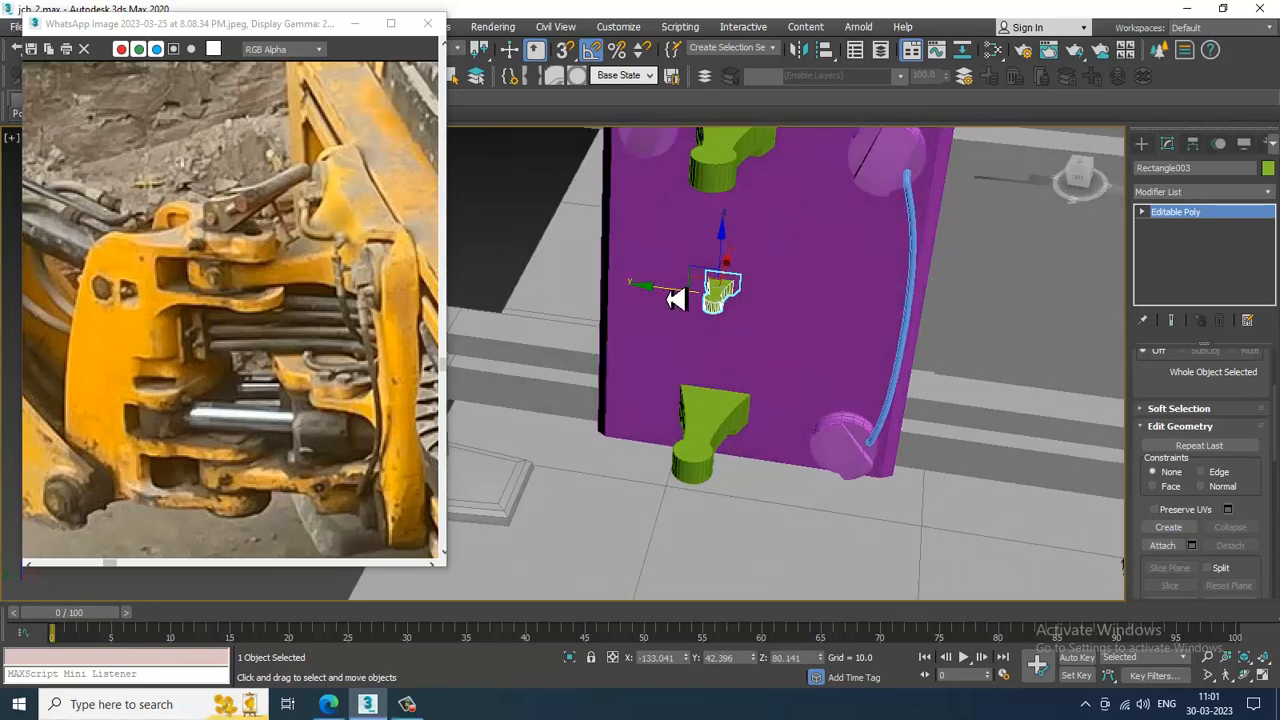
left_click_drag(676, 300, 815, 299)
key("r")
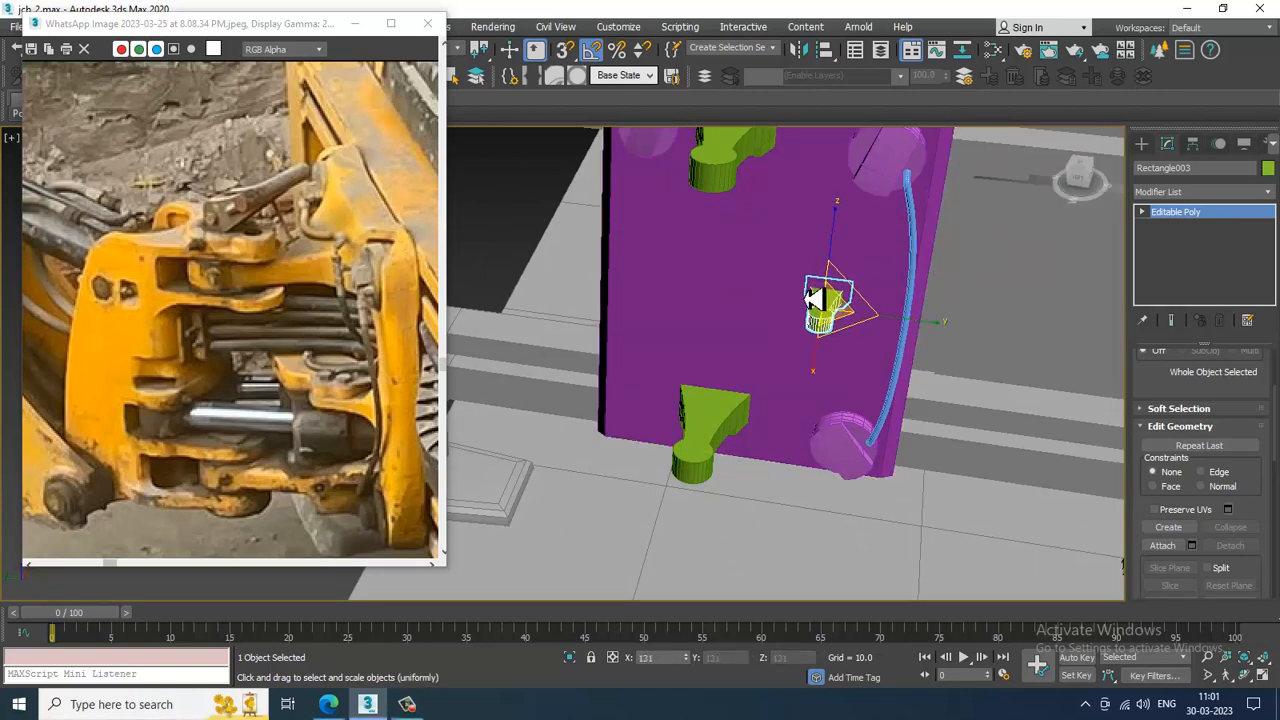
middle_click_drag(815, 298, 864, 313, "alt")
scroll(811, 322, "up", 3)
key("w")
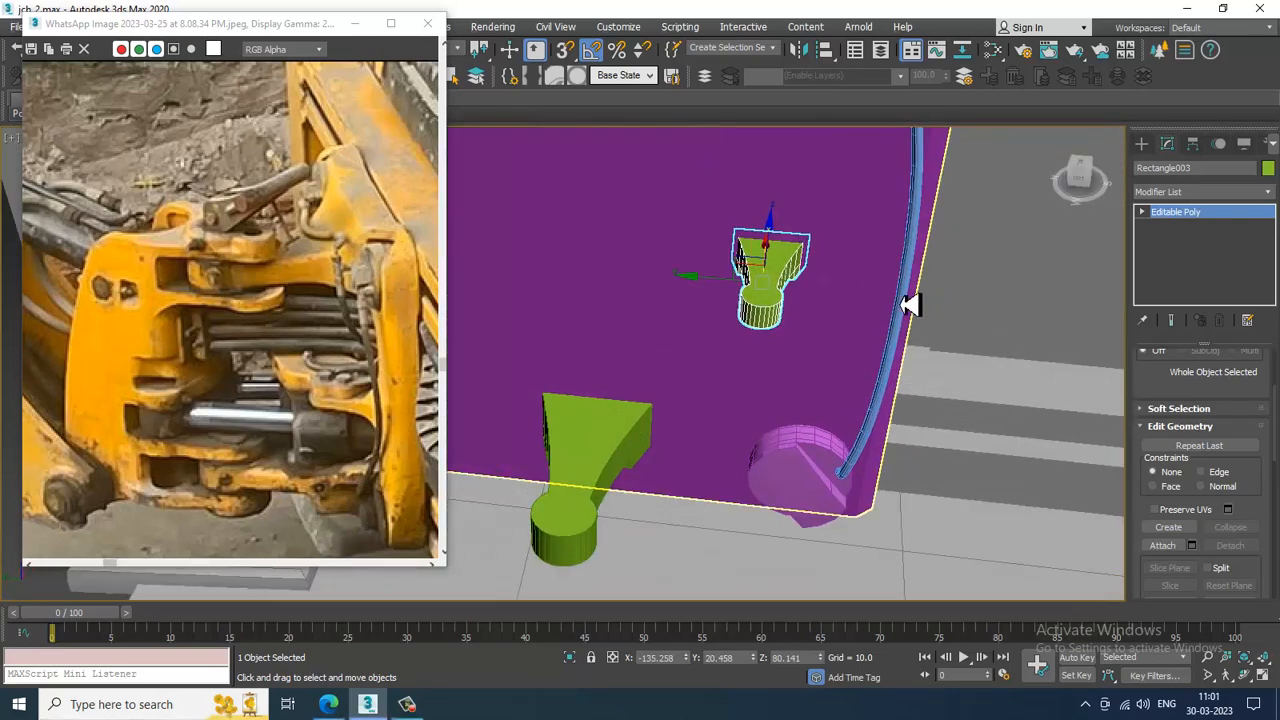
Step: In the Top view, turn off viewport rendering for new lines and begin a line outline from the copied round fitting outward along X
left_click(1141, 145)
key("alt+w")
right_click(520, 238)
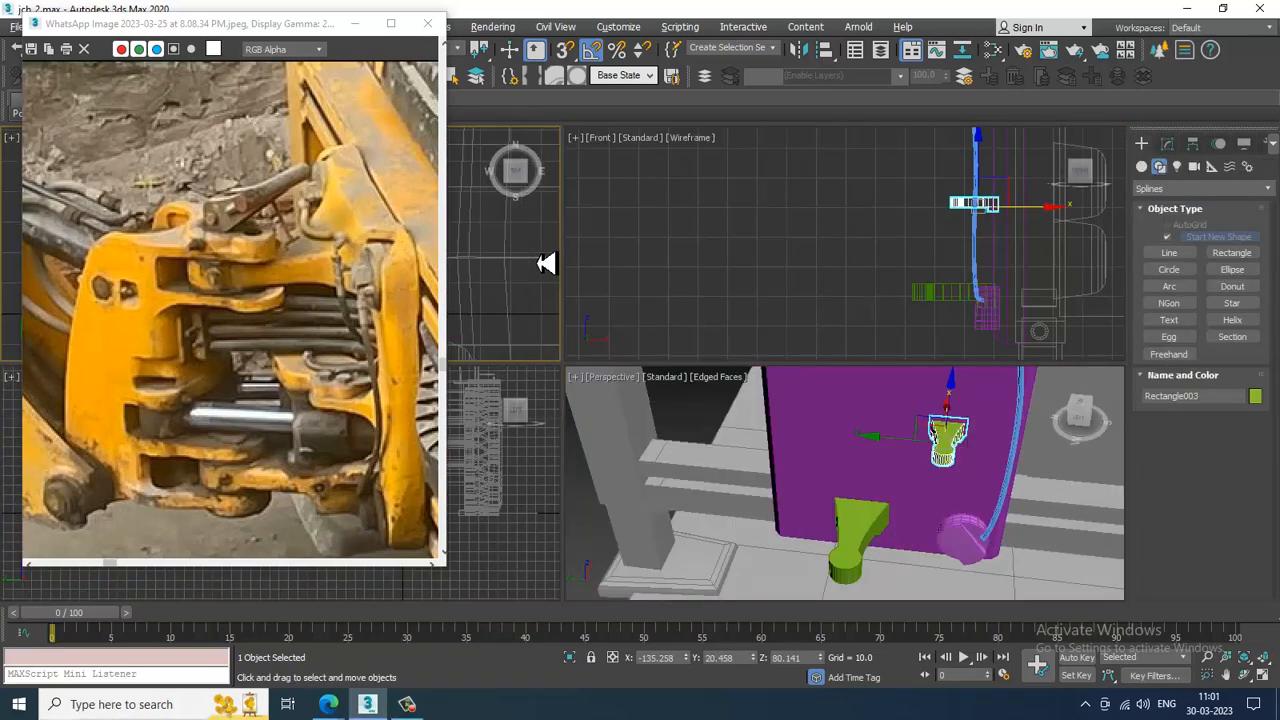
key("alt+w")
scroll(720, 234, "down", 6)
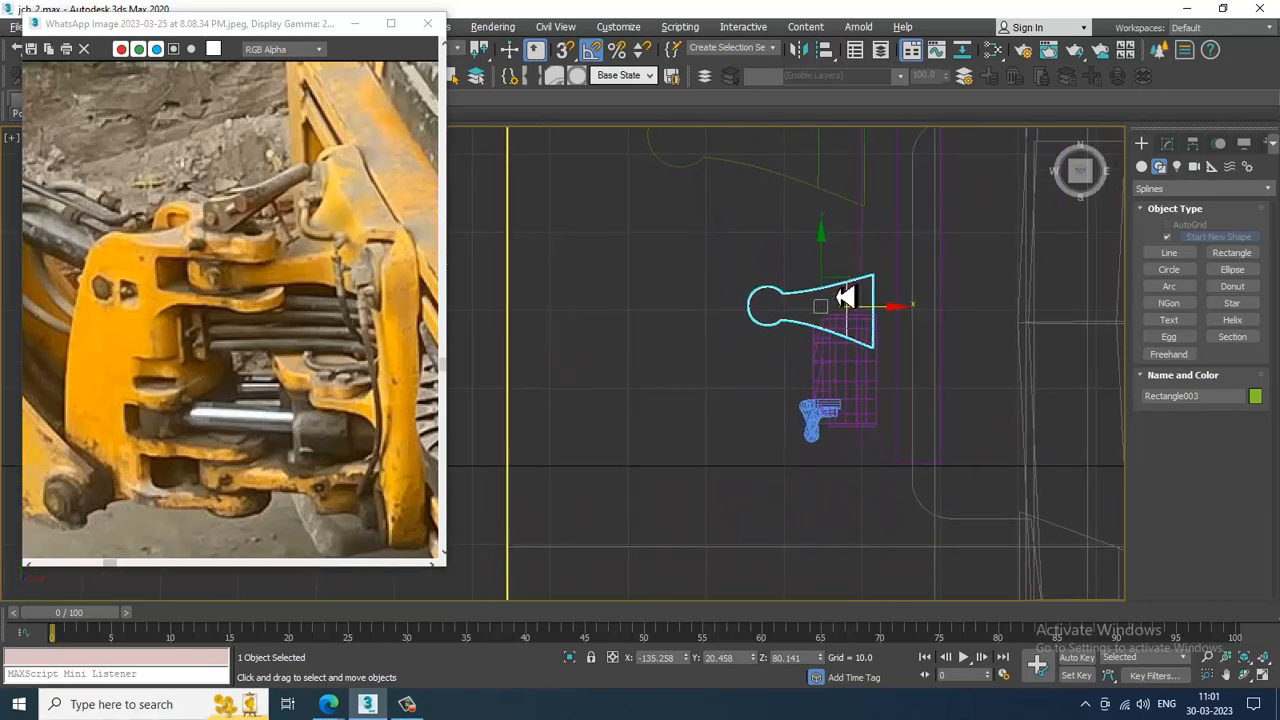
middle_click_drag(847, 297, 868, 331)
scroll(840, 350, "down", 4)
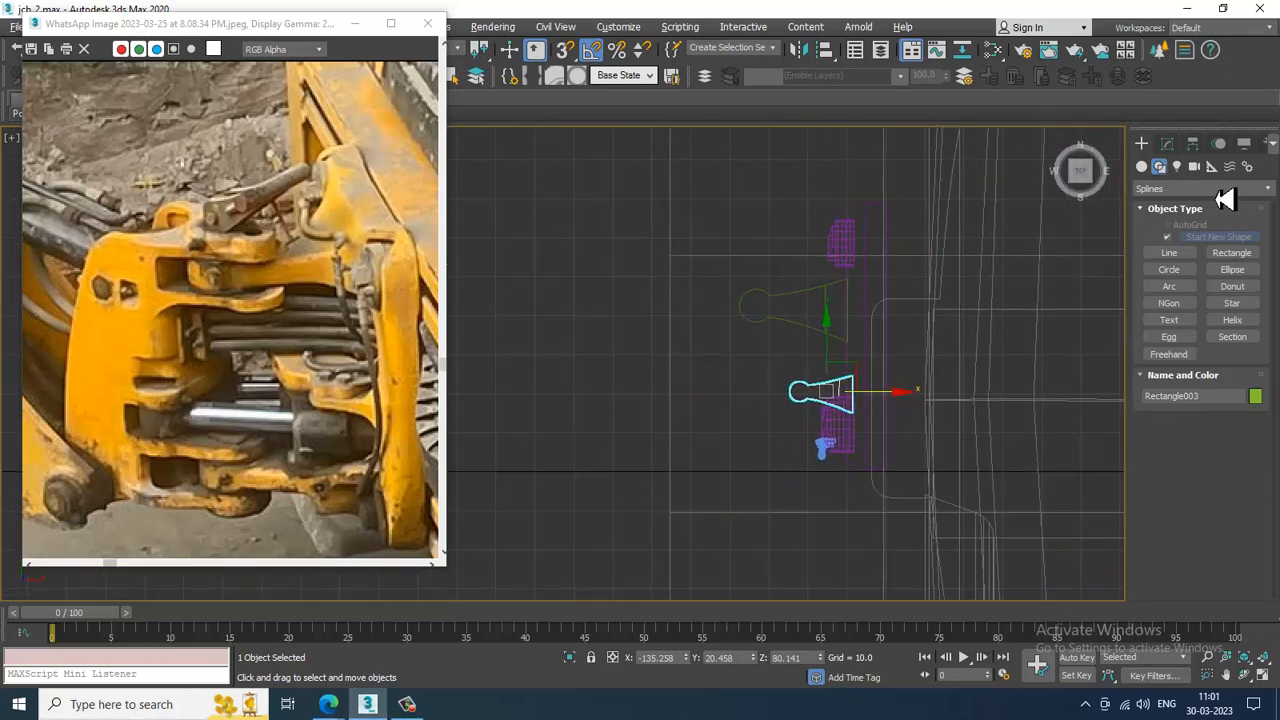
left_click(1187, 256)
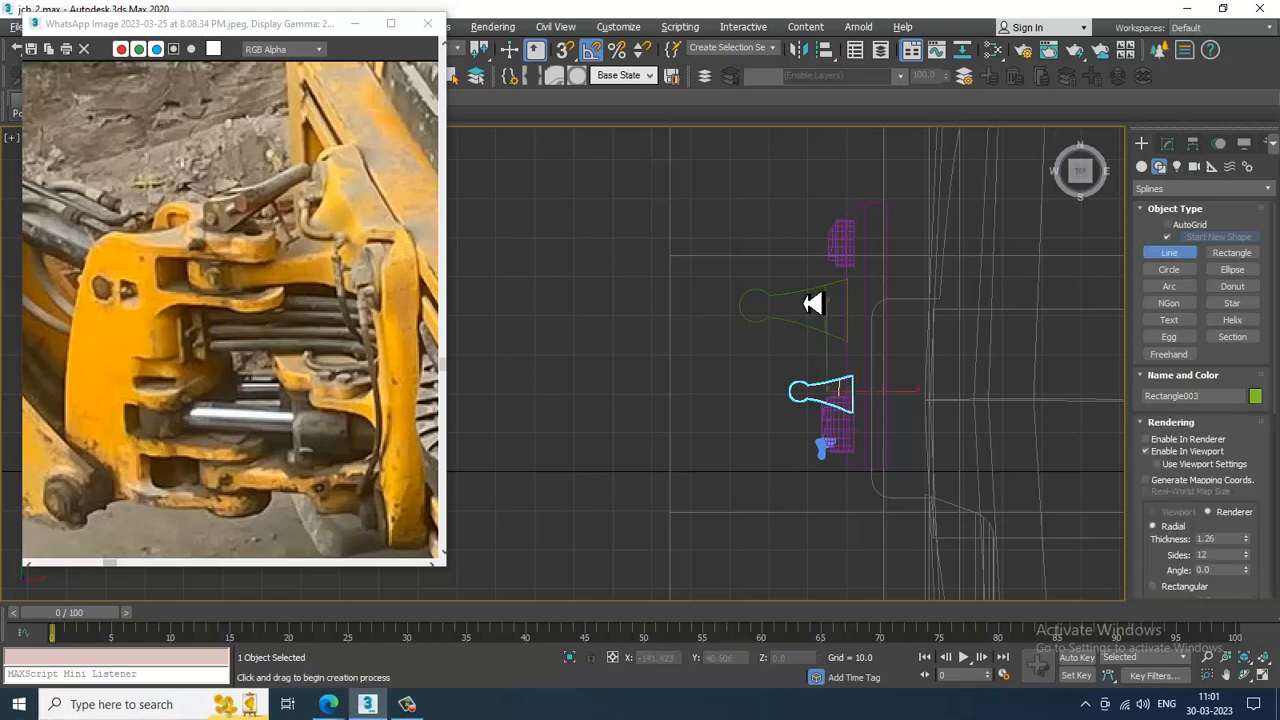
middle_click_drag(808, 302, 794, 335)
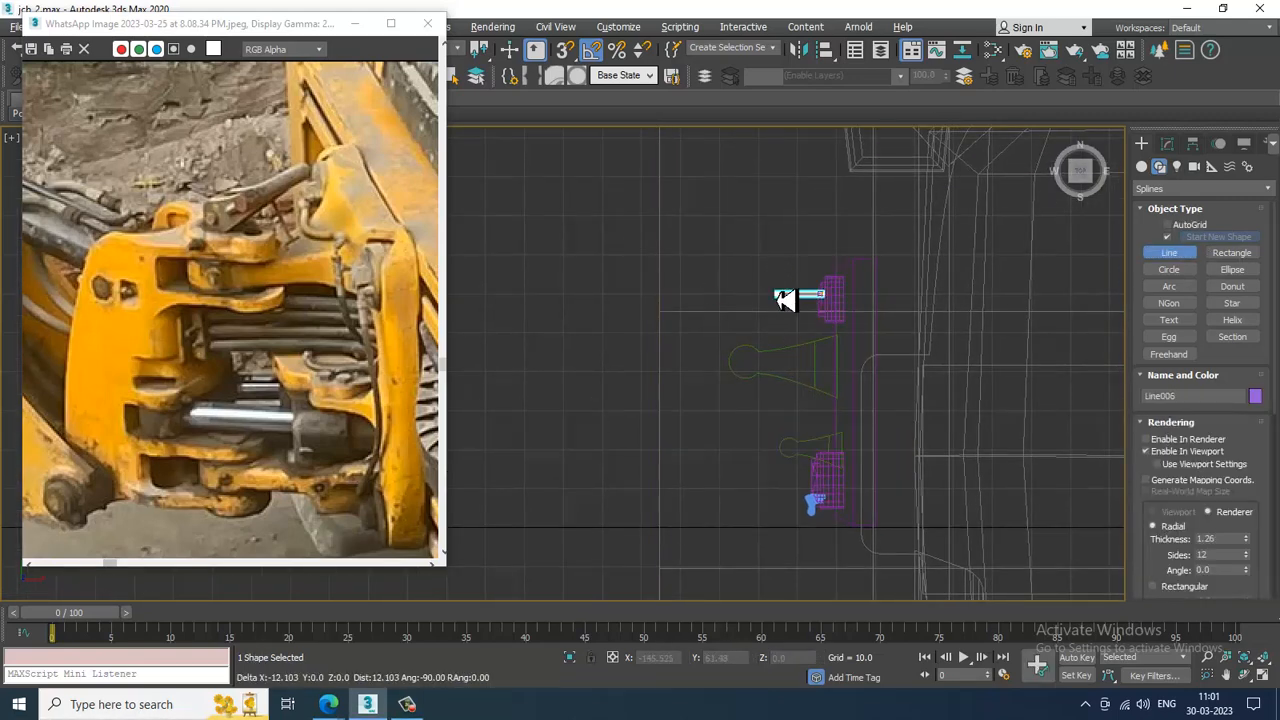
left_click(828, 304)
left_click(772, 304, "shift")
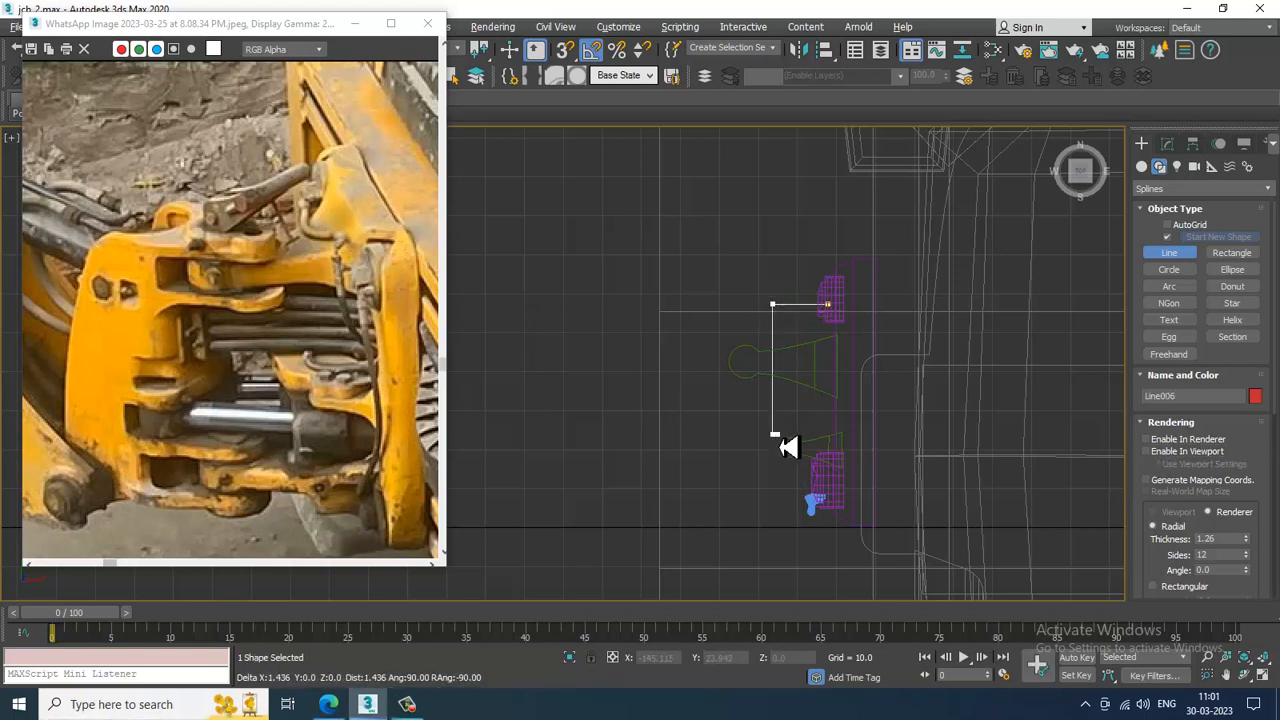
Step: Continue the line outline around the small hinge bracket with a notched lower edge, then back up to its start, and close the spline
left_click(792, 434)
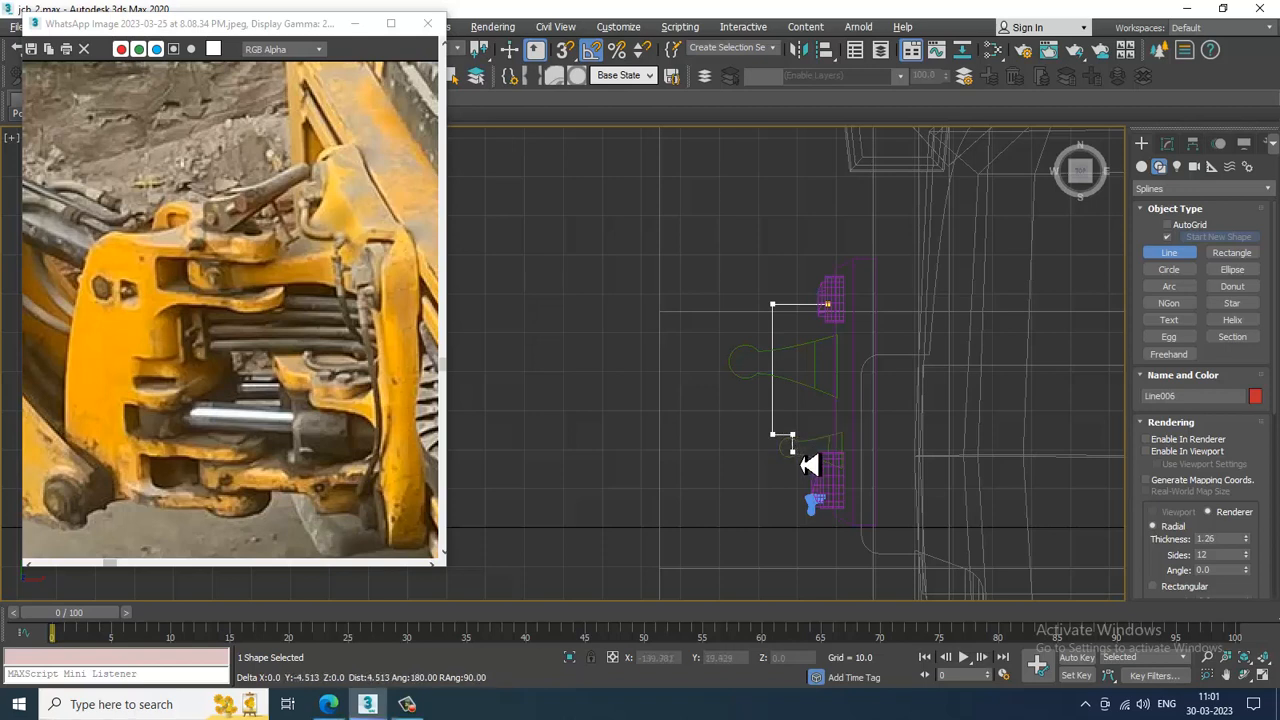
scroll(805, 455, "up", 3)
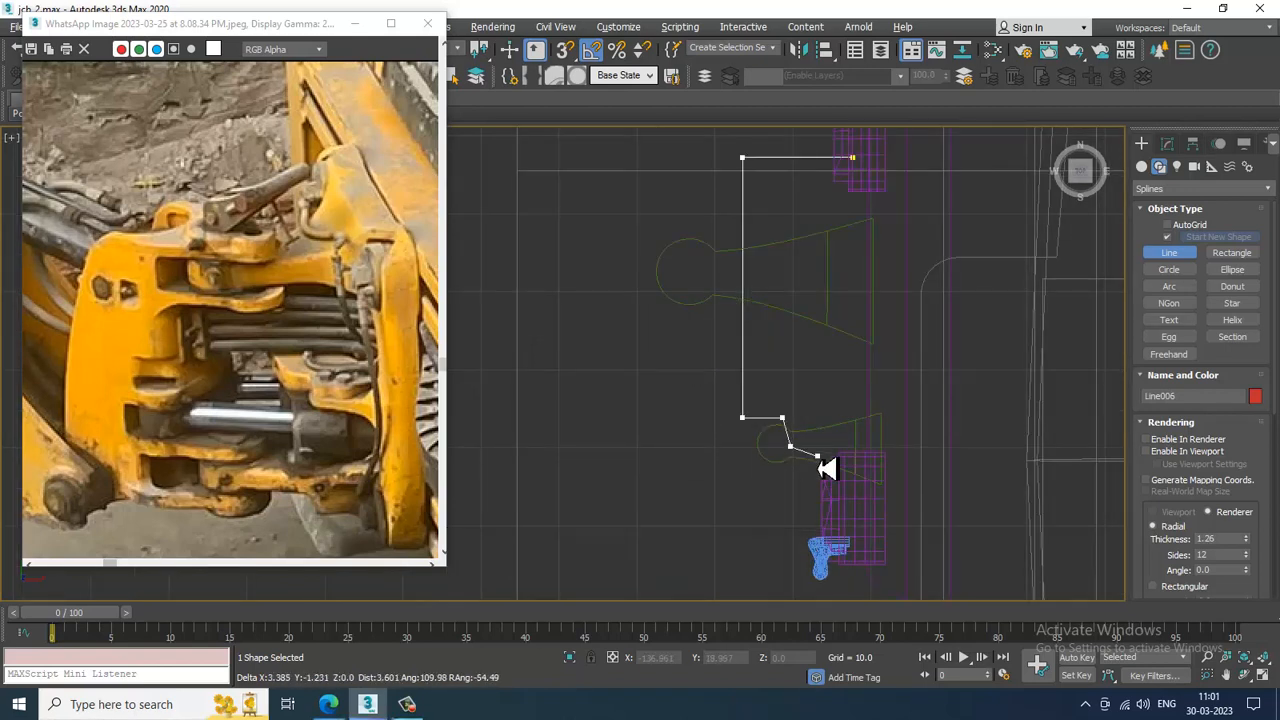
left_click(818, 458)
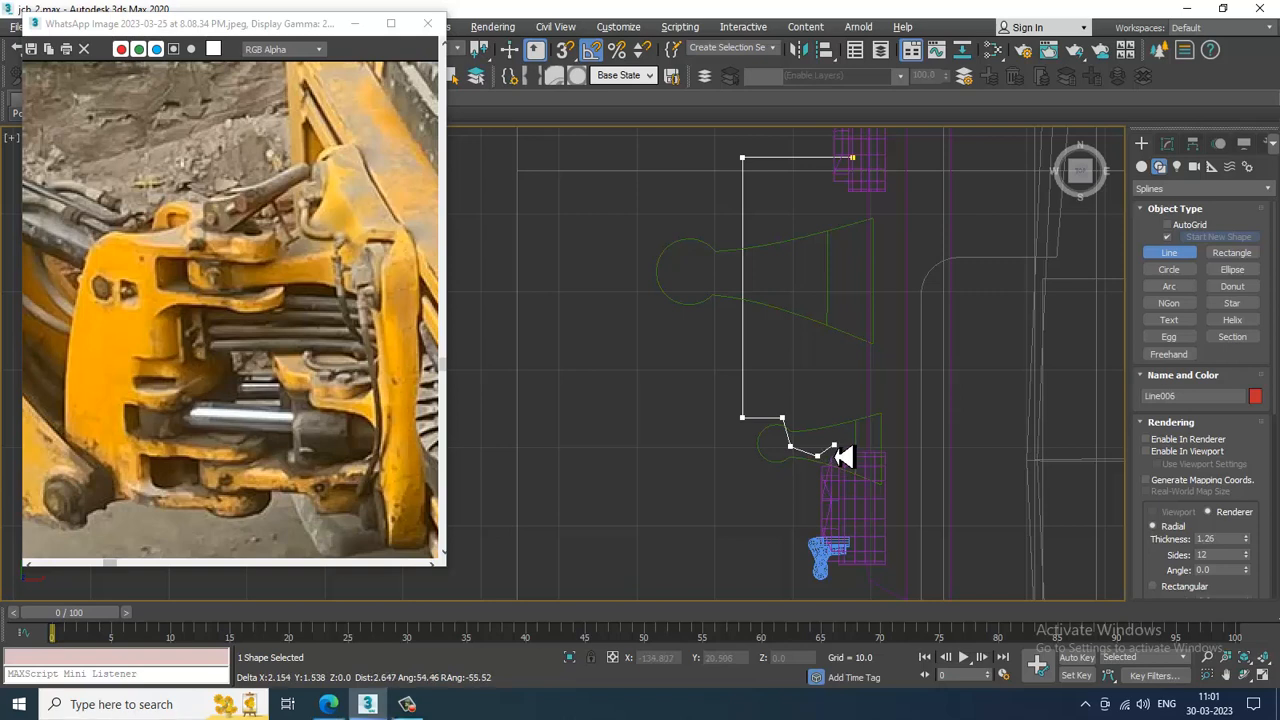
left_click(848, 454)
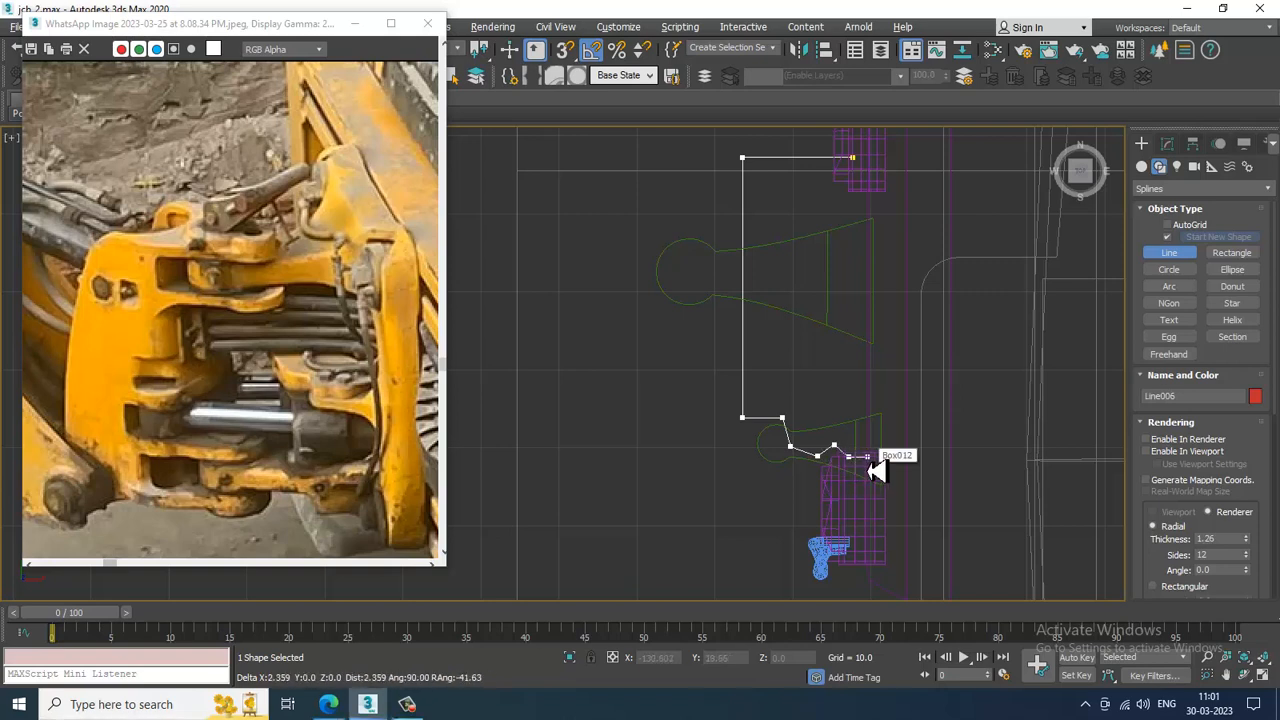
left_click(861, 460)
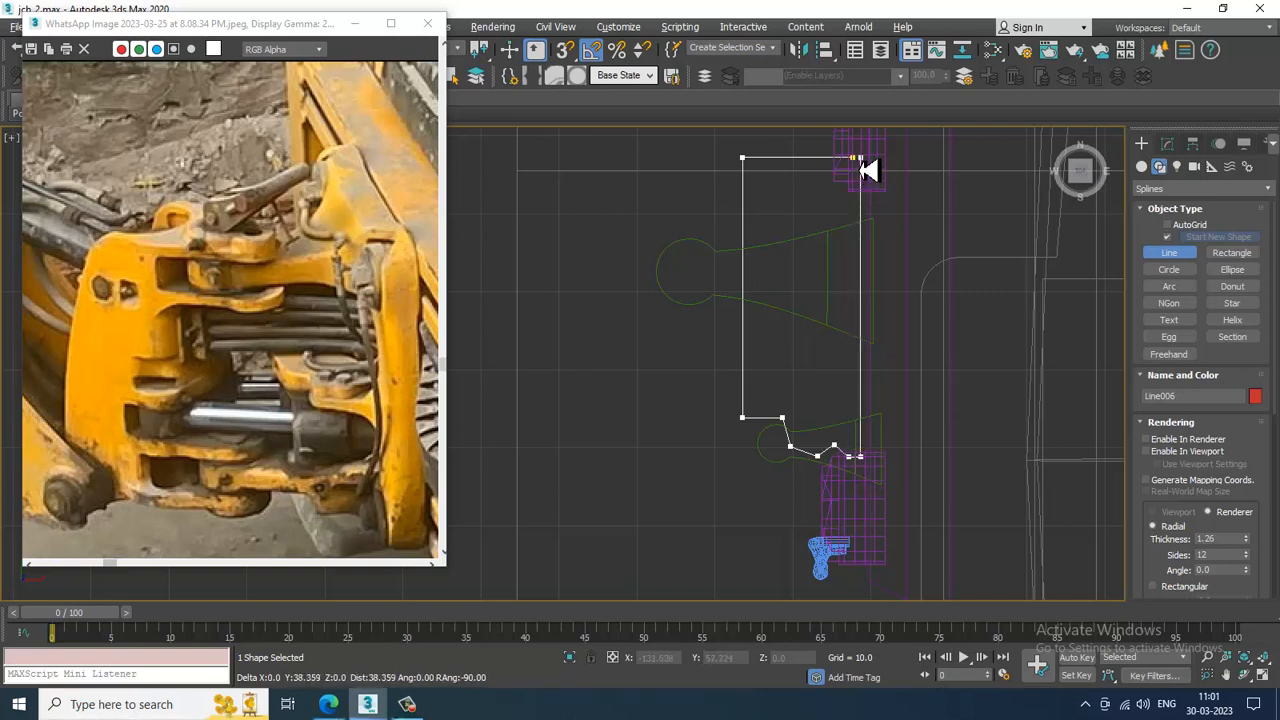
left_click(866, 168)
left_click(858, 168)
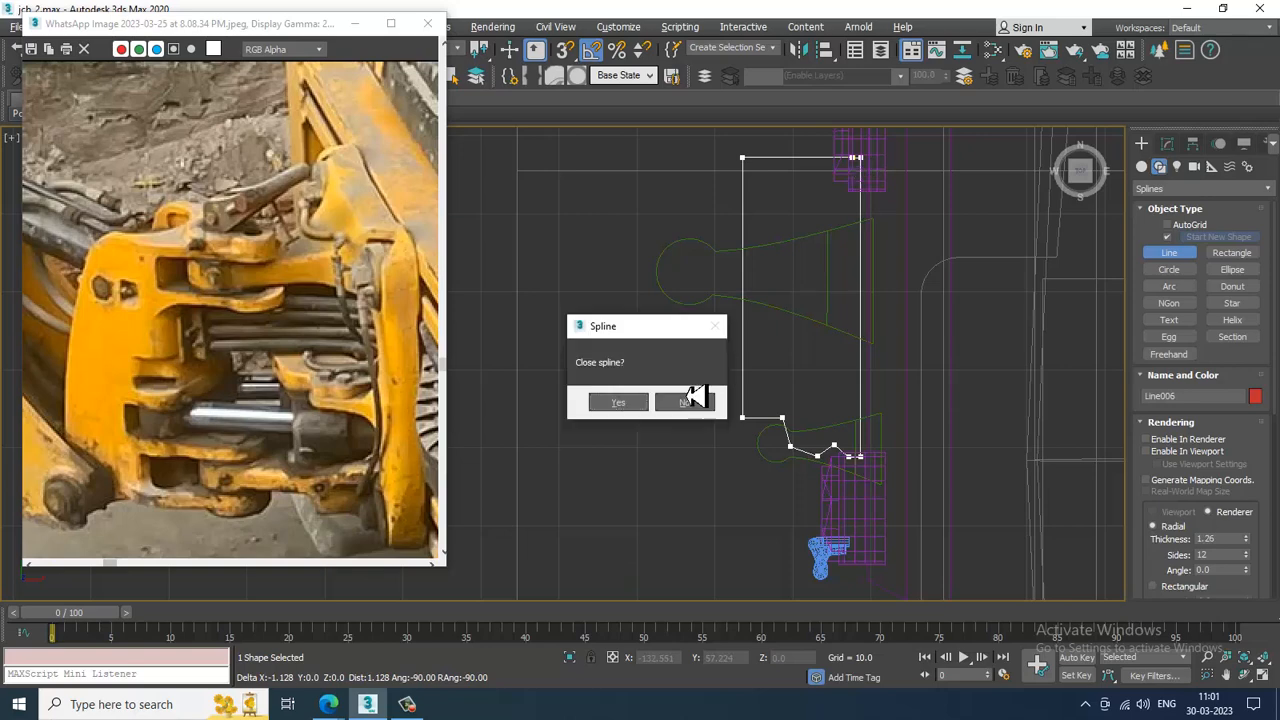
left_click(618, 403)
Step: Fillet the outline's lower outer corner and the corners of its notched edge around the small hinge bracket
scroll(871, 366, "up", 3)
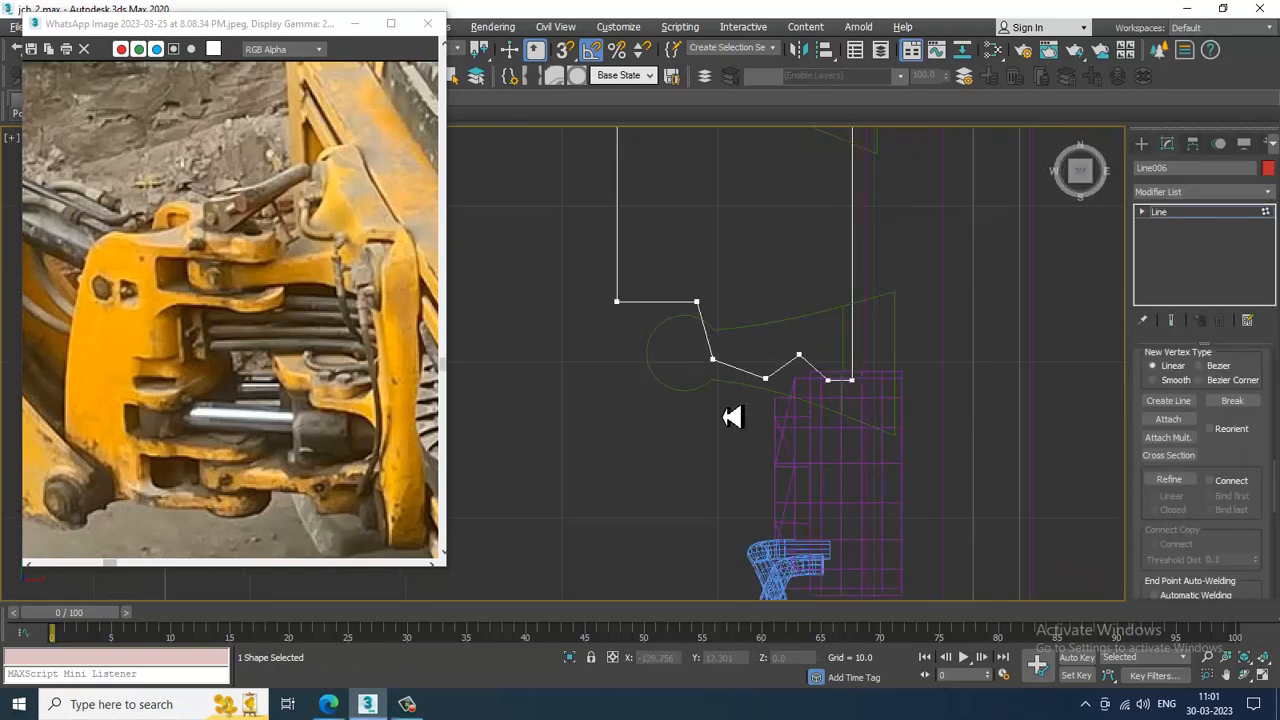
left_click(714, 357)
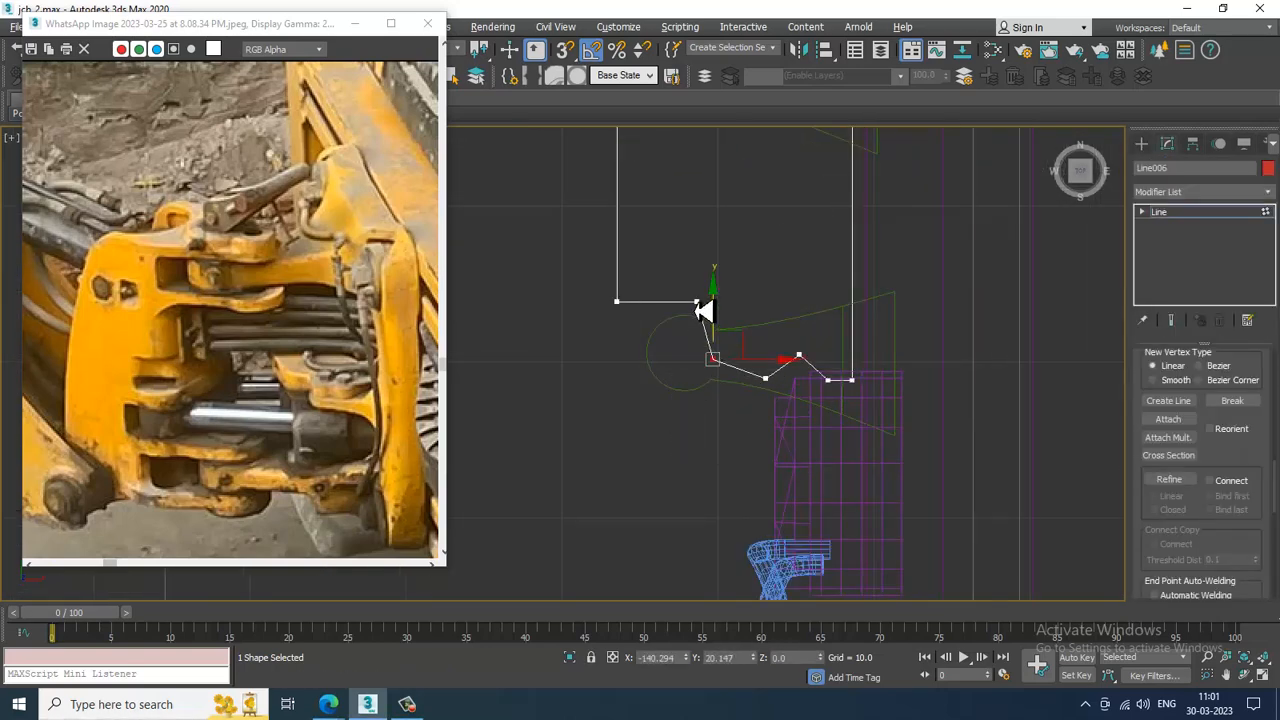
scroll(1250, 546, "down", 5)
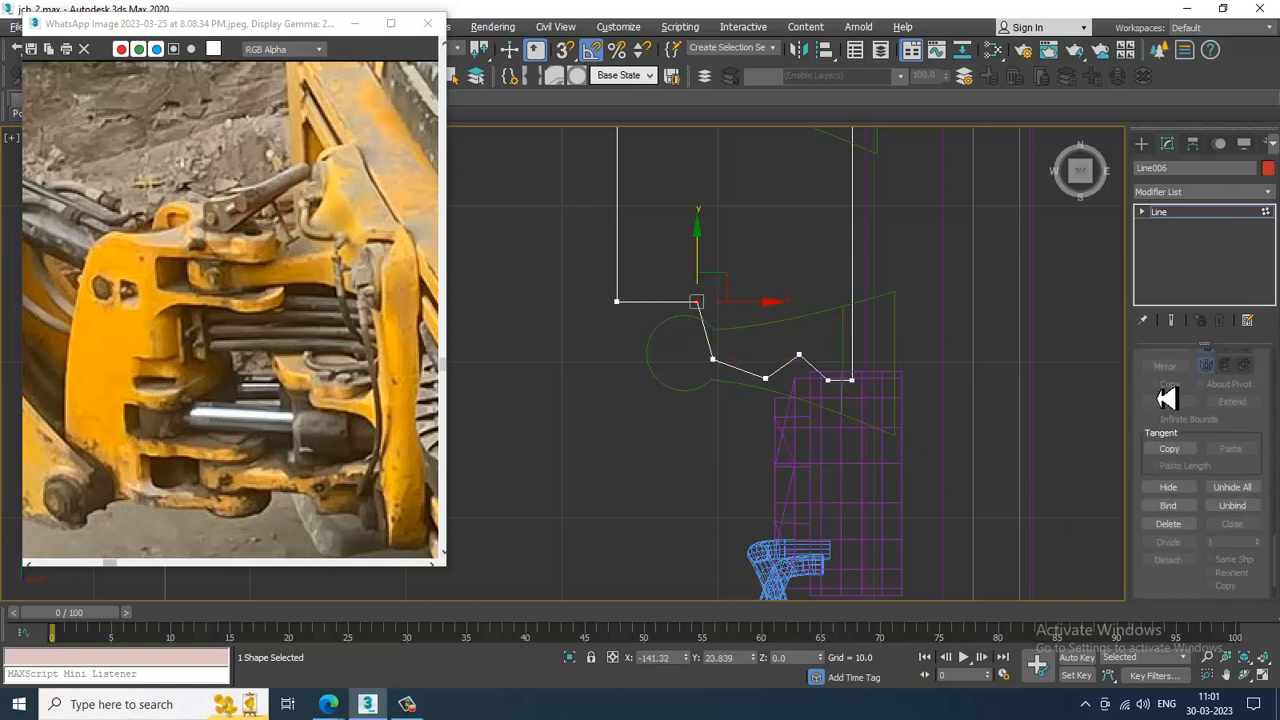
scroll(1175, 474, "up", 3)
left_click(1172, 402)
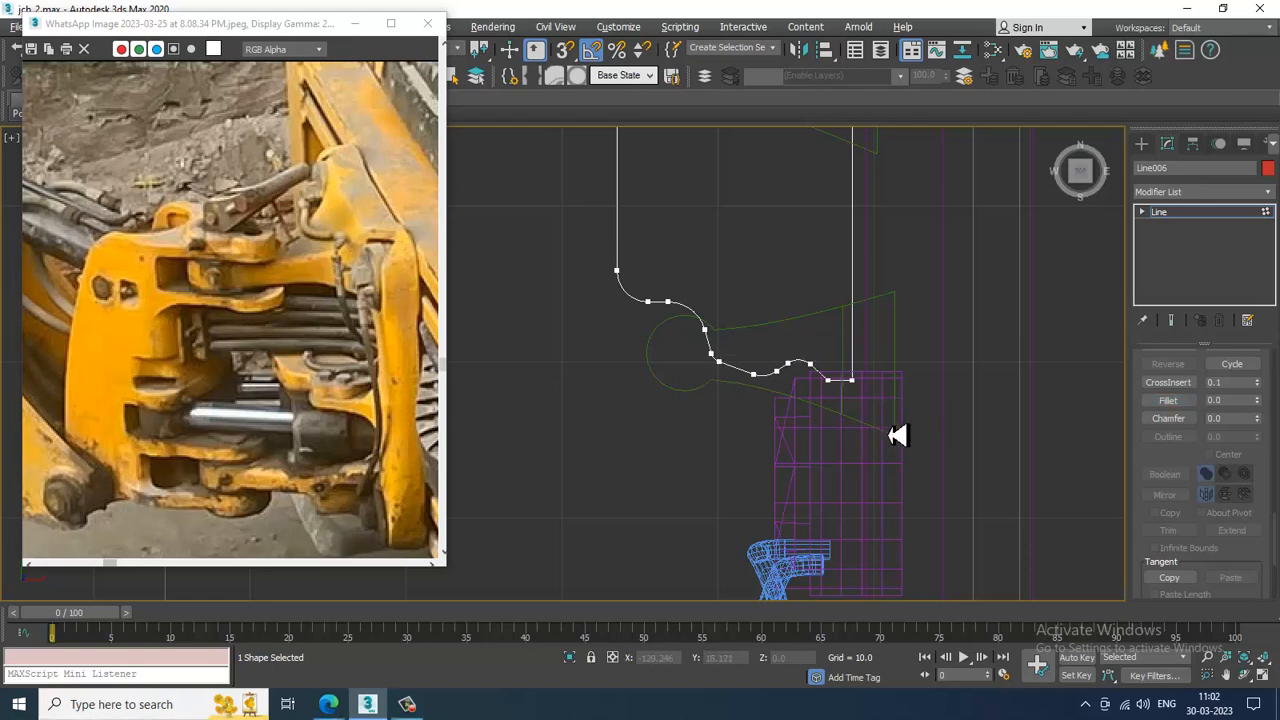
left_click(1211, 214)
Step: In the perspective view, raise the closed outline along Z to about 84.3, just above the small hinge bracket
key("alt+w")
mouse_move(851, 486)
middle_mouse_down("alt")
mouse_move(931, 514)
mouse_move(840, 490)
middle_mouse_up("alt")
key("alt+w")
scroll(925, 492, "down", 3)
scroll(838, 487, "down", 2)
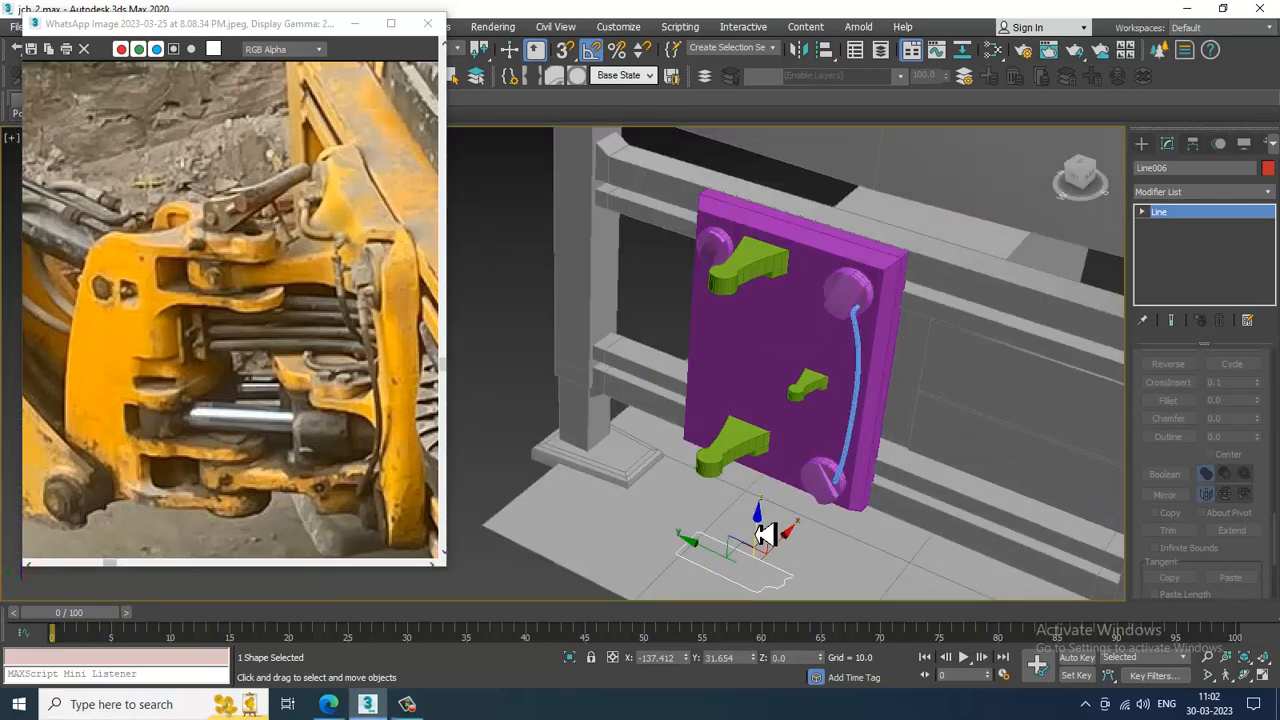
left_click_drag(760, 534, 783, 335)
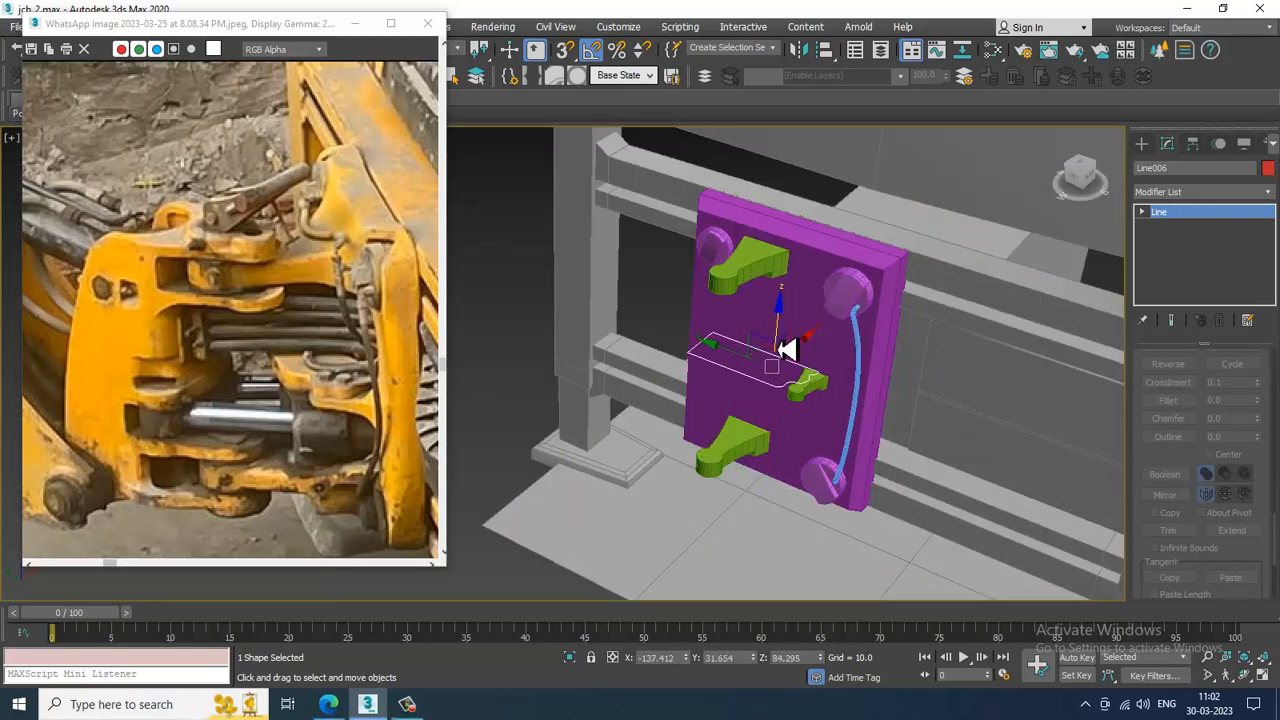
Step: Apply an Extrude modifier to the outline with an amount of 2
left_click(1200, 191)
key("e")
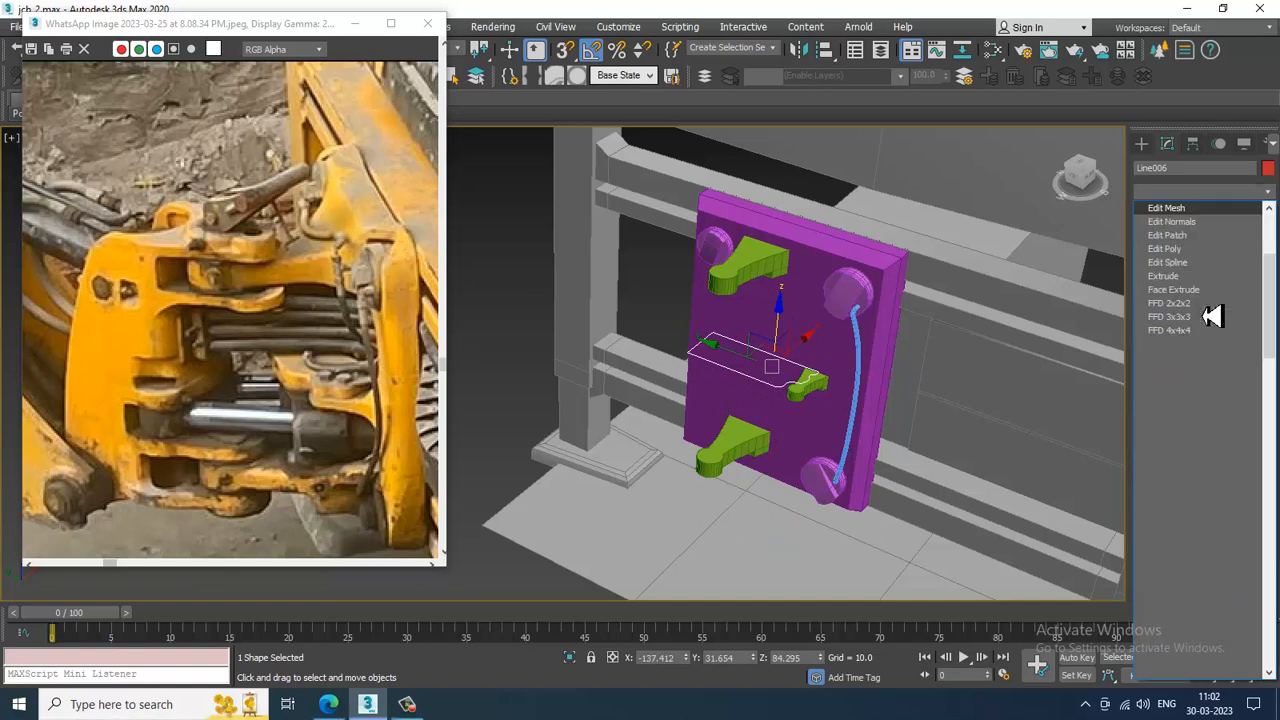
key("Return")
middle_click_drag(804, 393, 791, 380, "alt")
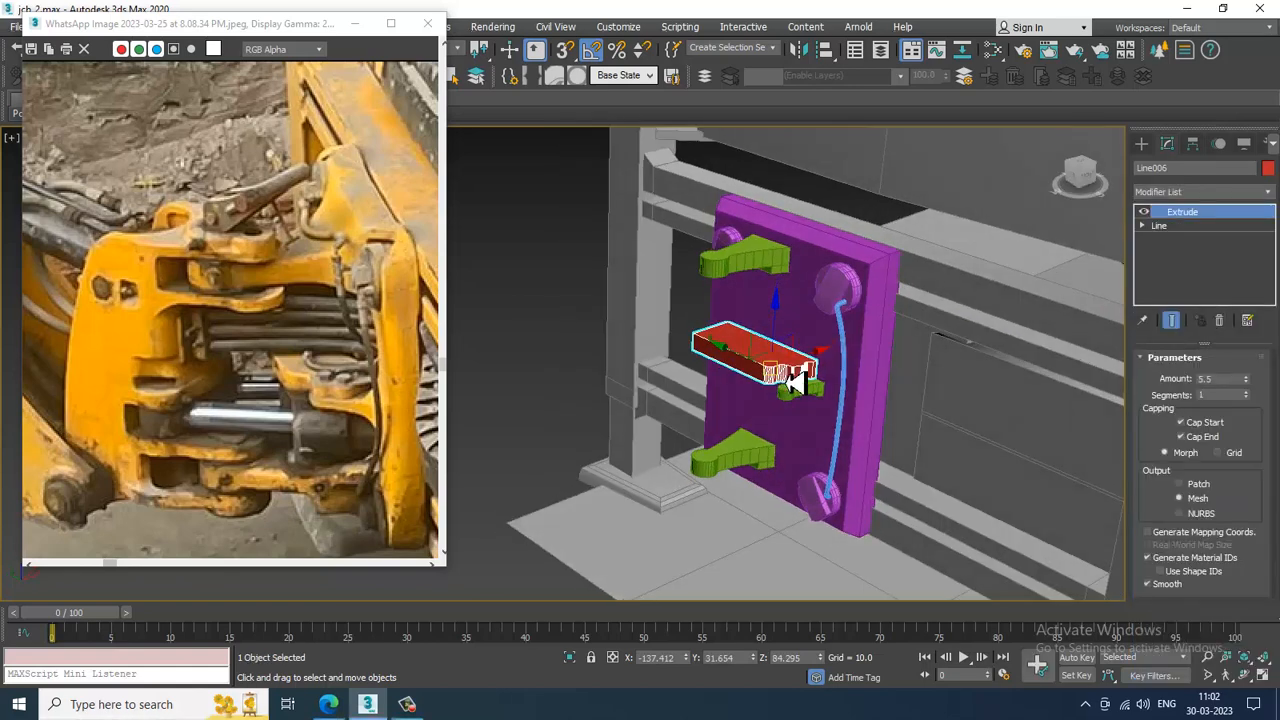
scroll(793, 380, "up", 3)
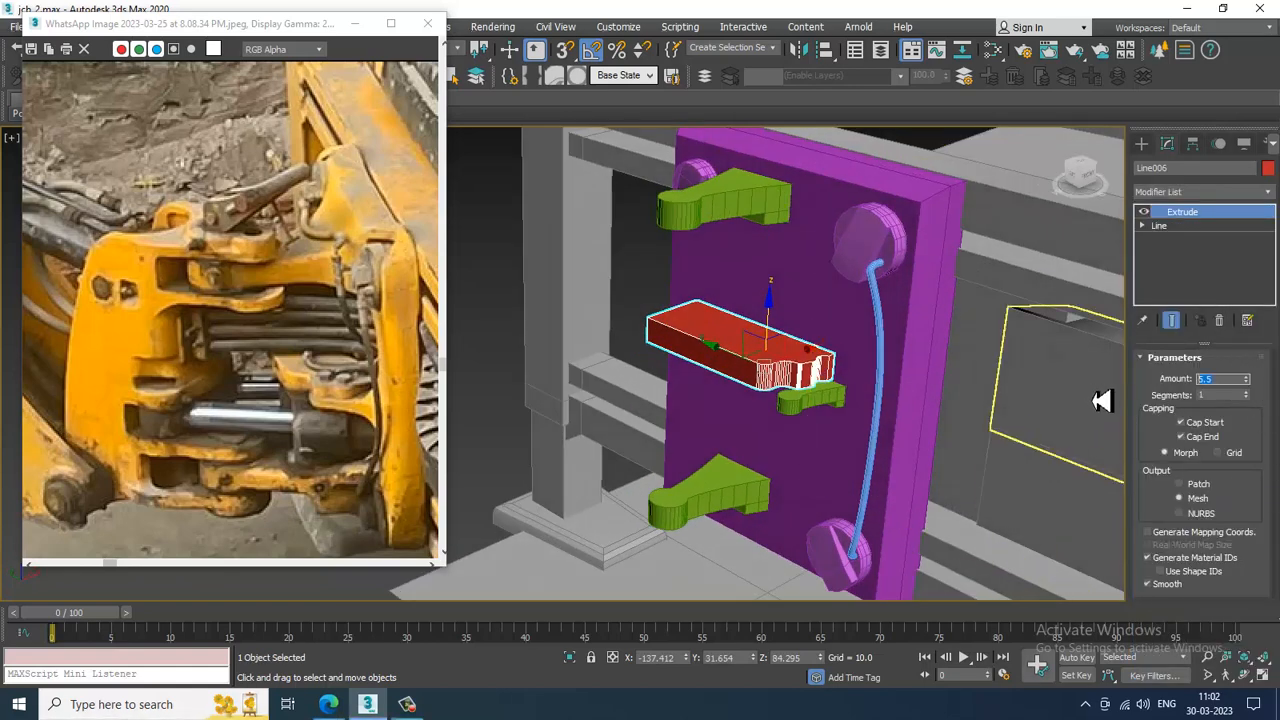
type("2")
key("Return")
Step: Lower the extruded red plate along Z to about 83.22, onto the small hinge bracket
scroll(800, 350, "up", 5)
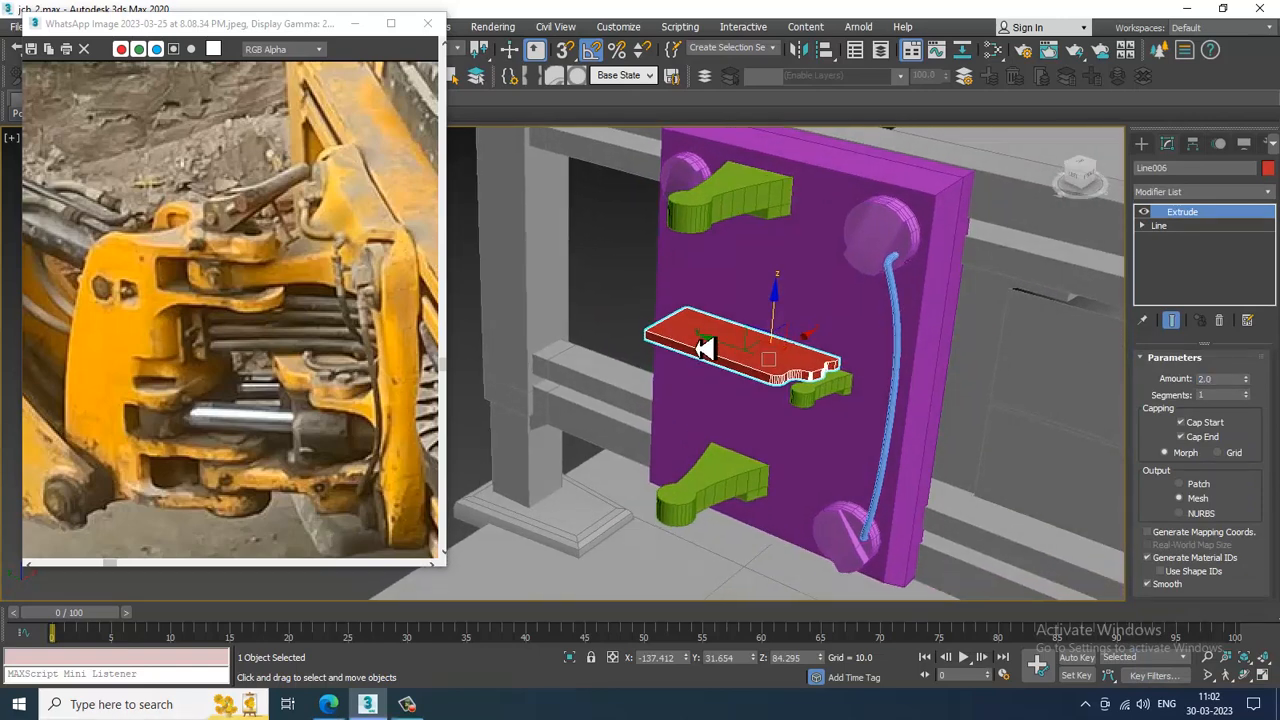
left_click_drag(800, 330, 825, 340)
middle_click_drag(850, 367, 960, 398, "alt")
middle_click_drag(960, 398, 868, 403)
scroll(868, 403, "up", 3)
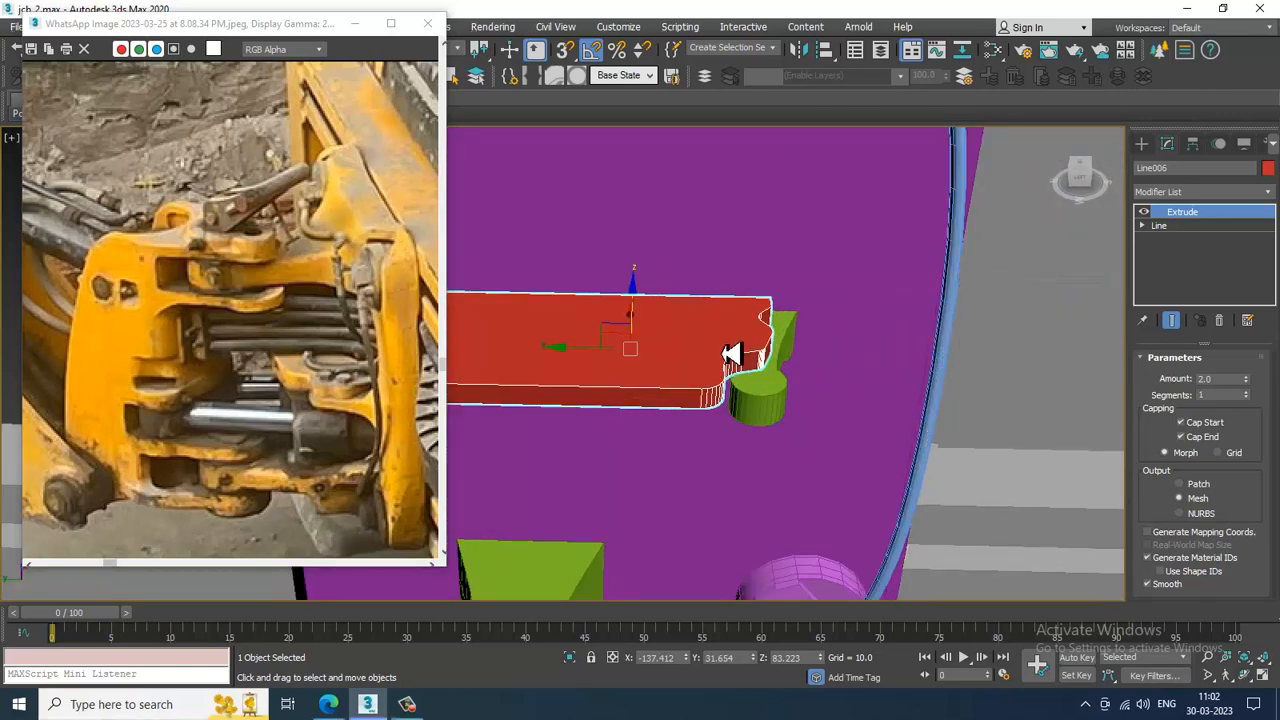
Step: Move the vertices at the plate's notched end along Y by about -1.2, and return to the Extrude level
left_click(1142, 226)
left_click(1167, 239)
left_click_drag(645, 251, 718, 386)
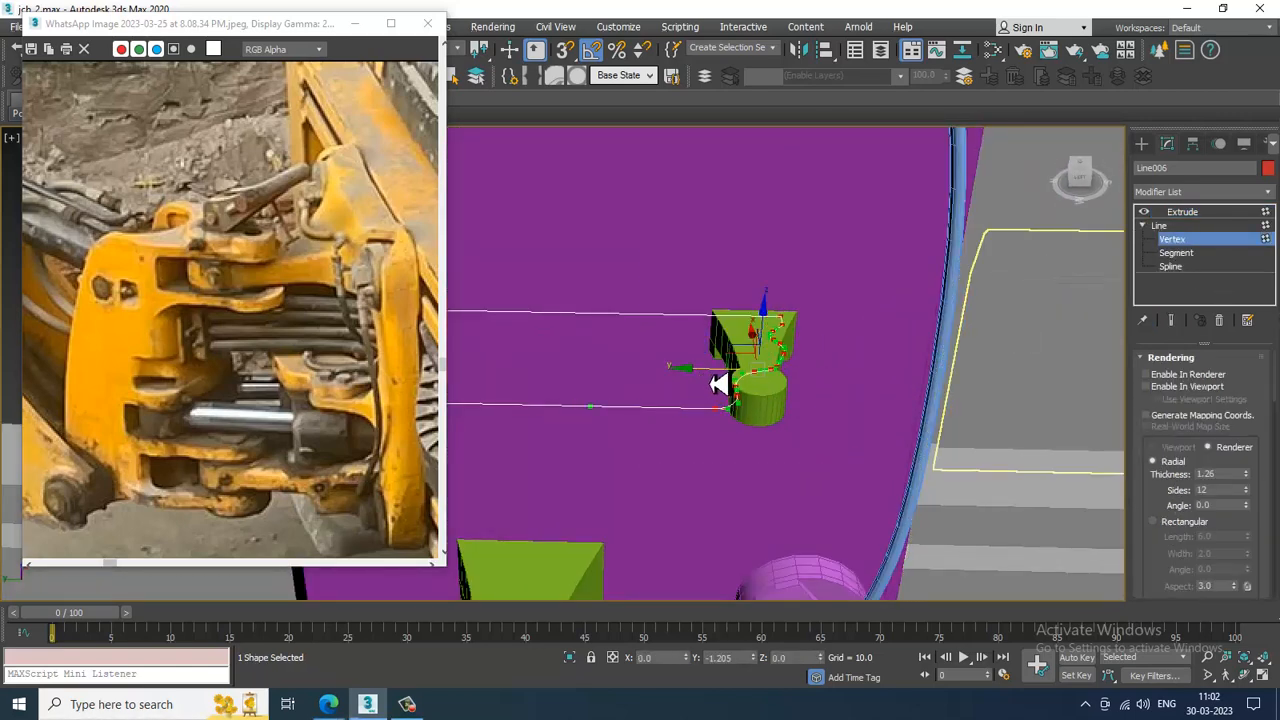
left_click(1214, 212)
left_click(412, 705)
left_click(416, 706)
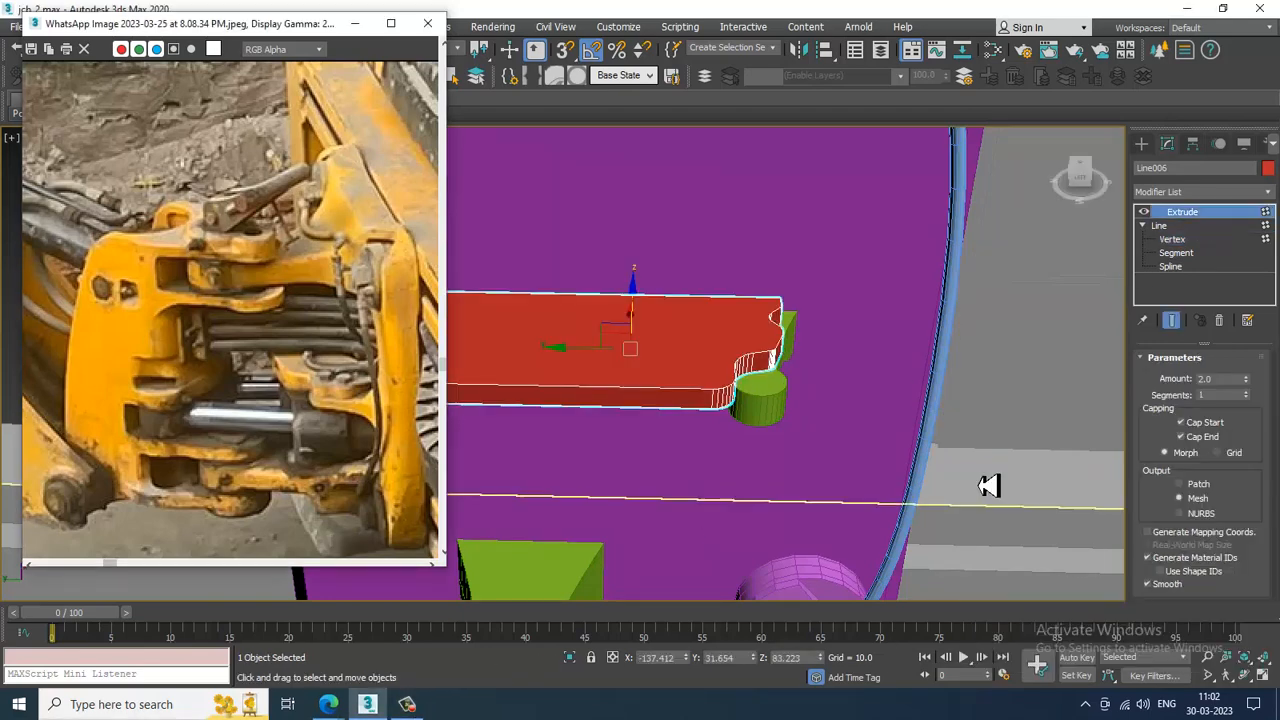
middle_click_drag(950, 450, 798, 404, "alt")
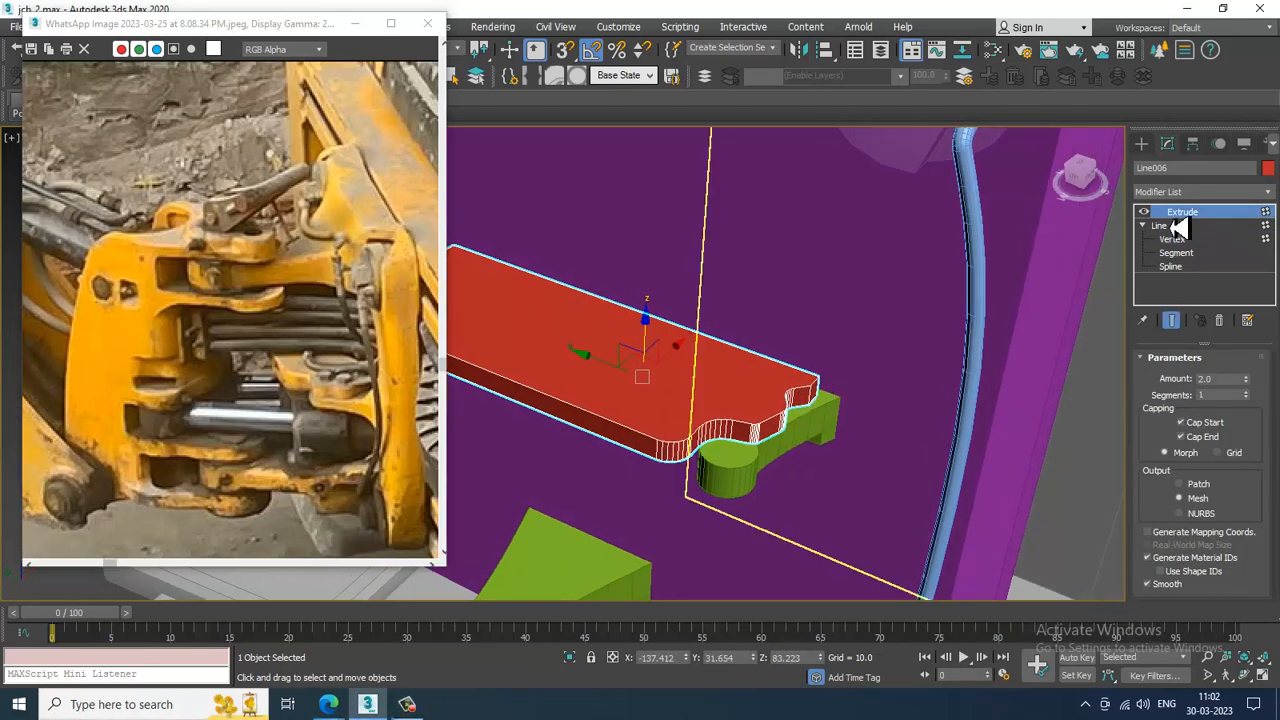
left_click(1143, 145)
scroll(858, 440, "down", 6)
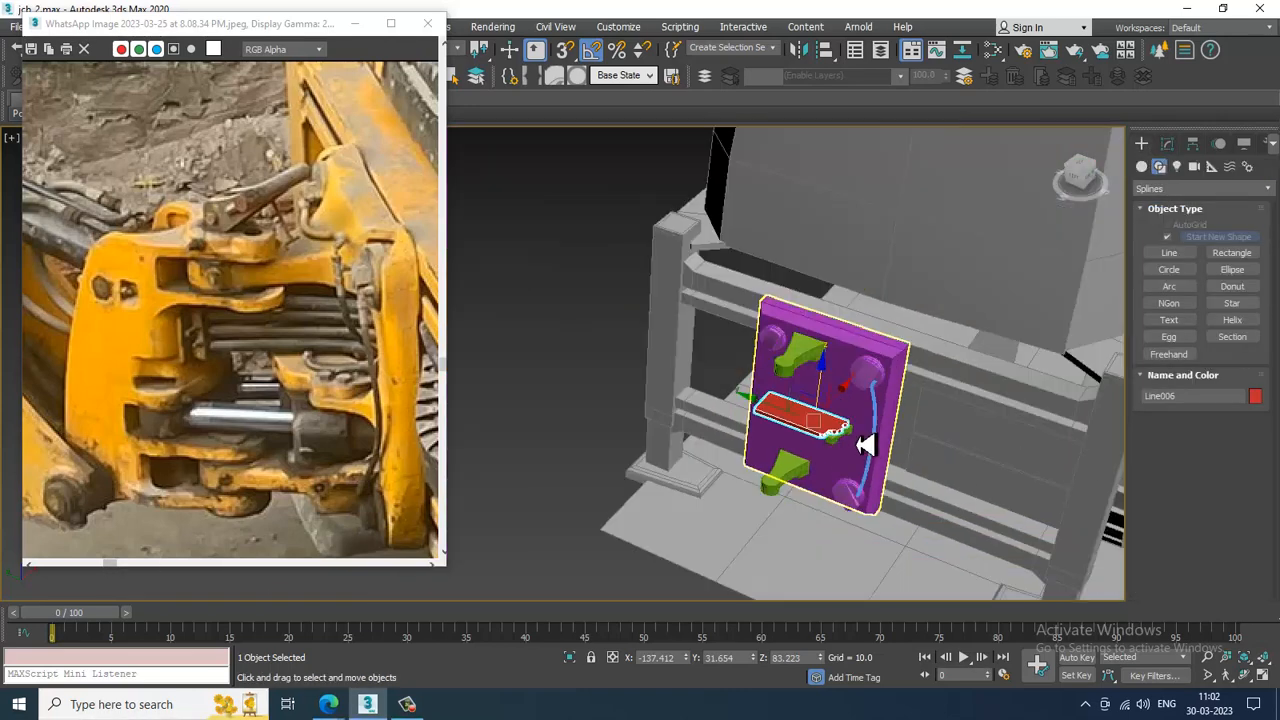
mouse_move(858, 440)
middle_mouse_down("alt")
mouse_move(866, 428)
mouse_move(914, 430)
mouse_move(903, 354)
middle_mouse_up("alt")
scroll(920, 430, "up", 6)
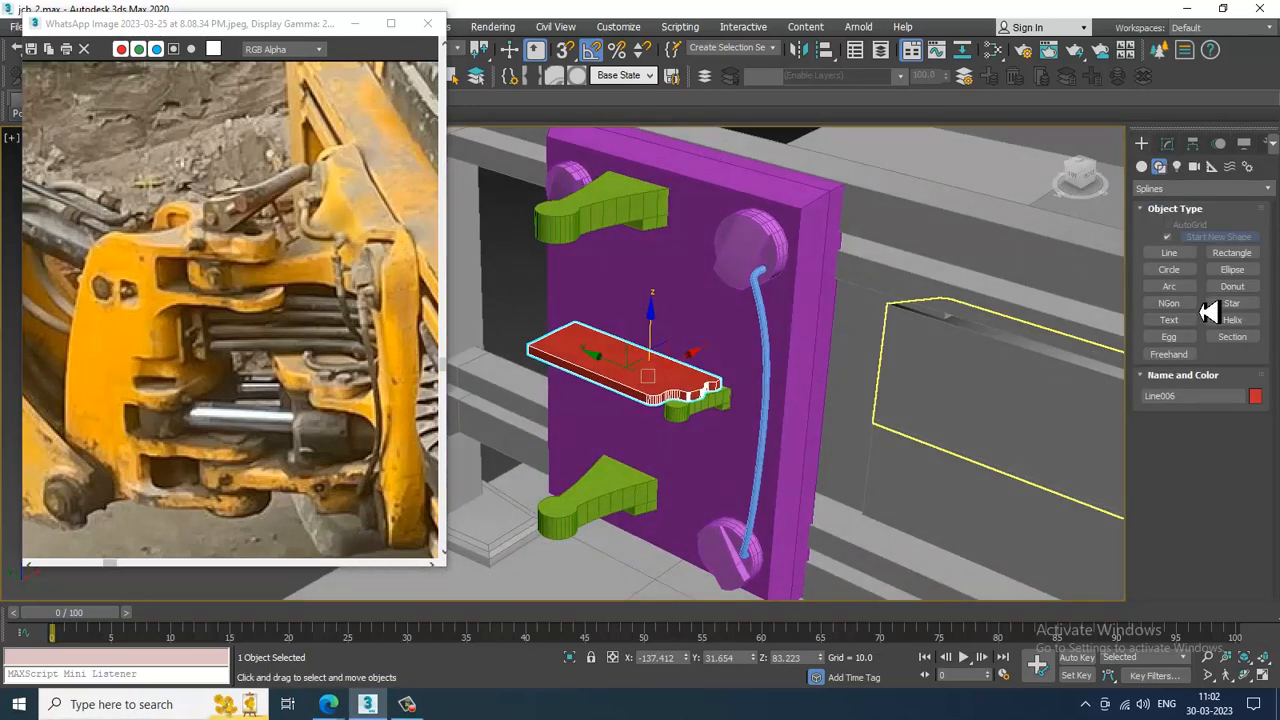
left_click(1141, 166)
left_click(1169, 273)
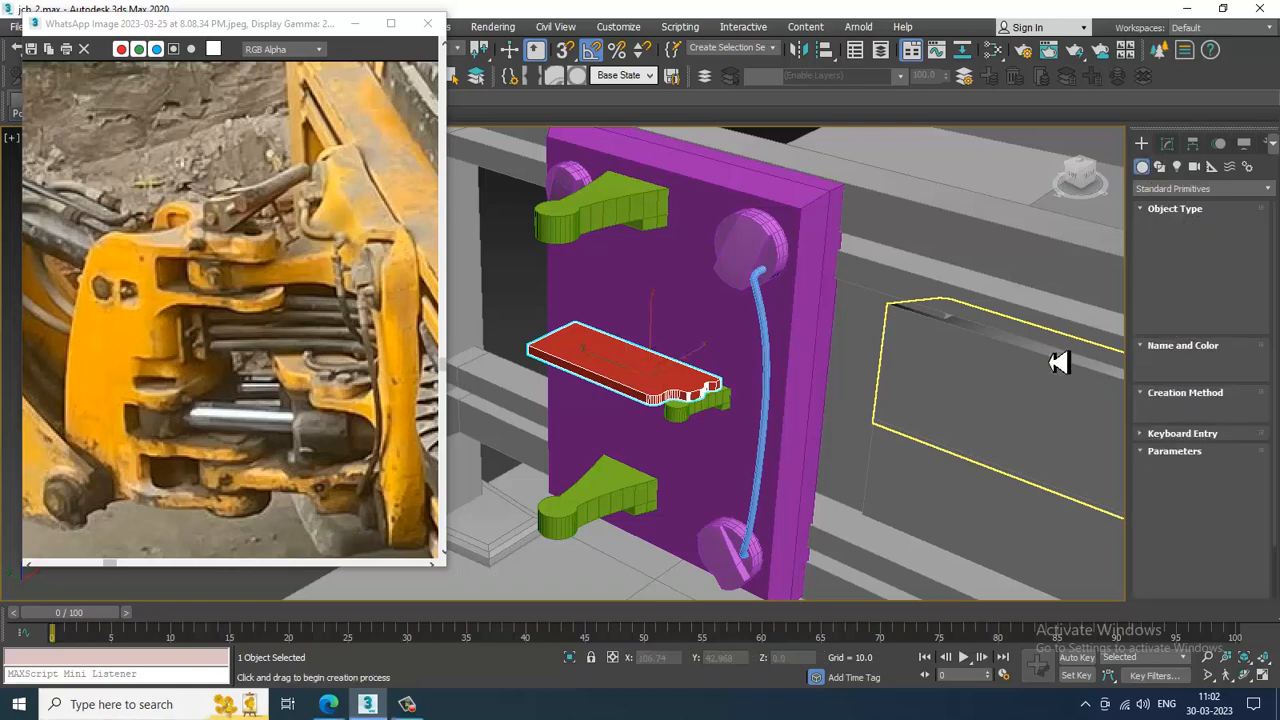
scroll(829, 309, "up", 10)
scroll(592, 396, "up", 5)
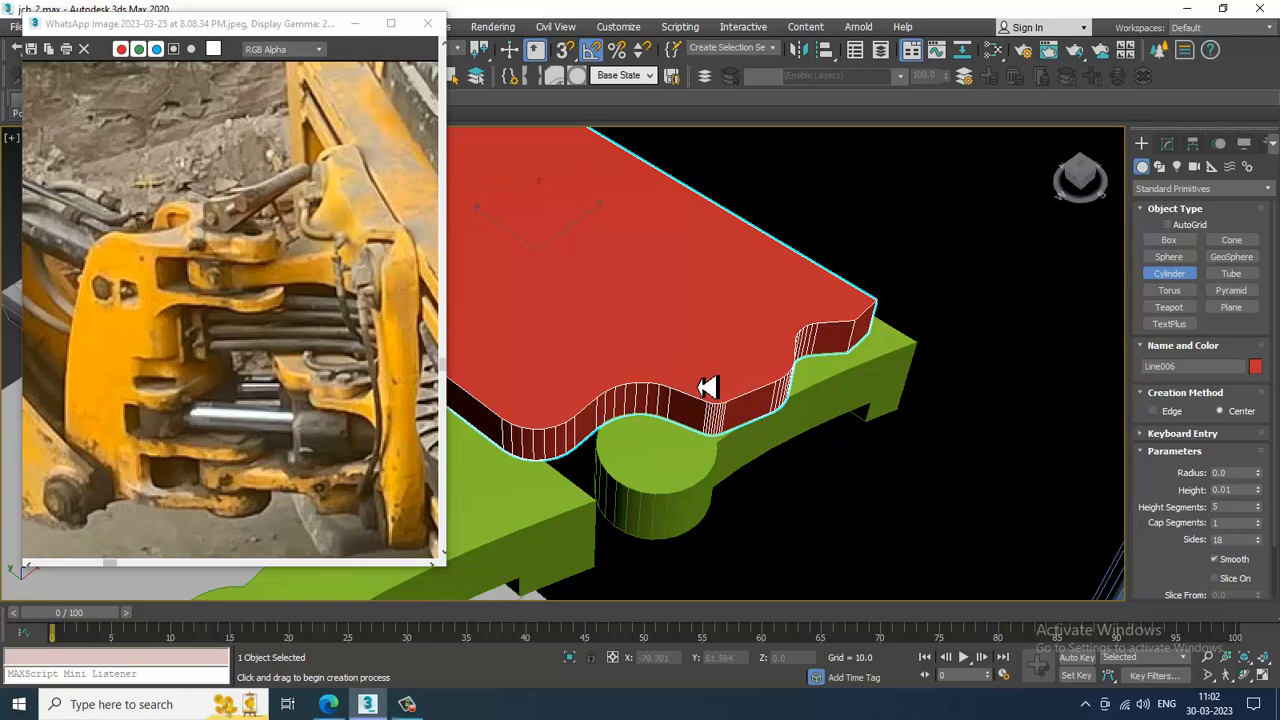
right_click(707, 438)
Step: Show the extruded result while editing the outline's vertices, and move the selected notched-end vertices slightly along X away from the mounting plate
middle_click_drag(707, 439, 709, 406, "alt")
left_click(1188, 256)
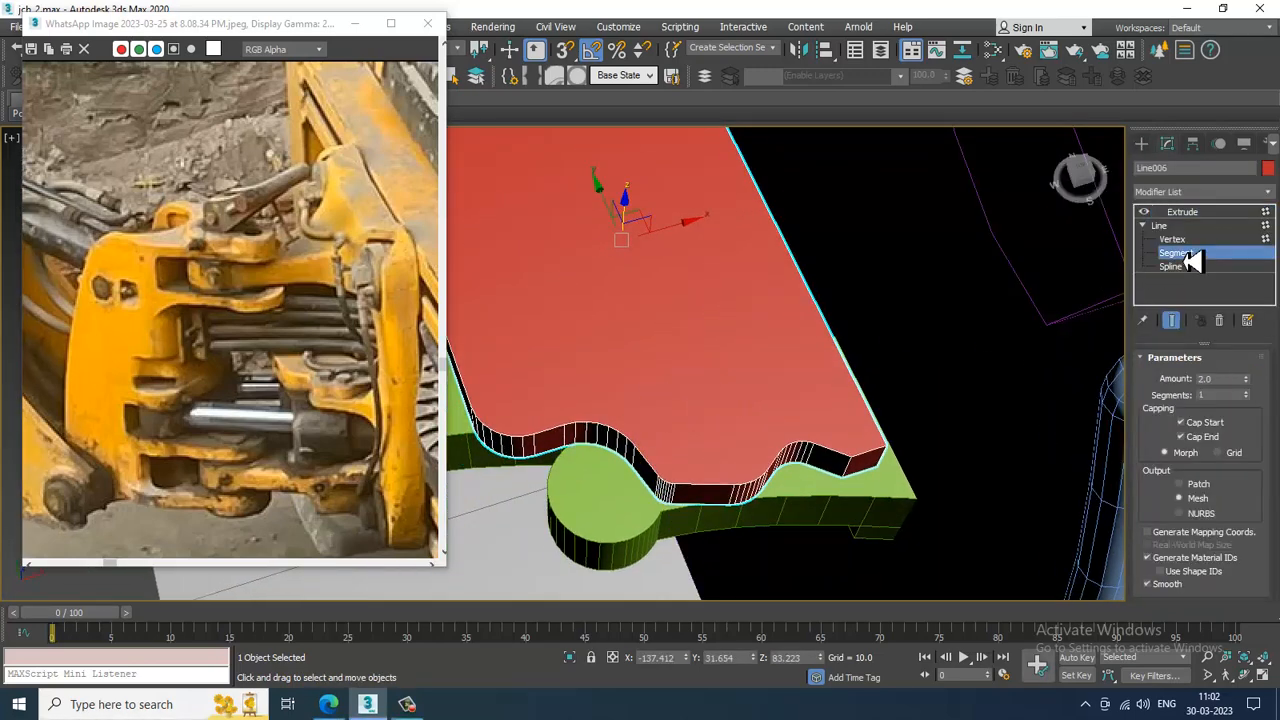
left_click(1184, 242)
scroll(575, 433, "down", 5)
middle_click_drag(648, 463, 574, 453, "alt")
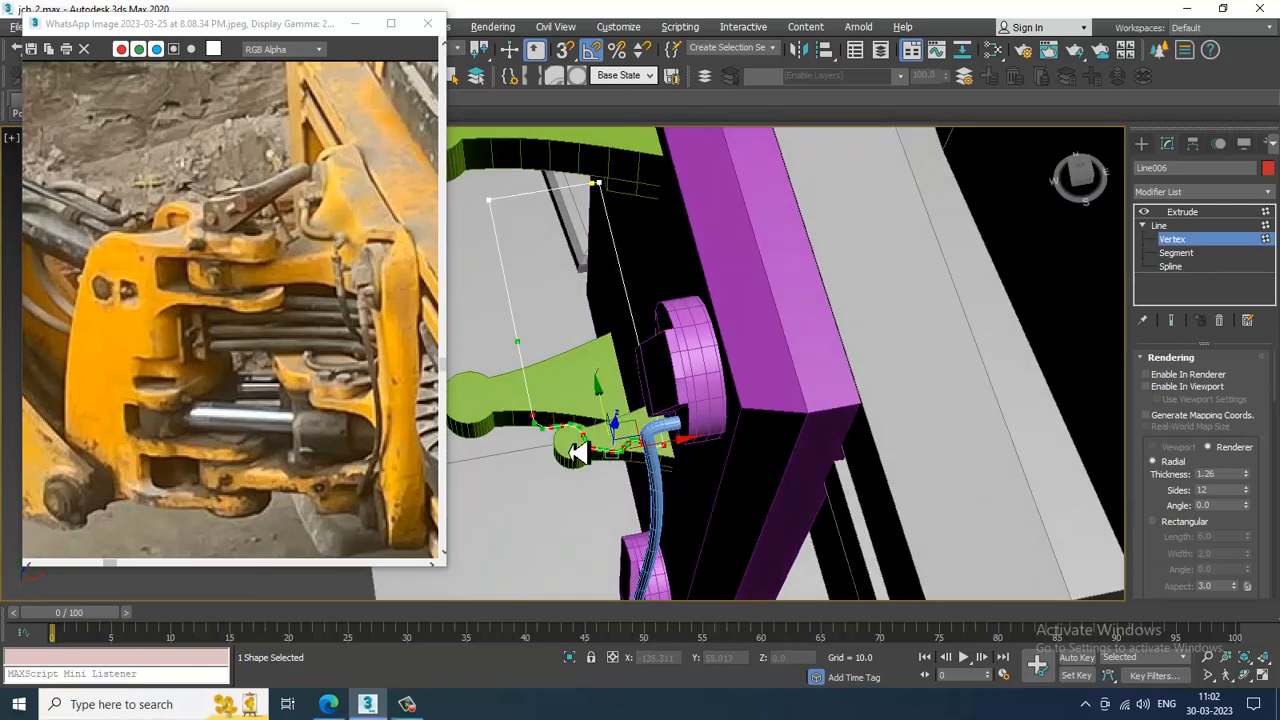
scroll(575, 453, "up", 2)
left_click(1173, 321)
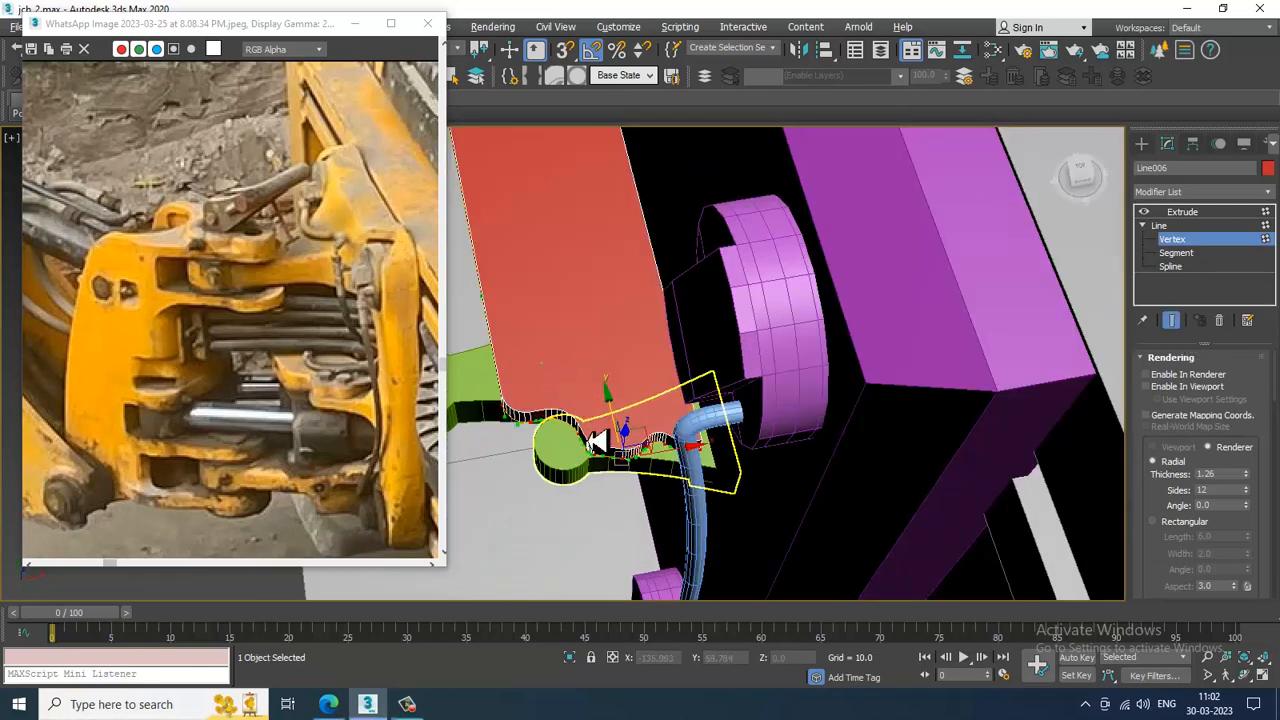
left_click_drag(648, 492, 647, 490)
left_click_drag(696, 435, 683, 436)
middle_click_drag(685, 450, 793, 403, "alt")
scroll(638, 414, "up", 2)
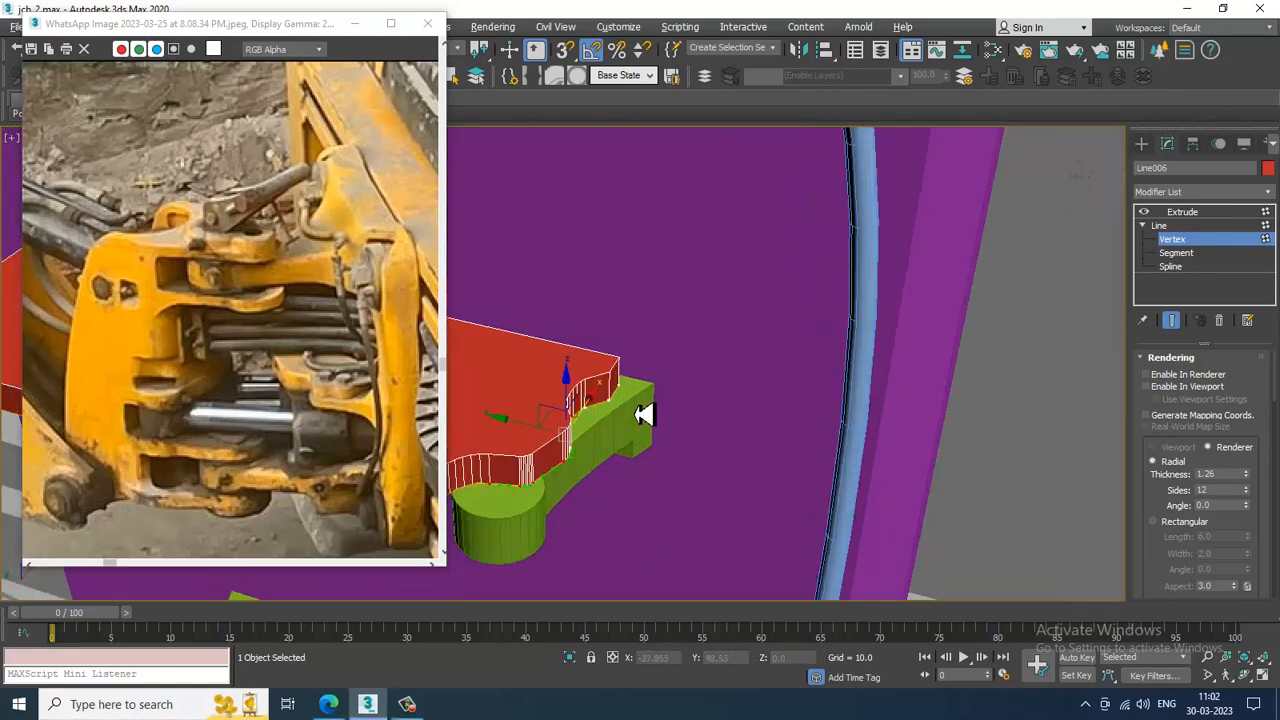
middle_click_drag(638, 414, 880, 412)
Step: Create a small AutoGrid cylinder on top of the red plate near its notched end, about 0.51 in radius and 0.63 high
left_click(1145, 146)
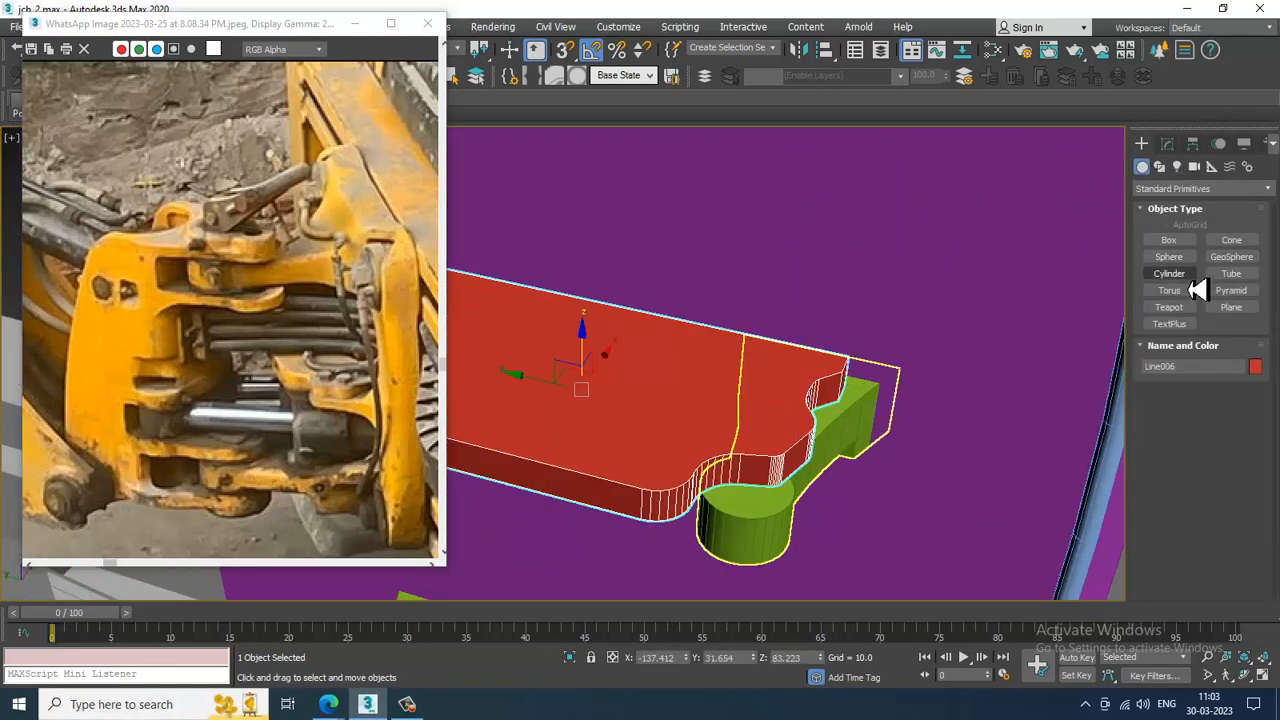
left_click(1169, 273)
scroll(871, 443, "up", 5)
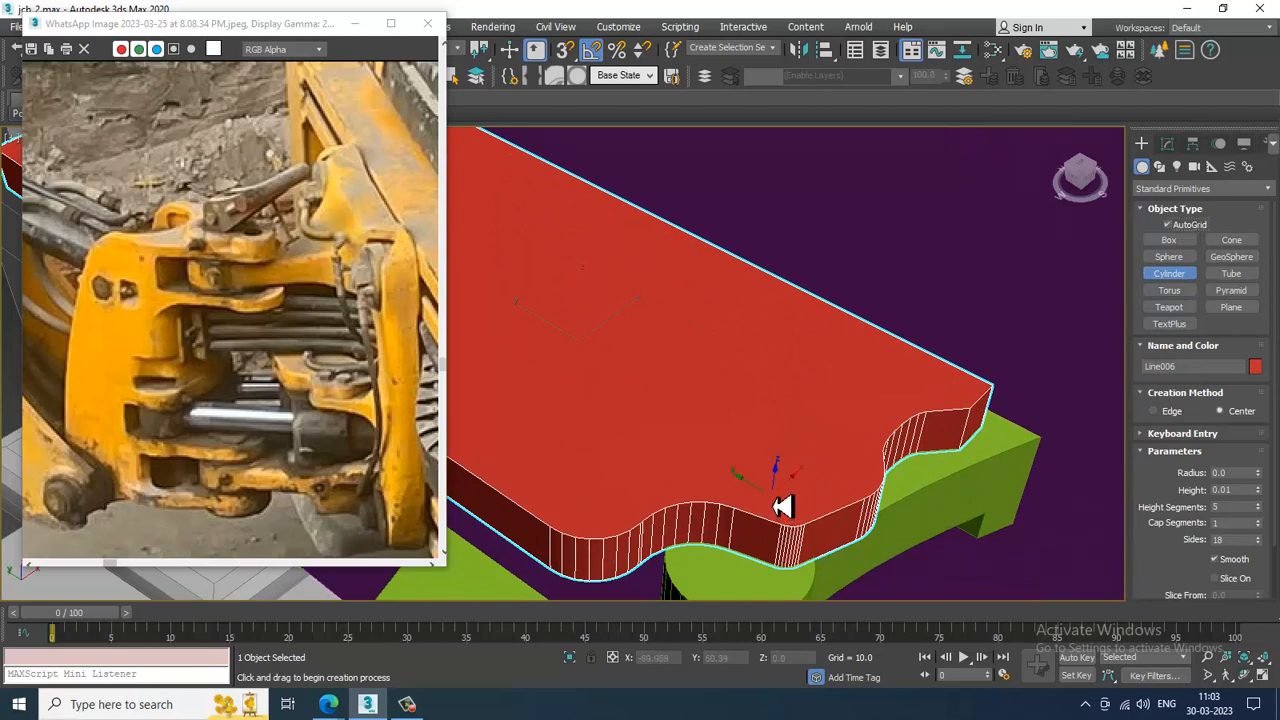
left_click_drag(775, 493, 792, 516)
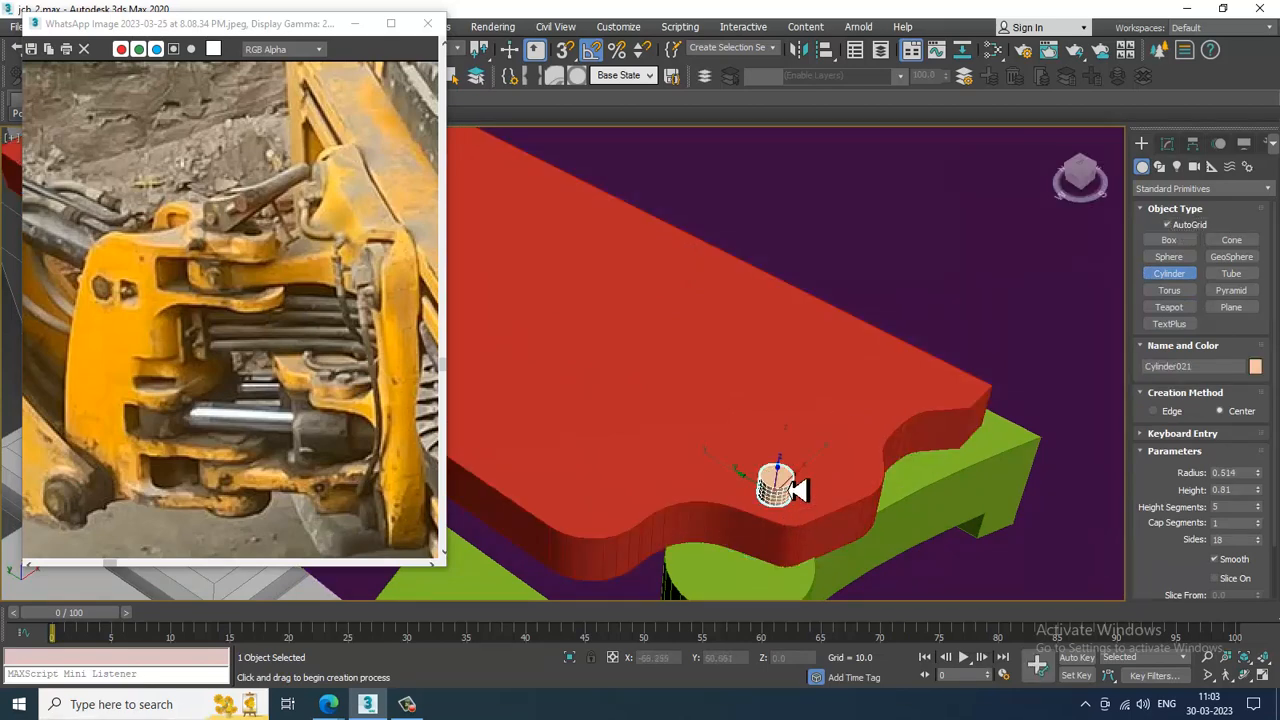
left_click(800, 495)
Step: Set the small cylinder's sides to 5 and lower it slightly along Z into the red plate
left_click(1167, 143)
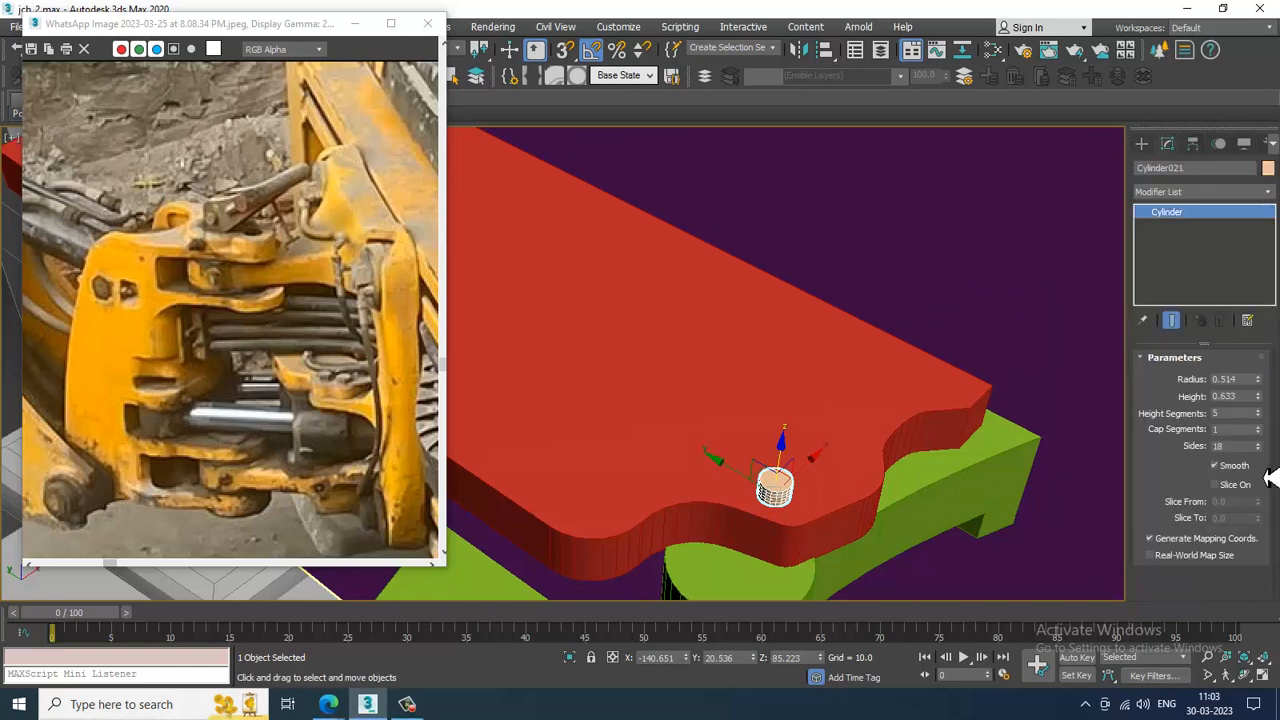
left_click_drag(1266, 452, 1268, 472)
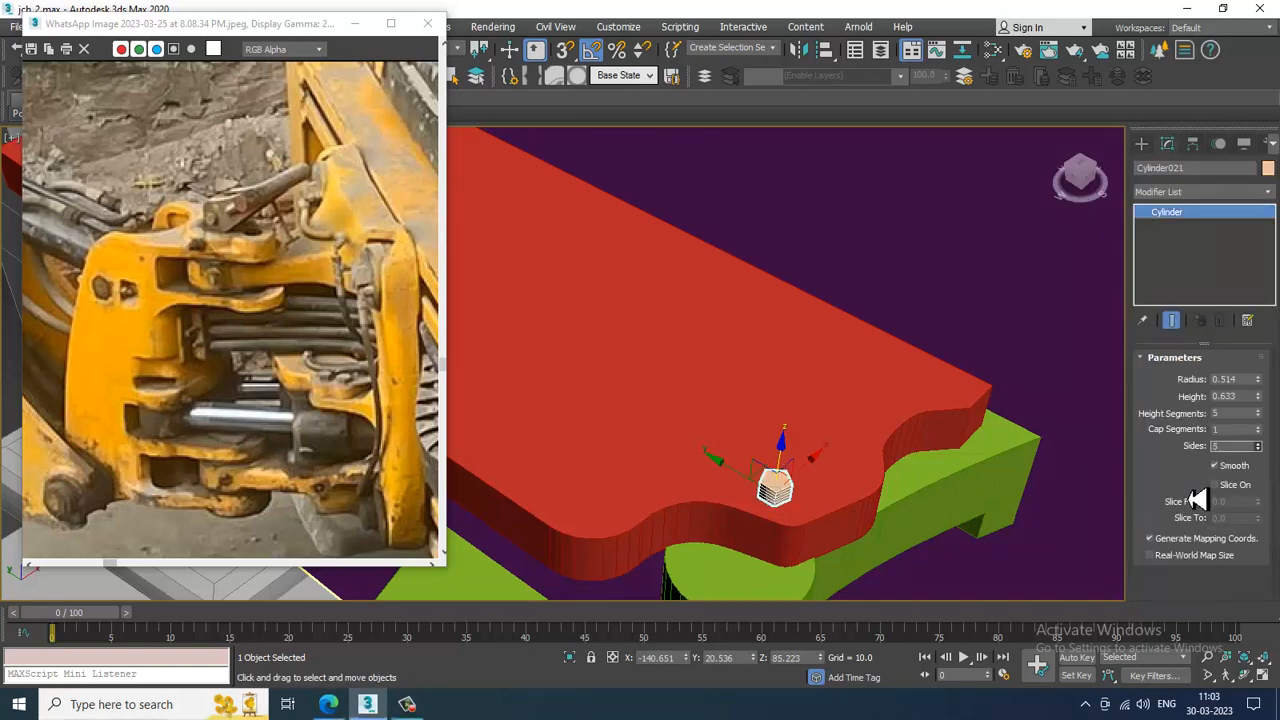
middle_click_drag(826, 499, 822, 432, "alt")
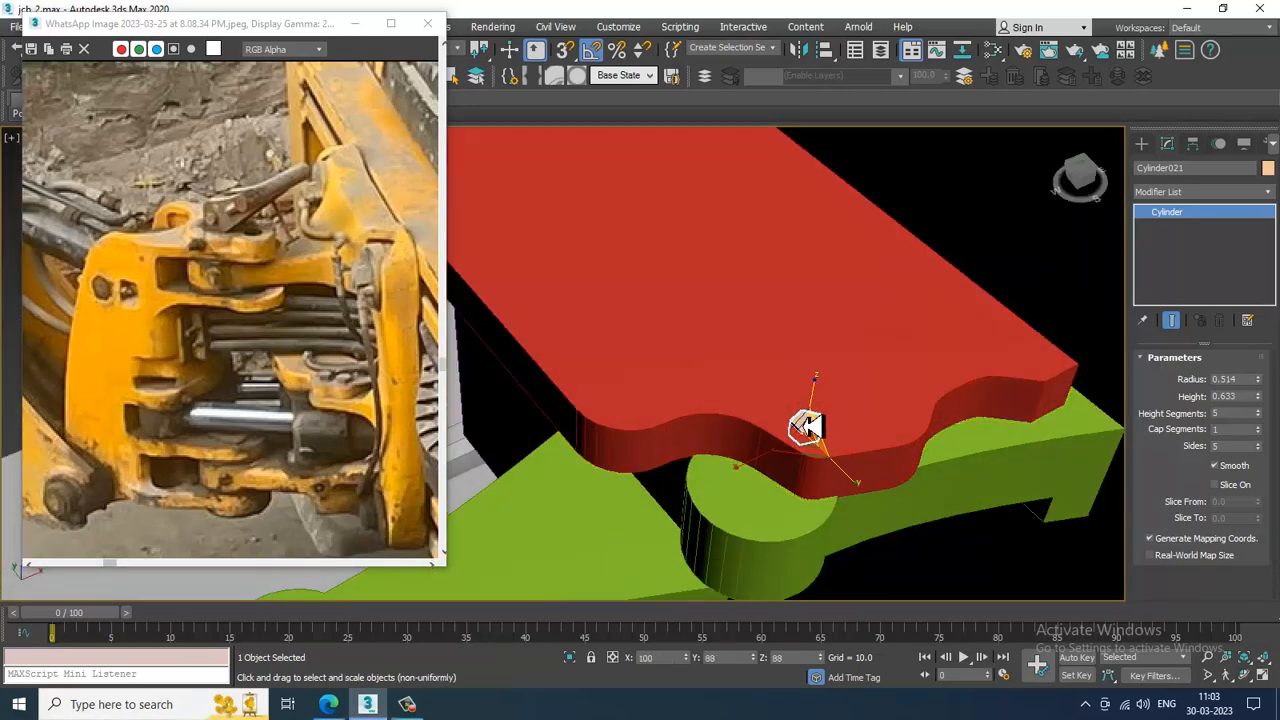
key("r")
key("w")
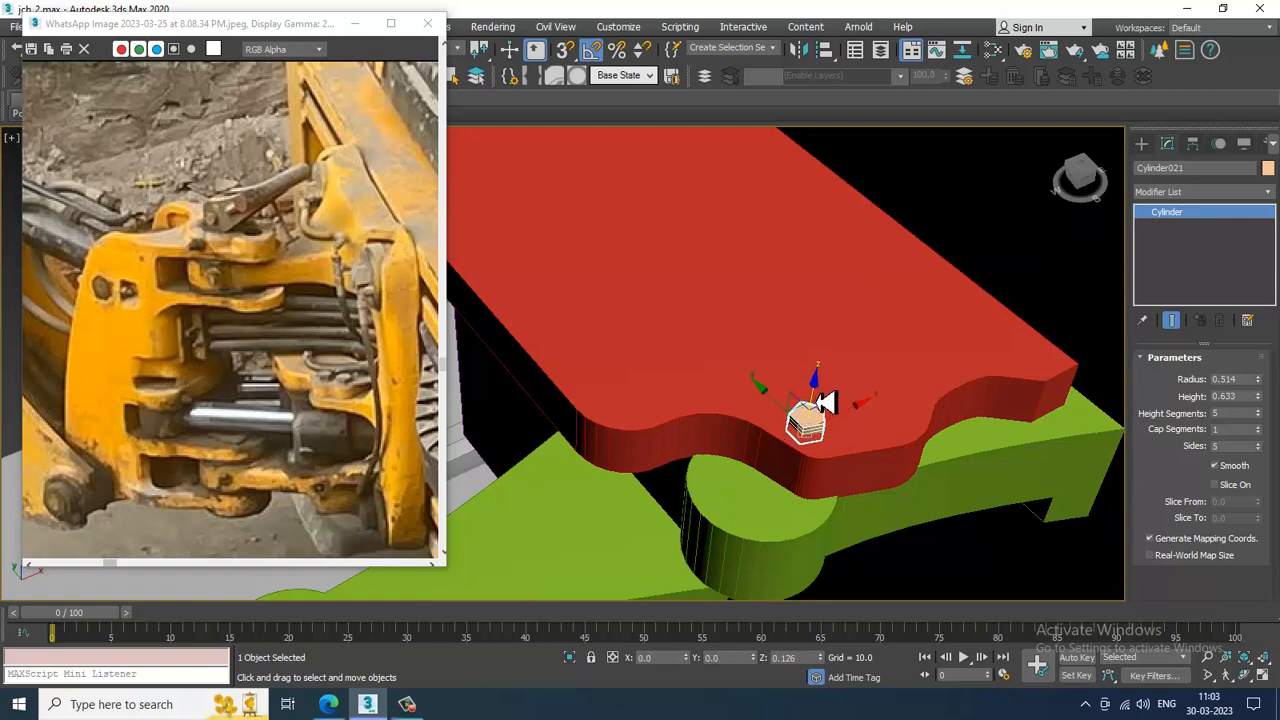
Step: Copy the five-sided bolt head about 2.1 along X toward the mounting plate, and shift the copy about -0.9 along Y
left_click_drag(851, 423, 918, 413, "shift")
left_click(654, 423)
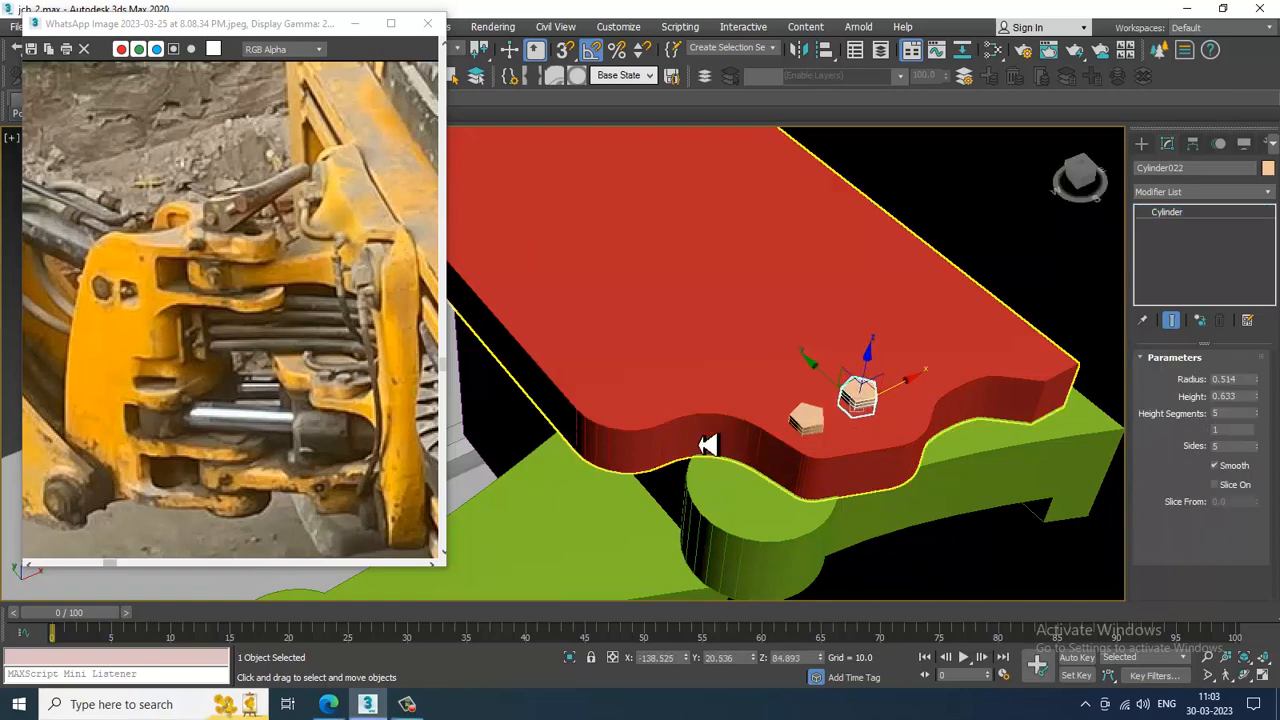
key("e")
left_click_drag(854, 466, 903, 460)
key("w")
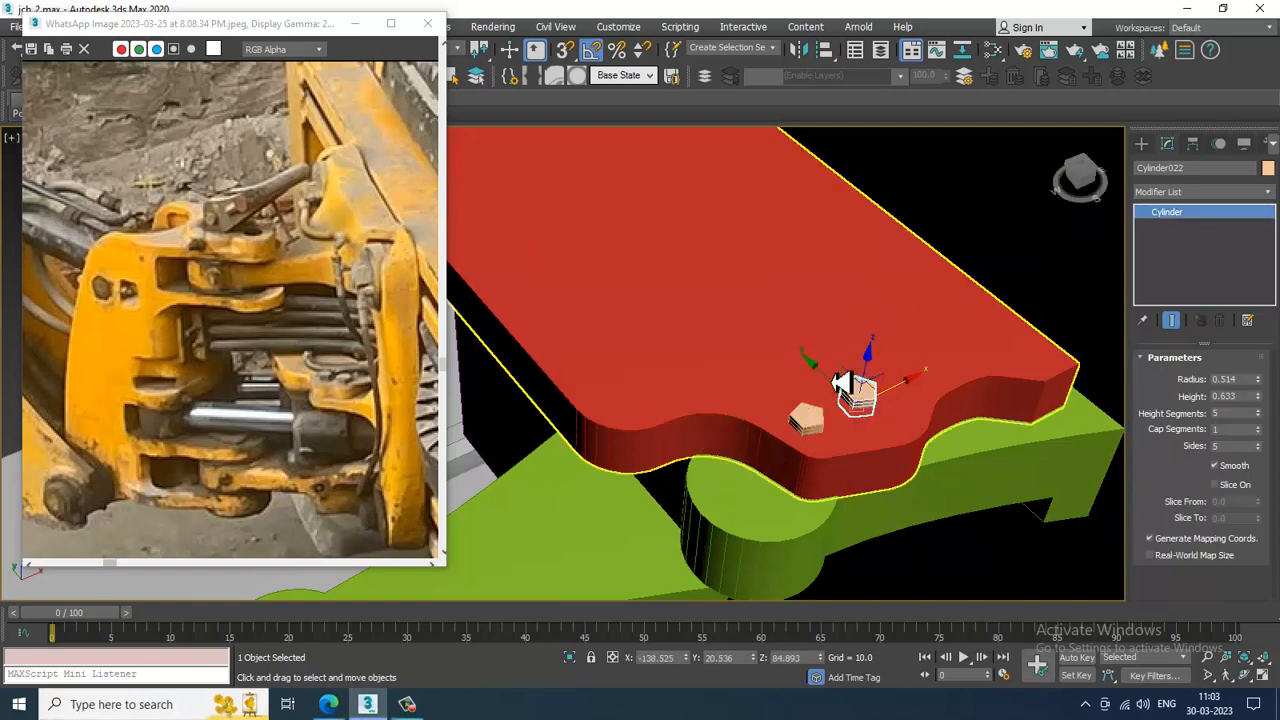
middle_click_drag(851, 410, 920, 380, "alt")
scroll(943, 434, "down", 3)
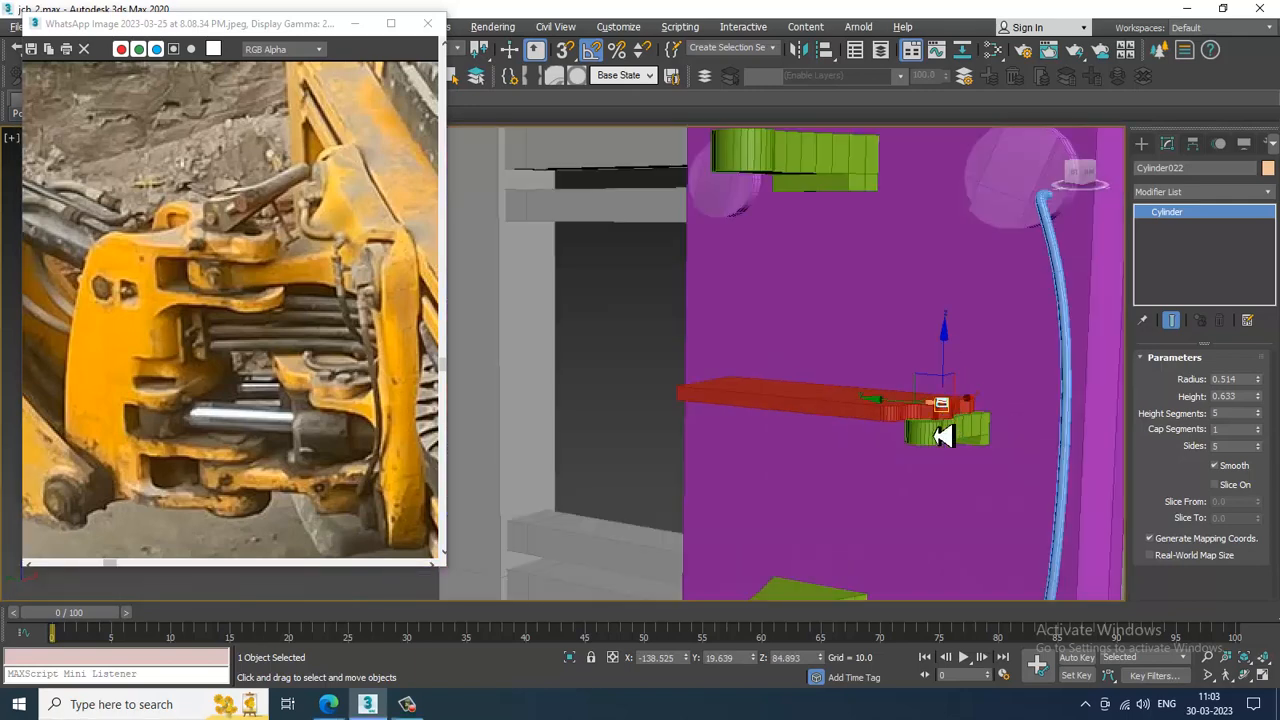
Step: Examine the whole mounting plate assembly and compare it with the yellow swing bracket in the reference photo
scroll(857, 434, "up", 2)
middle_click_drag(857, 434, 880, 420, "alt")
scroll(882, 422, "down", 3)
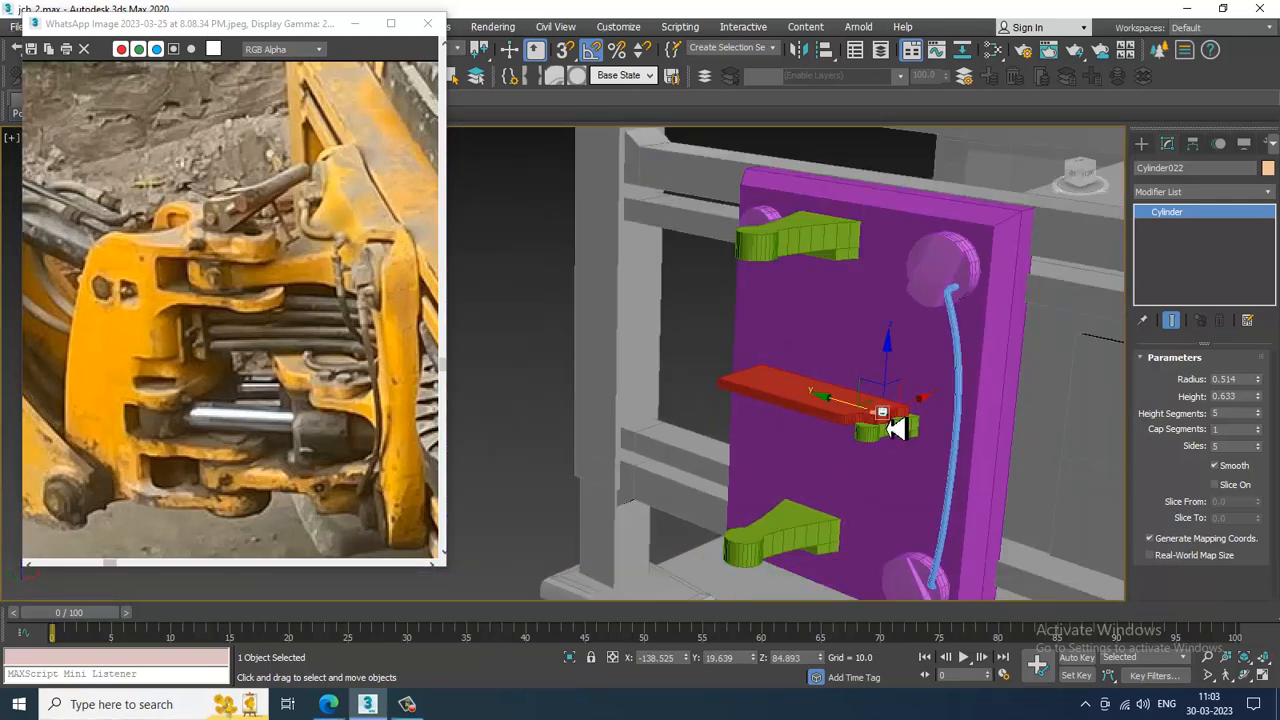
middle_click_drag(944, 376, 886, 240, "alt")
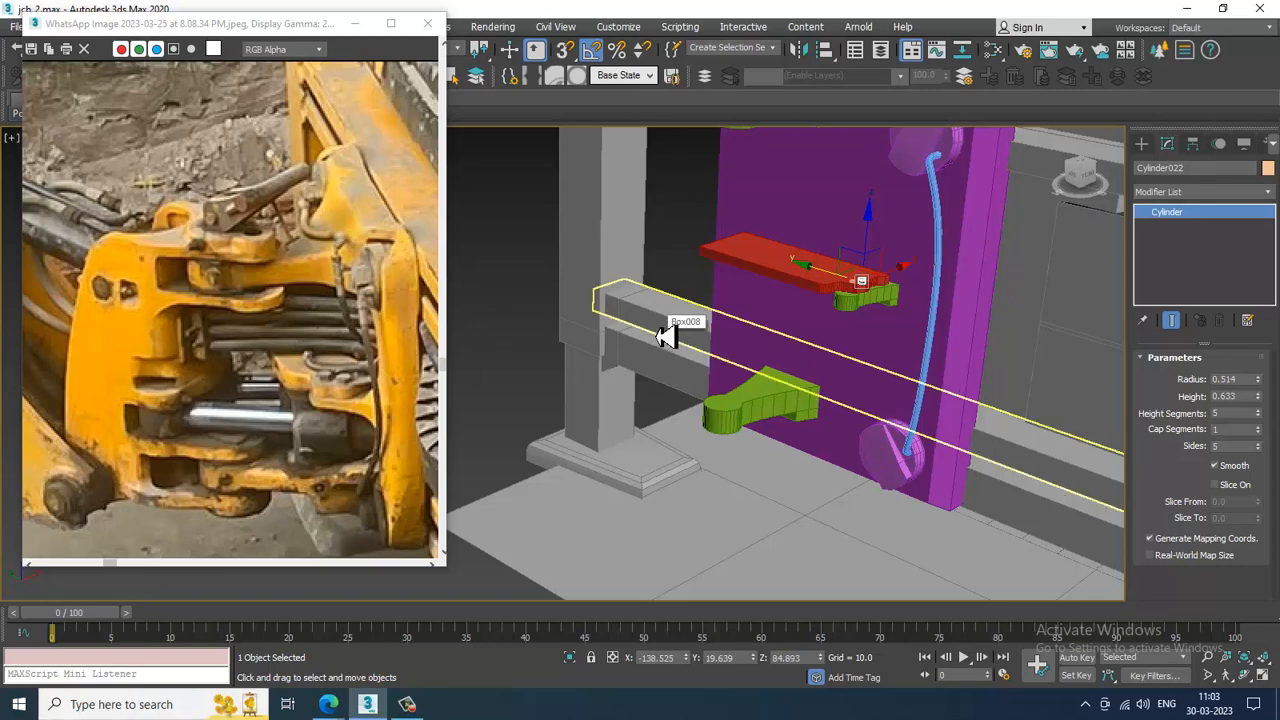
scroll(858, 325, "down", 5)
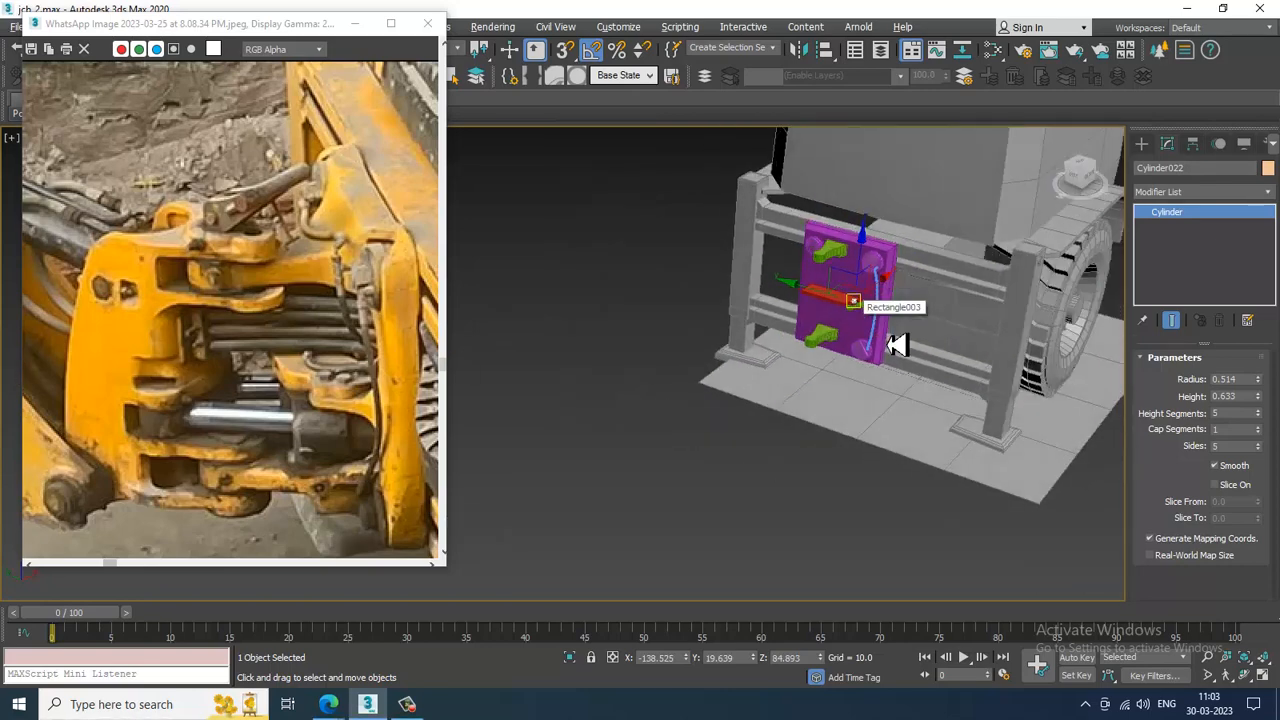
scroll(856, 330, "up", 3)
mouse_move(874, 328)
middle_mouse_down()
mouse_move(854, 316)
mouse_move(903, 330)
mouse_move(880, 325)
middle_mouse_up()
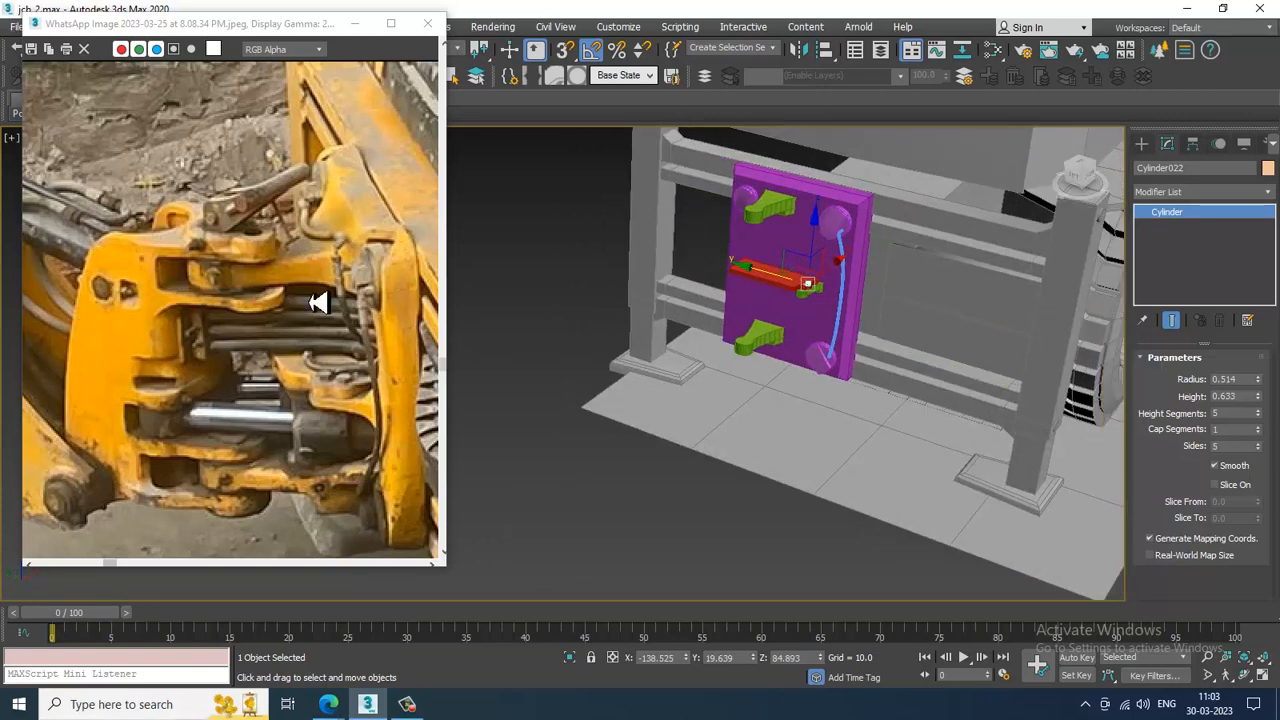
middle_click_drag(724, 330, 691, 337, "alt")
scroll(180, 403, "down", 4)
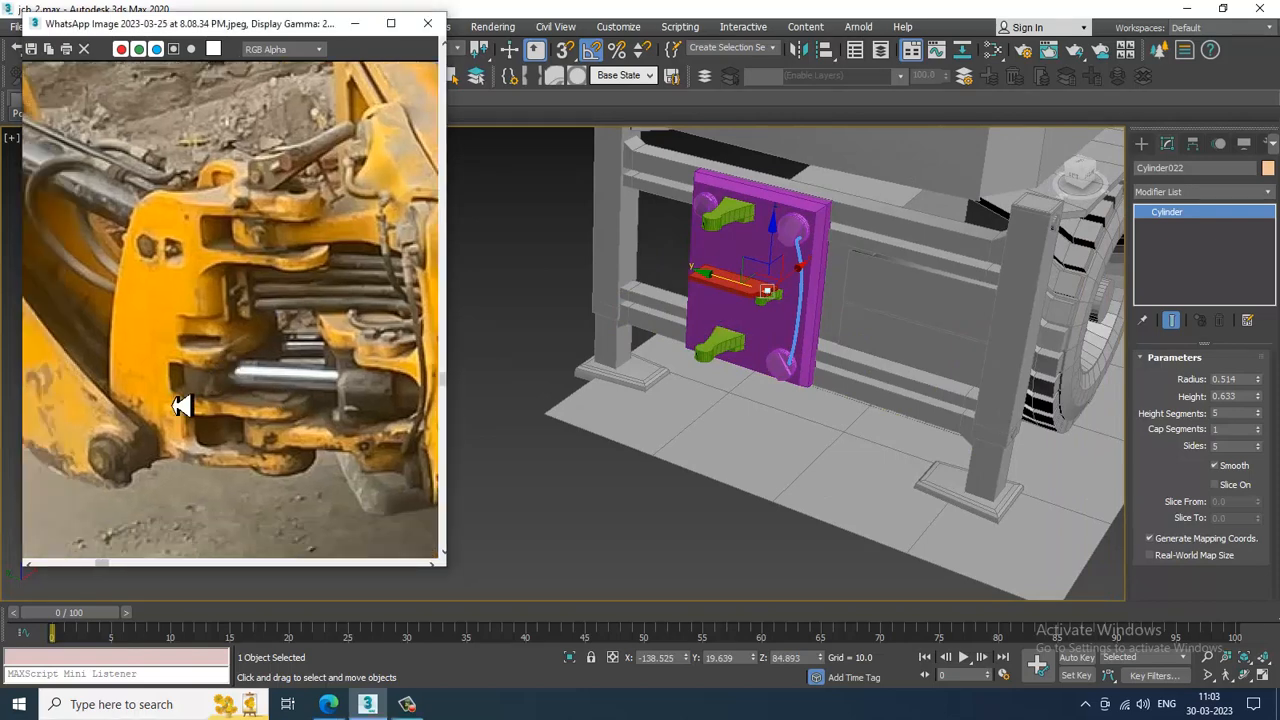
scroll(230, 395, "up", 2)
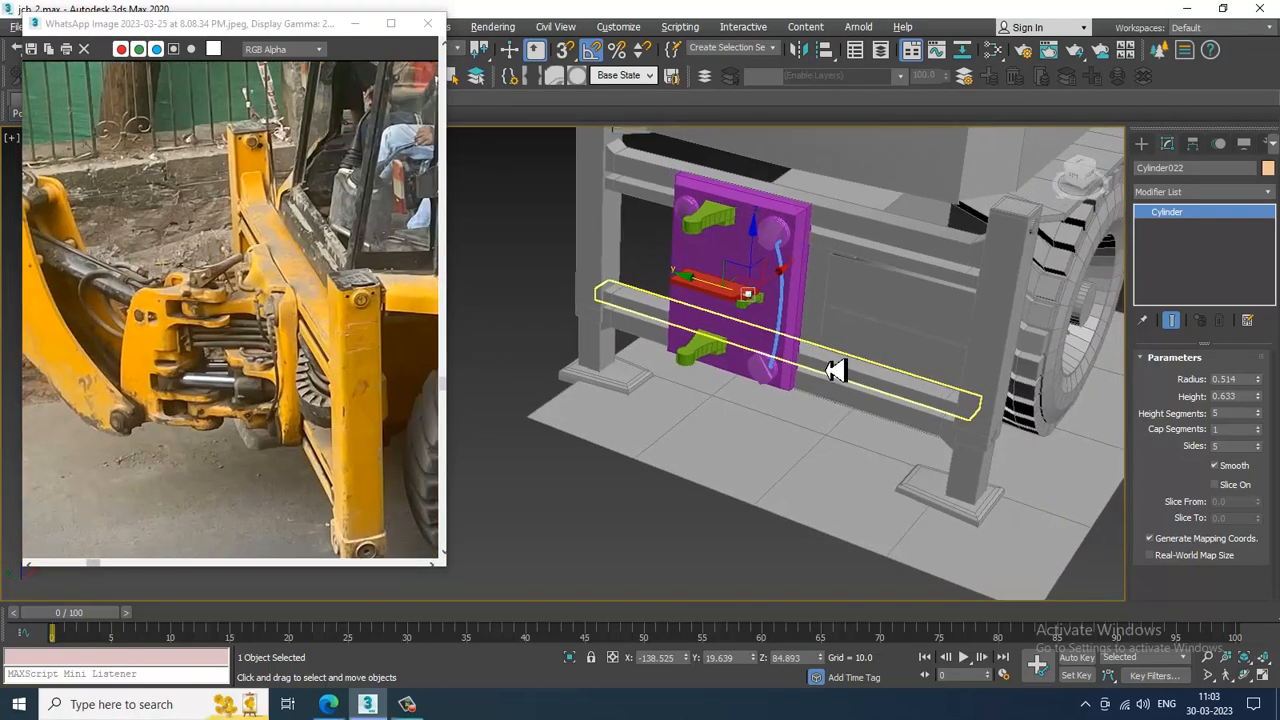
Step: In the top view, draw an open three-segment U-shaped line beside the hinge brackets, with arms about 15 long and the closed end facing the mounting plate
key("alt+w")
key("alt+w")
key("z")
scroll(591, 337, "down", 4)
scroll(783, 291, "down", 9)
middle_click_drag(591, 337, 756, 372)
scroll(847, 451, "down", 2)
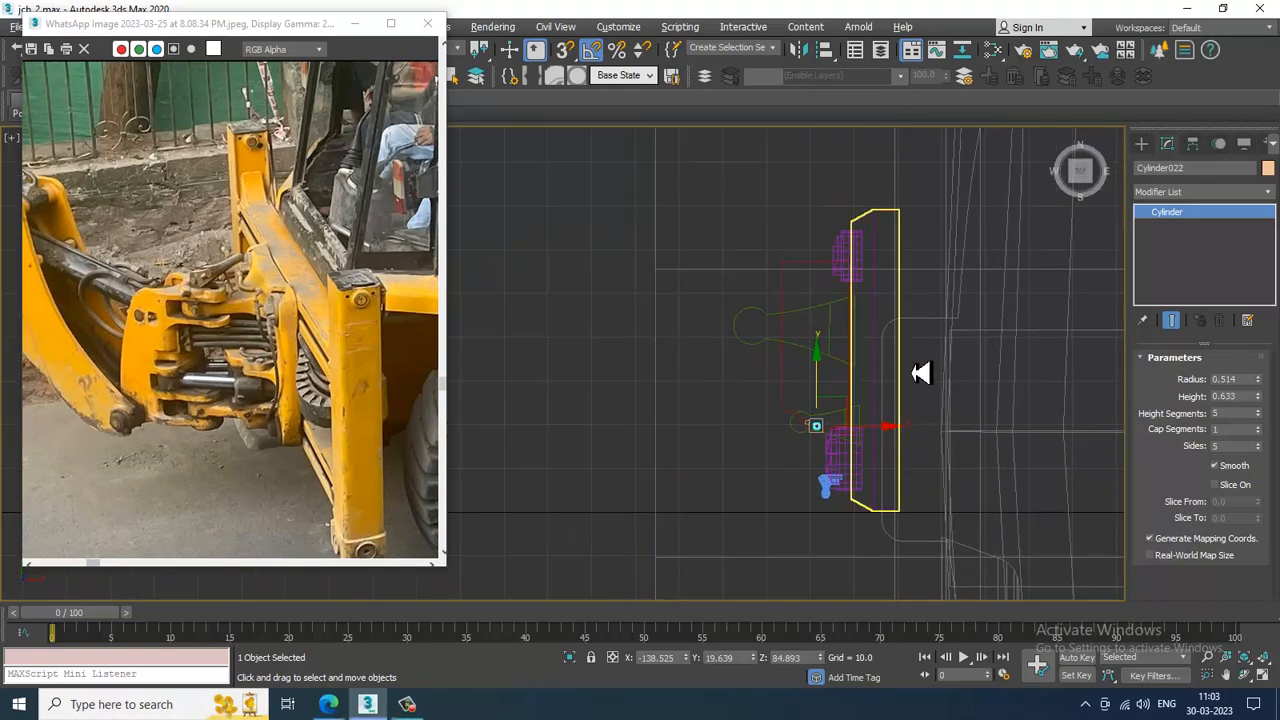
middle_click_drag(923, 371, 783, 326)
scroll(800, 326, "down", 2)
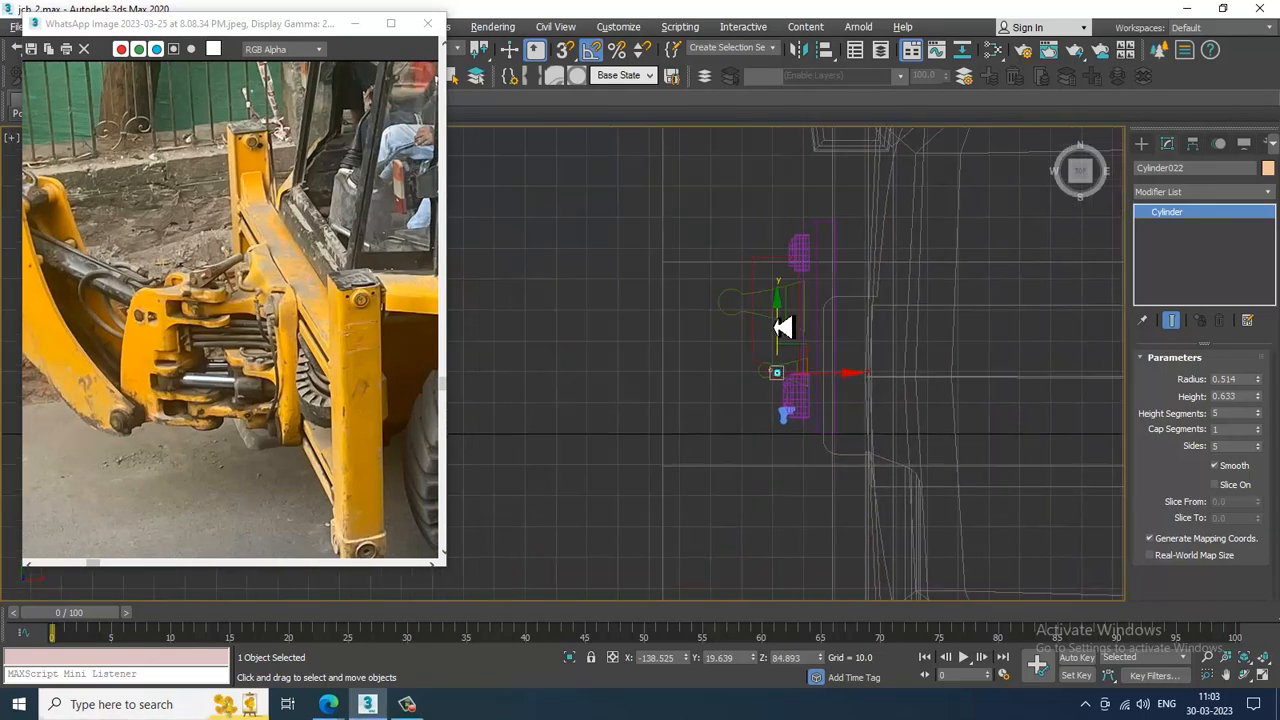
left_click(1141, 144)
left_click(1159, 166)
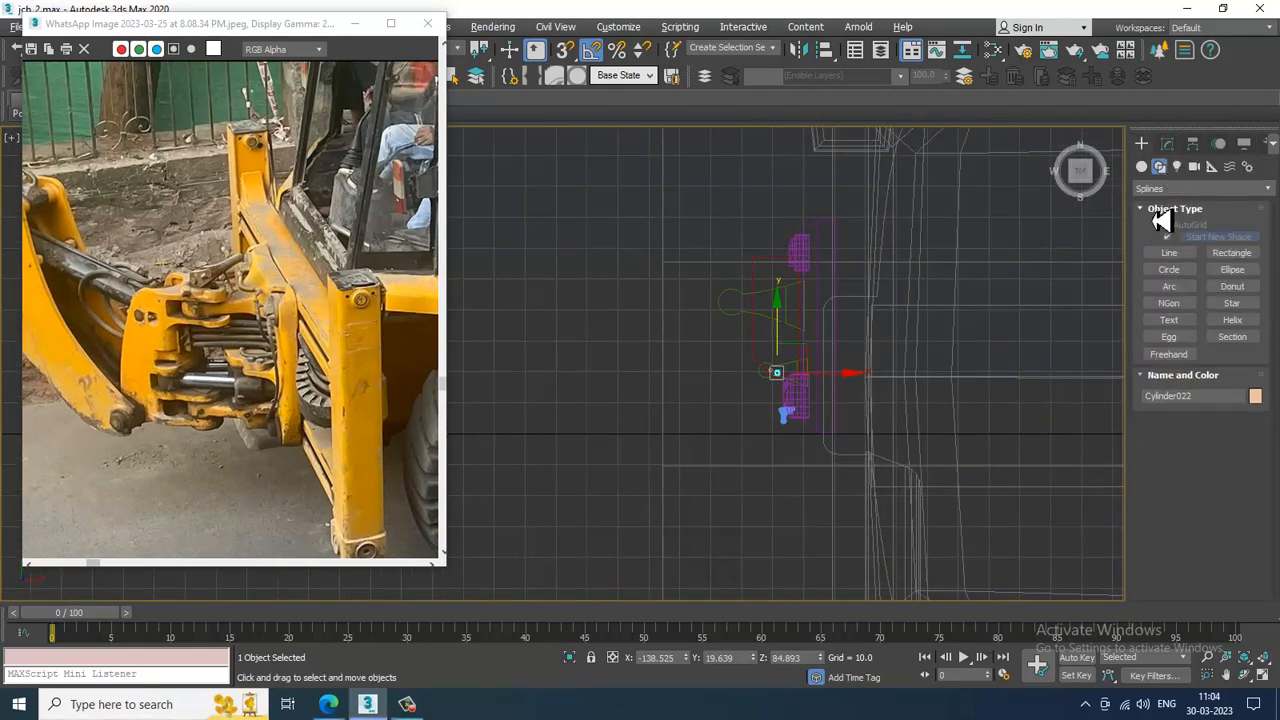
left_click(1169, 253)
scroll(760, 318, "up", 4)
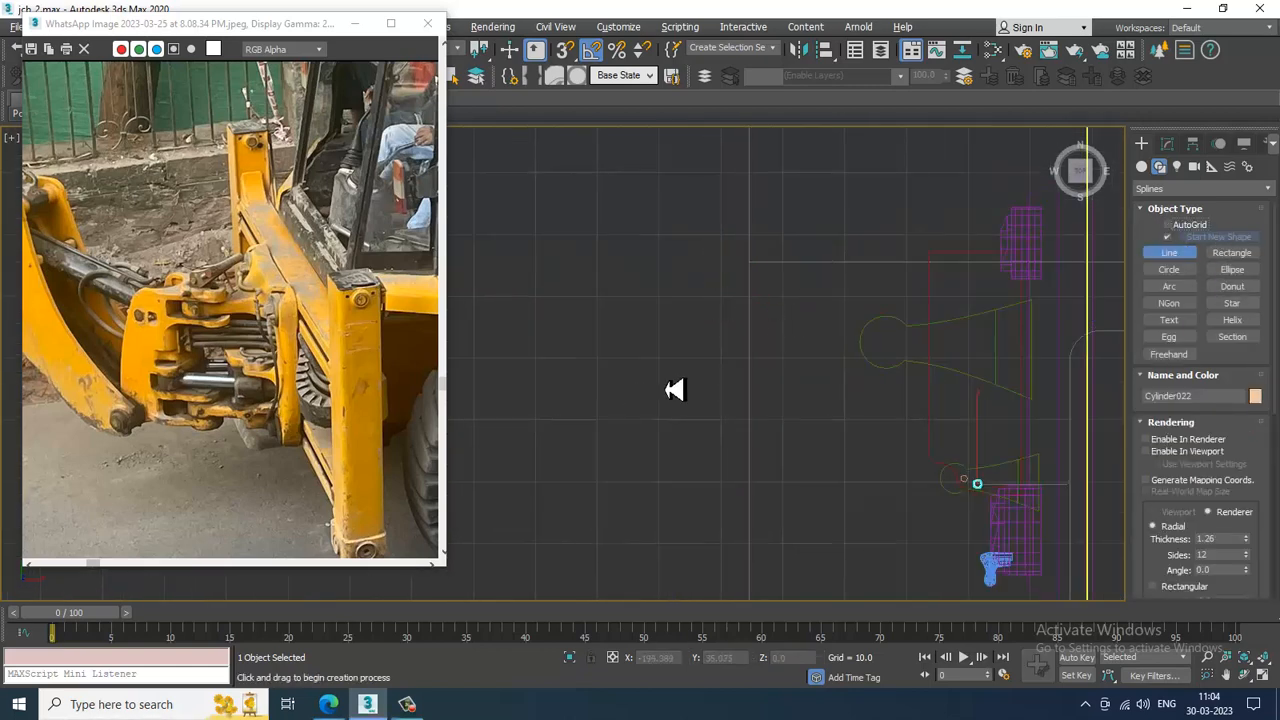
left_click(672, 324)
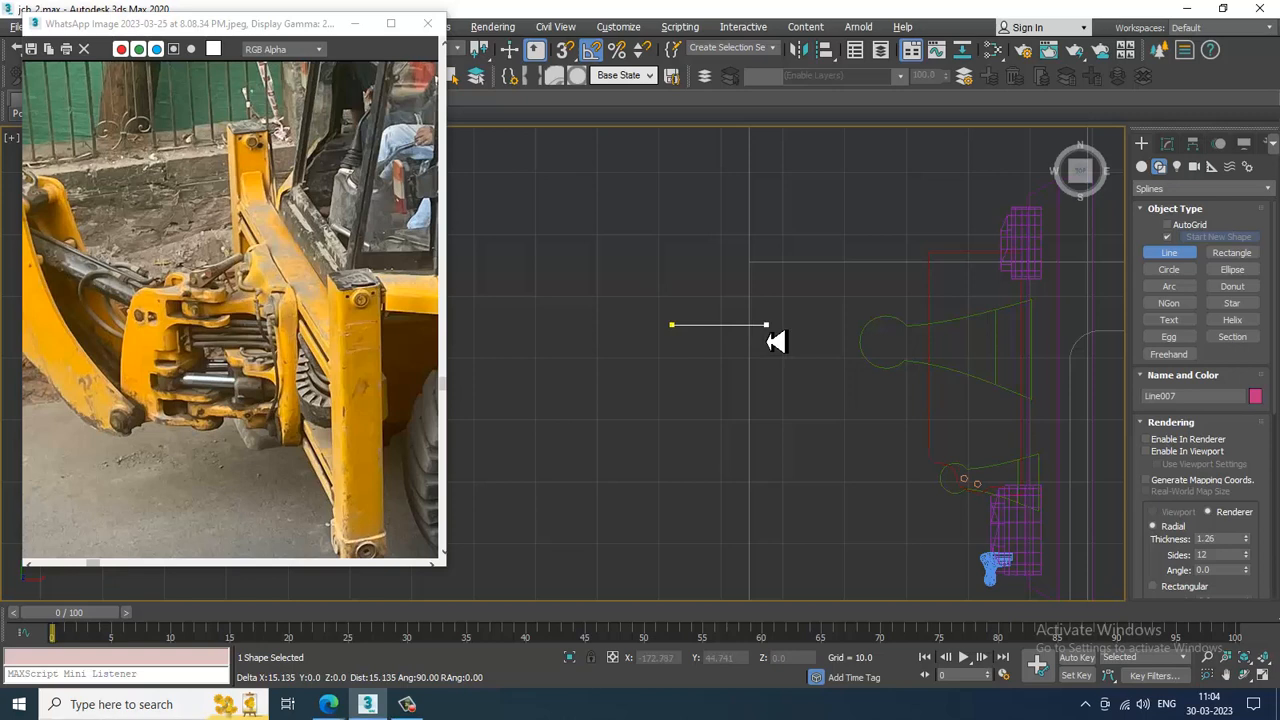
left_click(768, 328)
left_click(786, 420)
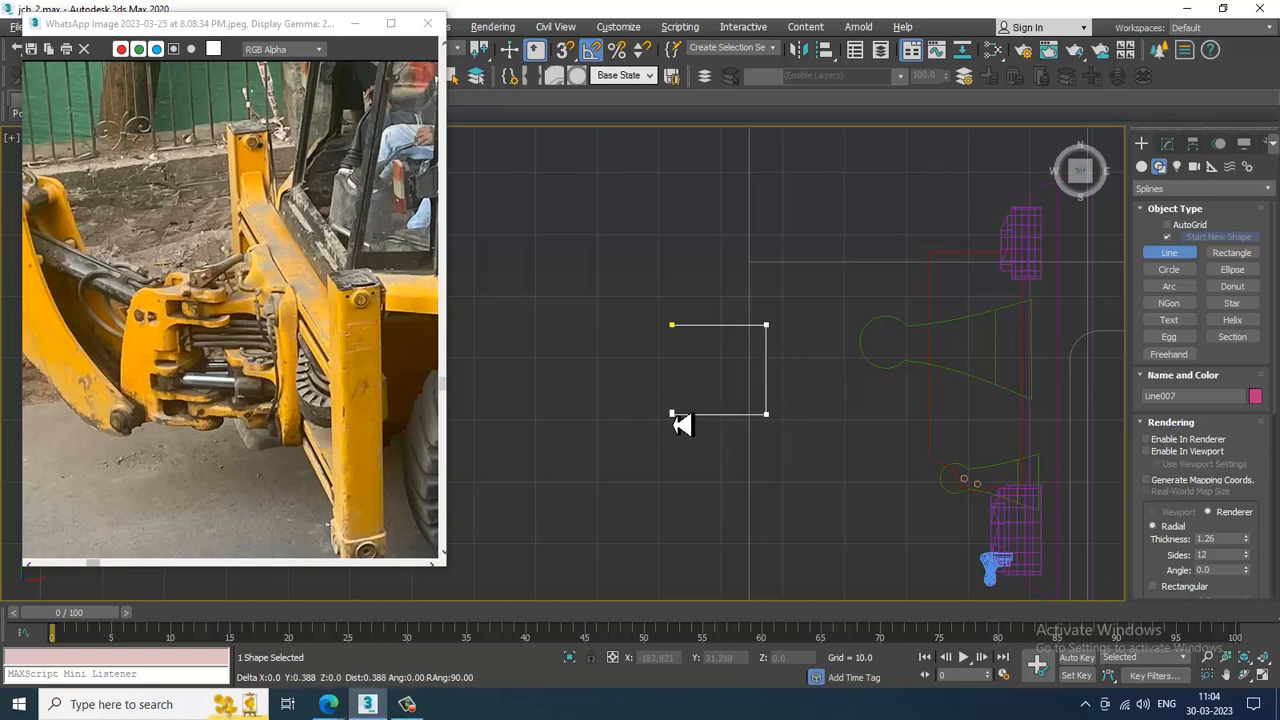
right_click(680, 424)
Step: In the perspective view, scale the U-shaped line uniformly to about 155 percent
key("alt+w")
right_click(846, 520)
key("alt+w")
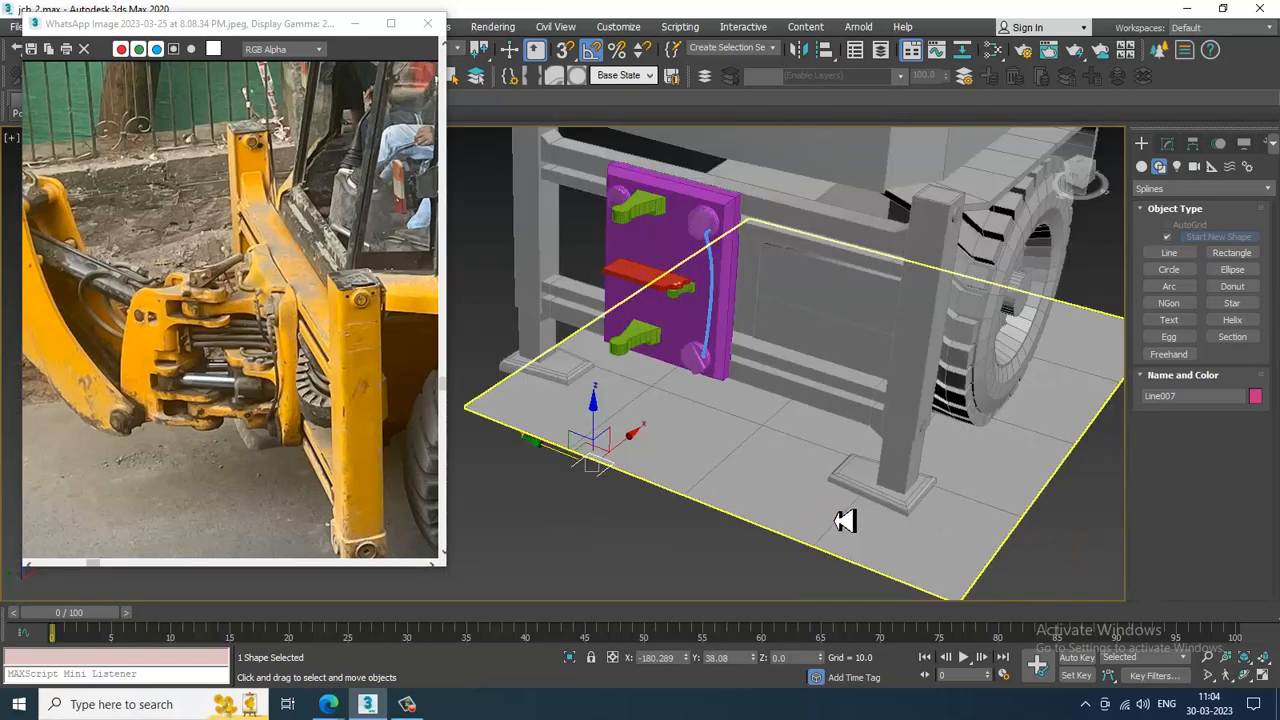
middle_click_drag(845, 521, 749, 444, "alt")
scroll(757, 483, "up", 3)
middle_click_drag(636, 477, 680, 434)
key("r")
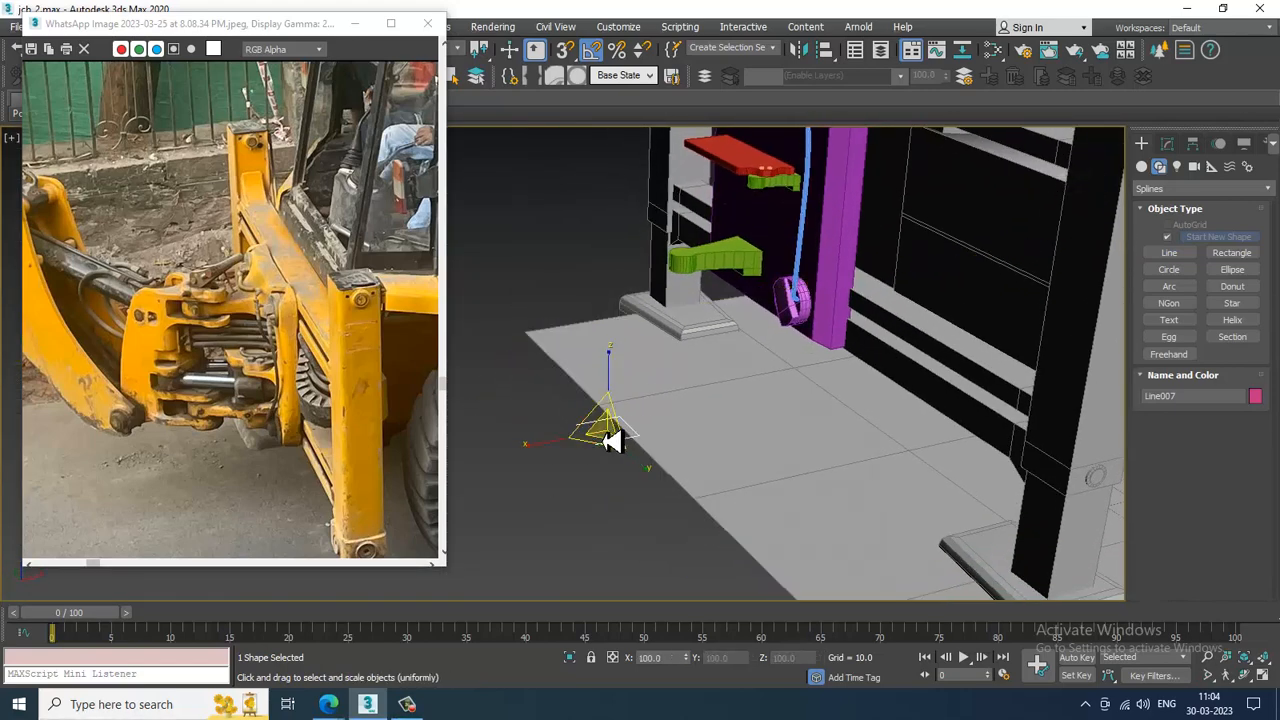
left_click_drag(612, 440, 557, 400)
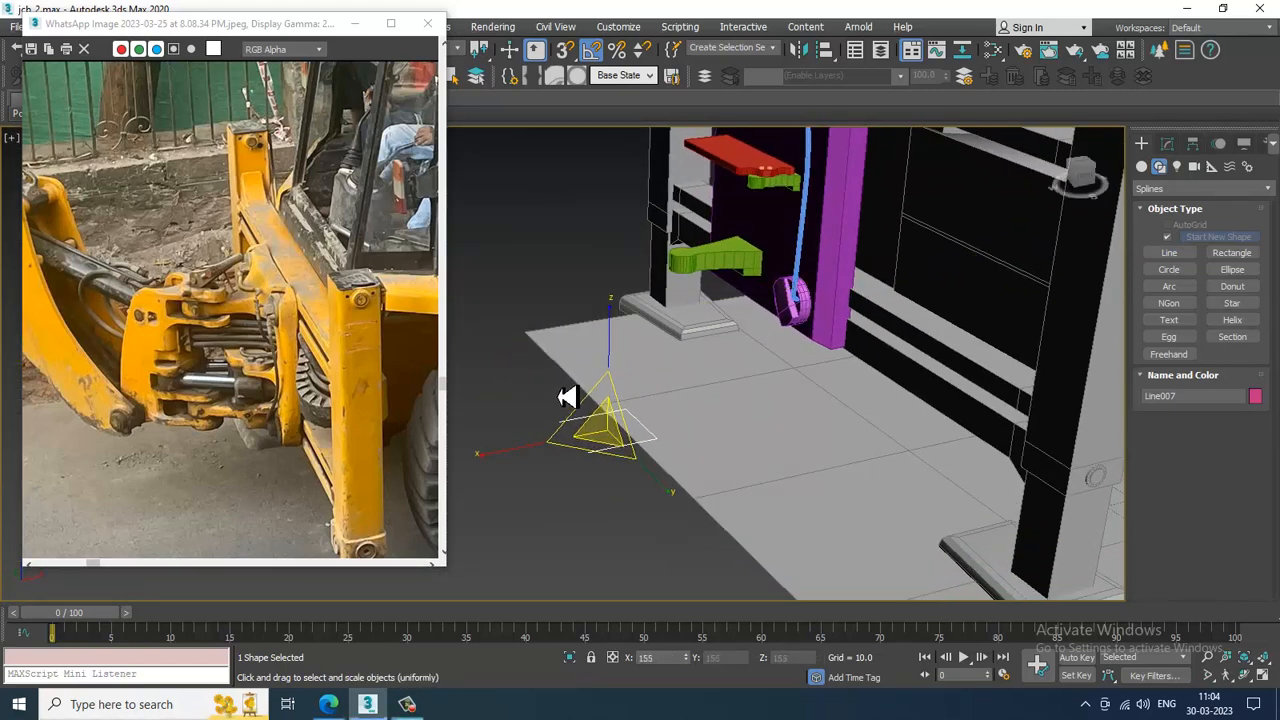
key("w")
Step: Fillet the two corner vertices at the U-shaped line's closed end by about 5.57
middle_click_drag(750, 362, 697, 374, "alt")
scroll(654, 420, "up", 3)
scroll(717, 371, "up", 2)
key("1")
right_click(705, 312)
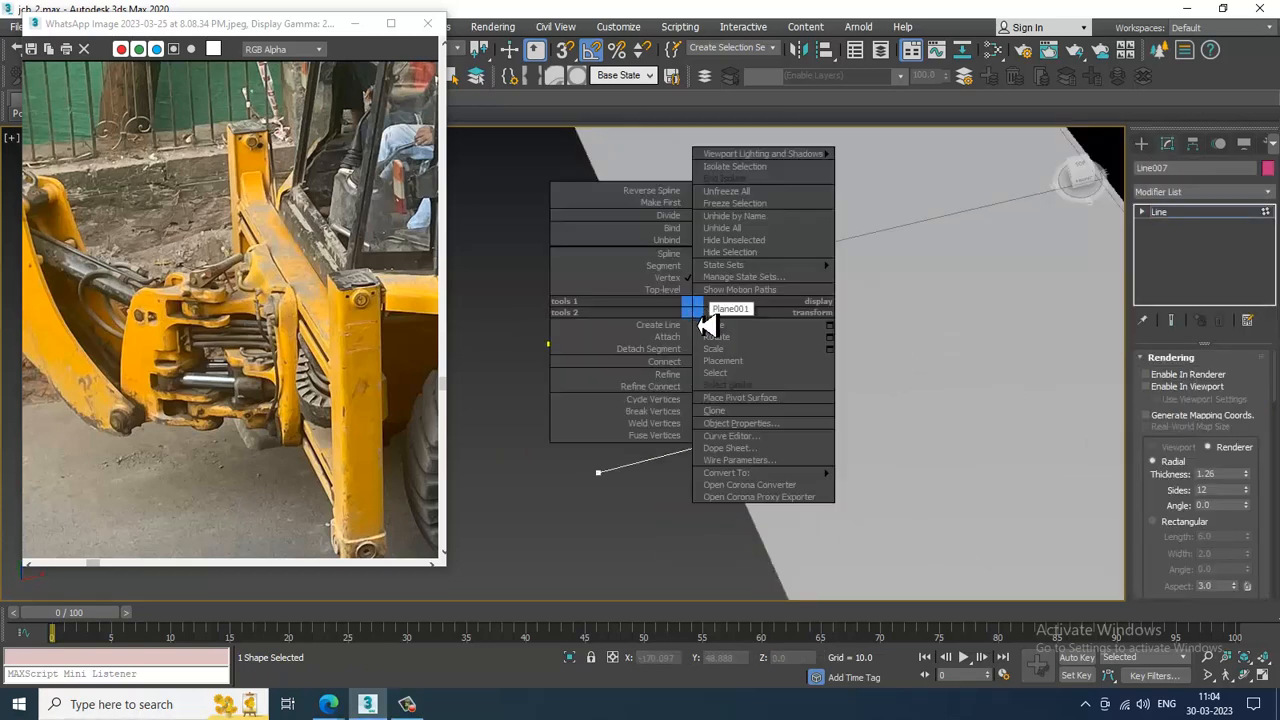
left_click(803, 486)
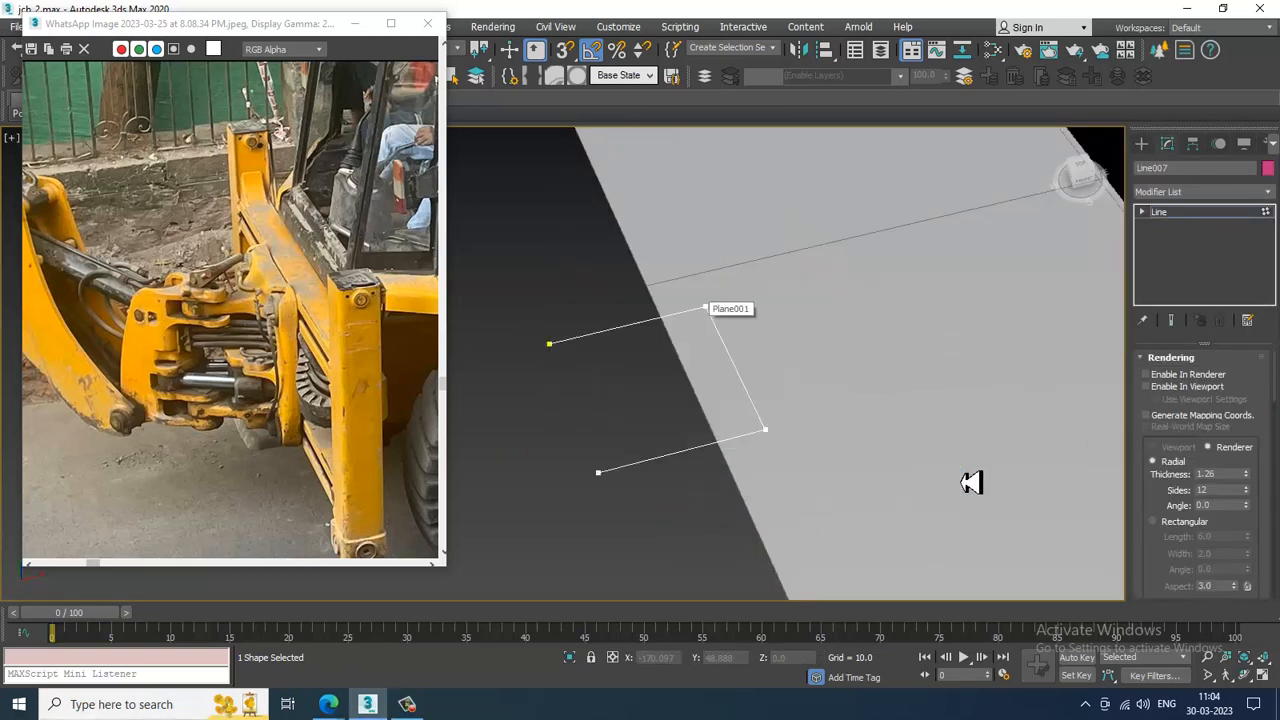
right_click(696, 318)
left_click(885, 345)
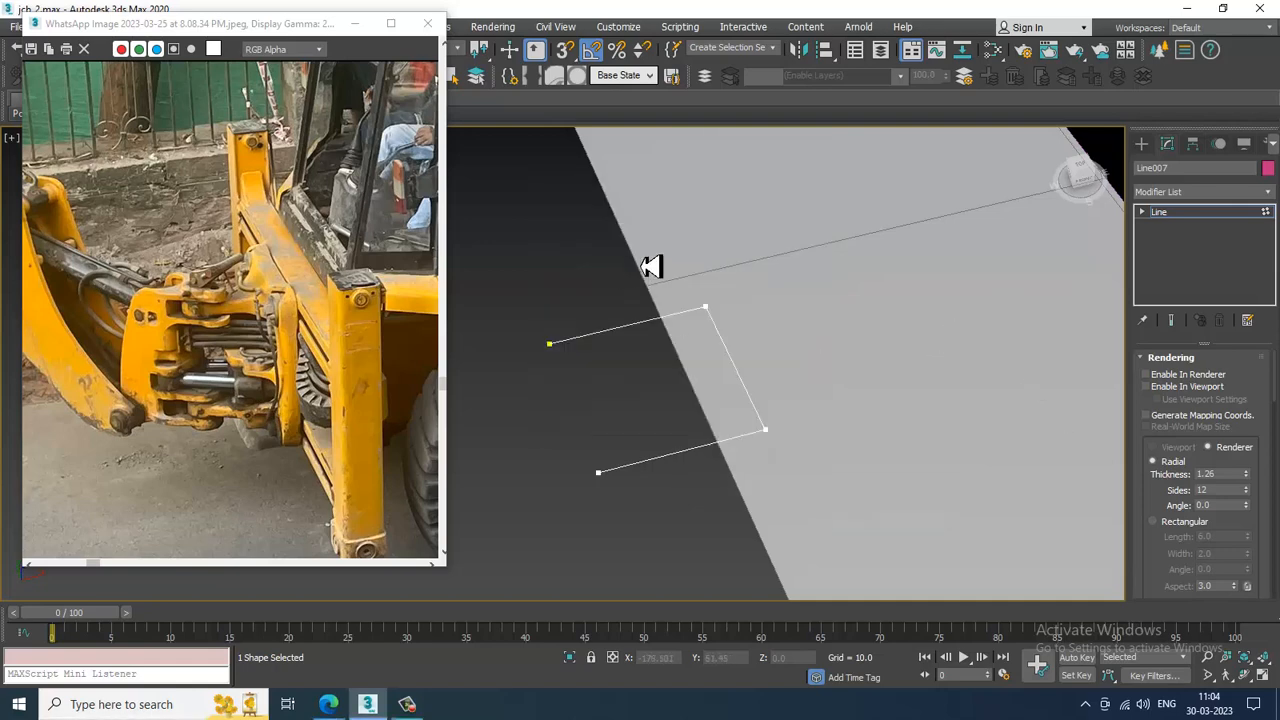
left_click_drag(906, 506, 908, 507)
left_click_drag(1177, 579, 1203, 130)
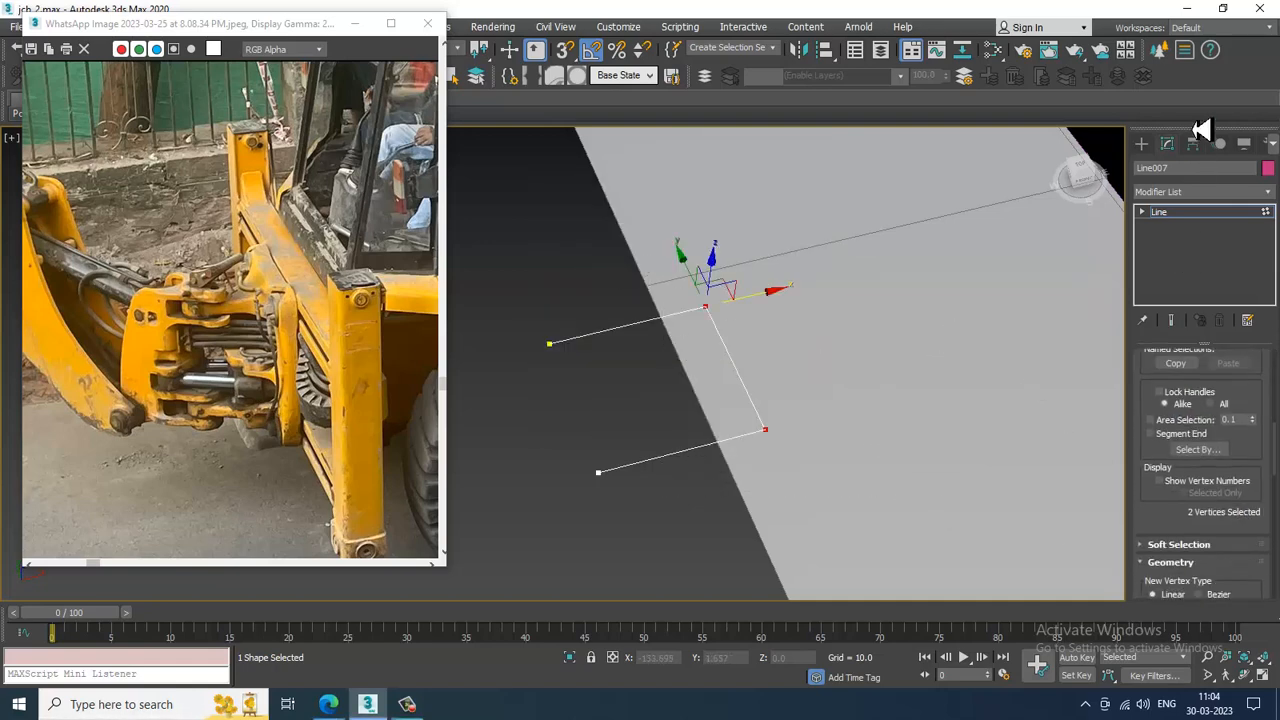
left_click_drag(1140, 528, 1203, 147)
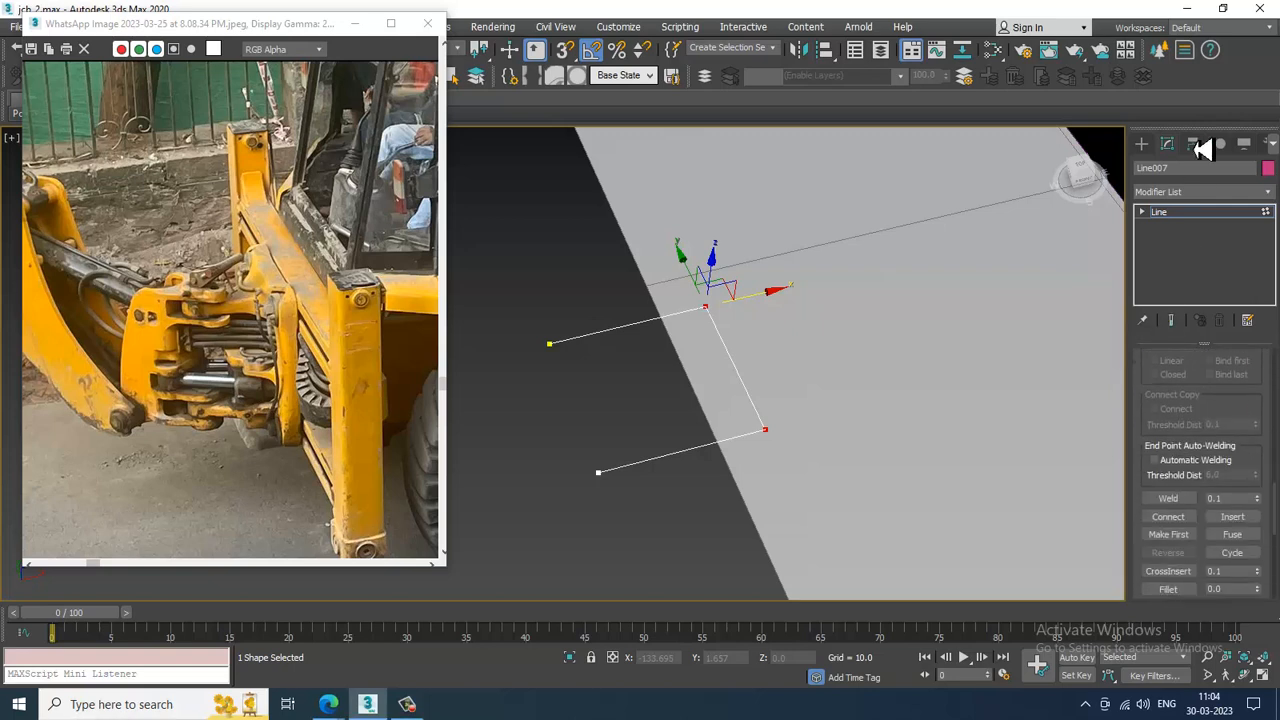
left_click(1188, 592)
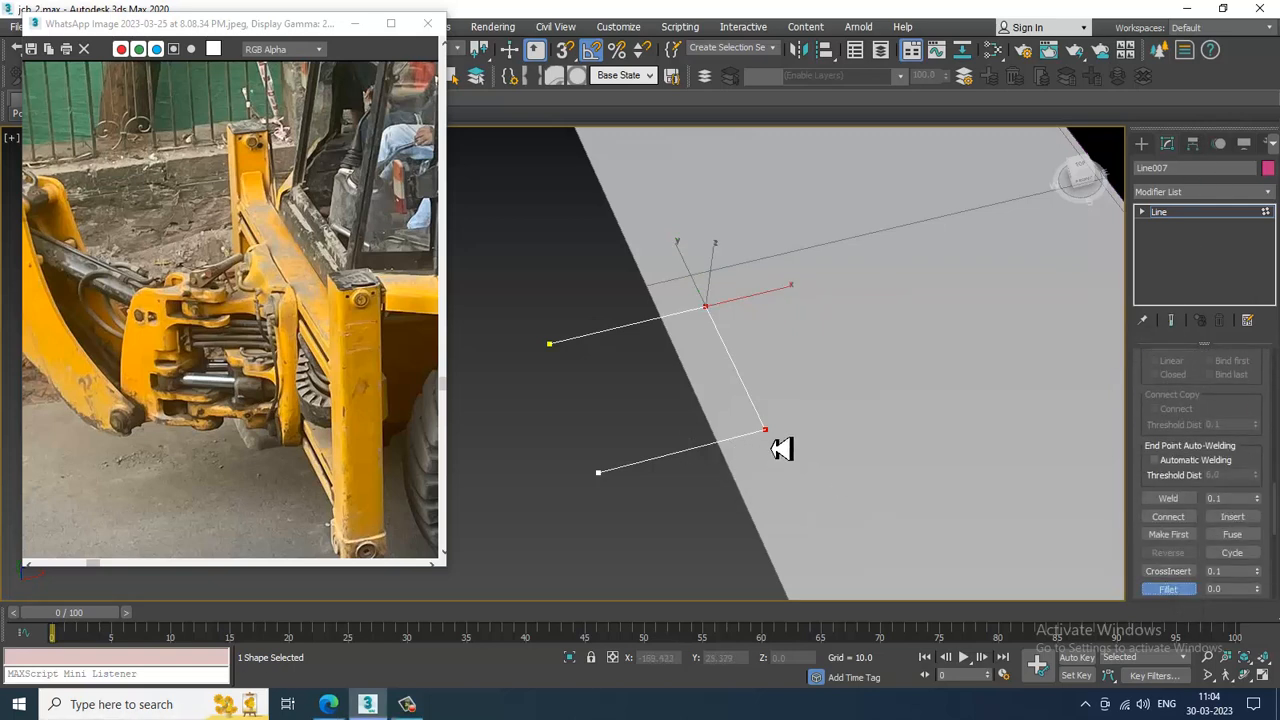
left_click_drag(773, 427, 777, 401)
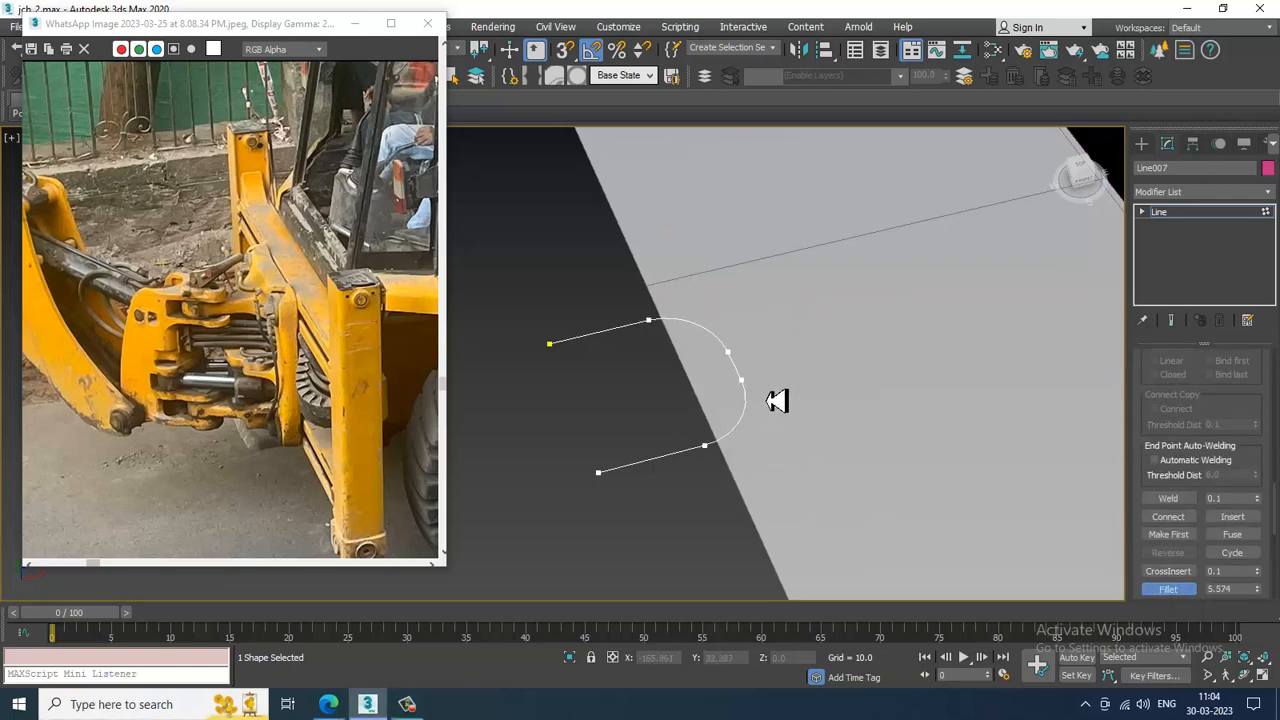
Step: Make the whole U-shaped line render in the viewport with a rectangular cross-section, and set its length to about 19.08
middle_click_drag(777, 401, 849, 316, "alt")
left_click(1207, 217)
left_click_drag(1151, 385, 1158, 646)
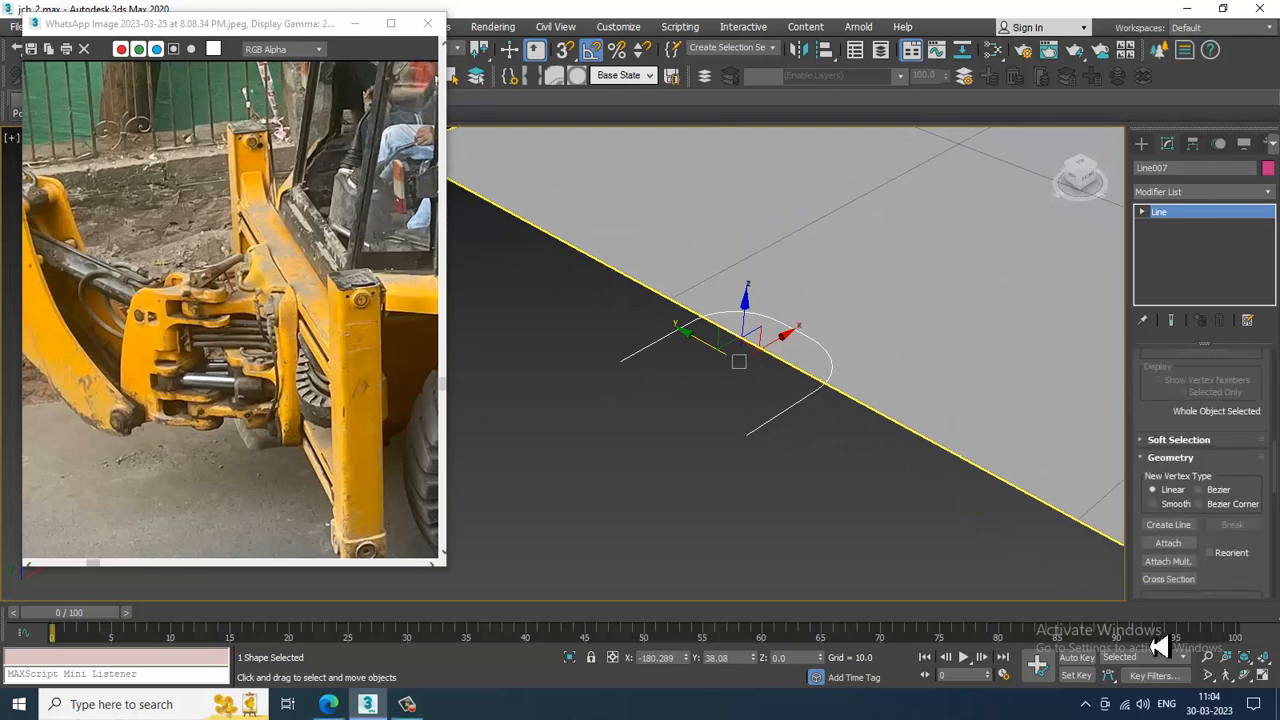
scroll(1155, 423, "up", 10)
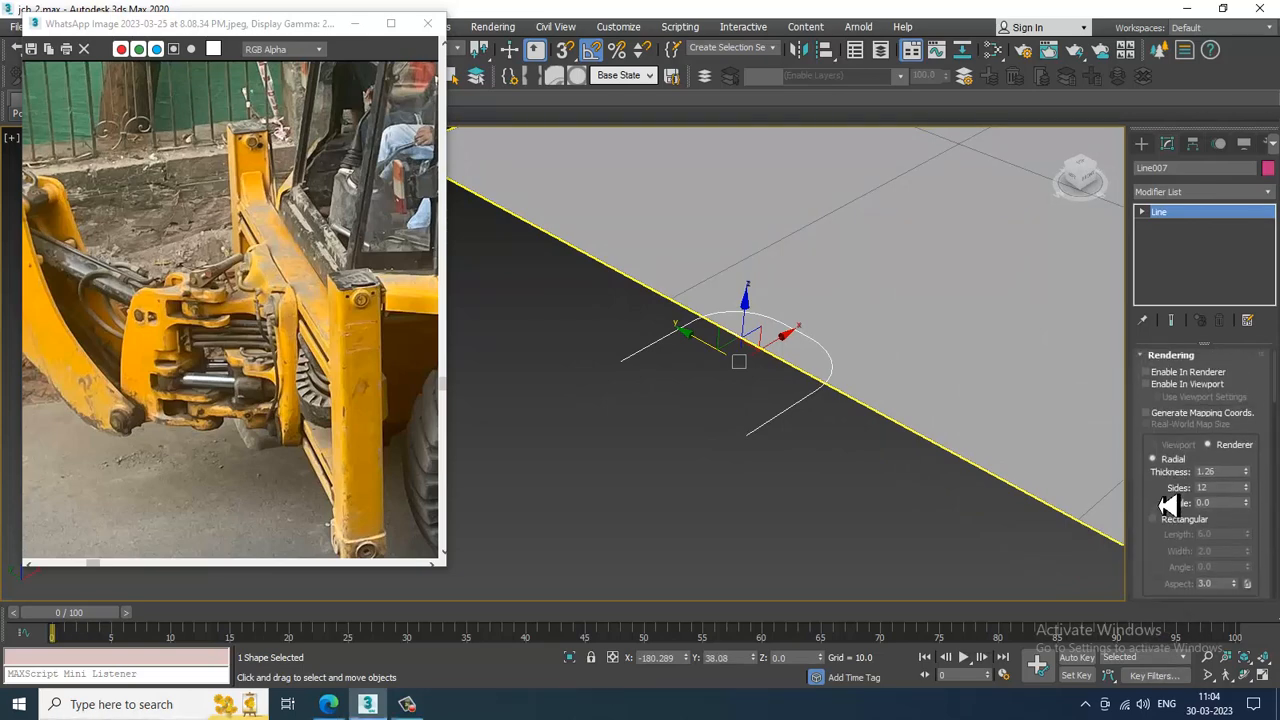
left_click(1170, 388)
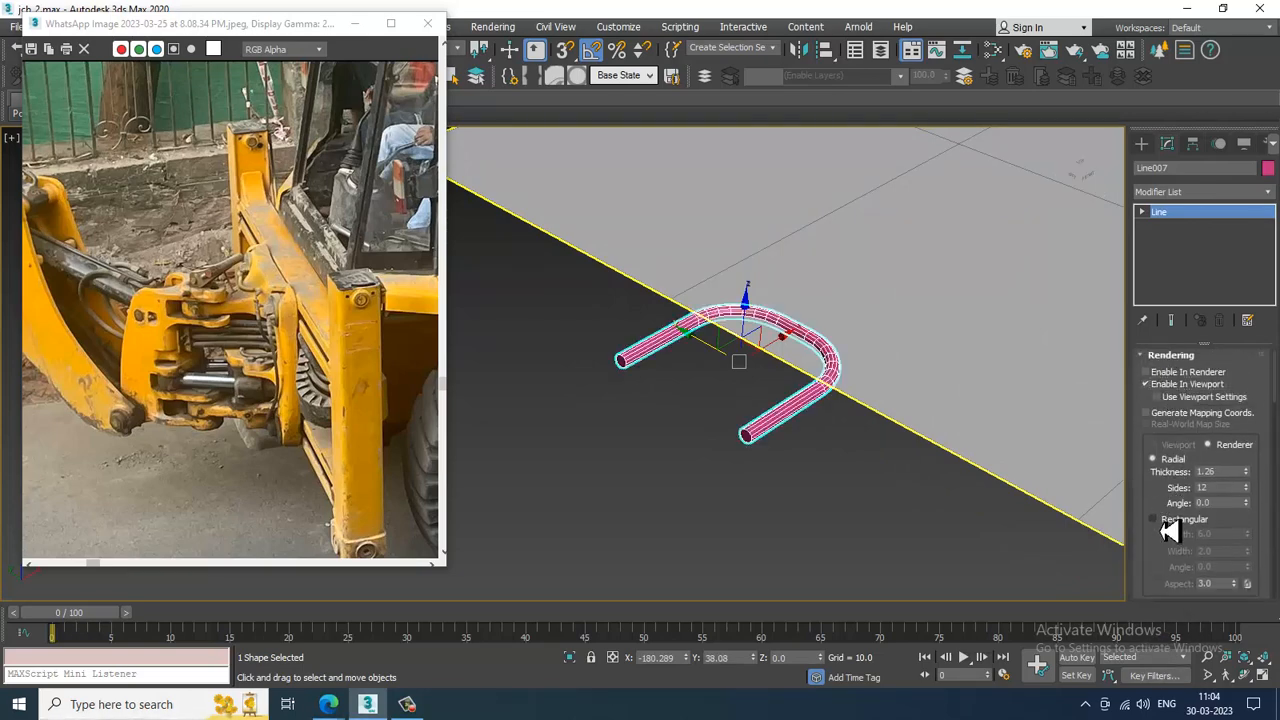
left_click(1155, 520)
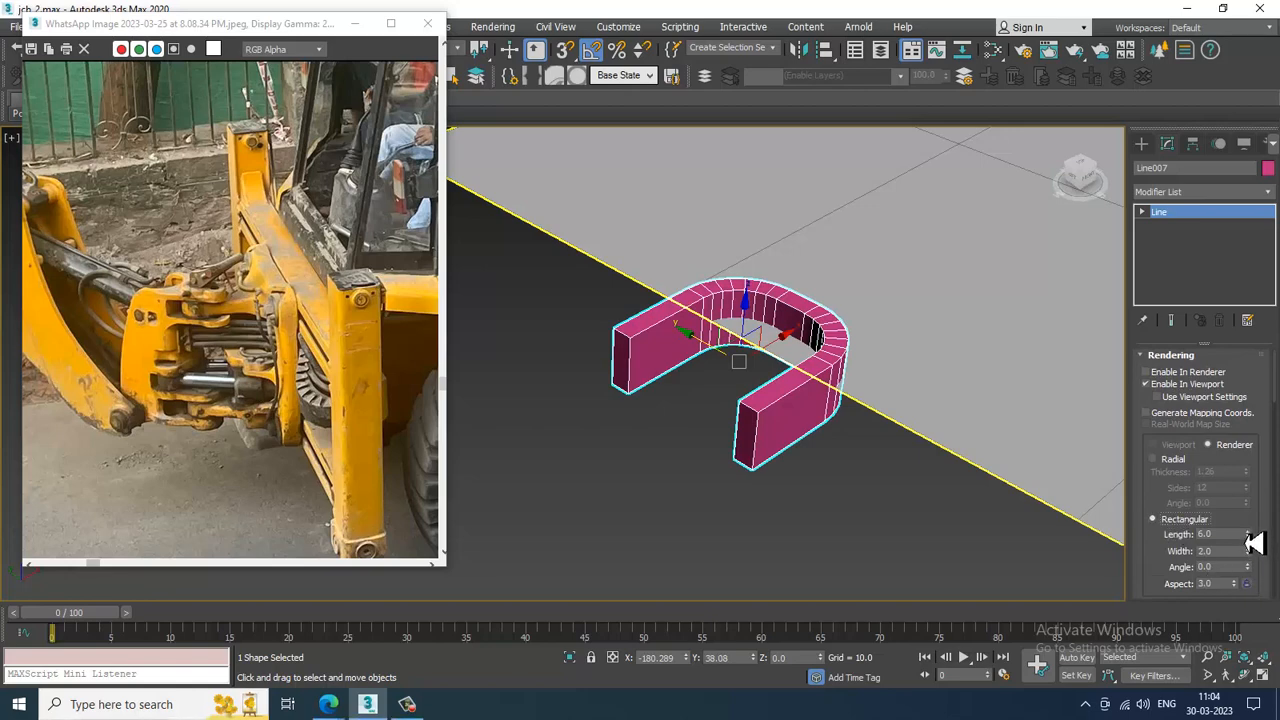
left_click_drag(1254, 541, 1244, 369)
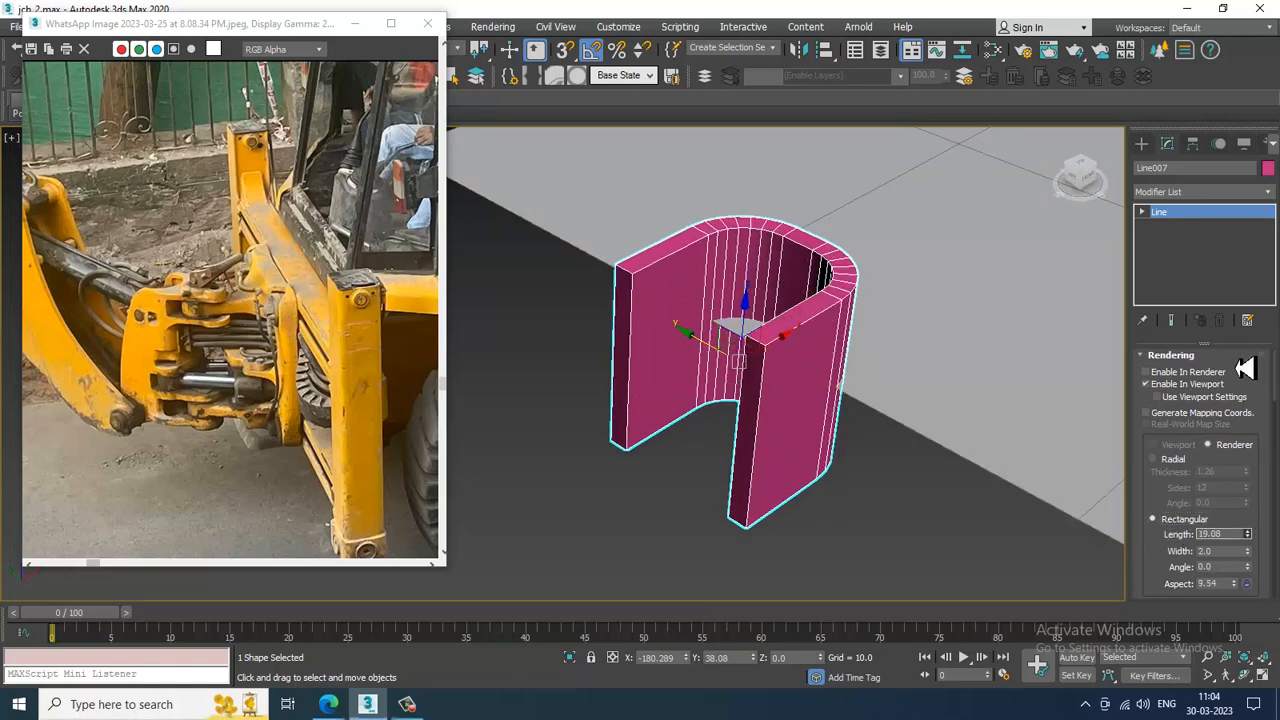
scroll(657, 366, "down", 10)
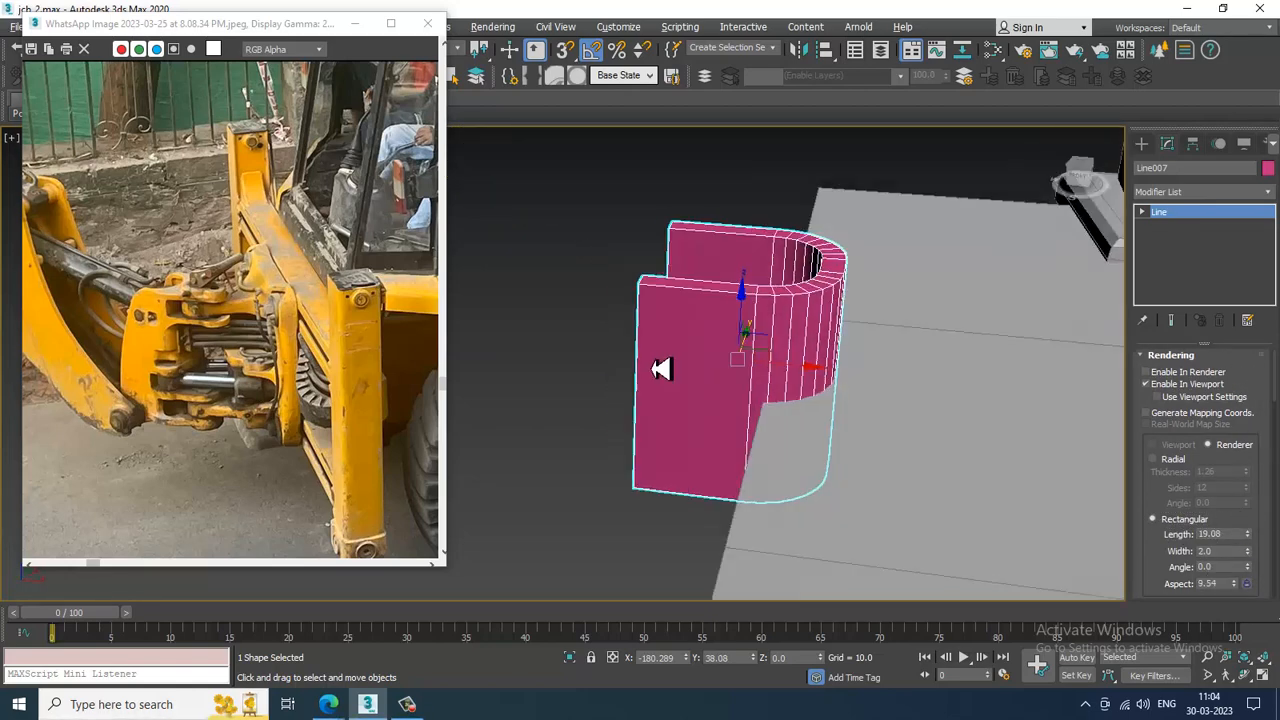
Step: Raise the U-shaped bracket to about Z 109.56 so it sits beside the hinge brackets on the mounting plate
left_click_drag(729, 365, 760, 174)
middle_click_drag(798, 172, 801, 395)
scroll(817, 370, "down", 3)
scroll(801, 395, "up", 3)
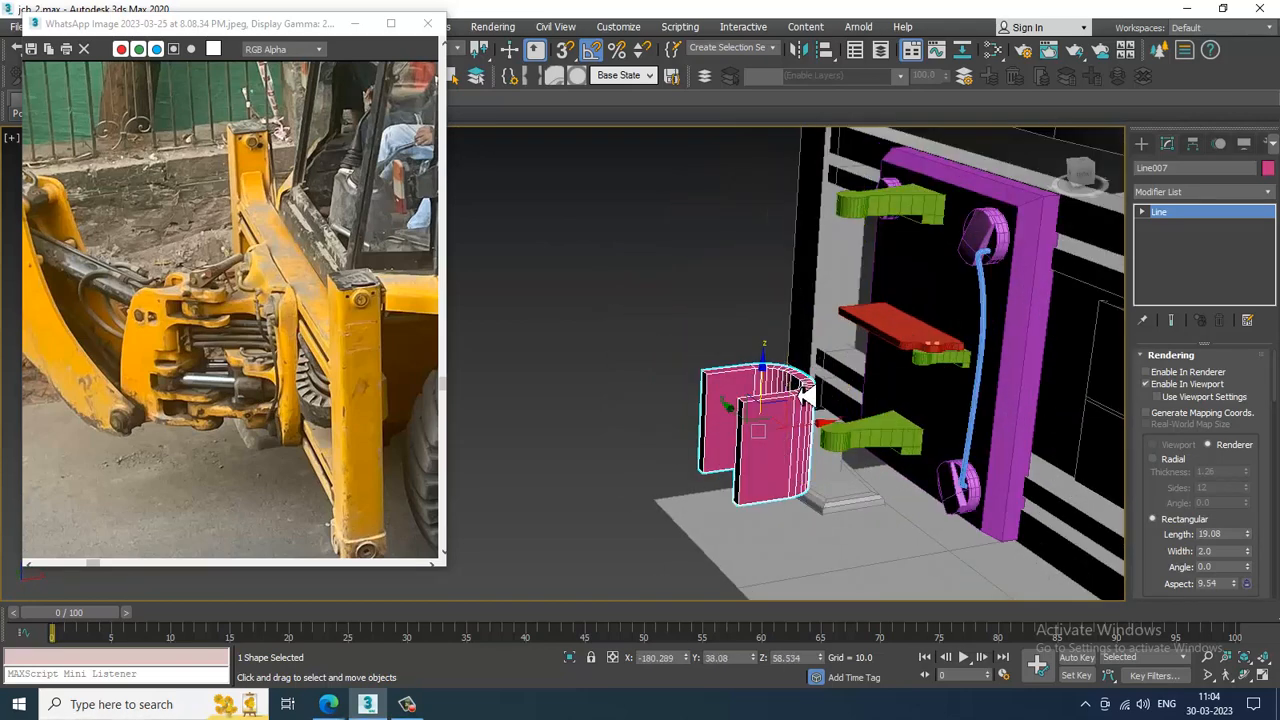
left_click_drag(767, 398, 790, 200)
middle_click_drag(790, 200, 818, 227, "alt")
scroll(846, 255, "up", 2)
middle_click_drag(782, 331, 713, 239, "alt")
scroll(790, 260, "up", 2)
Step: Lengthen the U-shaped bracket's arms by moving their open-end vertices outward, and set its rectangular cross-section length to about 34.726
left_click(1172, 225)
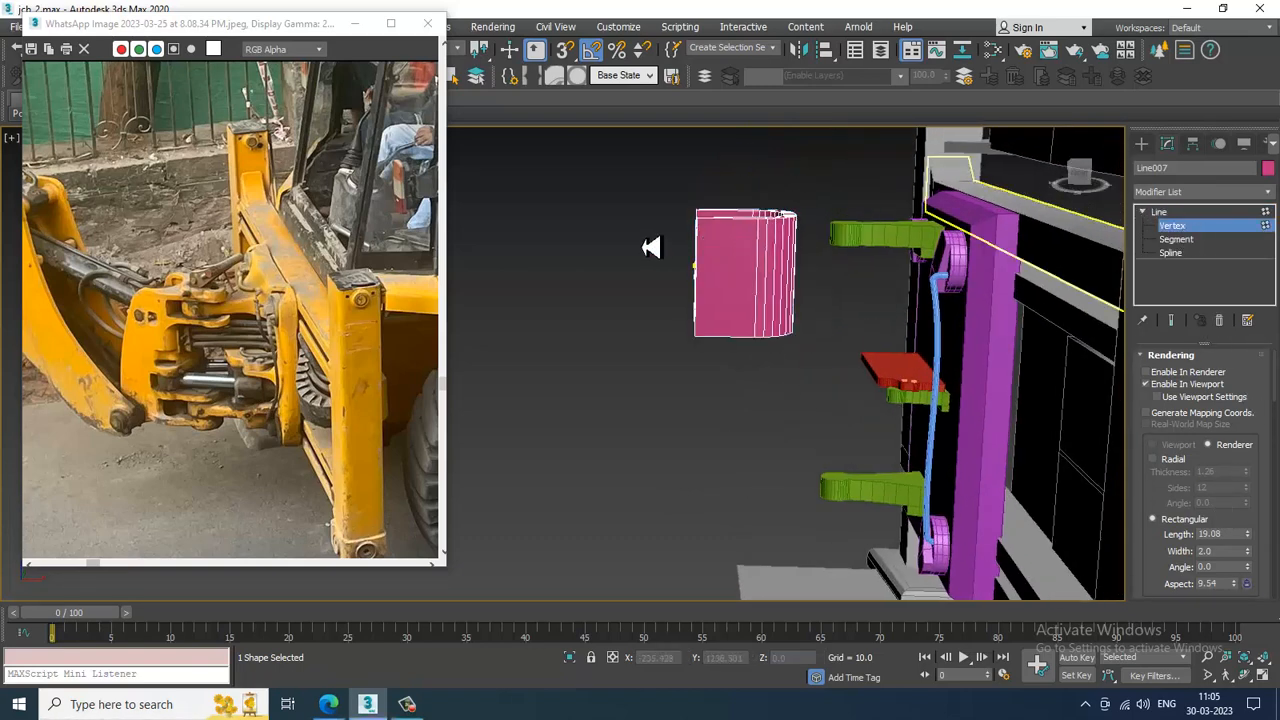
left_click_drag(724, 371, 726, 368)
left_click_drag(747, 276, 729, 277)
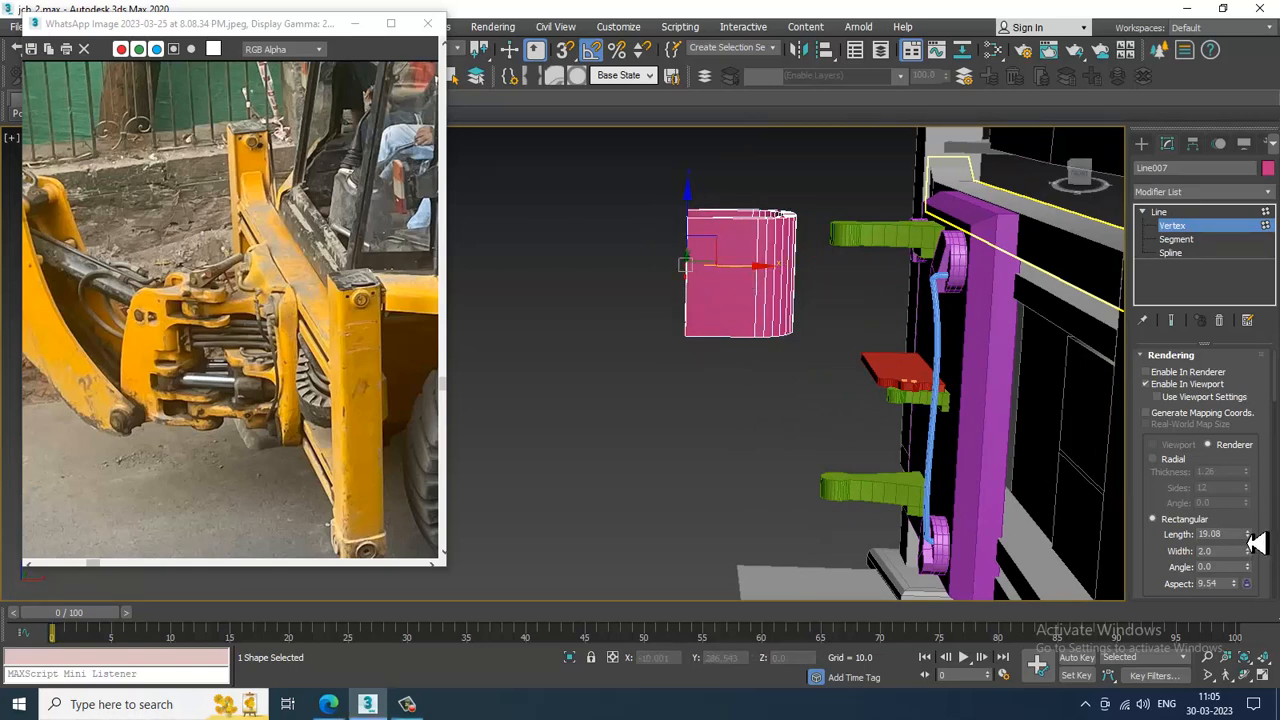
left_click_drag(1252, 540, 1256, 489)
left_click_drag(741, 278, 719, 279)
left_click(1193, 213)
Step: Lower the U-shaped bracket to about Z 91.458, level with the span between the upper and lower hinge brackets
scroll(976, 288, "down", 3)
middle_click_drag(985, 288, 918, 297, "alt")
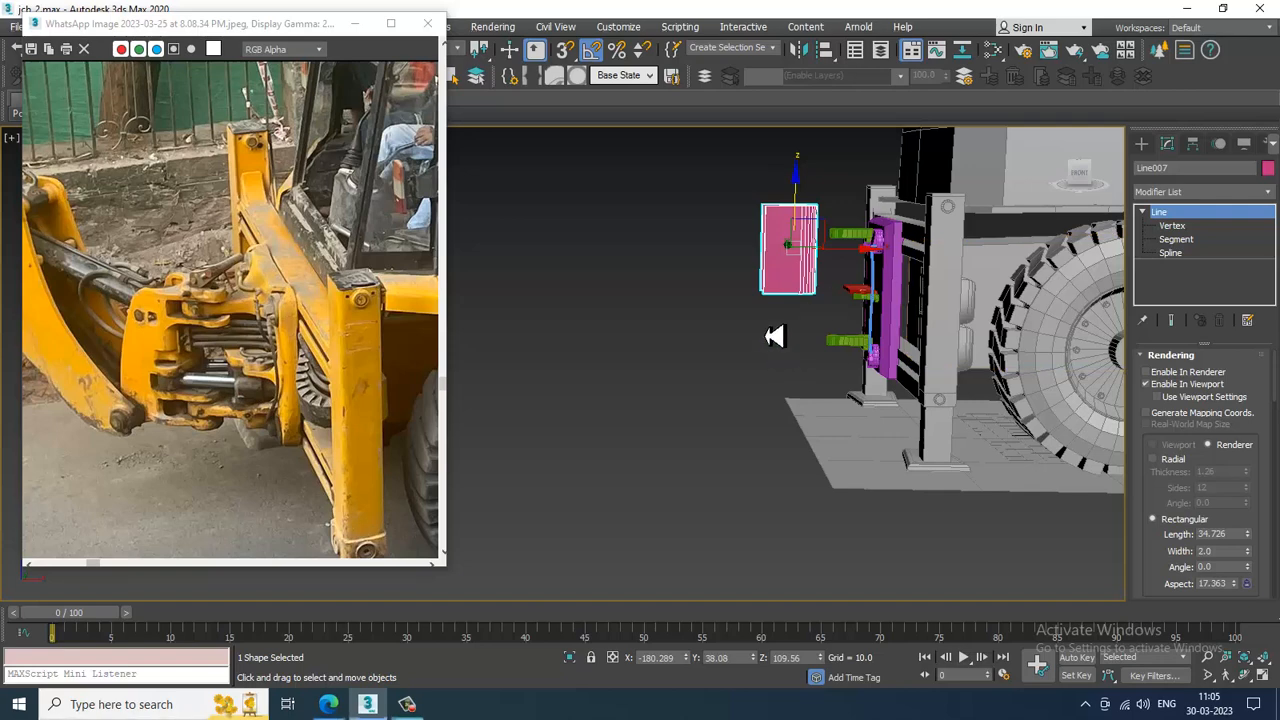
left_click_drag(805, 212, 820, 277)
scroll(876, 275, "up", 2)
scroll(860, 290, "up", 3)
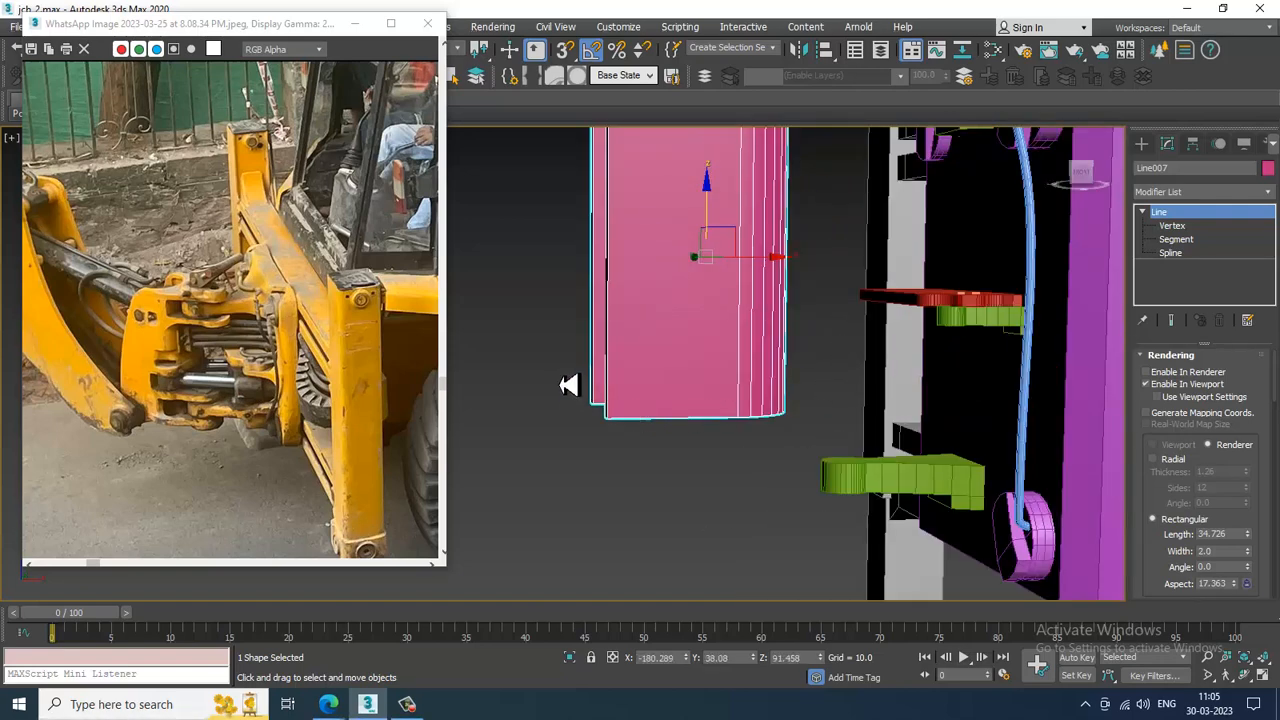
right_click(768, 160)
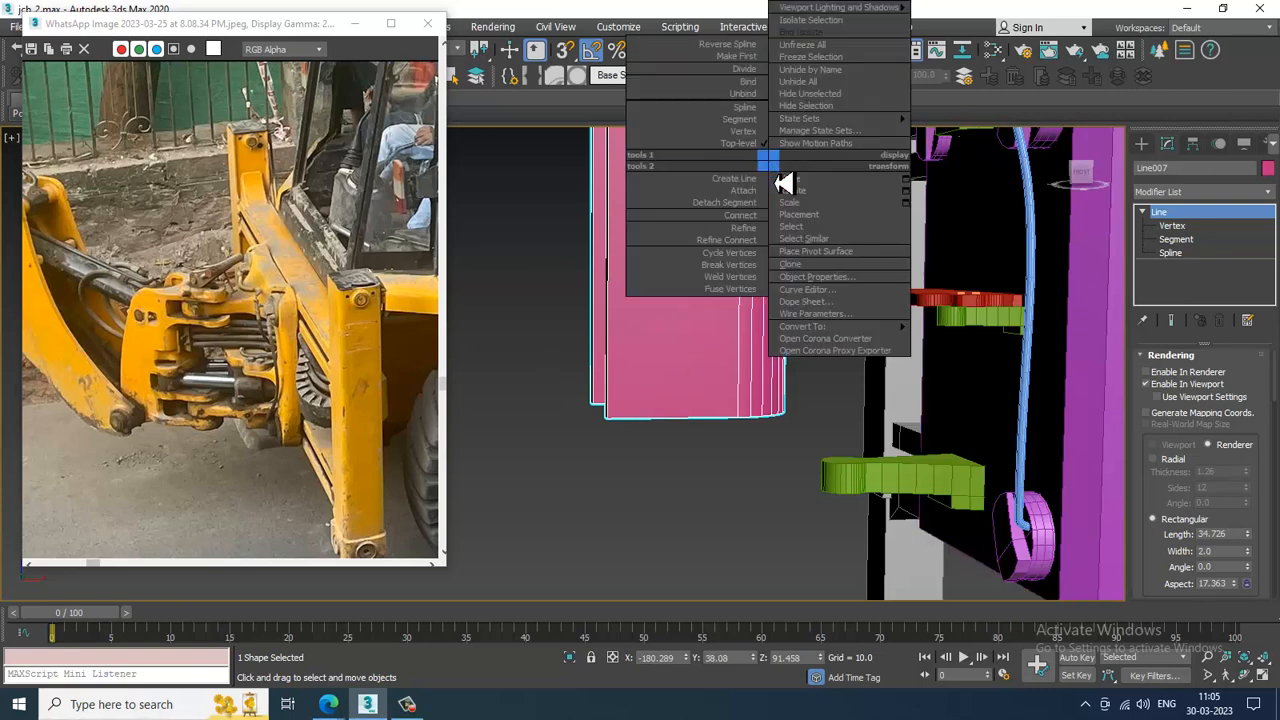
mouse_move(857, 327)
middle_click_drag(551, 320, 775, 355, "alt")
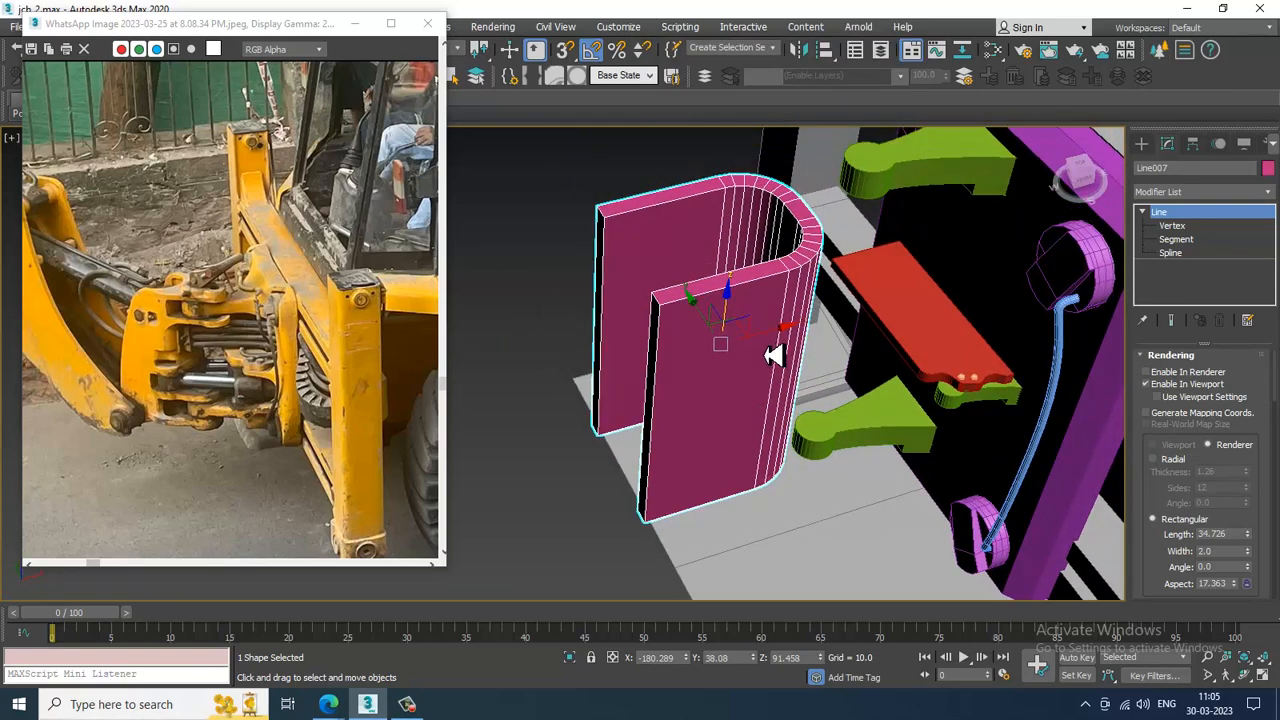
left_click(1145, 216)
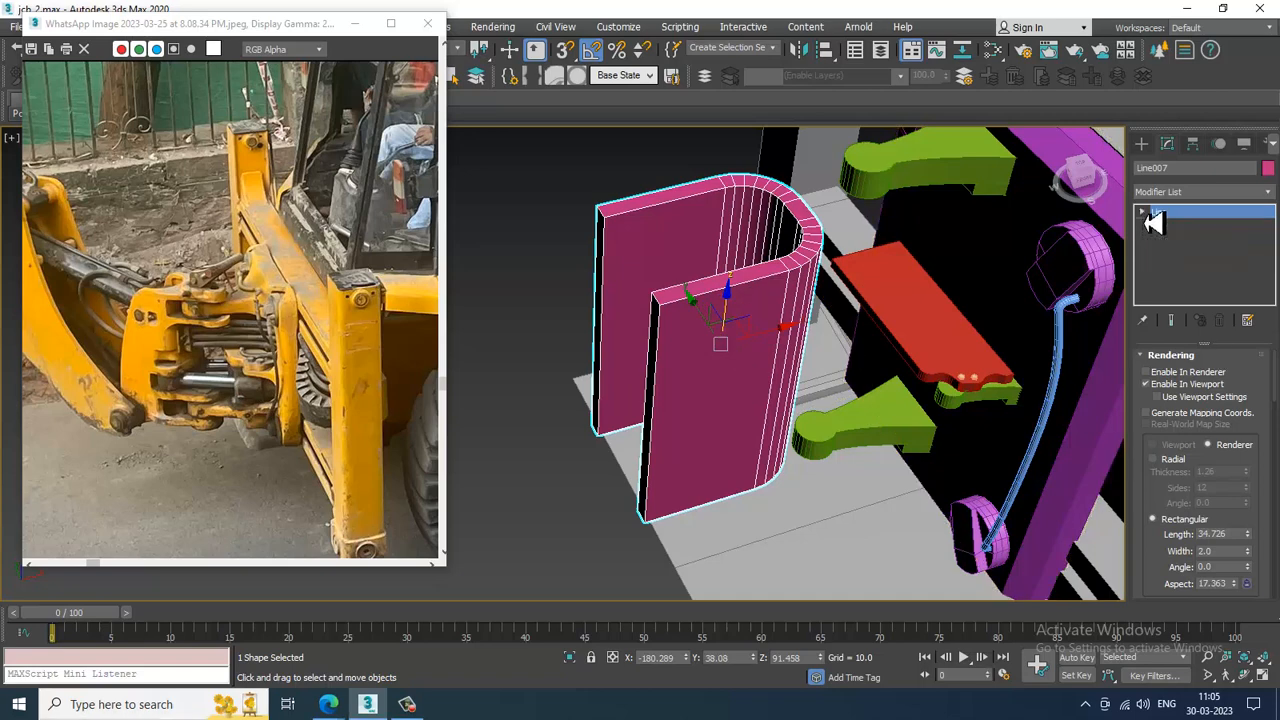
left_click(1147, 385)
middle_click_drag(1083, 394, 818, 404, "alt")
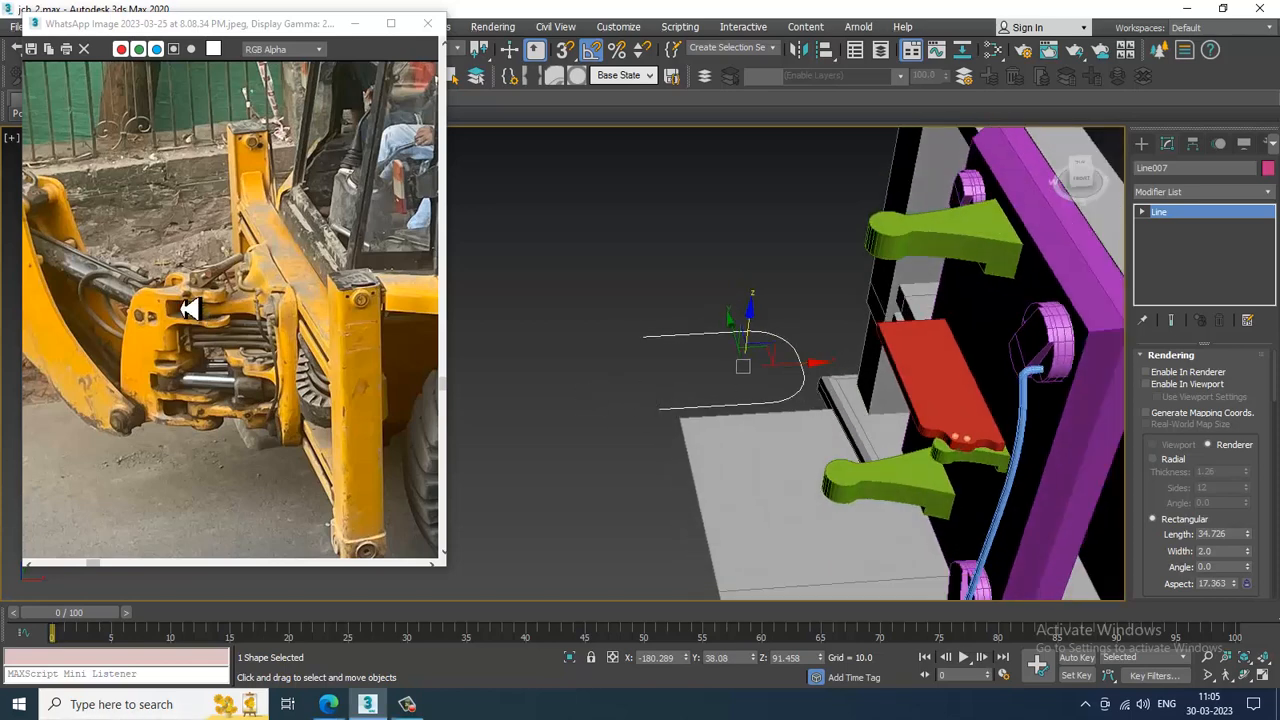
left_click(1147, 385)
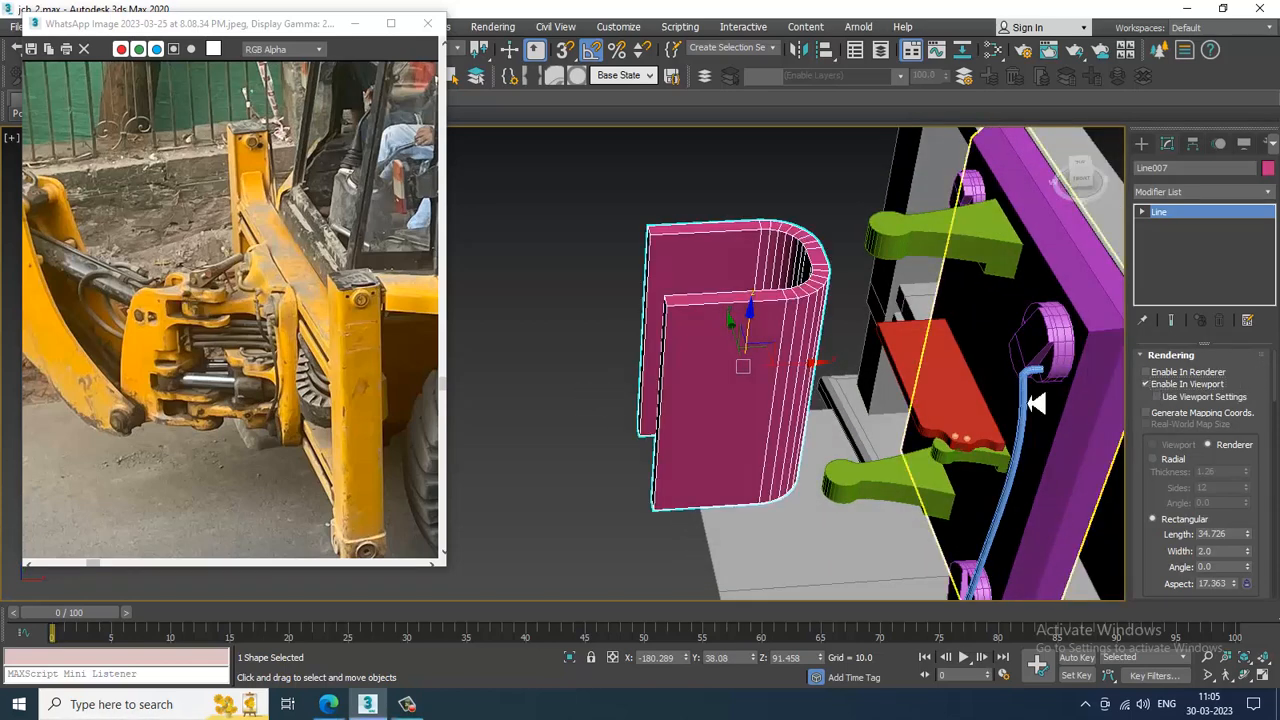
Step: Convert the U-shaped bracket from a line to an Editable Poly
middle_click_drag(818, 372, 829, 332, "alt")
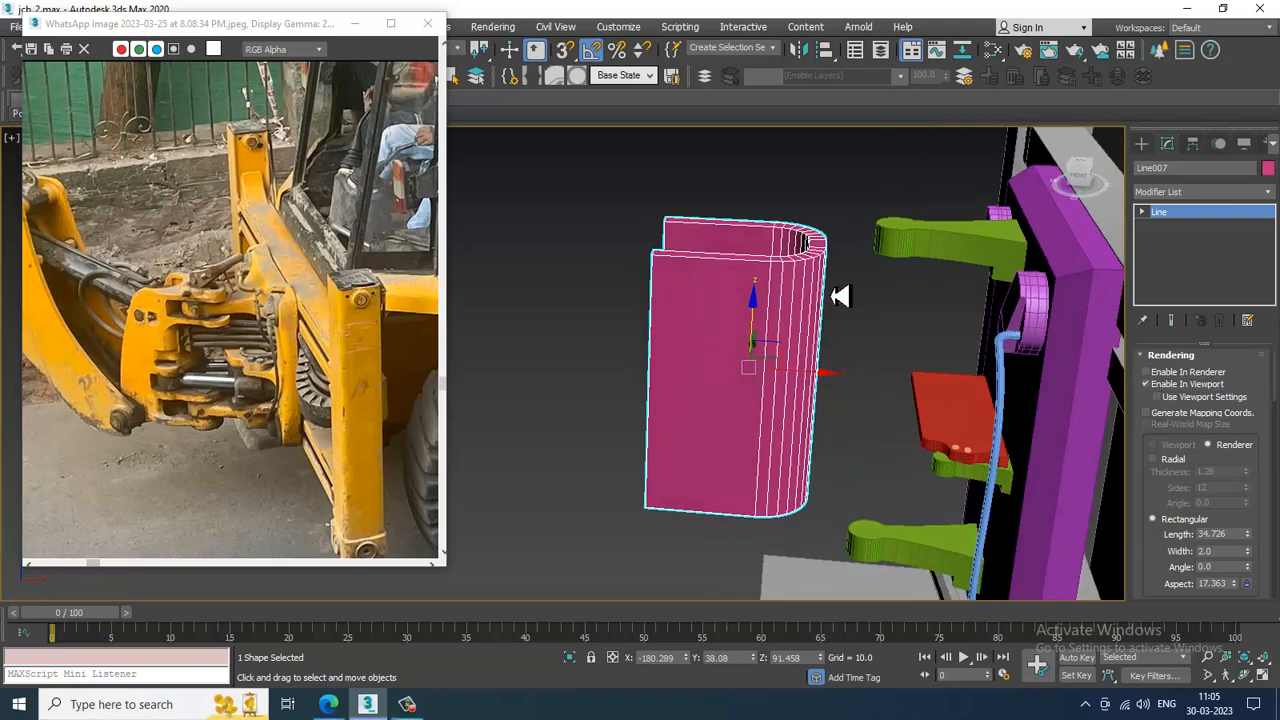
right_click(795, 290)
mouse_move(870, 450)
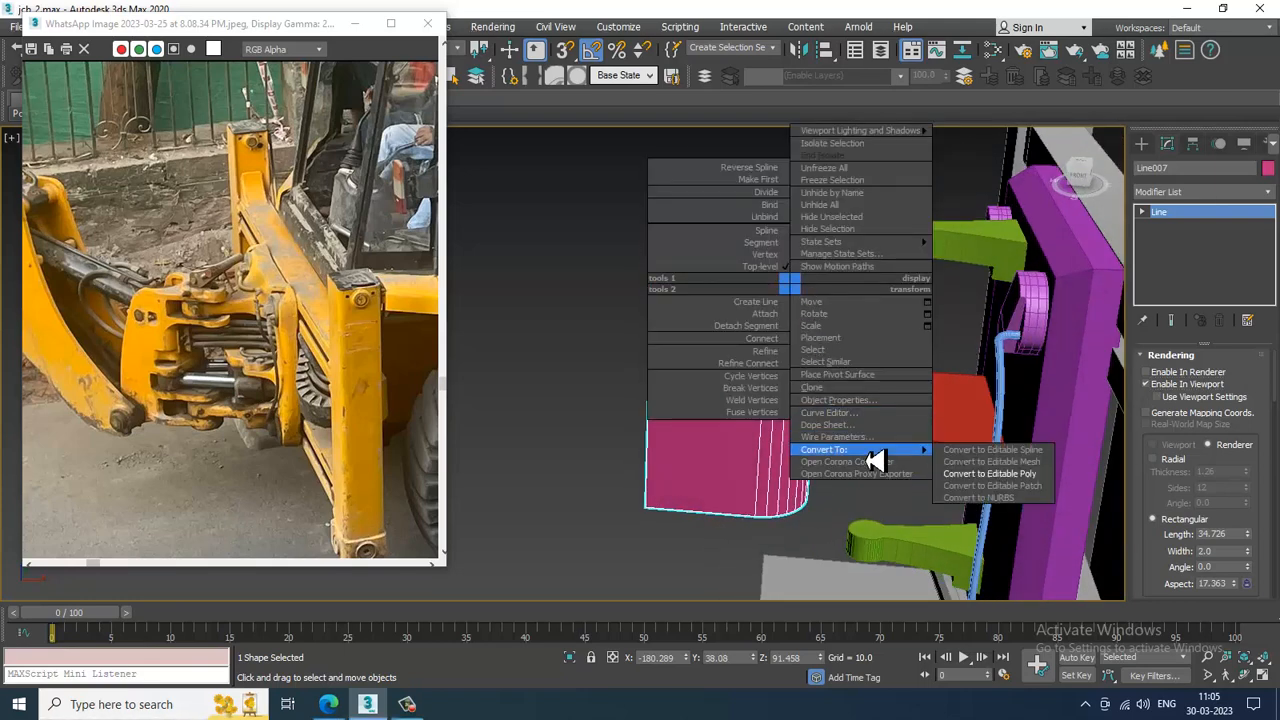
left_click(985, 473)
Step: In the top view, splay both arms of the U-shaped bracket slightly outward by moving their open-end vertices apart
middle_click_drag(1006, 480, 585, 421, "alt")
left_click_drag(585, 421, 848, 475)
middle_click_drag(788, 418, 860, 418, "alt")
key("alt+w")
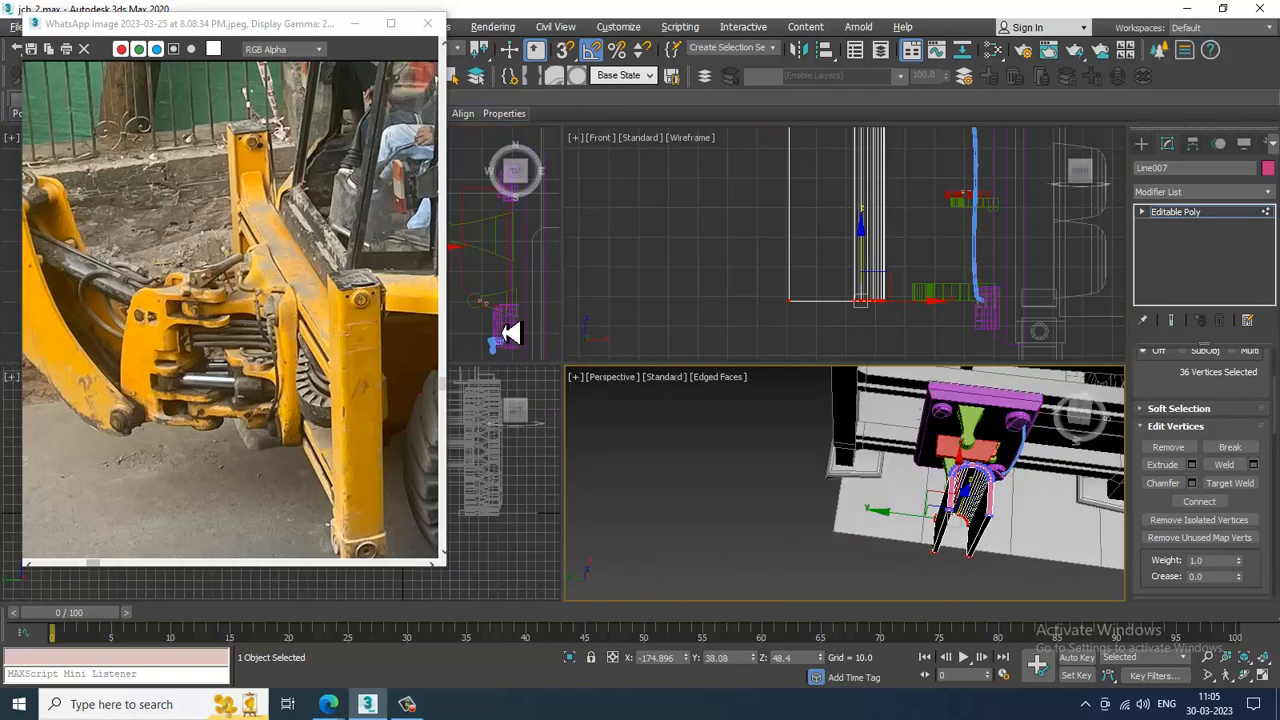
middle_click(512, 334)
key("alt+w")
scroll(560, 310, "up", 2)
scroll(860, 305, "down", 3)
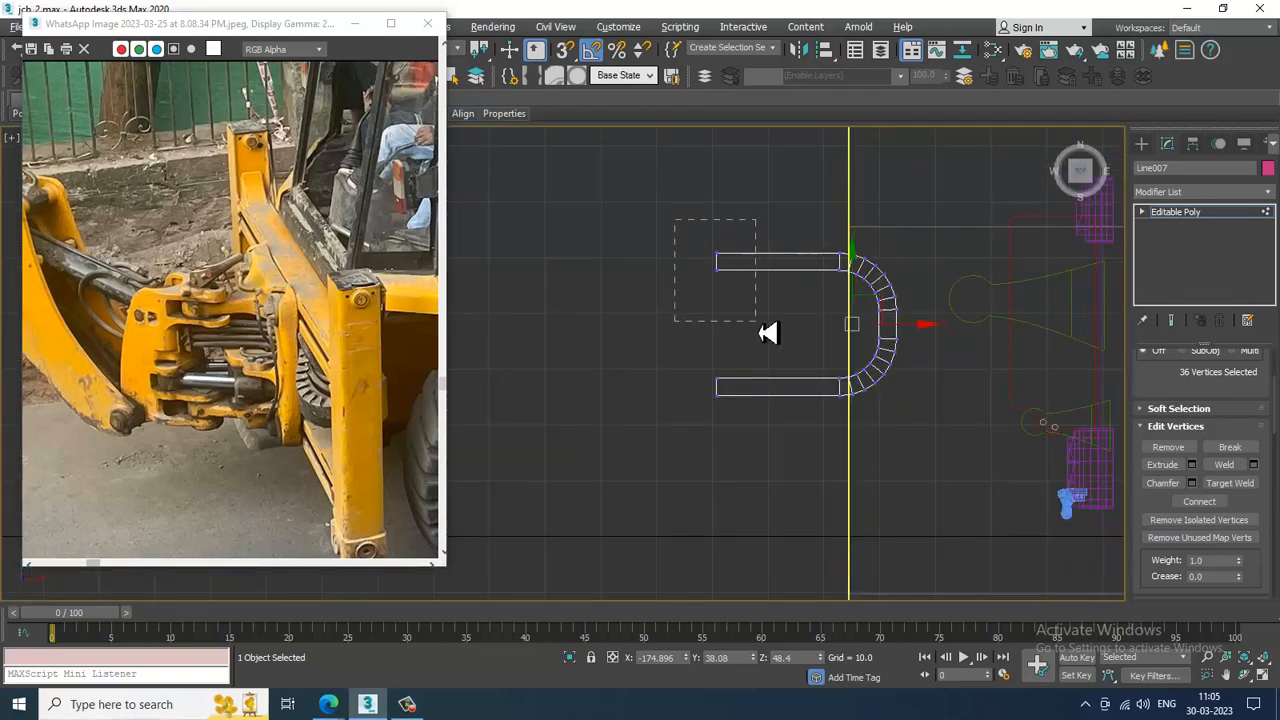
left_click_drag(756, 321, 757, 322)
left_click_drag(718, 221, 716, 213)
left_click_drag(692, 391, 793, 449)
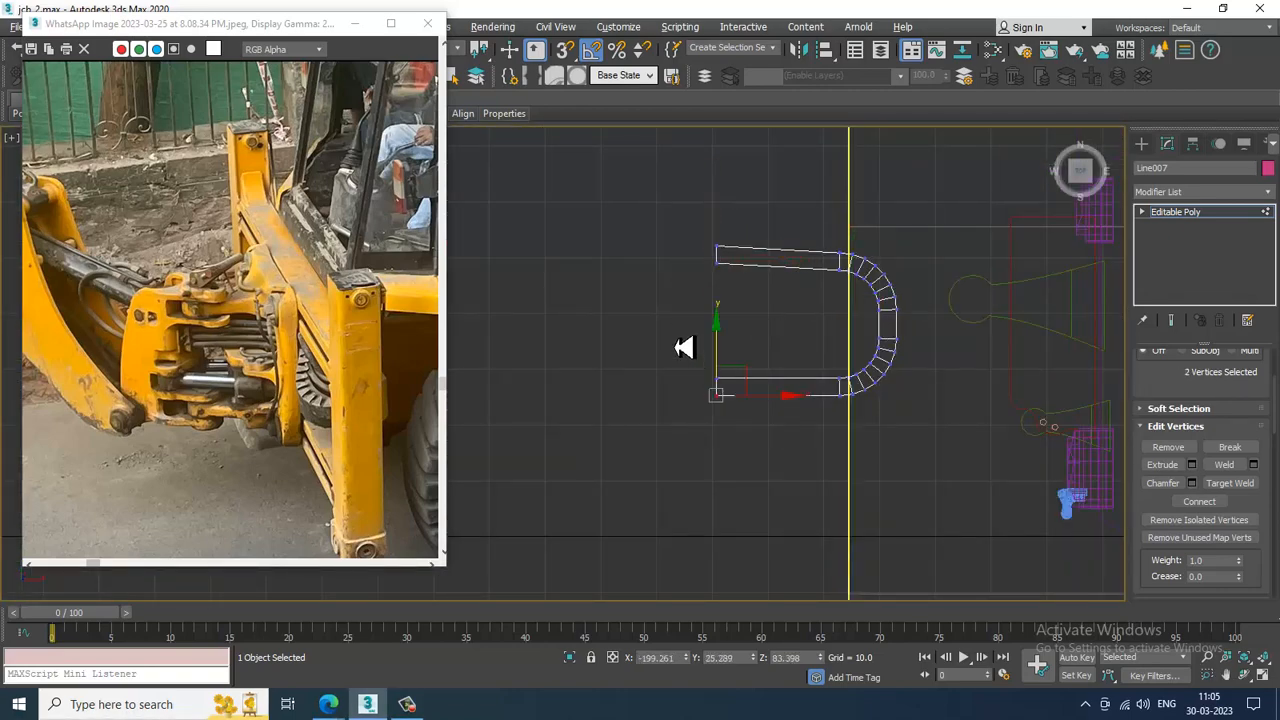
left_click_drag(684, 347, 750, 443)
left_click_drag(723, 371, 758, 400)
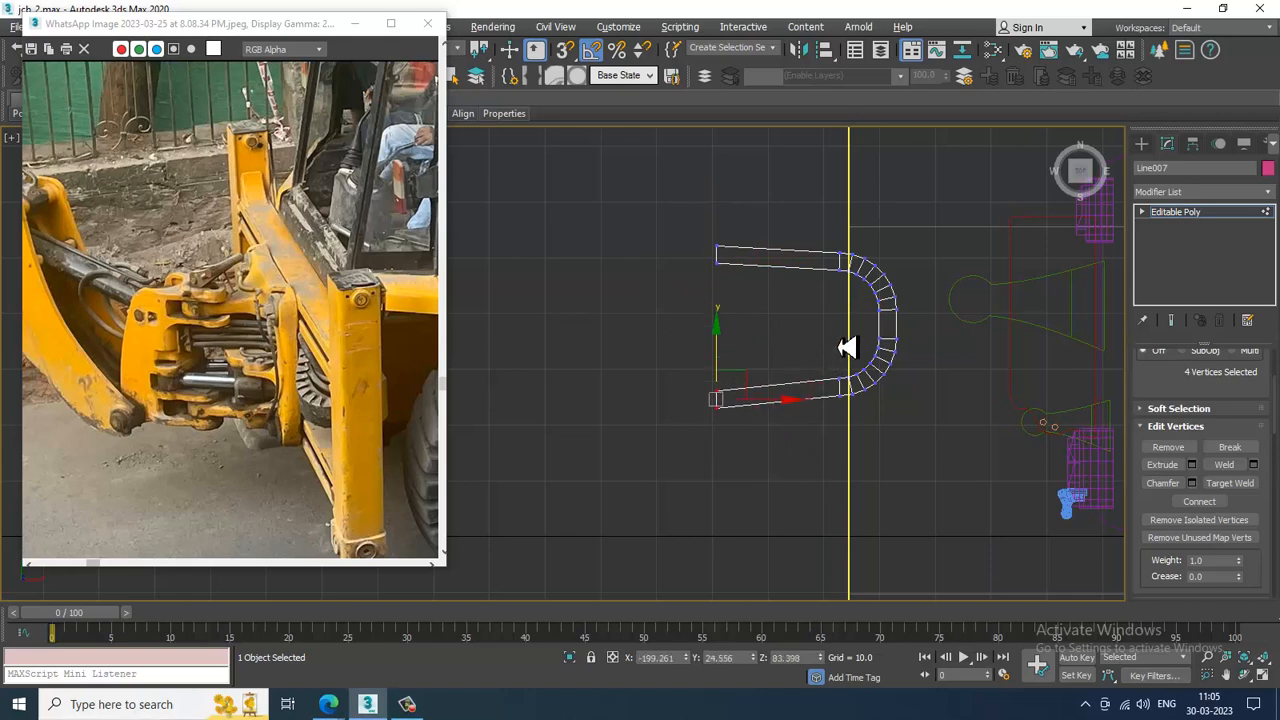
Step: In the front view, connect all the vertical edges of the U-shaped bracket with three segments
key("alt+w")
middle_click_drag(946, 277, 911, 301)
key("alt+w")
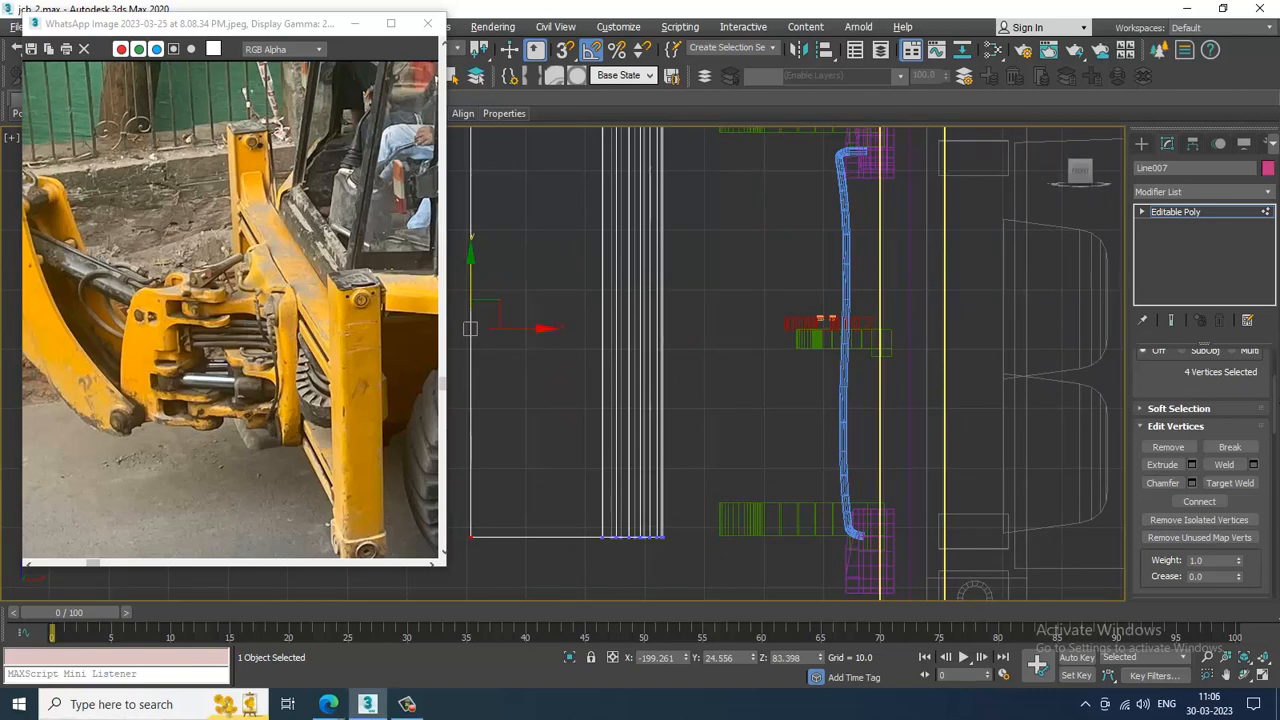
scroll(680, 366, "down", 5)
key("2")
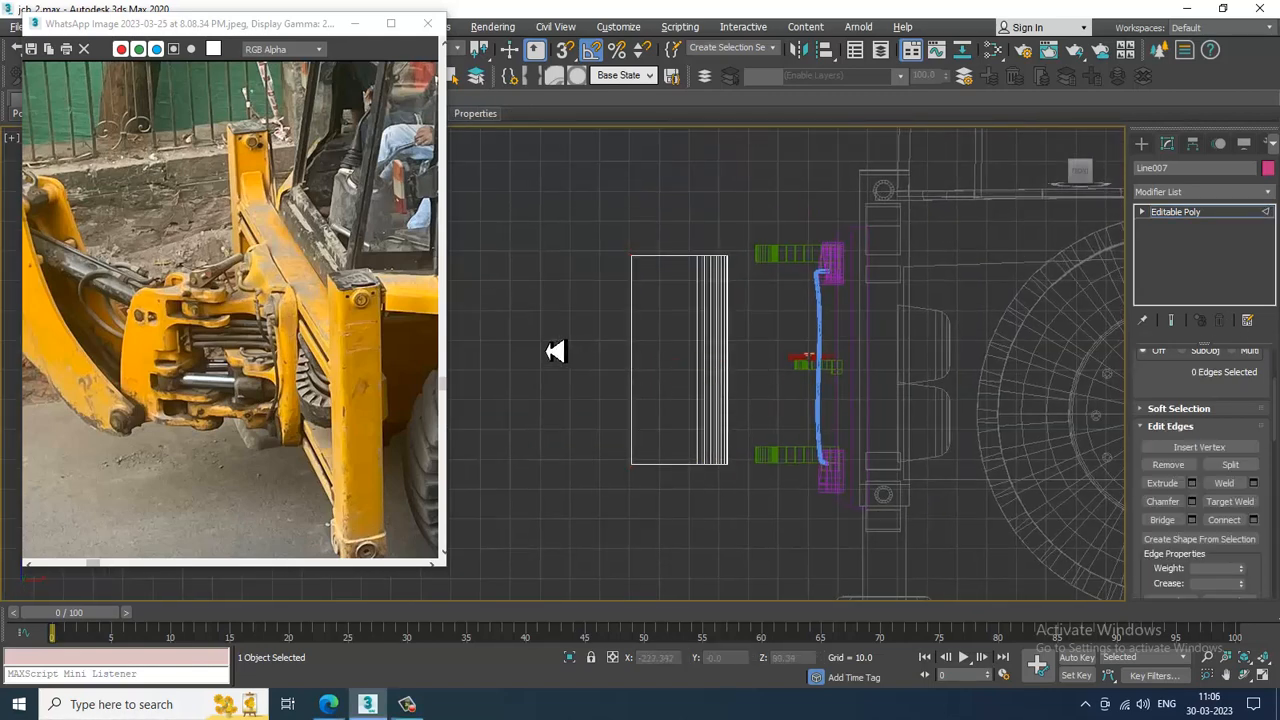
left_click_drag(557, 351, 837, 403)
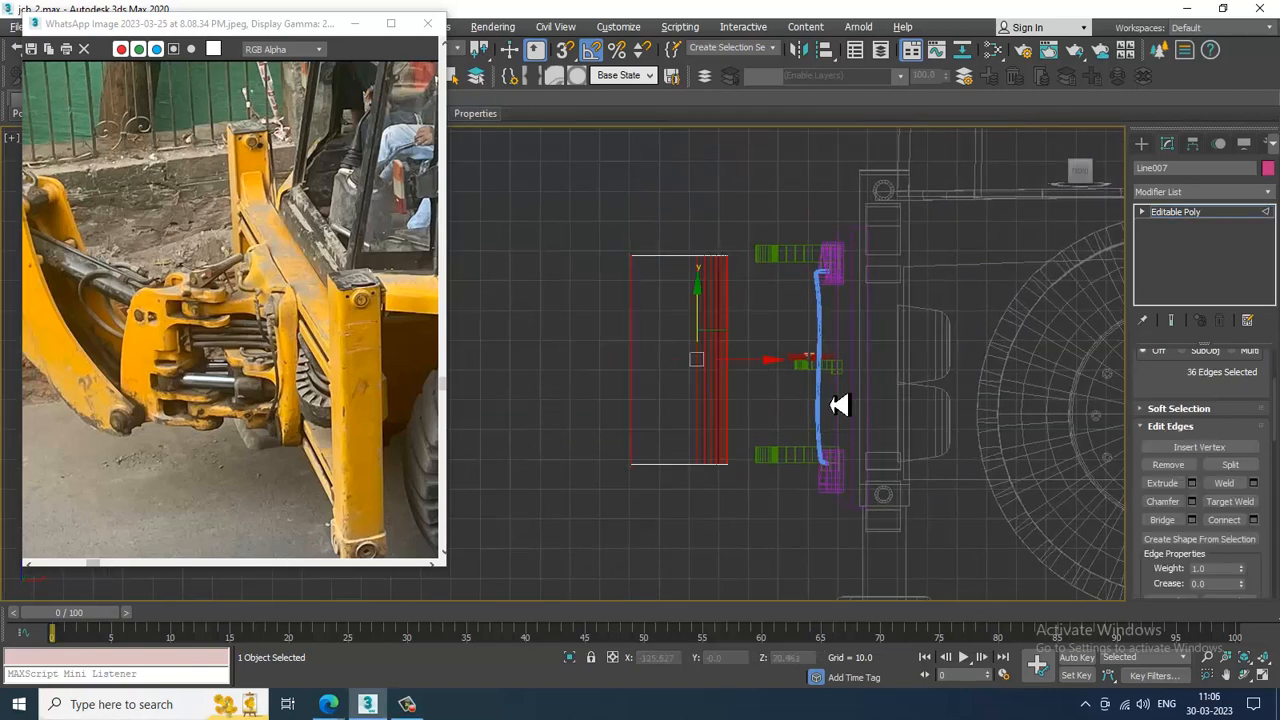
left_click(1254, 521)
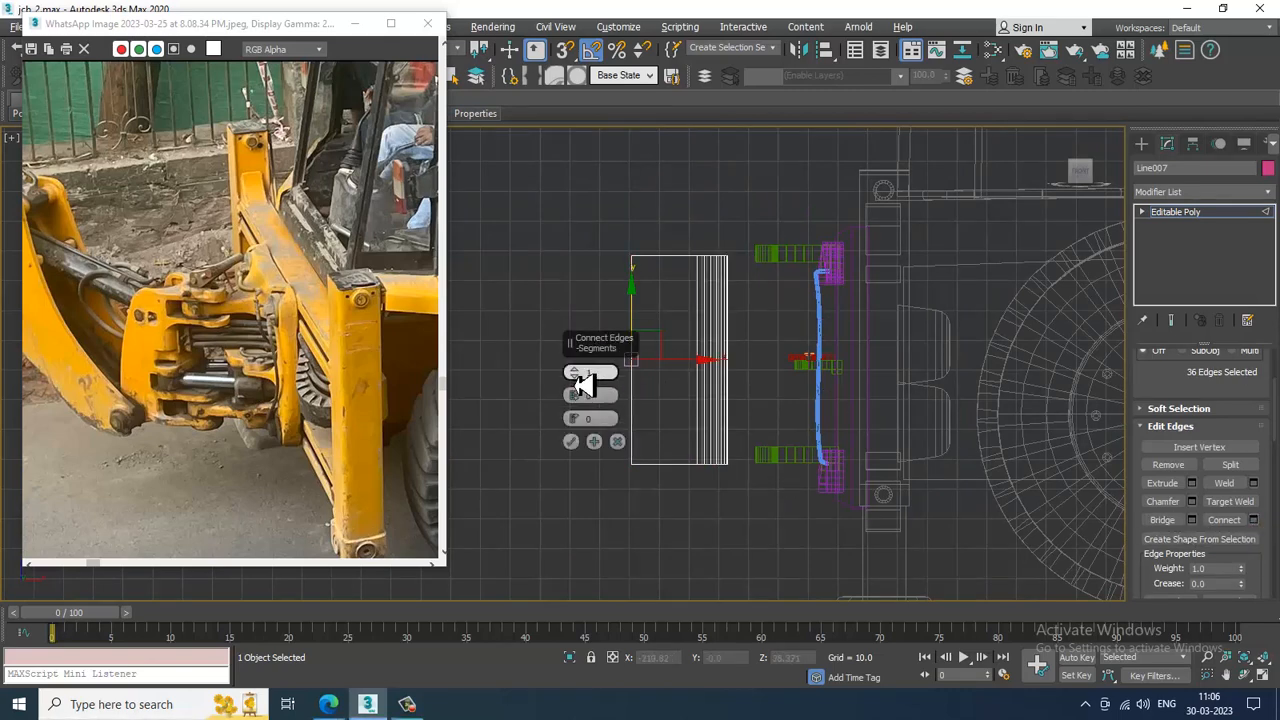
left_click(571, 441)
scroll(677, 429, "up", 4)
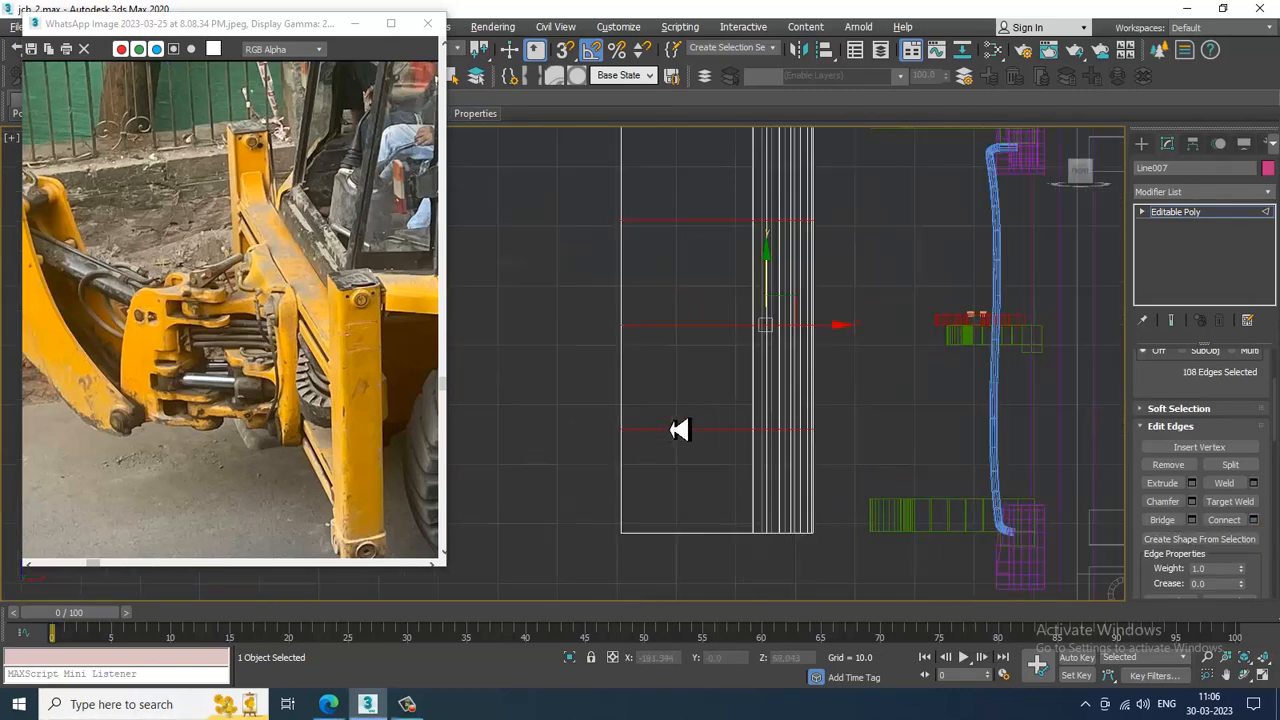
Step: Move the open-end vertices of the three new horizontal rows outward so the arms' free edges follow a bulging curve
key("1")
left_click_drag(589, 400, 684, 446)
left_click_drag(704, 341, 686, 340)
left_click_drag(583, 203, 713, 270)
middle_click_drag(727, 259, 736, 277)
left_click_drag(710, 252, 690, 255)
left_click_drag(571, 308, 753, 394)
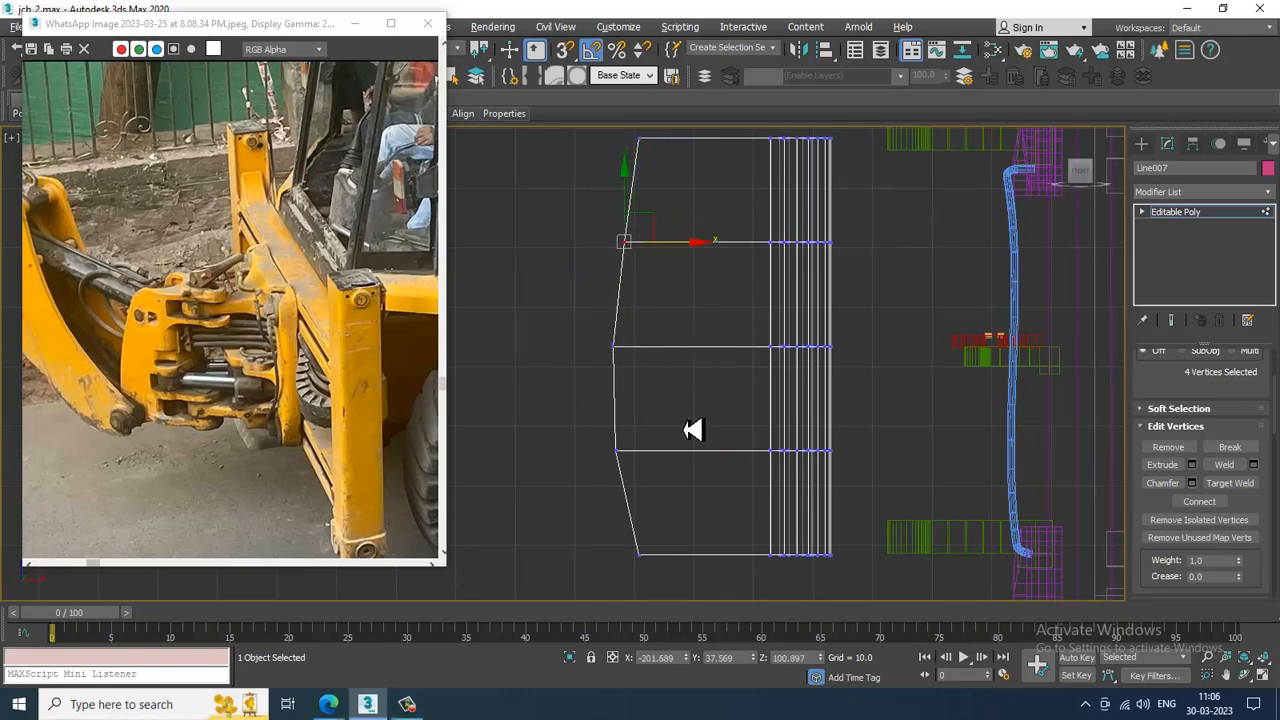
middle_click_drag(679, 454, 665, 468)
scroll(686, 420, "down", 6)
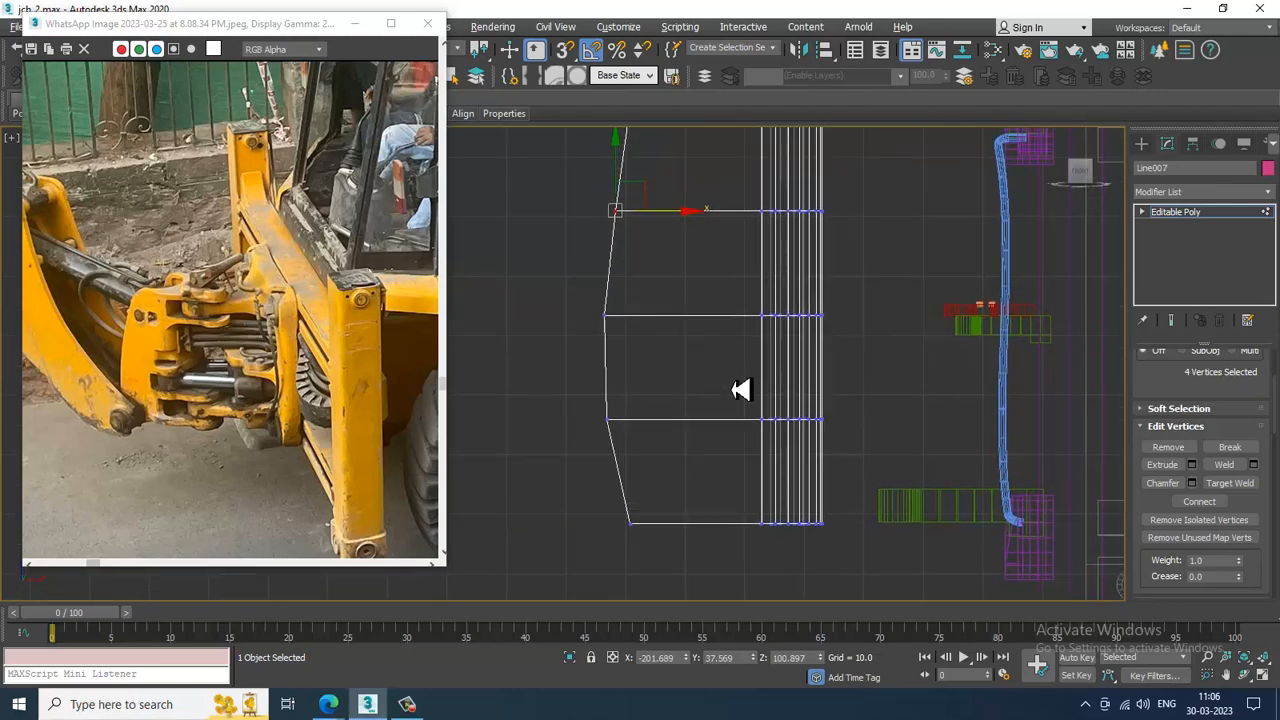
Step: In the perspective view, compare the shaped bracket with the boom swing bracket in the reference photo
key("alt+w")
middle_click(963, 514)
key("alt+w")
middle_click_drag(963, 514, 784, 398, "alt")
scroll(768, 366, "down", 3)
scroll(755, 360, "down", 6)
scroll(731, 373, "up", 4)
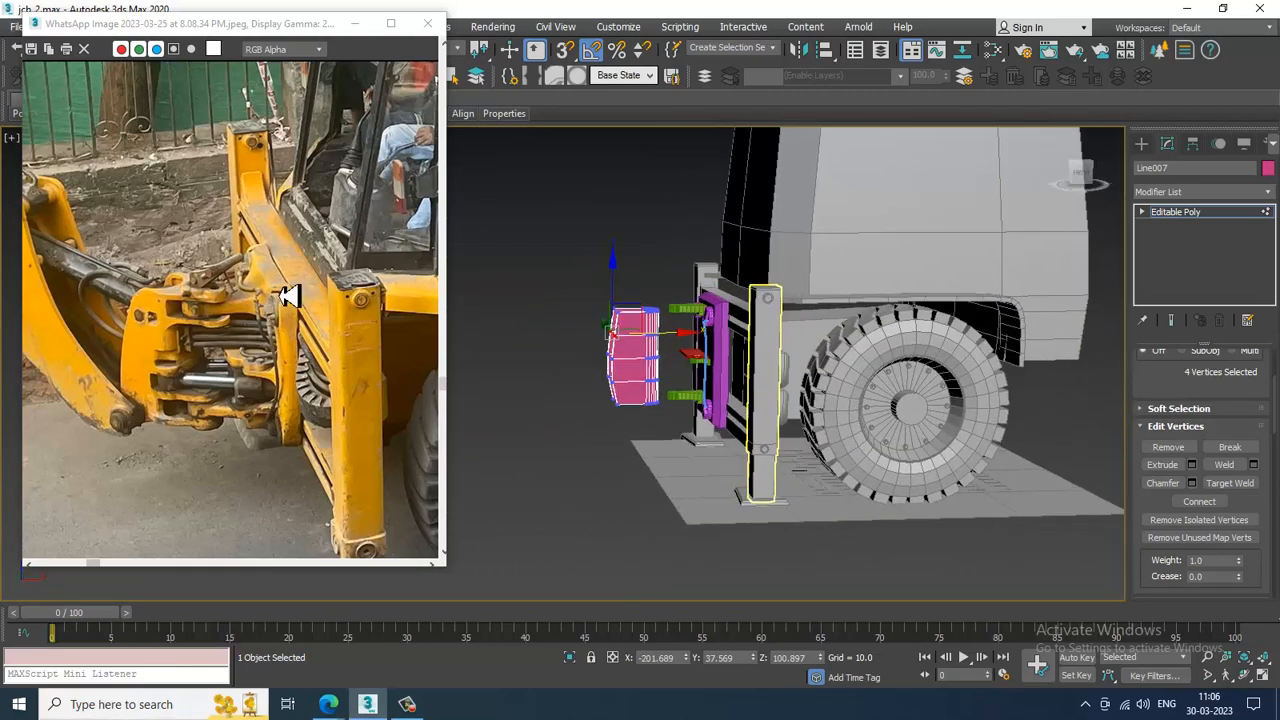
scroll(91, 312, "up", 1)
middle_click_drag(858, 304, 709, 320, "alt")
scroll(677, 357, "up", 4)
scroll(743, 263, "up", 3)
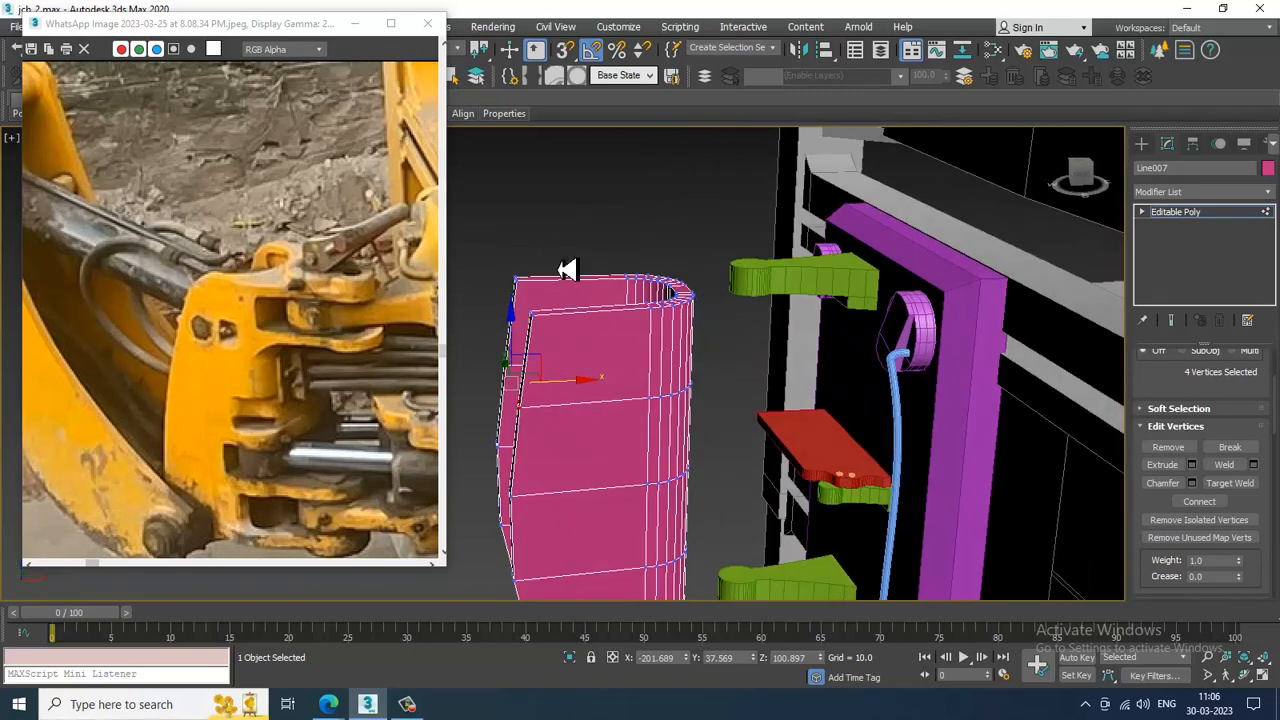
Step: Chamfer the two upper corner edges at the open ends of the U-shaped bracket's arms into rounded corners
middle_click_drag(580, 285, 591, 343, "alt")
scroll(591, 303, "up", 2)
key("2")
scroll(606, 329, "up", 2)
left_click(527, 293)
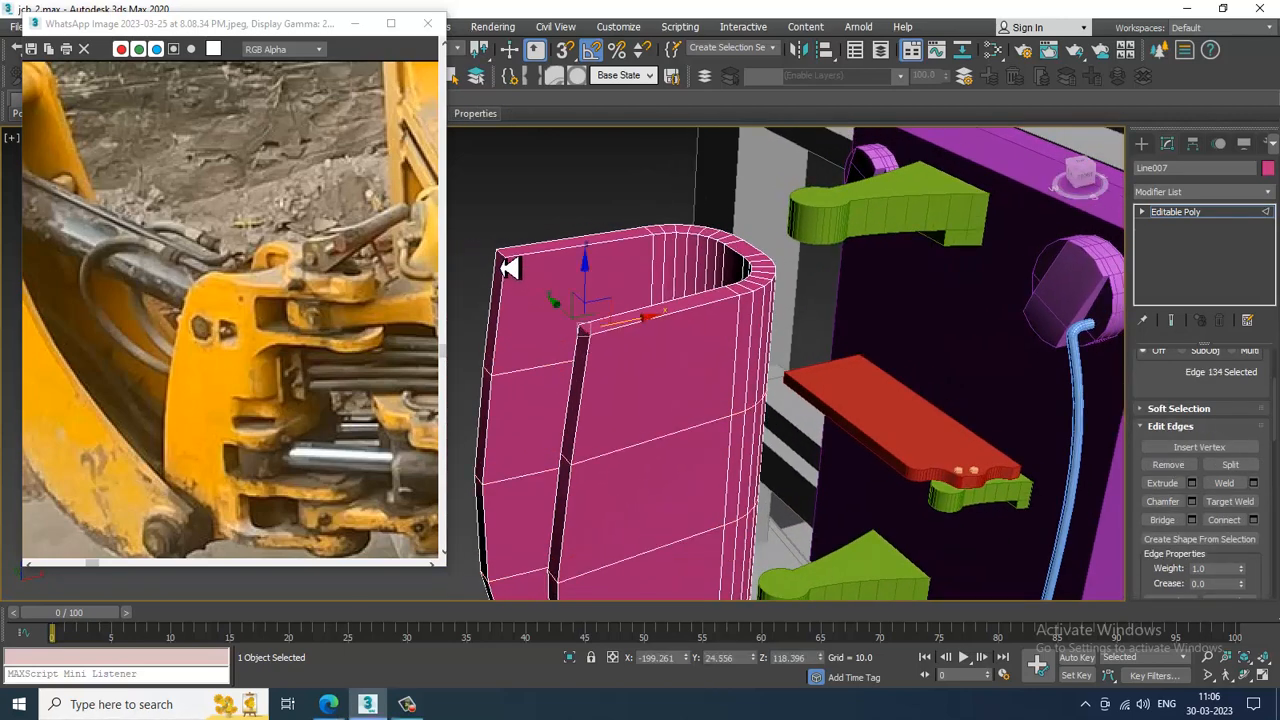
left_click(509, 266, "ctrl")
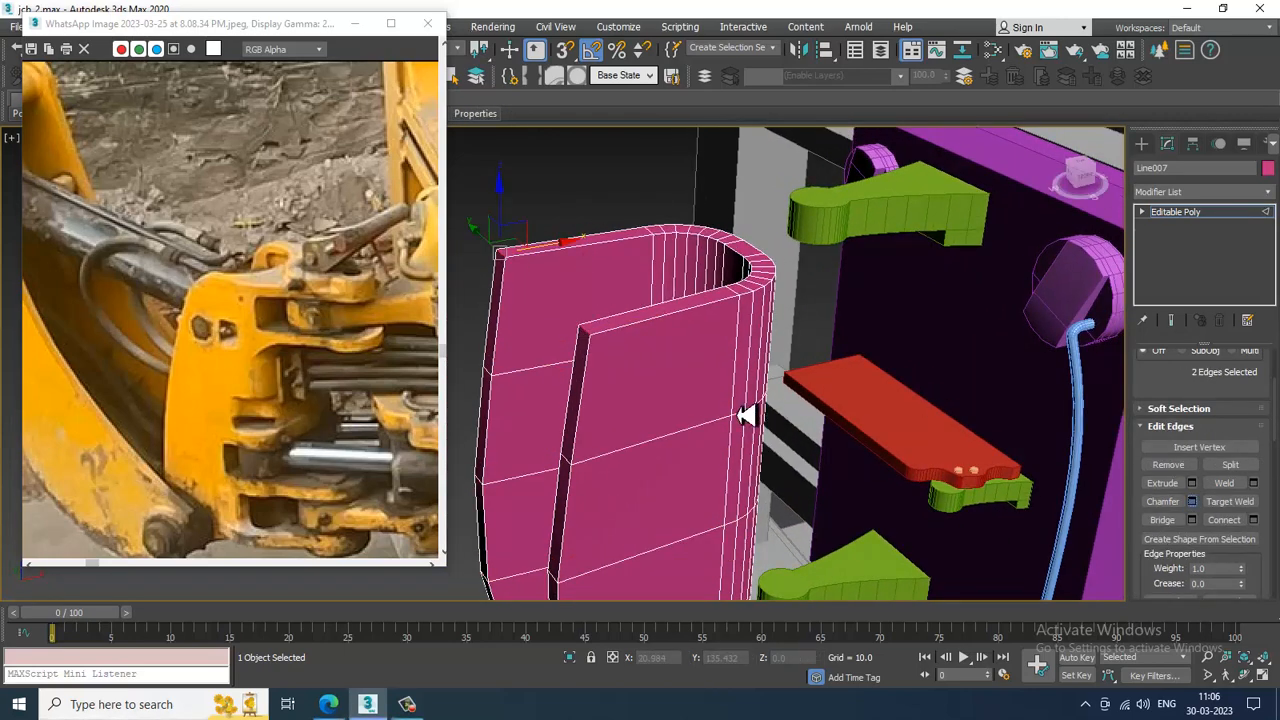
key("ctrl+shift+c")
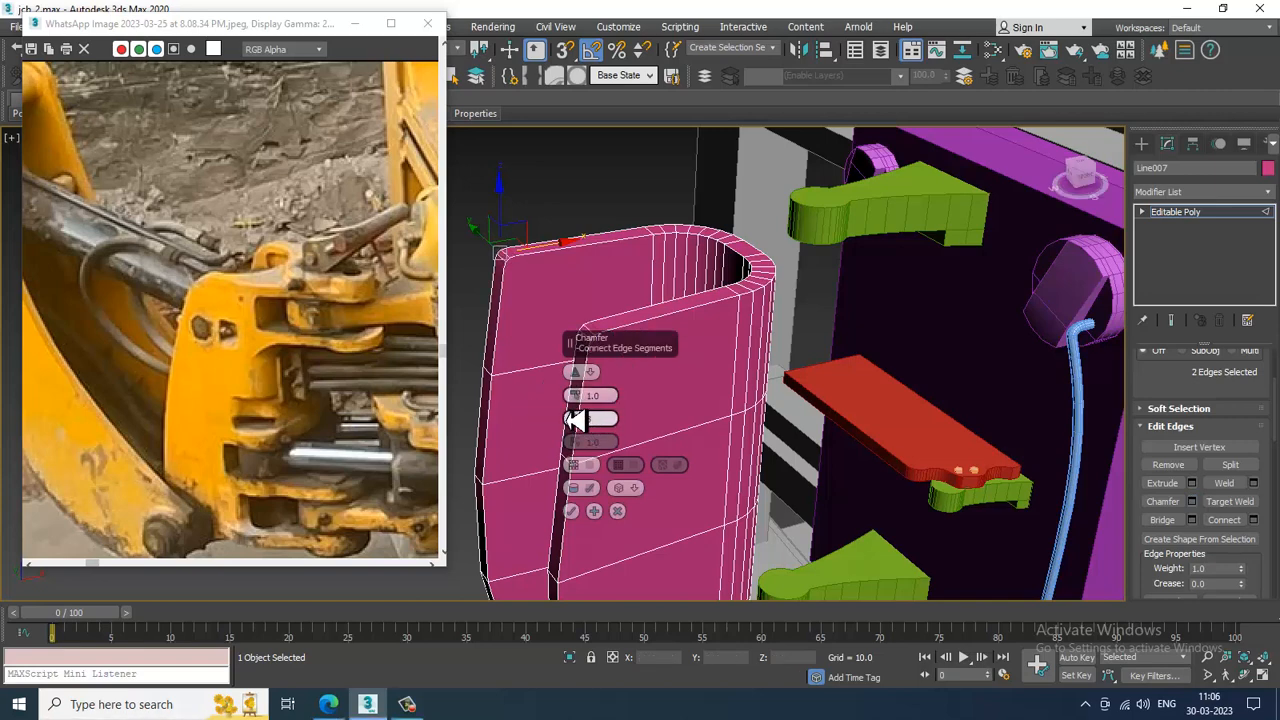
left_click_drag(586, 398, 581, 378)
middle_click_drag(753, 472, 813, 261, "alt")
scroll(812, 275, "down", 10)
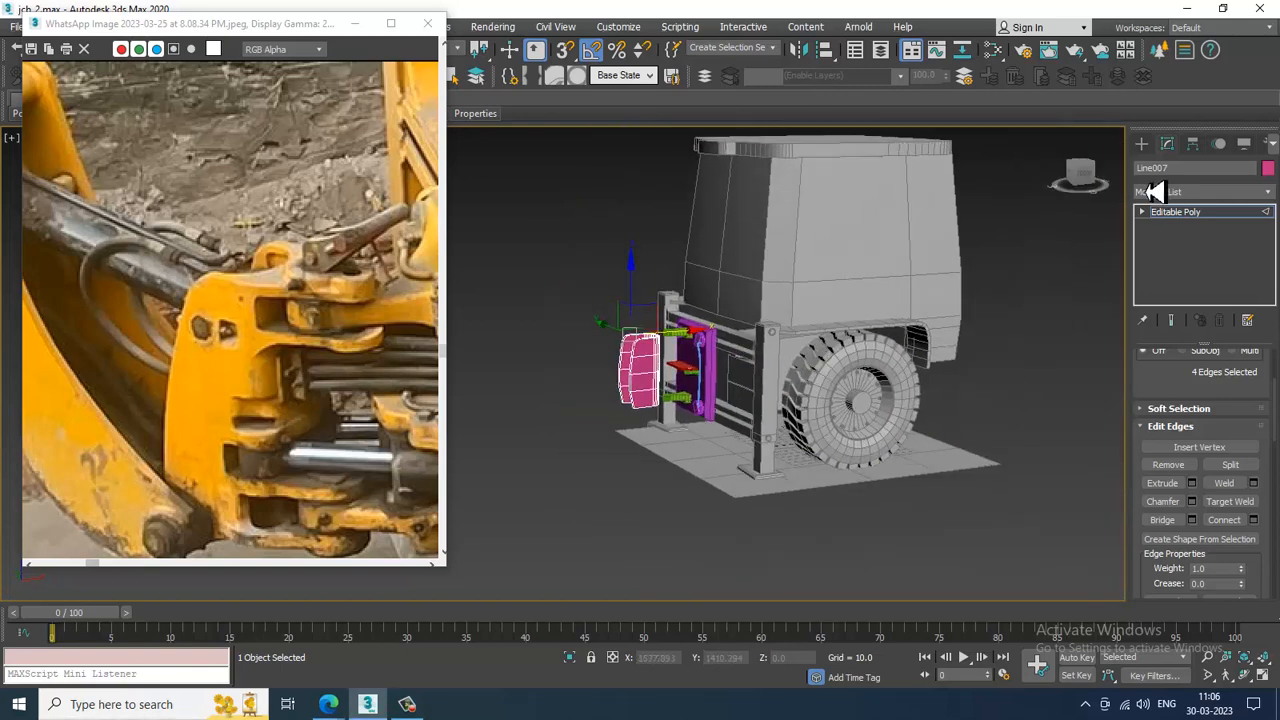
Step: Leave edge editing, select every object in the scene and assign them all the same light grey object color
left_click(1207, 214)
key("ctrl+a")
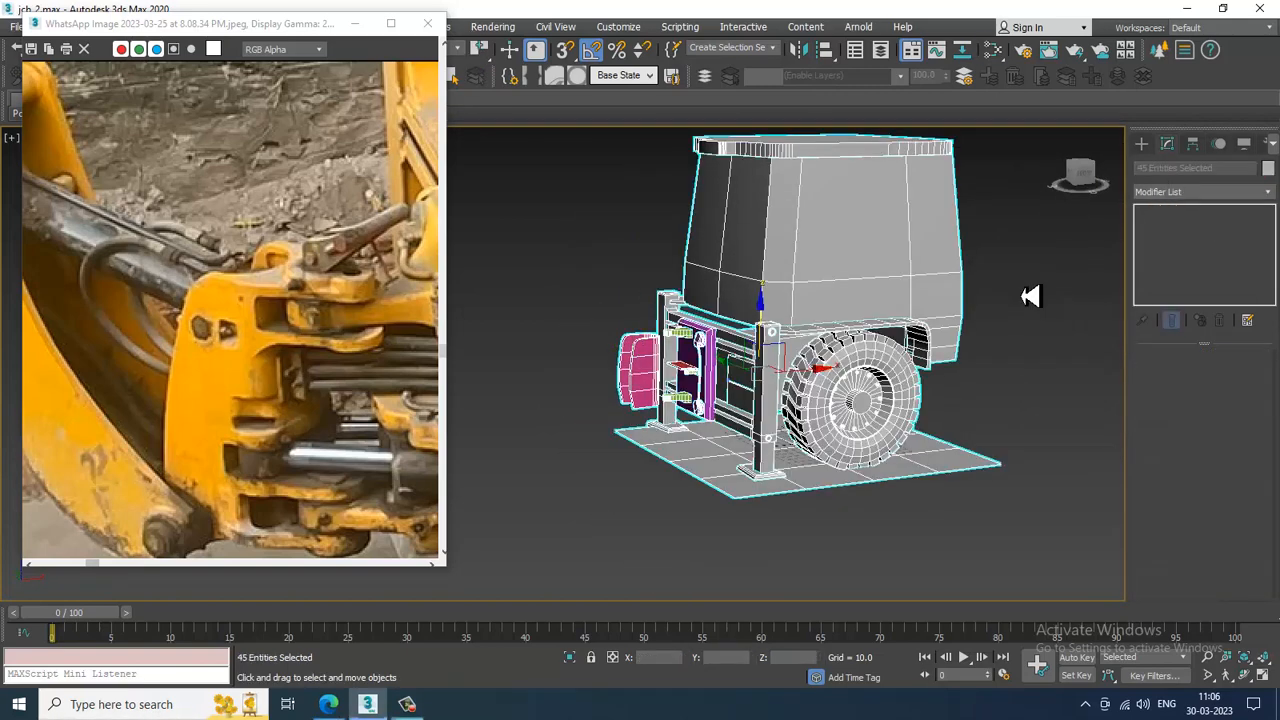
key("m")
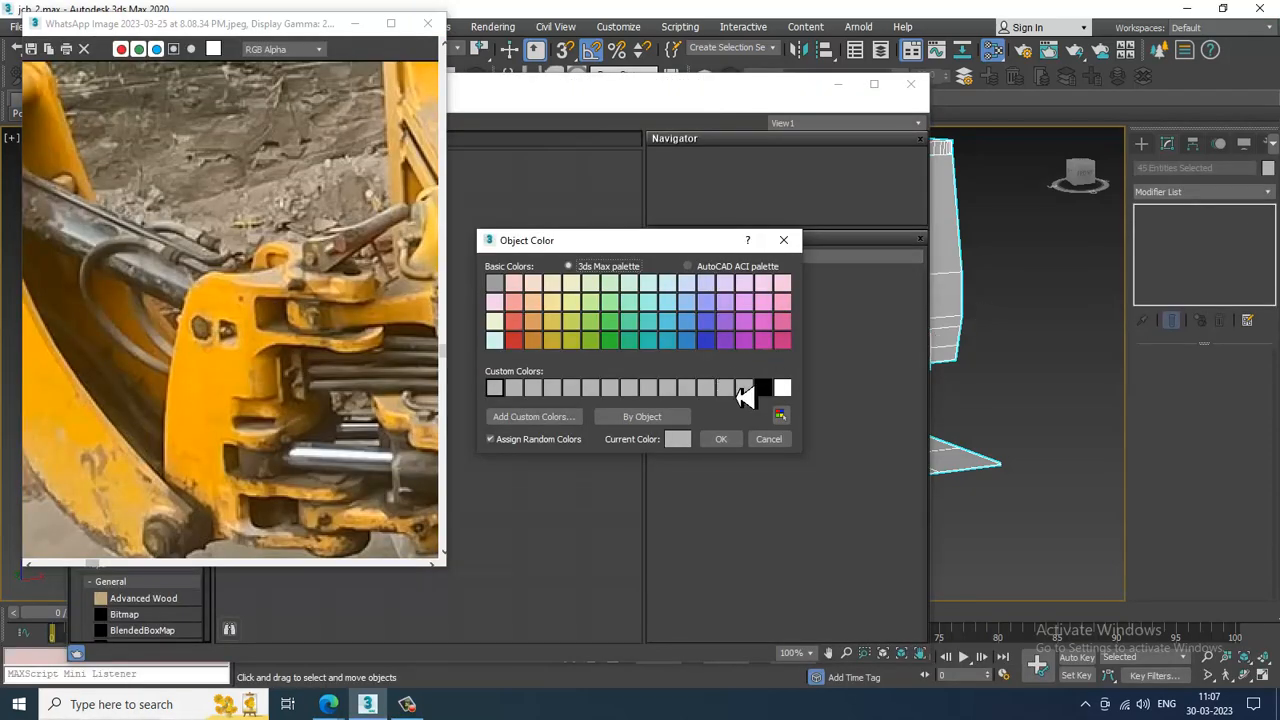
left_click(728, 440)
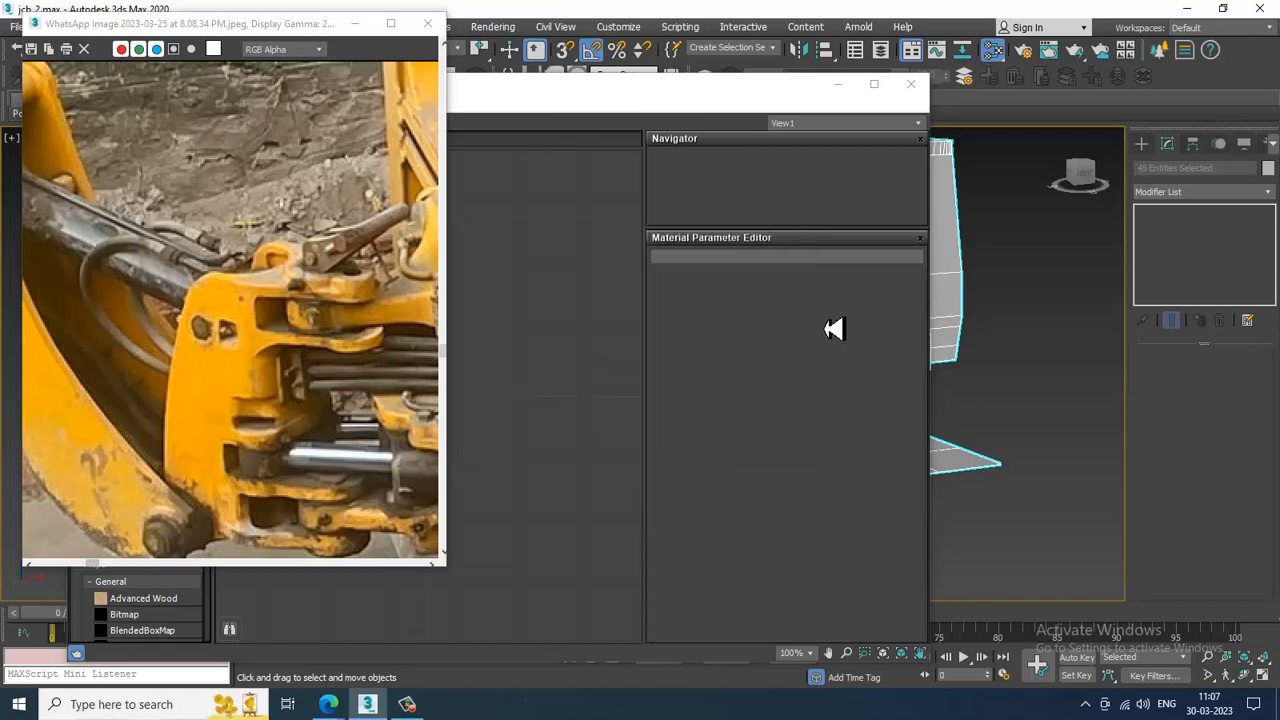
left_click(910, 84)
left_click(974, 296)
Step: Move all open-end vertices of the U-shaped bracket outward by about 7 units to lengthen both arms
scroll(800, 429, "up", 10)
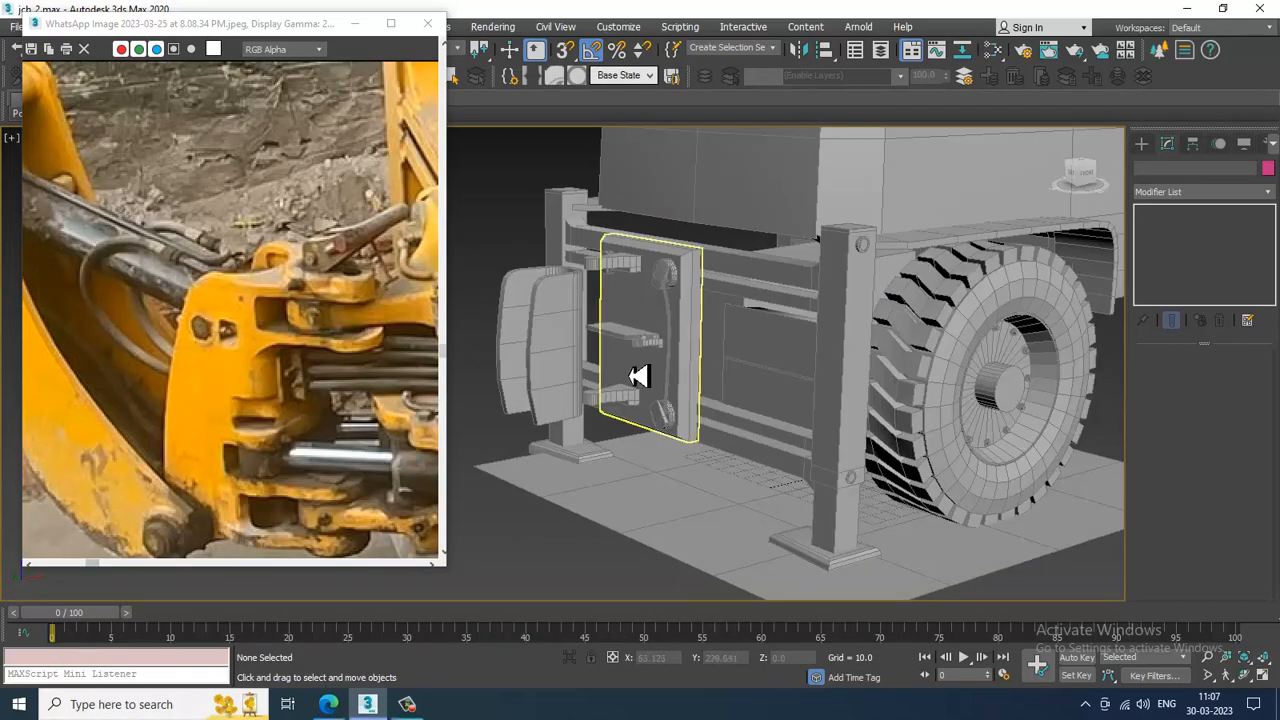
left_click(575, 317)
scroll(666, 300, "up", 4)
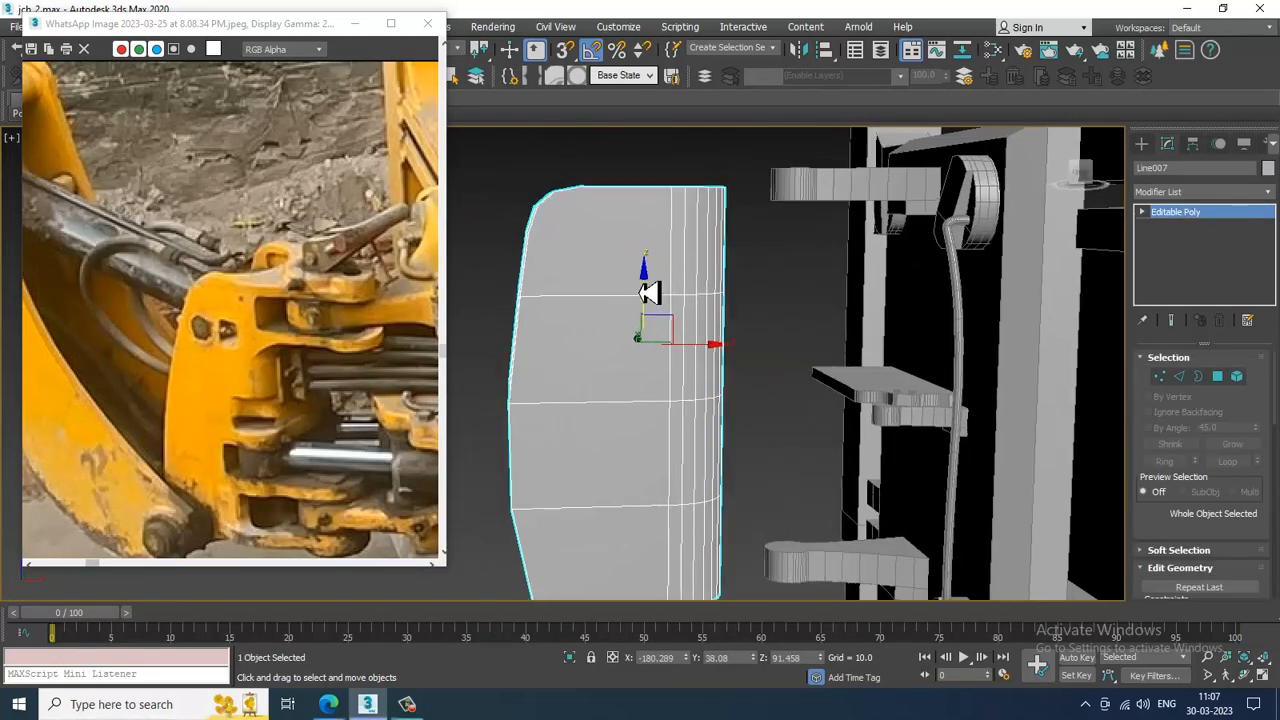
scroll(672, 278, "up", 5)
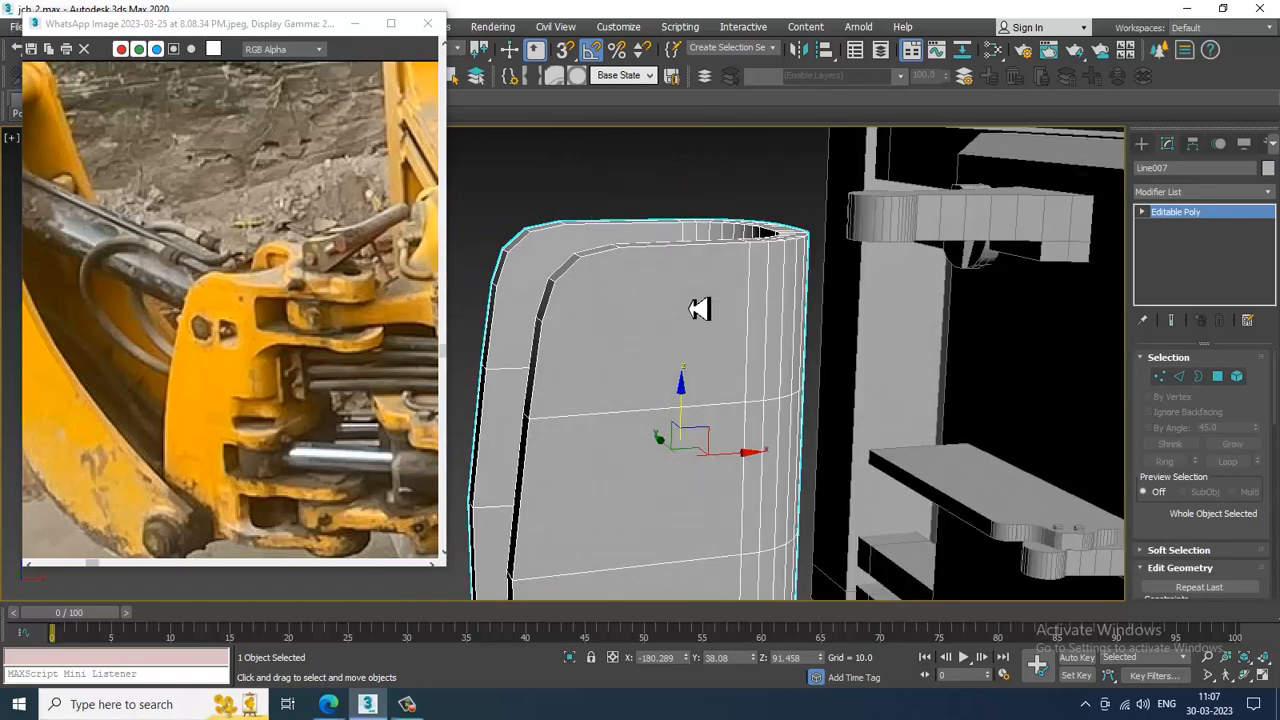
right_click(684, 324)
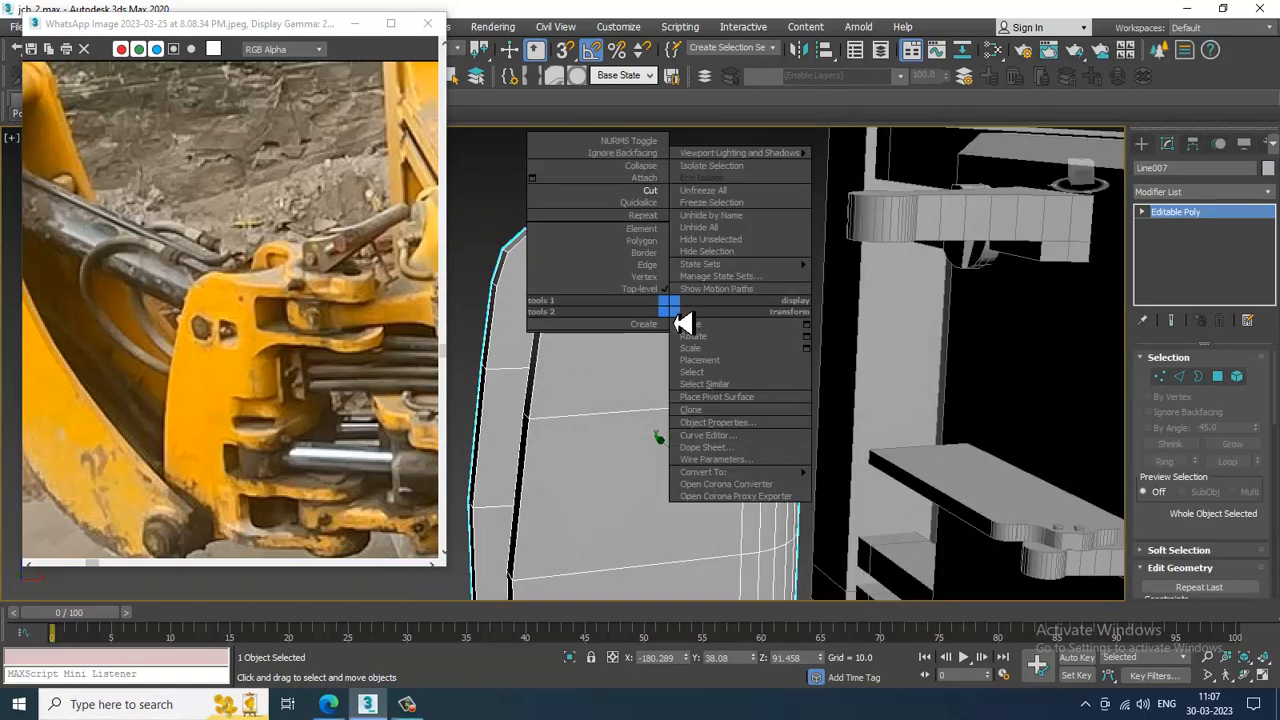
left_click(646, 414)
scroll(648, 414, "down", 3)
middle_click_drag(648, 414, 666, 270, "alt")
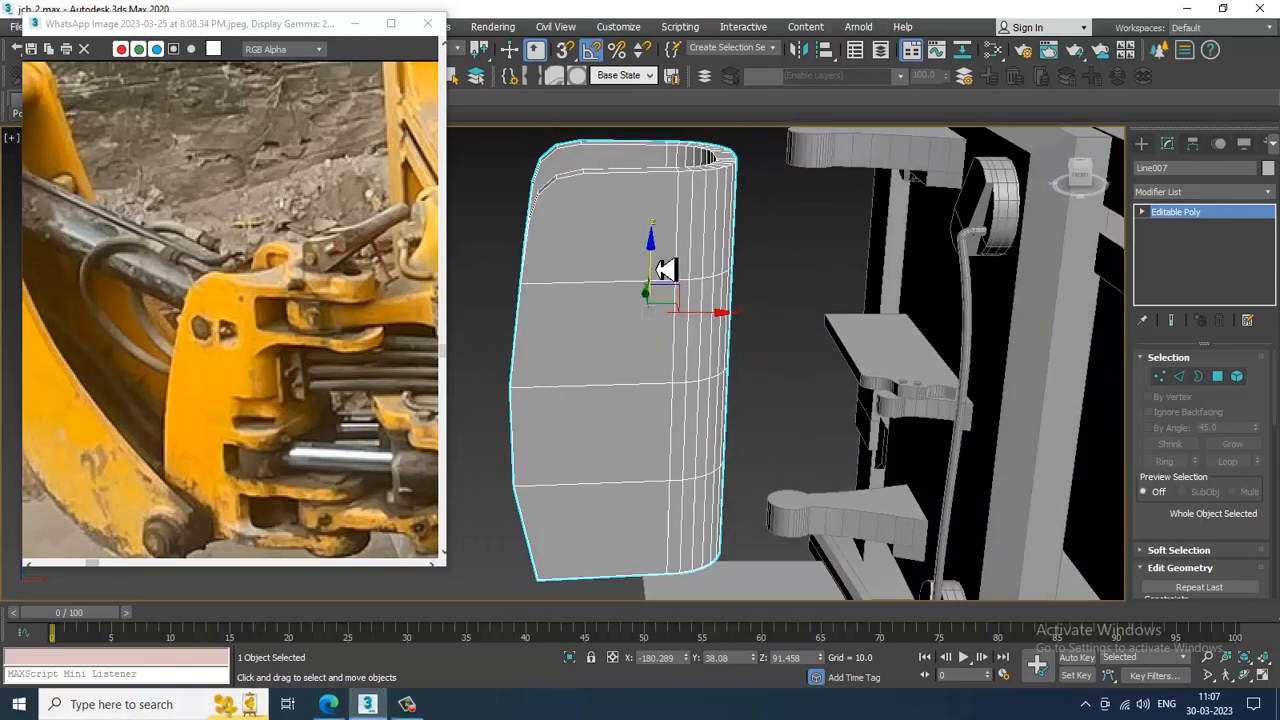
key("2")
middle_click_drag(668, 386, 645, 219, "alt")
key("1")
mouse_move(529, 166)
middle_mouse_down("alt")
mouse_move(569, 249)
mouse_move(516, 179)
middle_mouse_up("alt")
left_click_drag(615, 503, 625, 538)
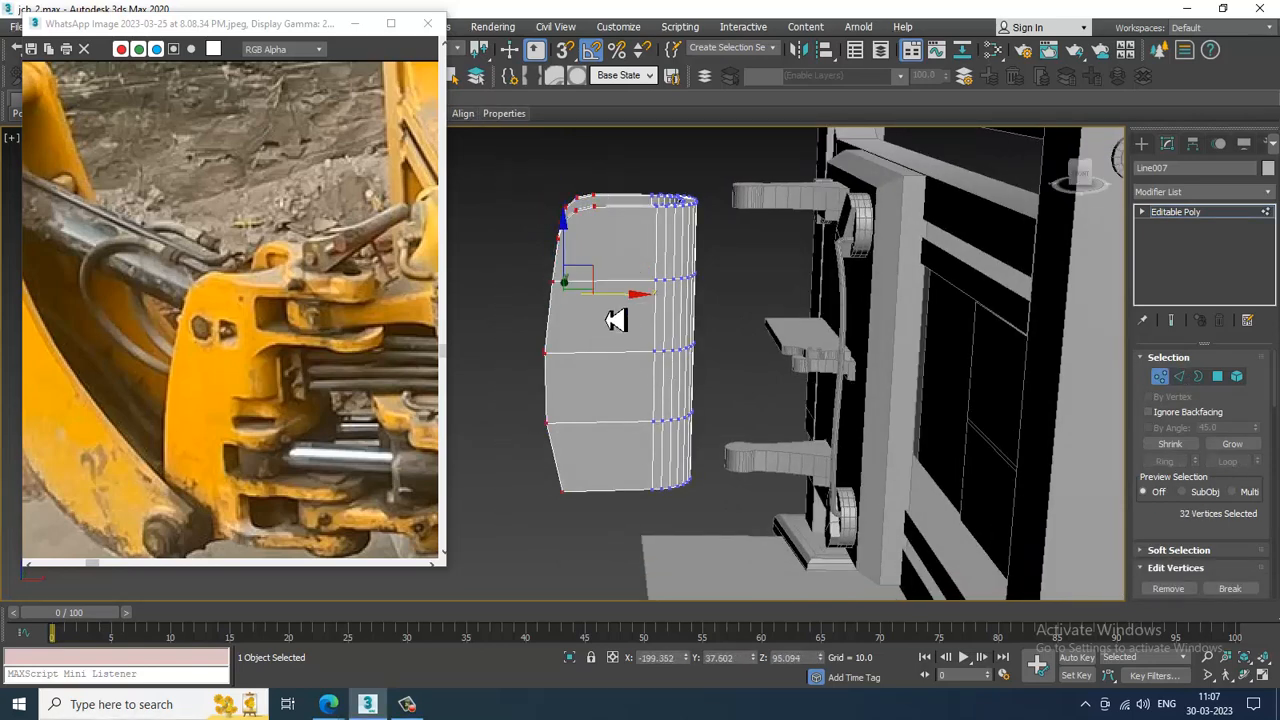
left_click_drag(621, 302, 586, 303)
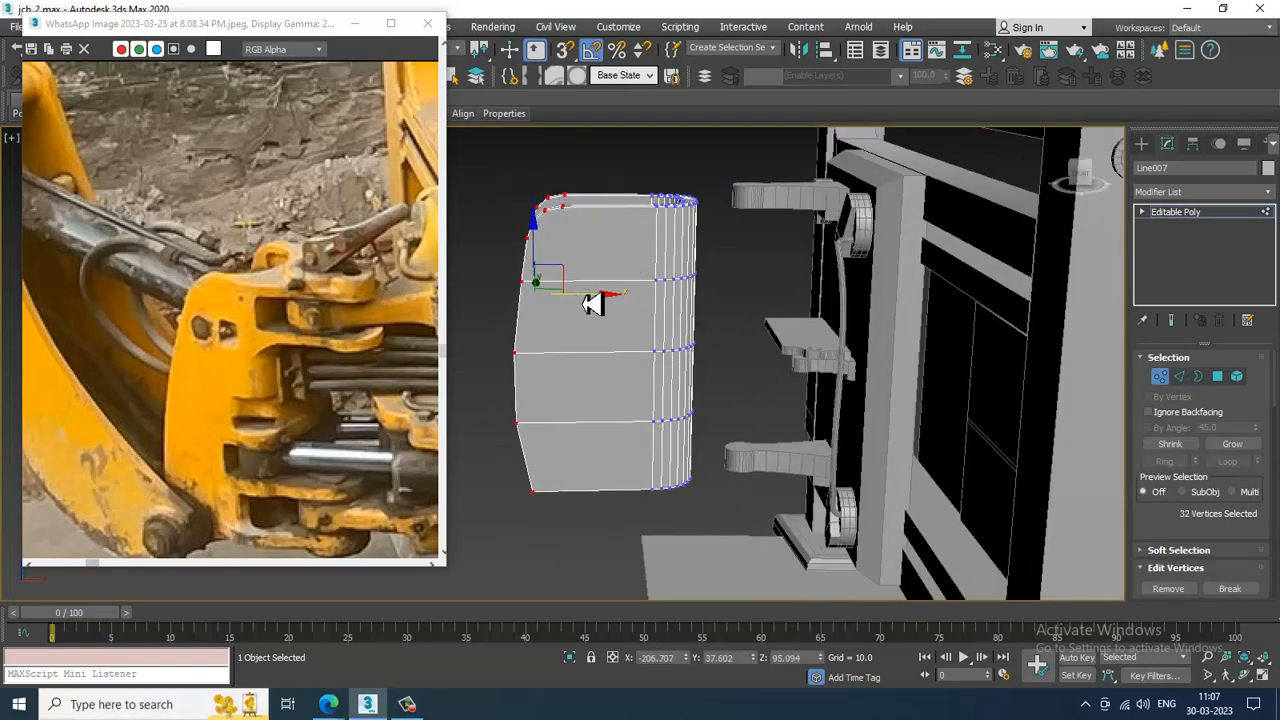
key("2")
left_click(625, 184)
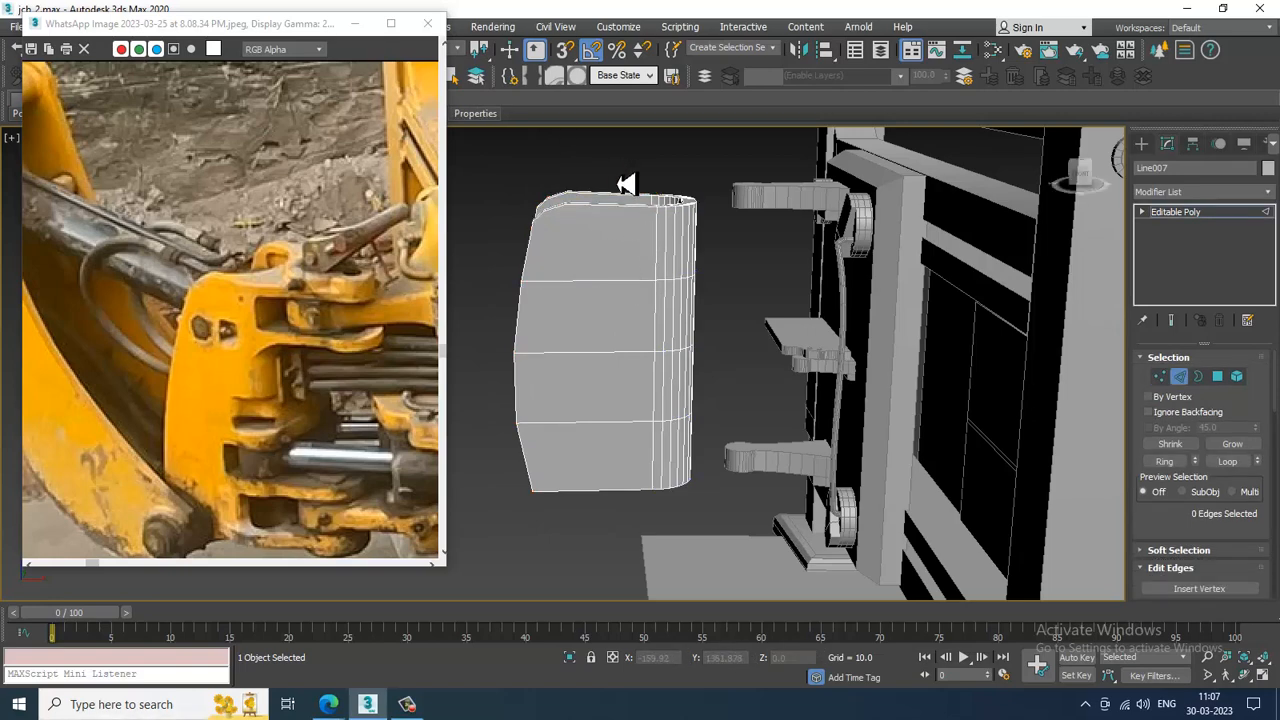
left_click_drag(632, 561, 628, 552)
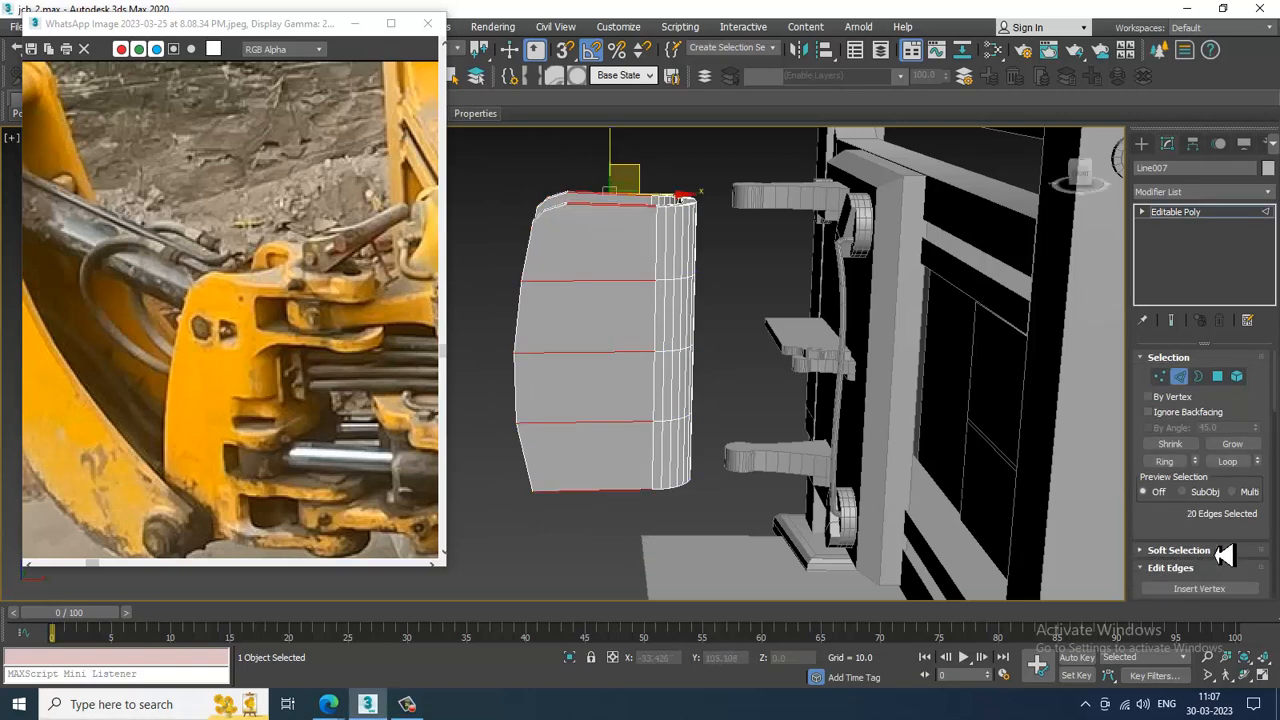
left_click_drag(1180, 540, 1186, 399)
middle_click_drag(585, 395, 686, 333, "alt")
middle_click_drag(659, 413, 694, 365)
left_click(587, 424)
Step: Chamfer the two lower corner edges at the open ends of the bracket's arms by 4.779 with 3 segments
scroll(594, 417, "up", 5)
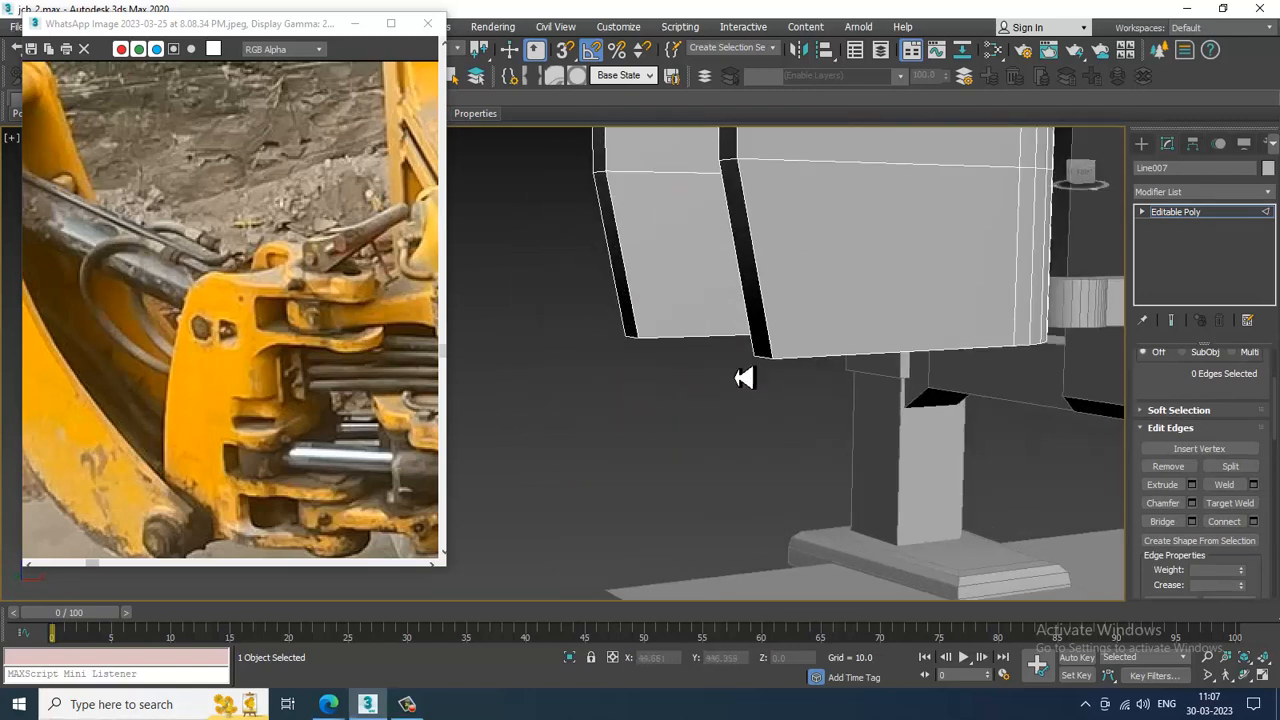
key("2")
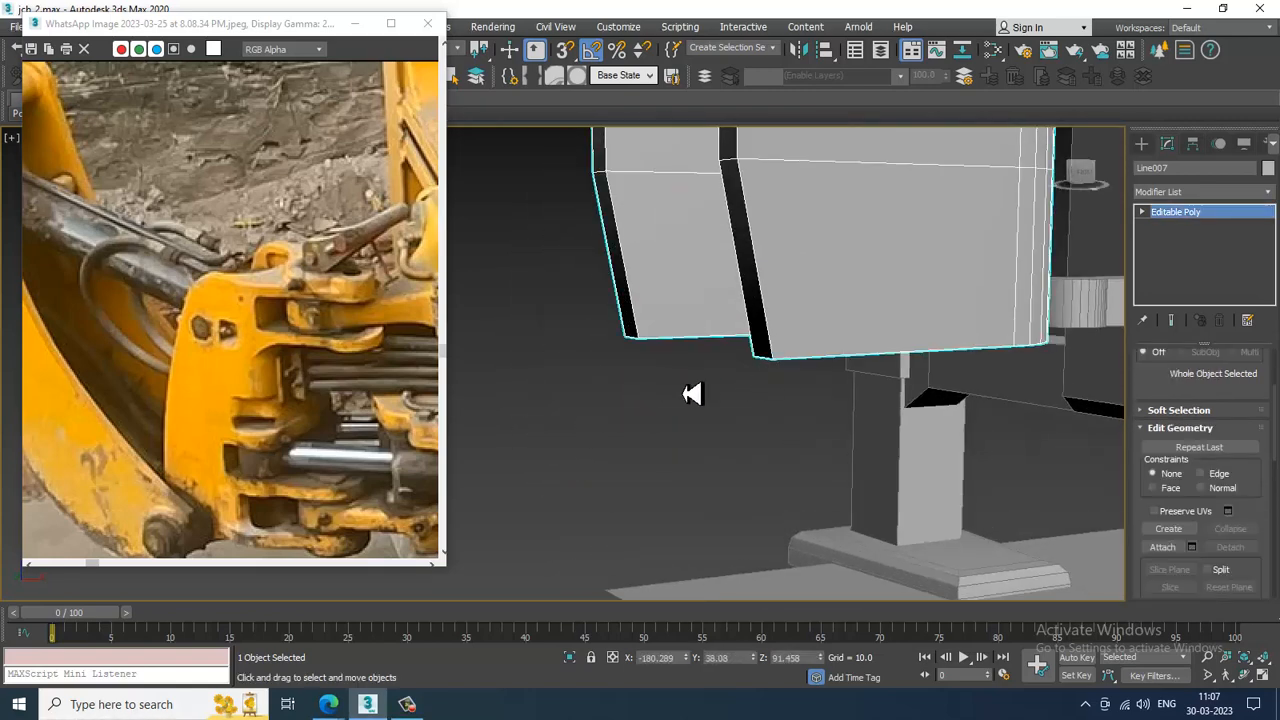
key("2")
left_click(766, 360)
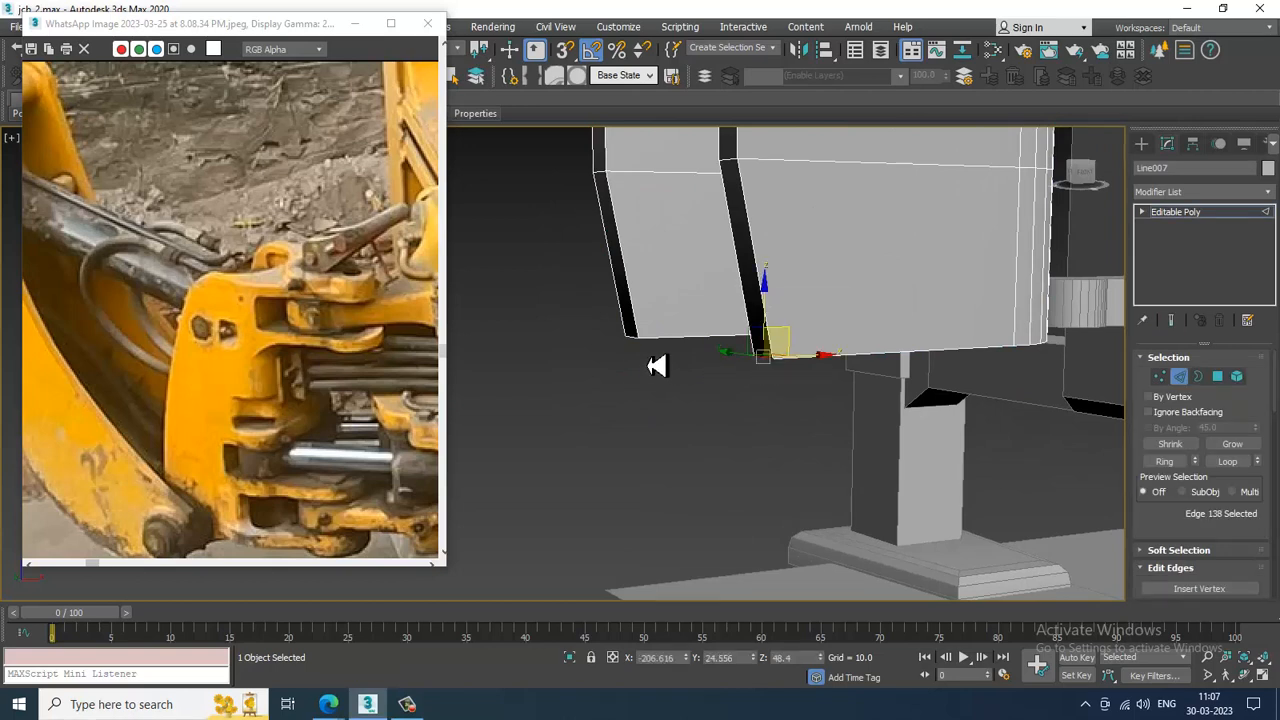
left_click(636, 347)
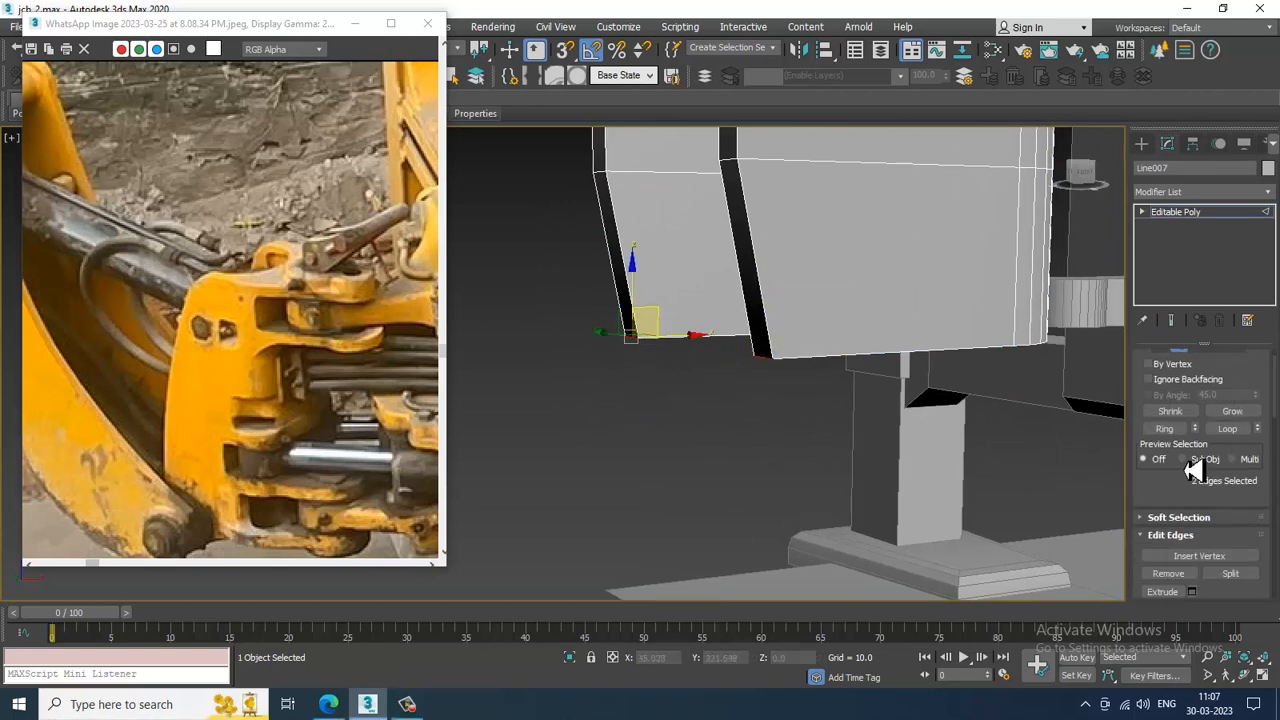
scroll(1200, 440, "down", 4)
left_click(1192, 466)
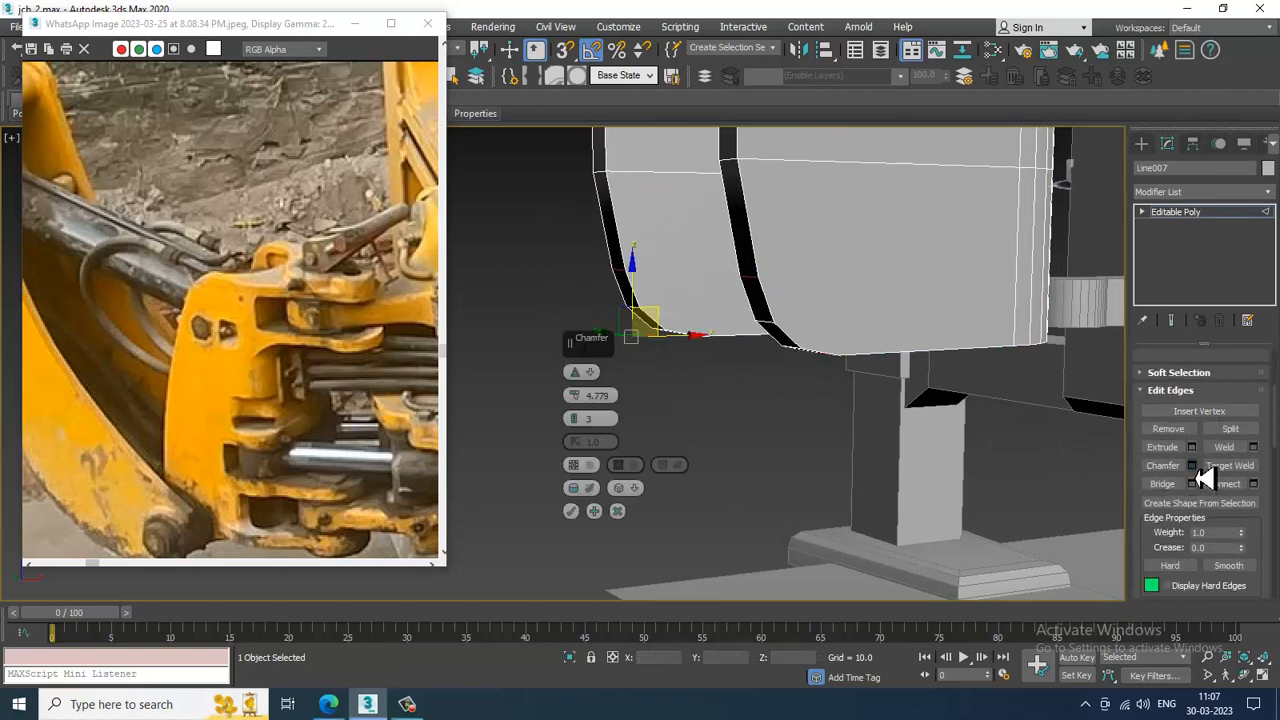
left_click(573, 513)
Step: Connect the ring of horizontal edges along the bracket's arms with 1 segment to add a vertical edge loop
scroll(866, 357, "down", 4)
middle_click_drag(866, 357, 778, 425, "alt")
key("2")
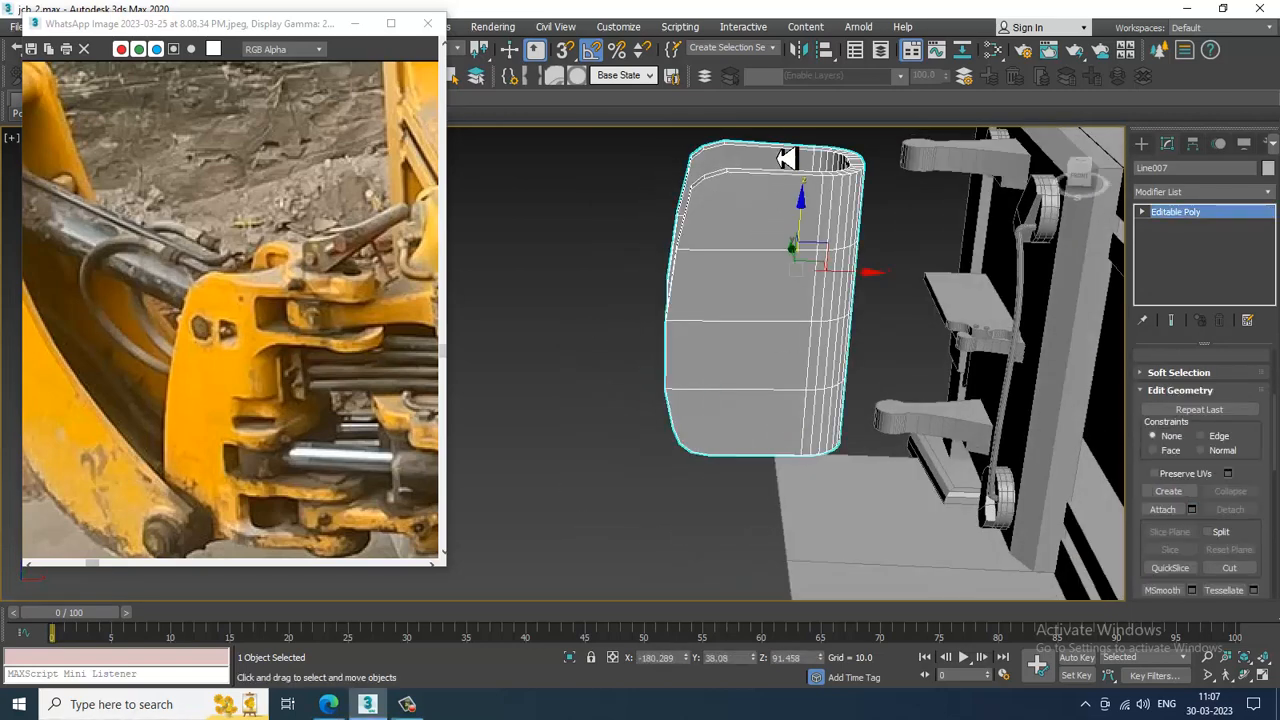
key("2")
key("alt+r")
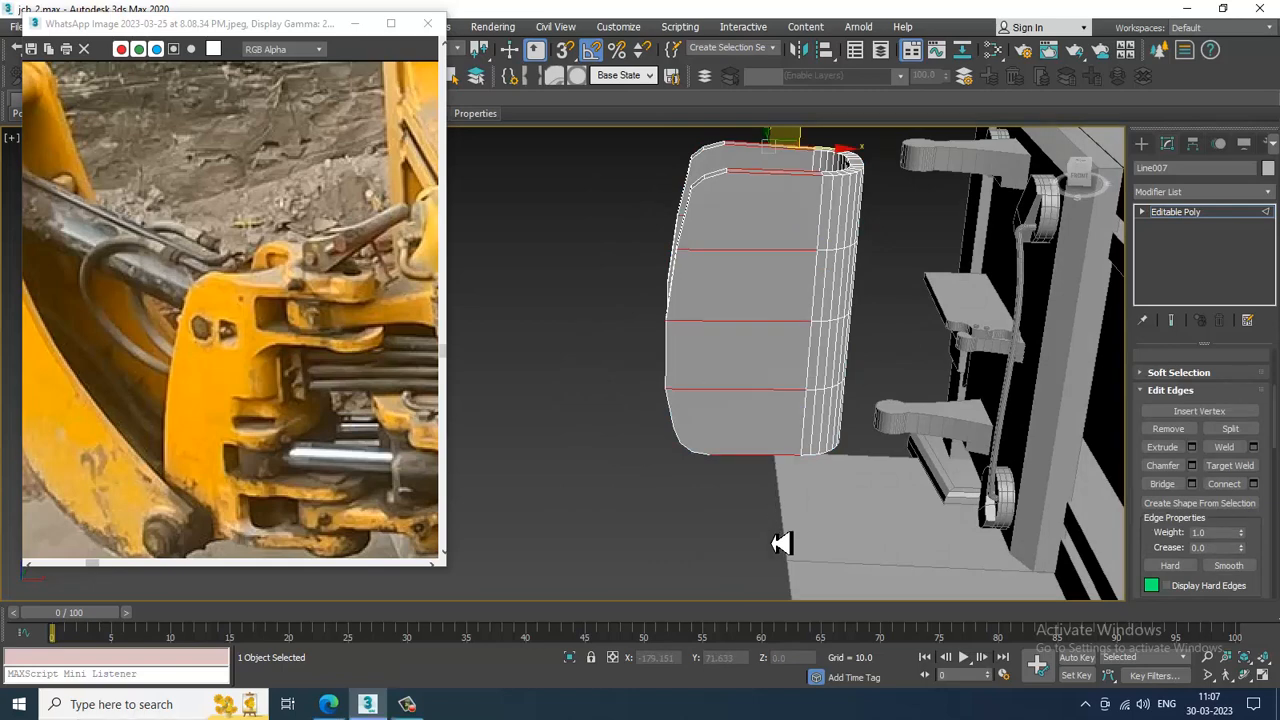
left_click(1254, 485)
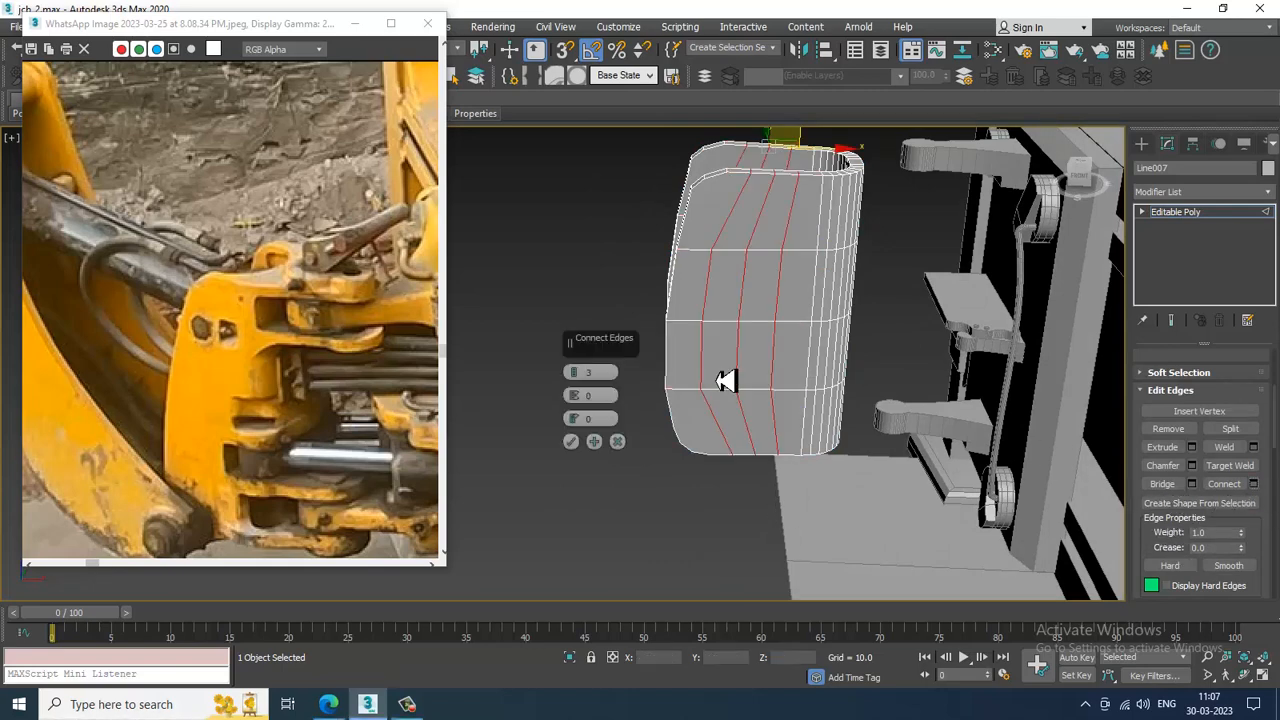
left_click(587, 378)
left_click(587, 378)
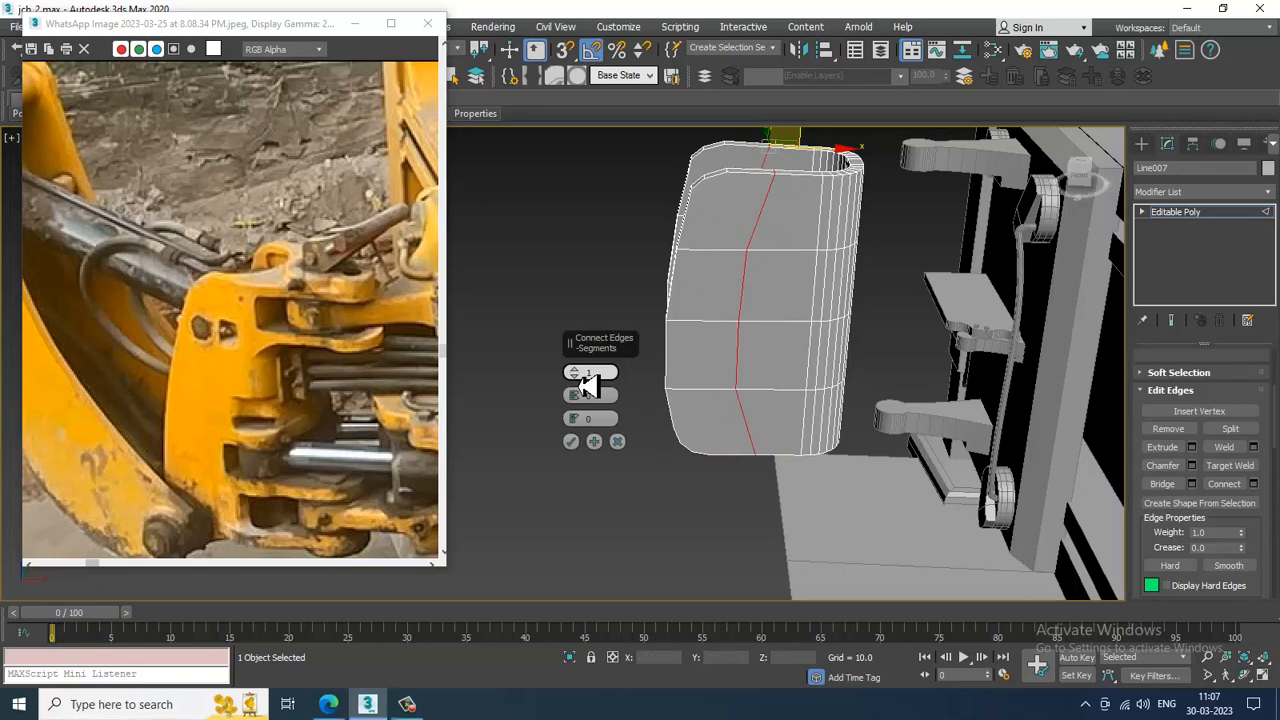
left_click(571, 441)
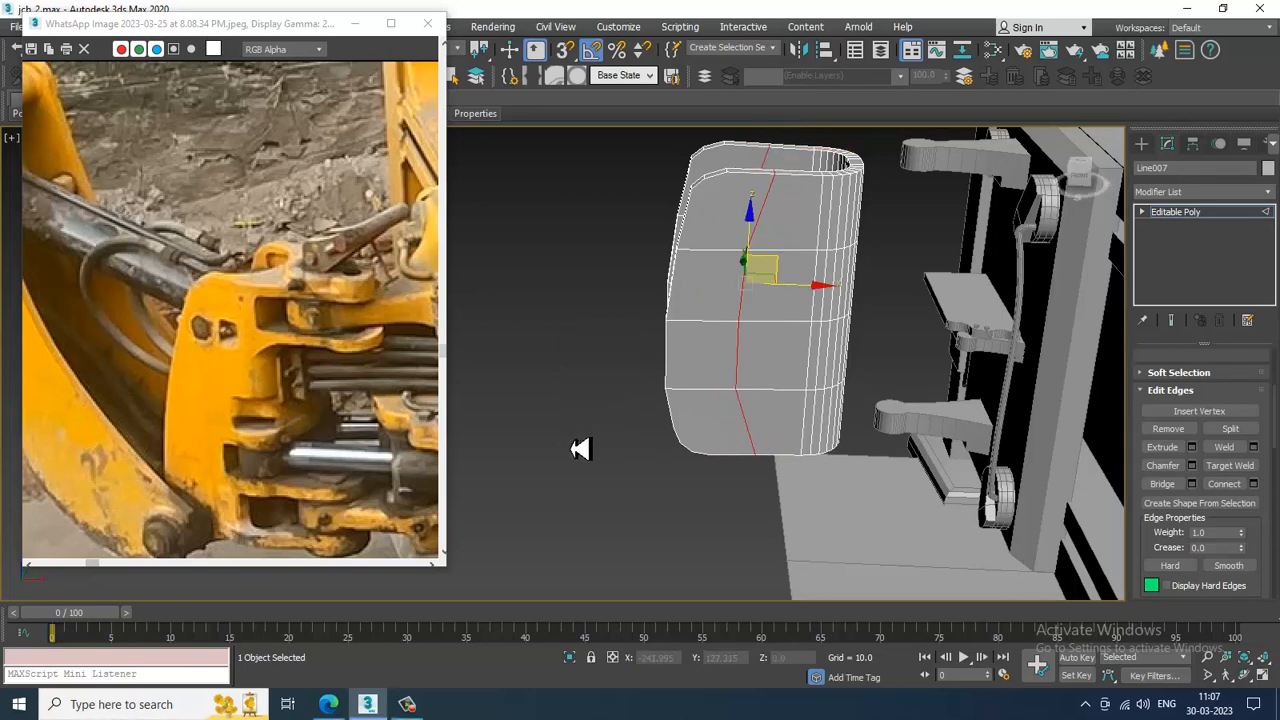
Step: Flatten the new vertical edge loop into a straight line along X and shift it slightly toward the bracket's closed end
left_click_drag(825, 291, 1109, 216)
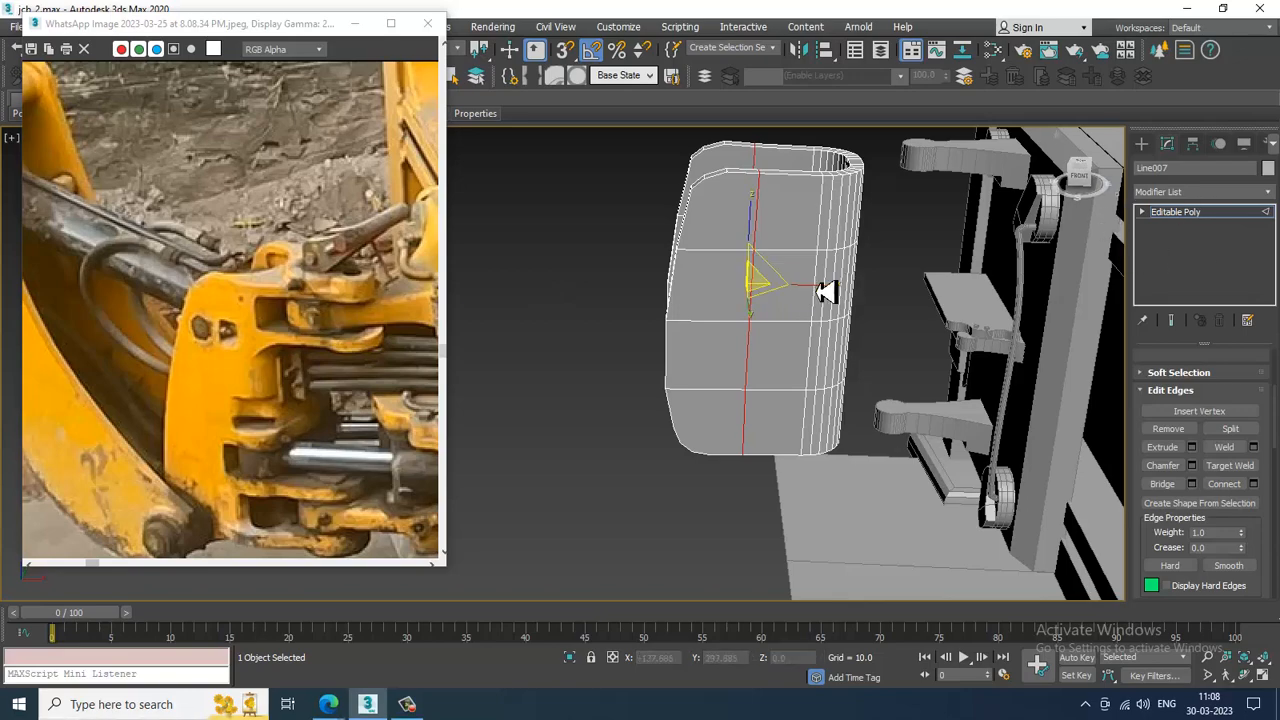
key("w")
left_click_drag(799, 297, 815, 290)
mouse_move(815, 267)
middle_mouse_down("alt")
mouse_move(823, 289)
mouse_move(855, 250)
mouse_move(955, 215)
mouse_move(834, 194)
mouse_move(891, 217)
mouse_move(814, 223)
mouse_move(831, 246)
mouse_move(805, 245)
middle_mouse_up("alt")
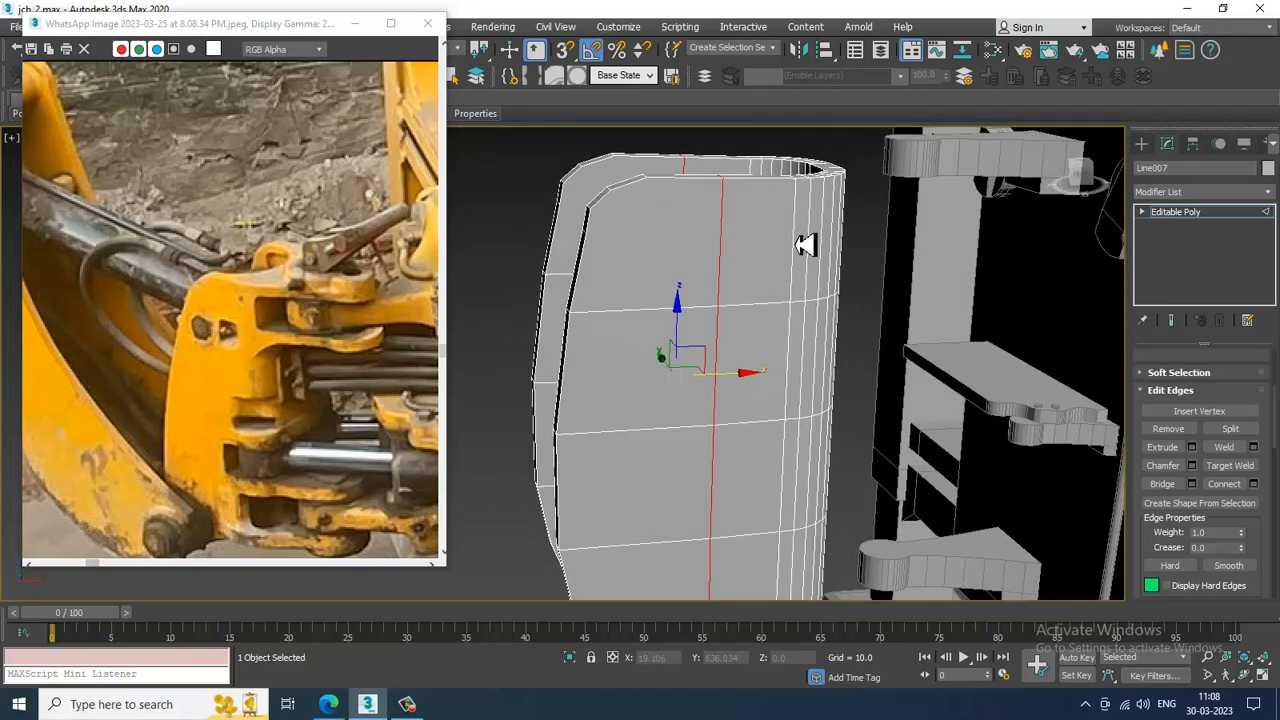
Step: Leave edge editing, compare the bracket and rear frame with the whole backhoe in the reference photo, and clear the selection
scroll(850, 285, "down", 6)
middle_click_drag(763, 334, 777, 407, "alt")
scroll(791, 334, "up", 2)
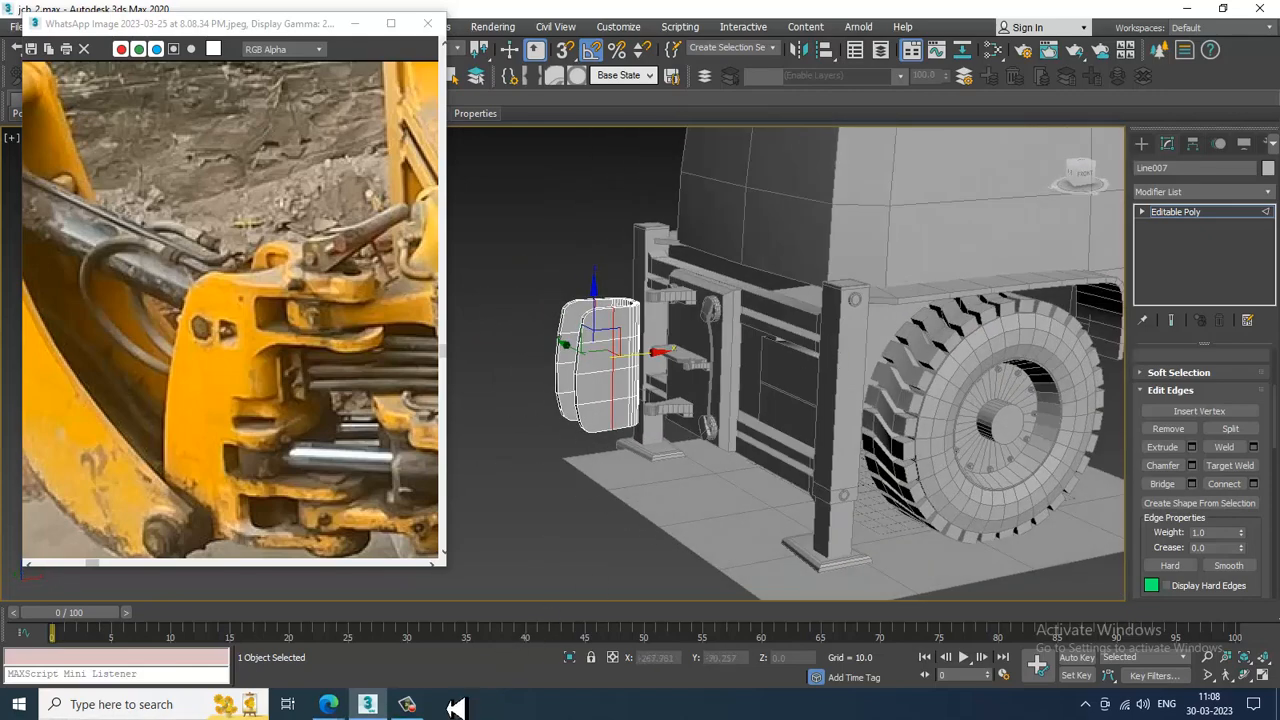
middle_click_drag(857, 386, 1140, 306, "alt")
left_click(1172, 212)
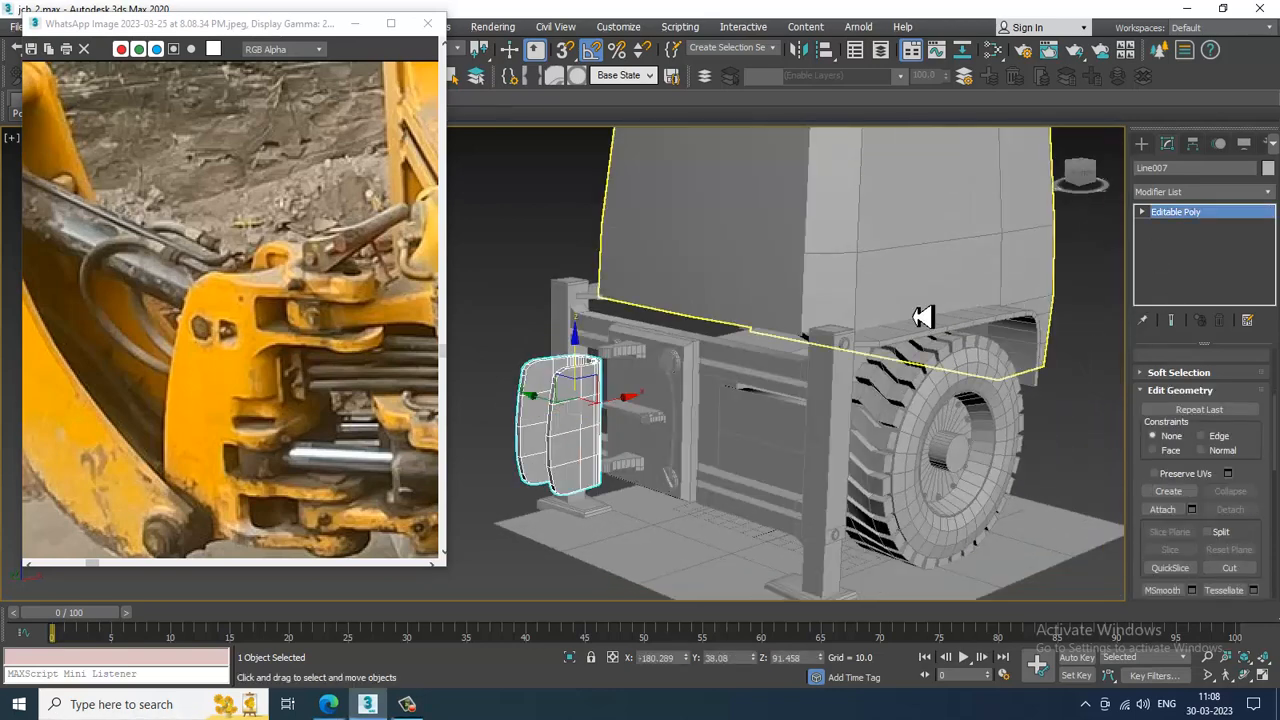
middle_click_drag(923, 316, 975, 279)
scroll(310, 360, "down", 1)
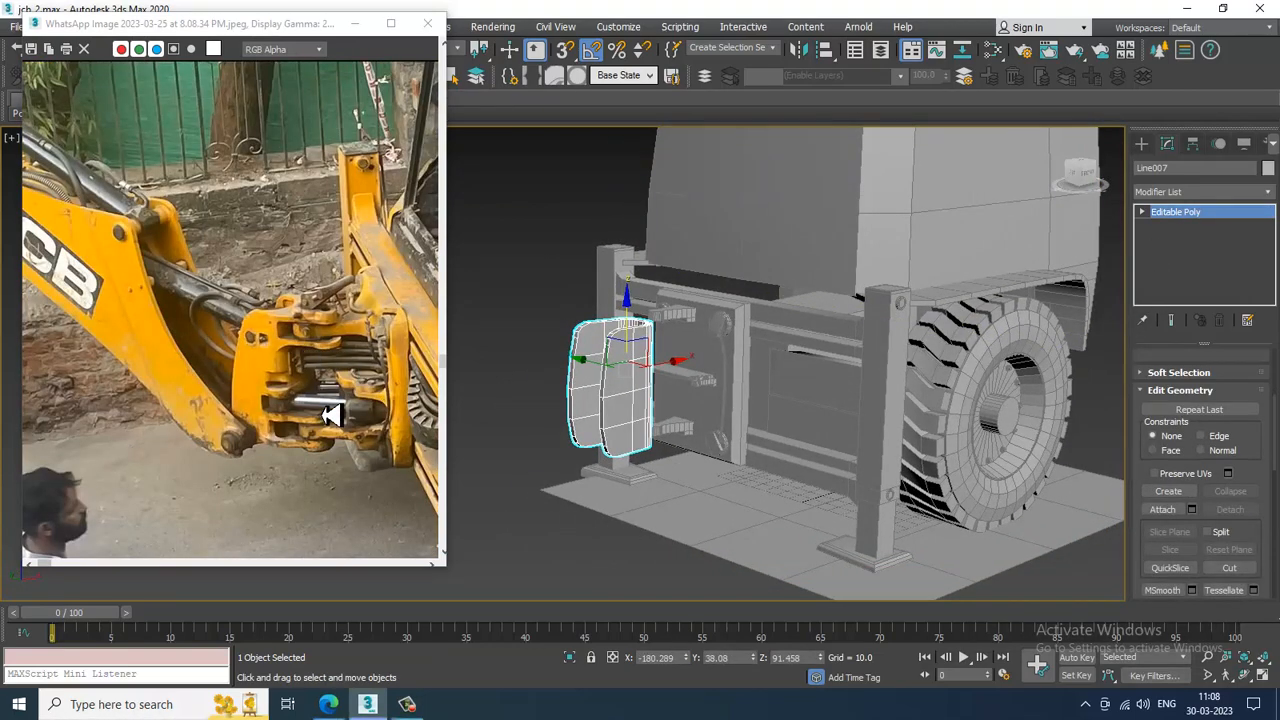
scroll(170, 295, "down", 1)
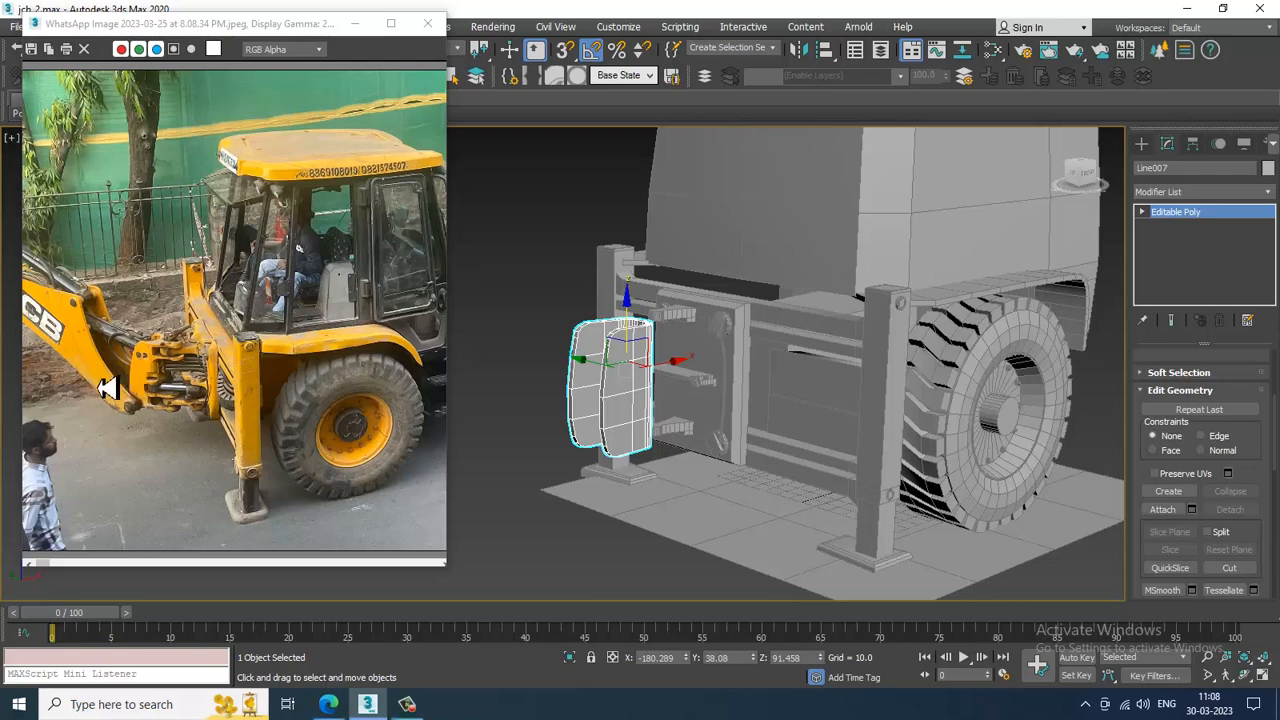
scroll(750, 378, "up", 5)
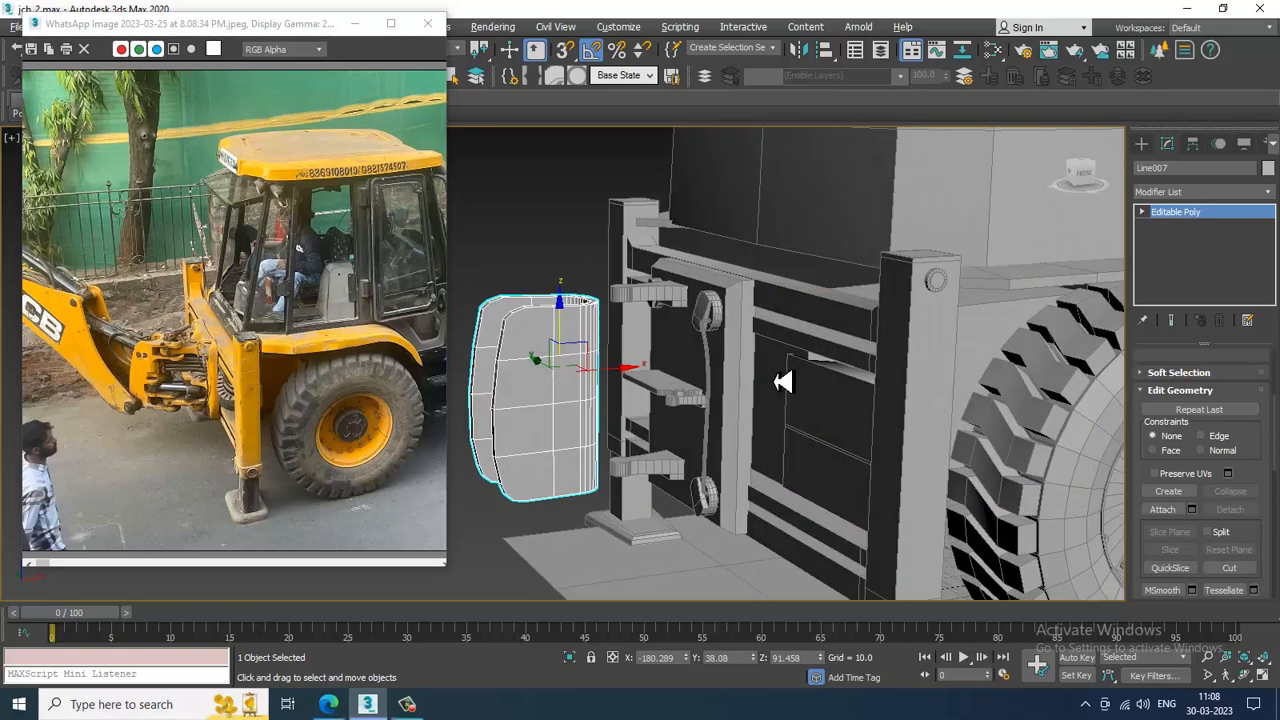
scroll(799, 377, "down", 6)
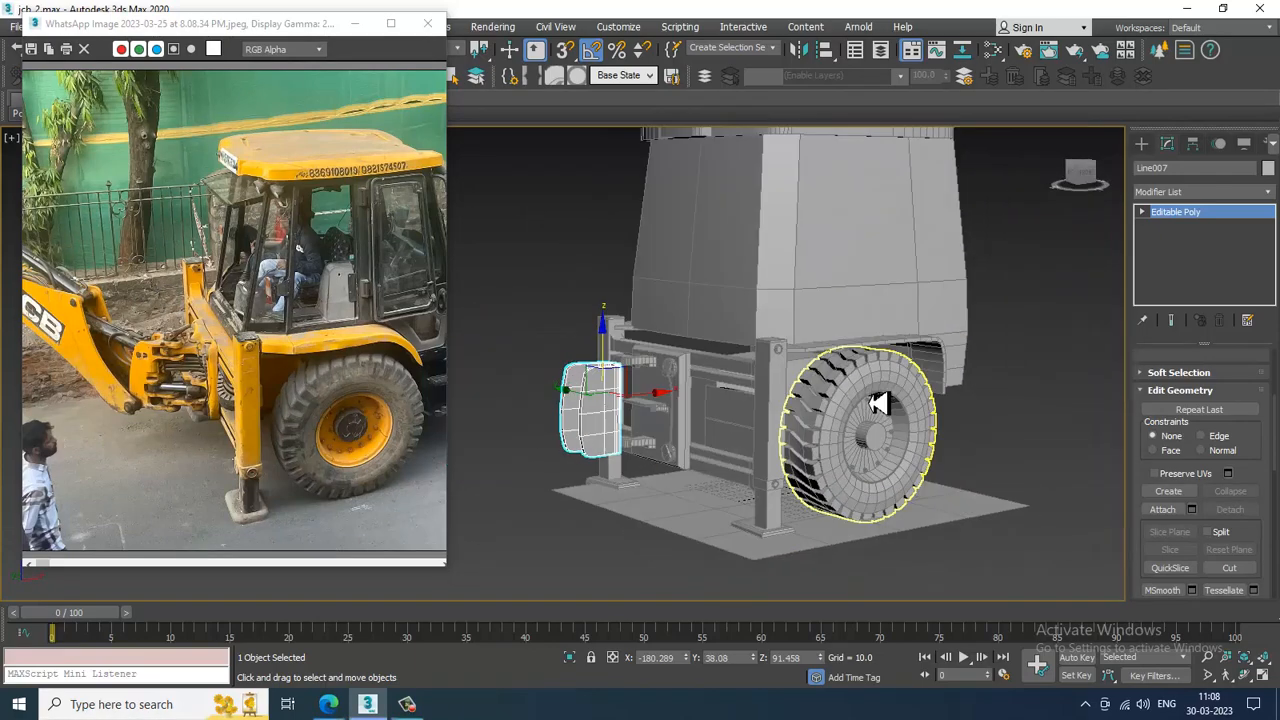
middle_click_drag(820, 397, 877, 370, "alt")
left_click(1057, 337)
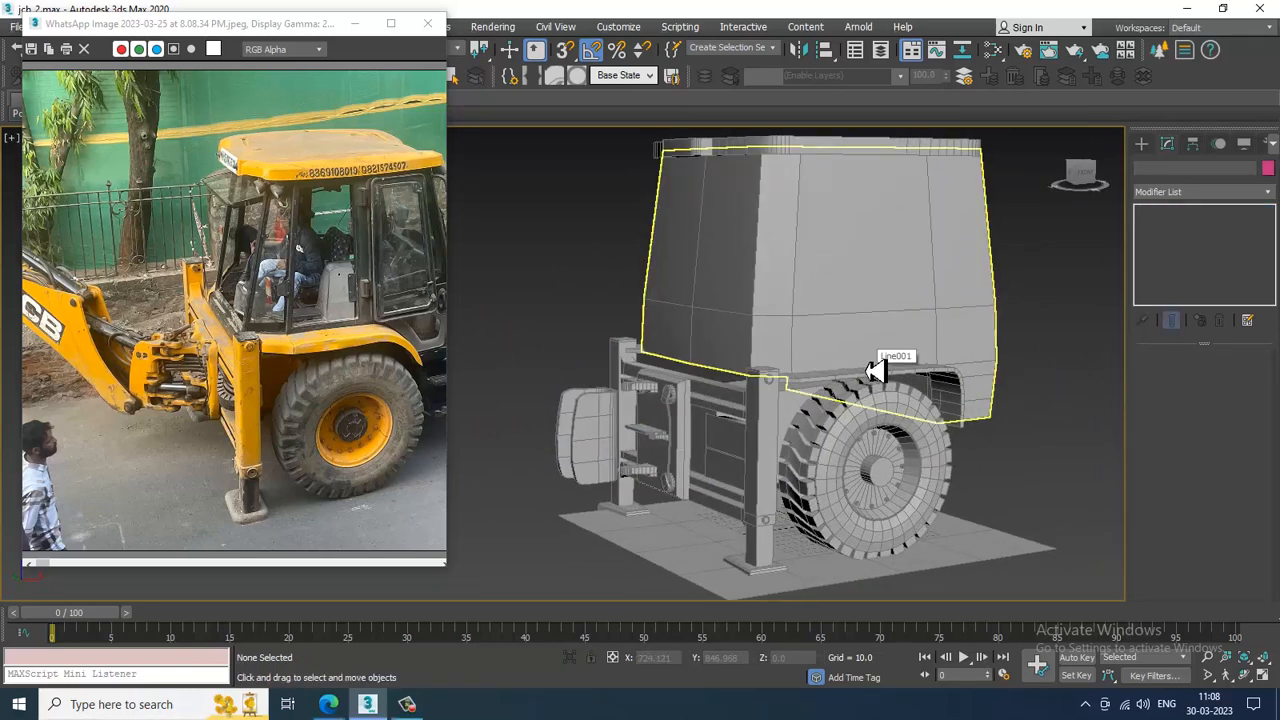